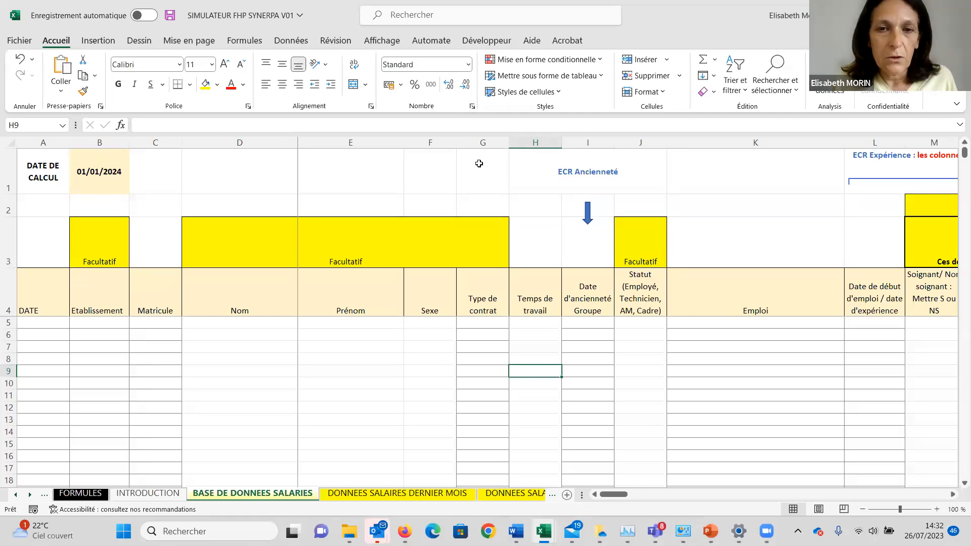
Review the INTRODUCTION sheet's instructions and the employee and salary data sheets up to DONNEES SALAIRES 12 mois.
{"action": "left_click", "coordinate": [132, 497]}
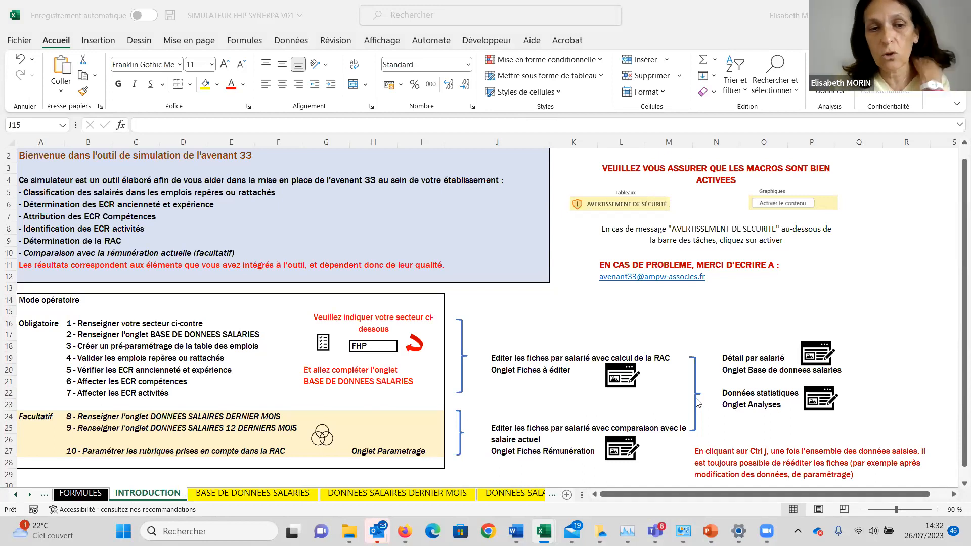
{"action": "left_click", "coordinate": [288, 498]}
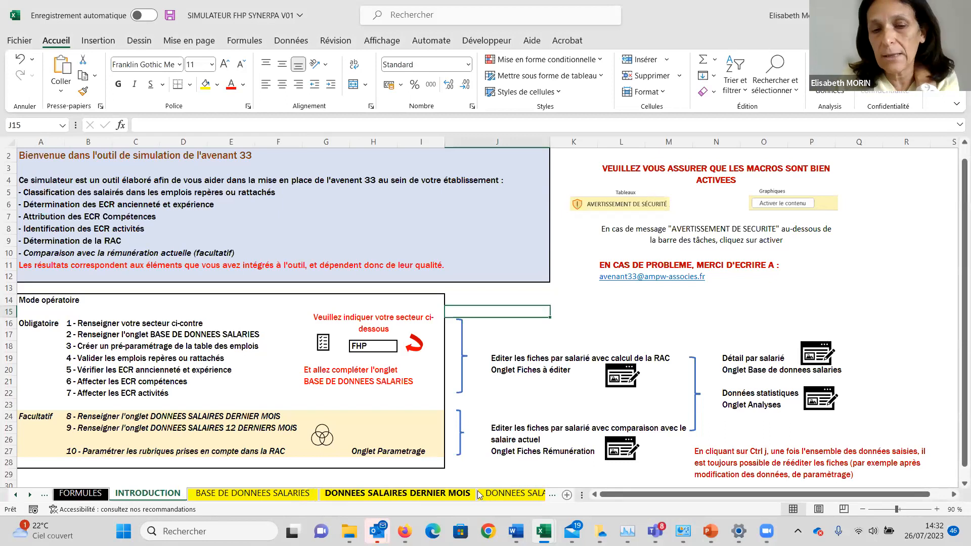
{"action": "left_click", "coordinate": [446, 494]}
{"action": "left_click", "coordinate": [491, 496]}
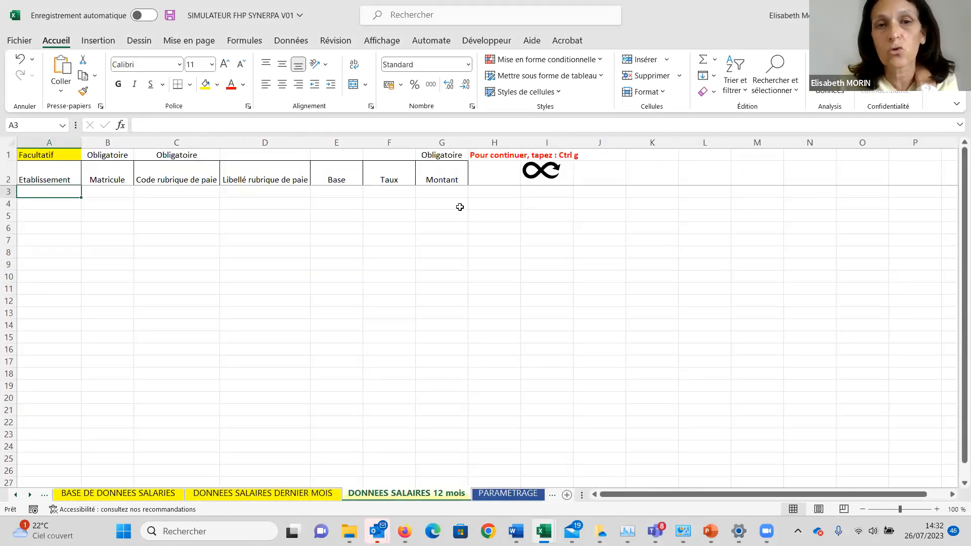
Look through the PARAMETRAGE sheet's job table and the FICHES REMUNERATION sheet.
{"action": "left_click", "coordinate": [508, 494]}
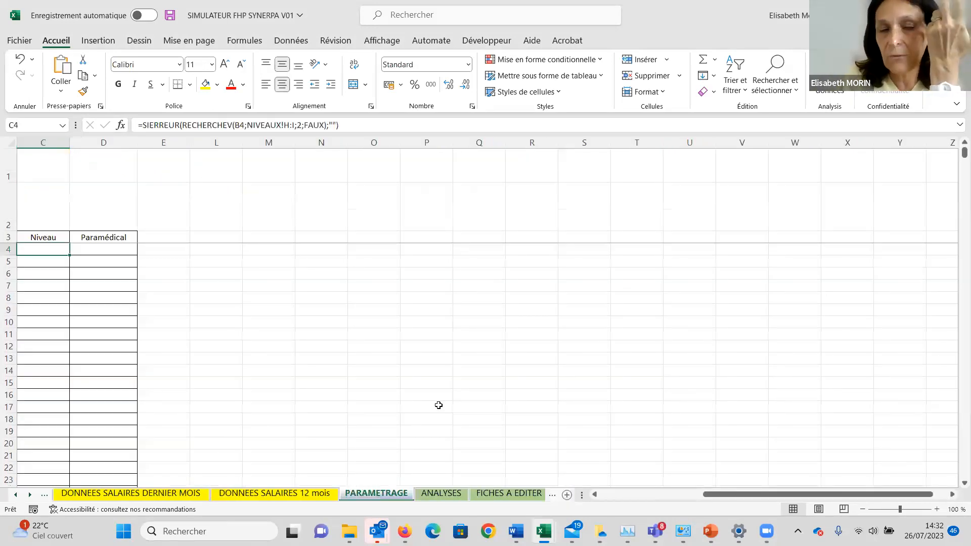
{"action": "key", "text": "Left"}
{"action": "key", "text": "Left"}
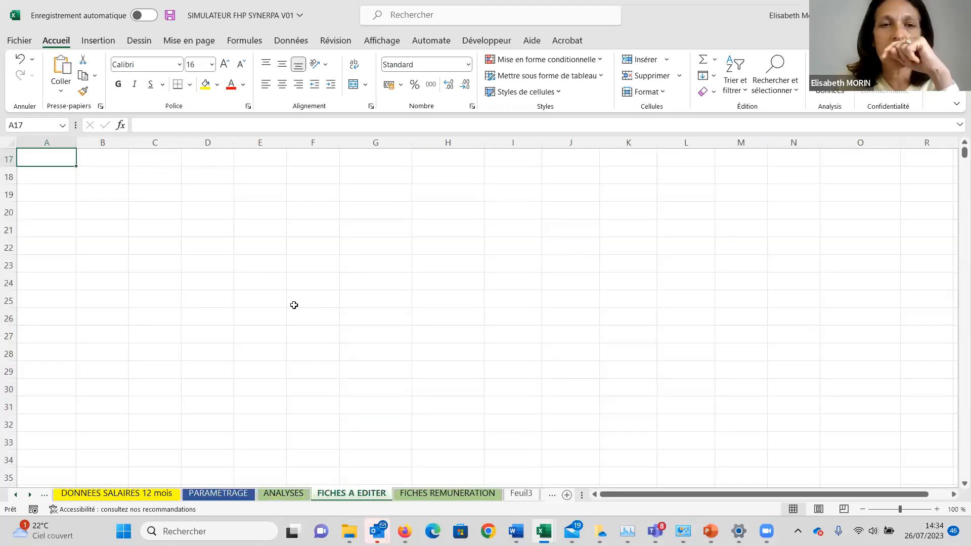
{"action": "left_click", "coordinate": [426, 494]}
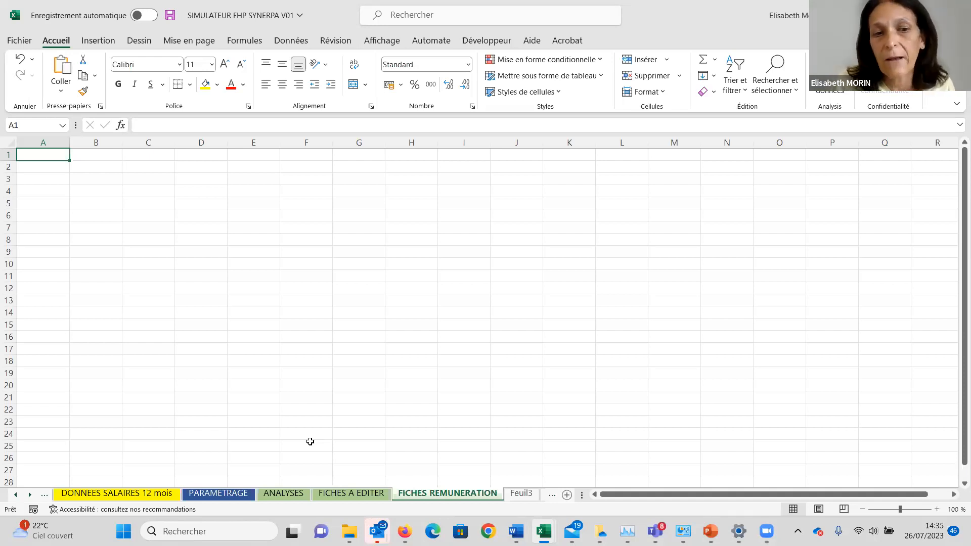
Examine the column headings of the classification and ECR table on the ANALYSES sheet.
{"action": "left_click", "coordinate": [291, 494]}
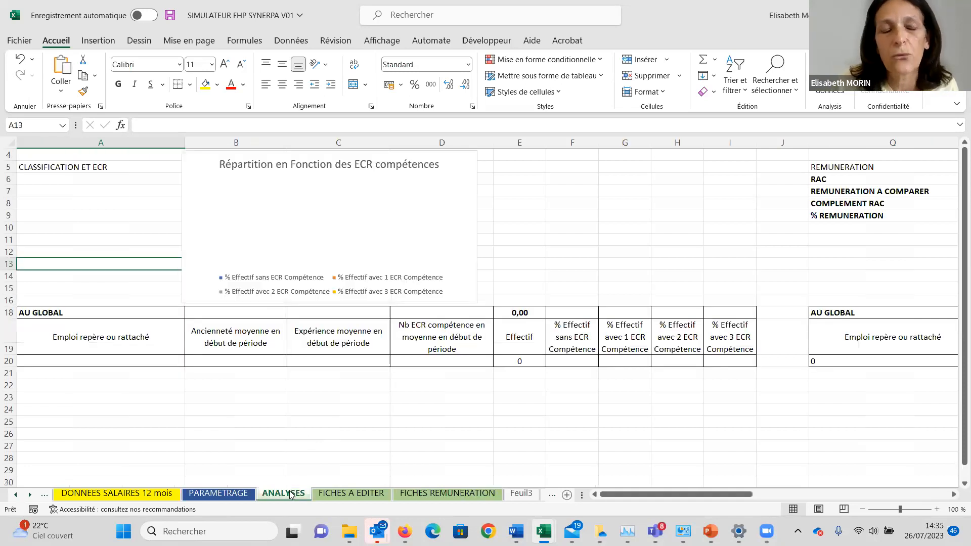
{"action": "left_click", "coordinate": [164, 382]}
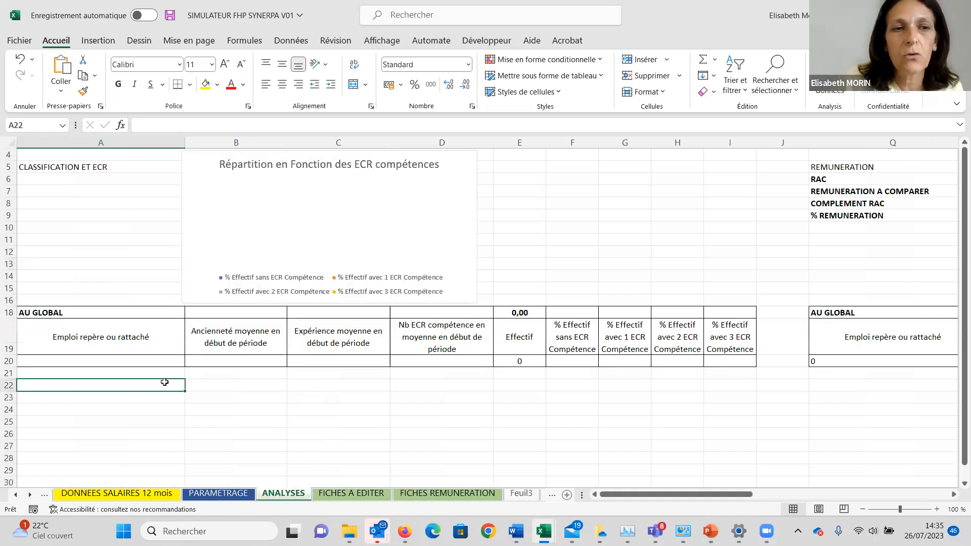
{"action": "key", "text": "Up"}
{"action": "key", "text": "Up"}
{"action": "key", "text": "Up"}
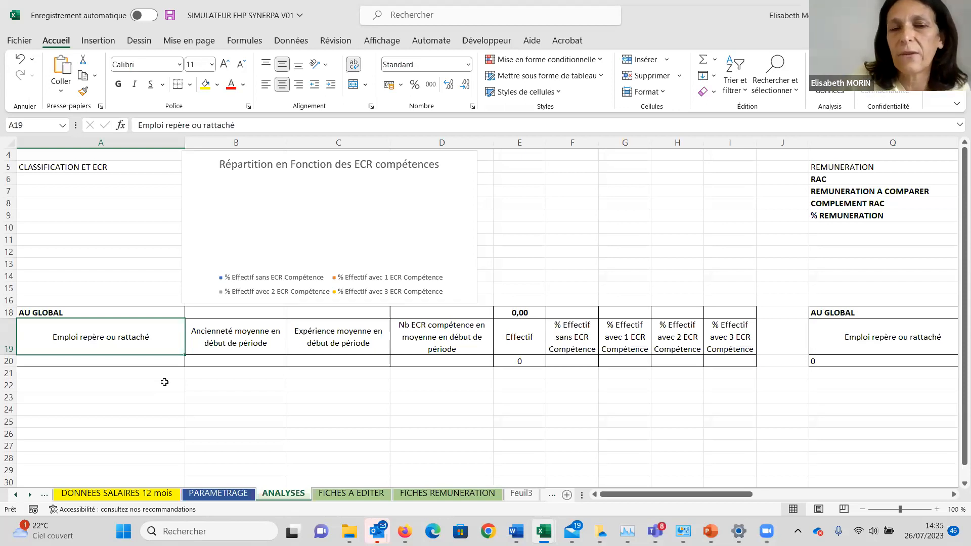
{"action": "key", "text": "Right"}
{"action": "key", "text": "Right"}
{"action": "key", "text": "Right"}
{"action": "key", "text": "Right"}
{"action": "key", "text": "Right"}
{"action": "key", "text": "Right"}
{"action": "key", "text": "Right"}
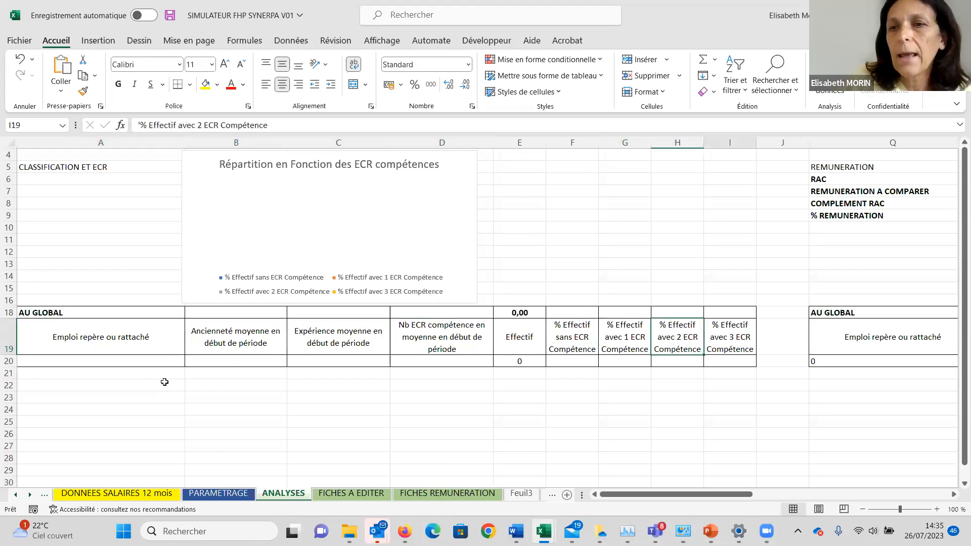
Examine the remuneration table on the ANALYSES sheet, including its impacted-employee columns and percentage bands.
{"action": "key", "text": "Right"}
{"action": "key", "text": "Right"}
{"action": "key", "text": "Right"}
{"action": "key", "text": "Right"}
{"action": "key", "text": "Right"}
{"action": "key", "text": "Right"}
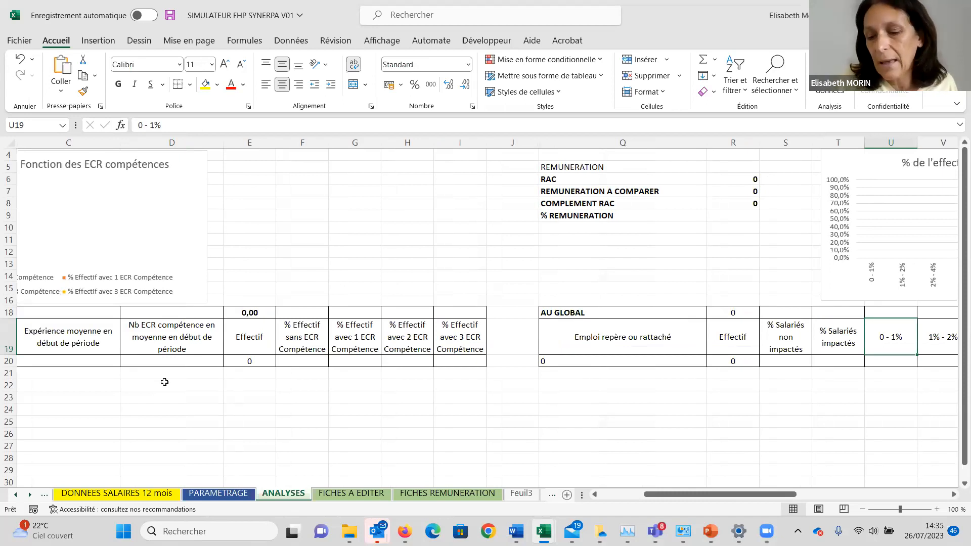
{"action": "key", "text": "Right"}
{"action": "key", "text": "Right"}
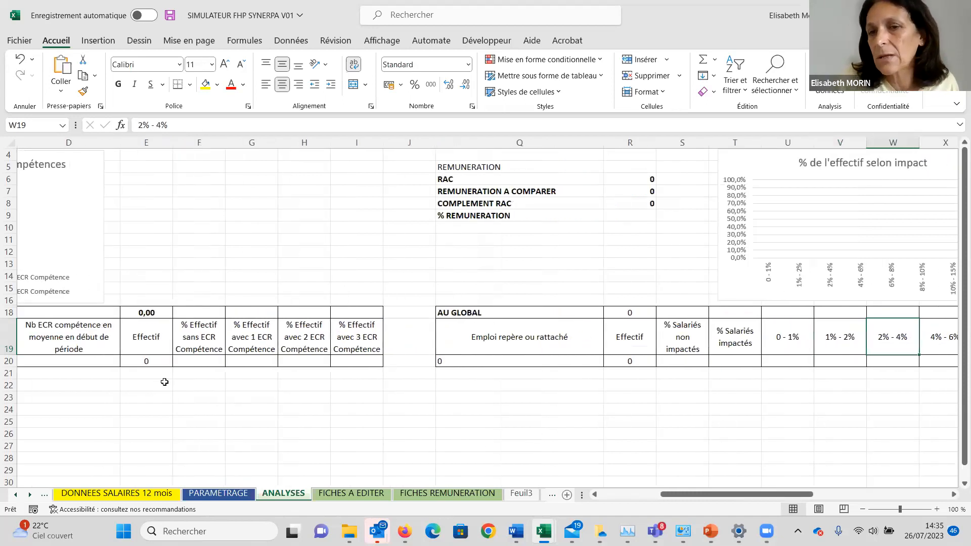
{"action": "key", "text": "Left"}
{"action": "key", "text": "Left"}
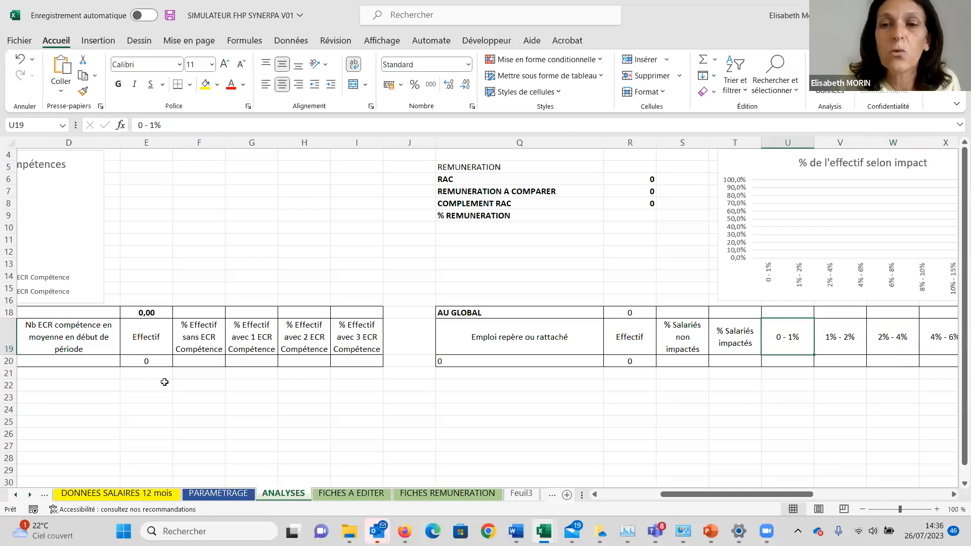
{"action": "key", "text": "Left"}
{"action": "key", "text": "Right"}
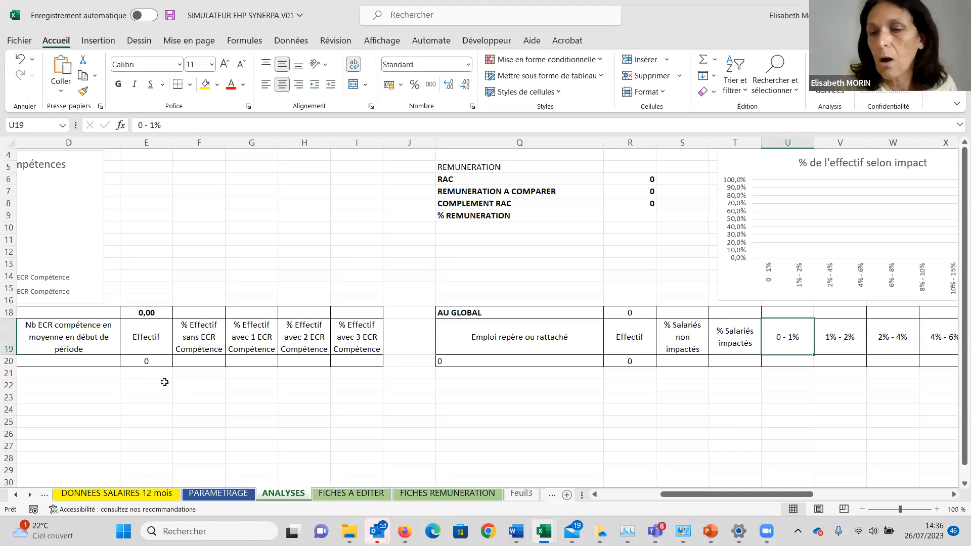
{"action": "key", "text": "Right"}
{"action": "key", "text": "Right"}
{"action": "key", "text": "Right"}
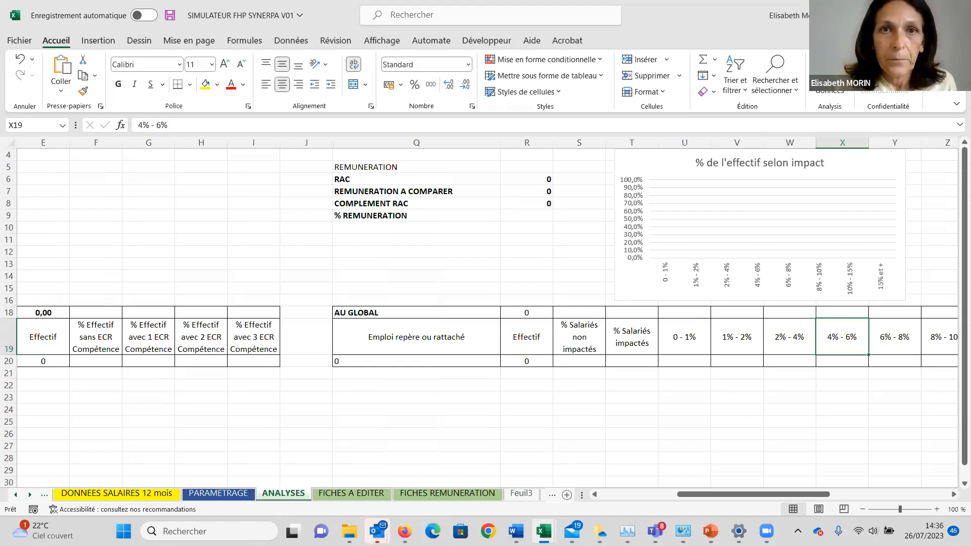
Return to the INTRODUCTION sheet and select the sector cell H18.
{"action": "left_click", "coordinate": [18, 495]}
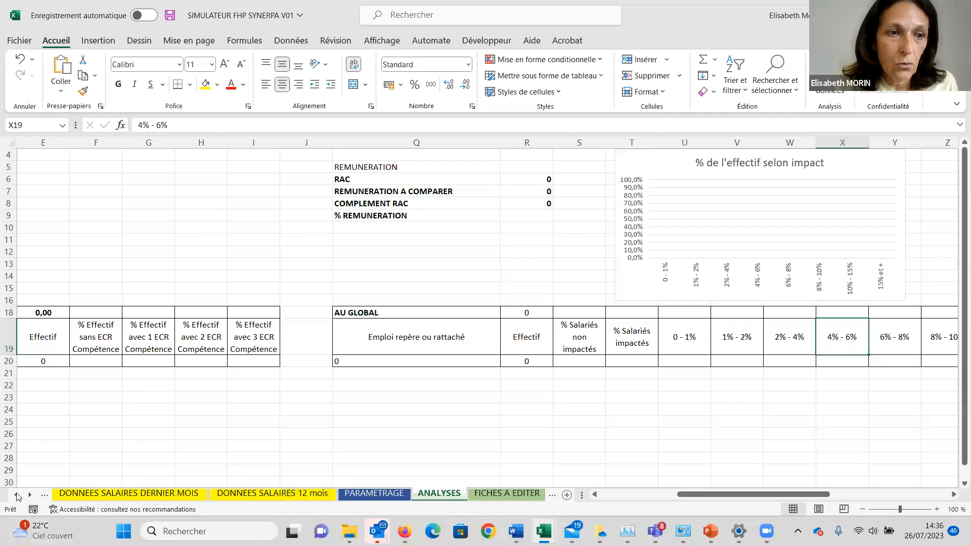
{"action": "left_click", "coordinate": [17, 495]}
{"action": "left_click", "coordinate": [17, 494]}
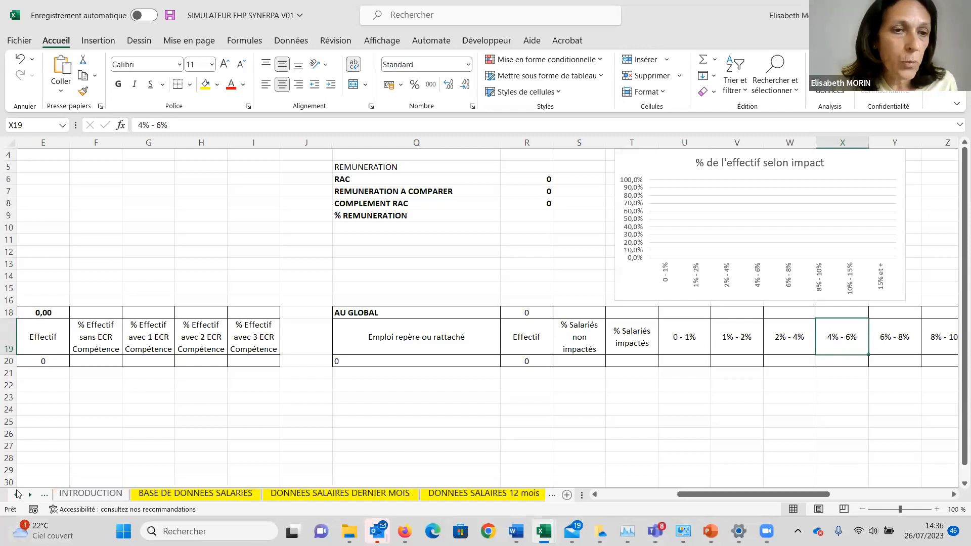
{"action": "left_click", "coordinate": [17, 495]}
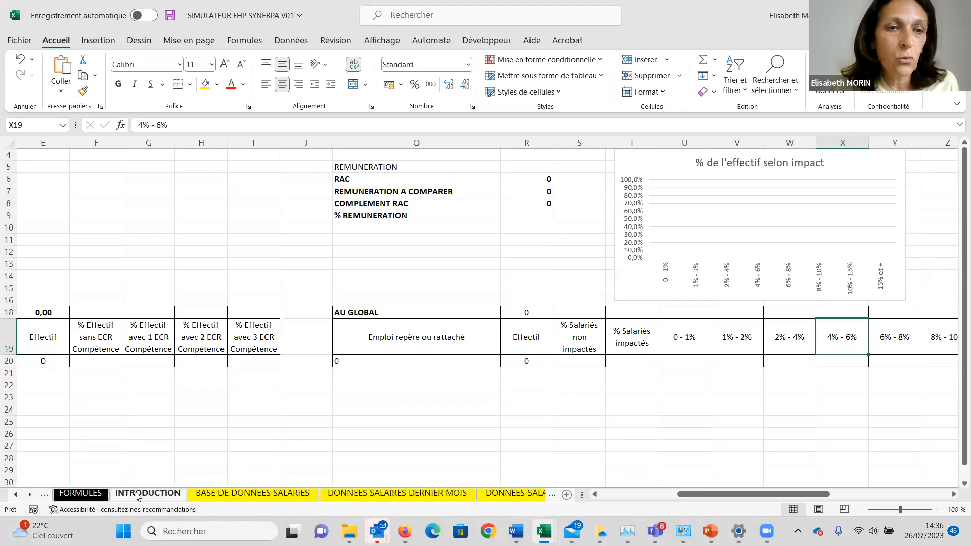
{"action": "left_click", "coordinate": [135, 497]}
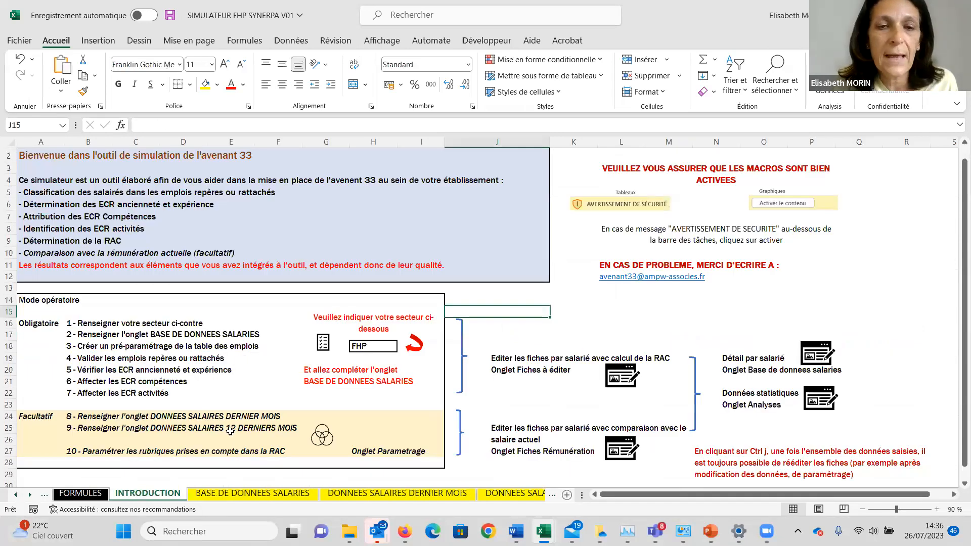
{"action": "left_click", "coordinate": [372, 347]}
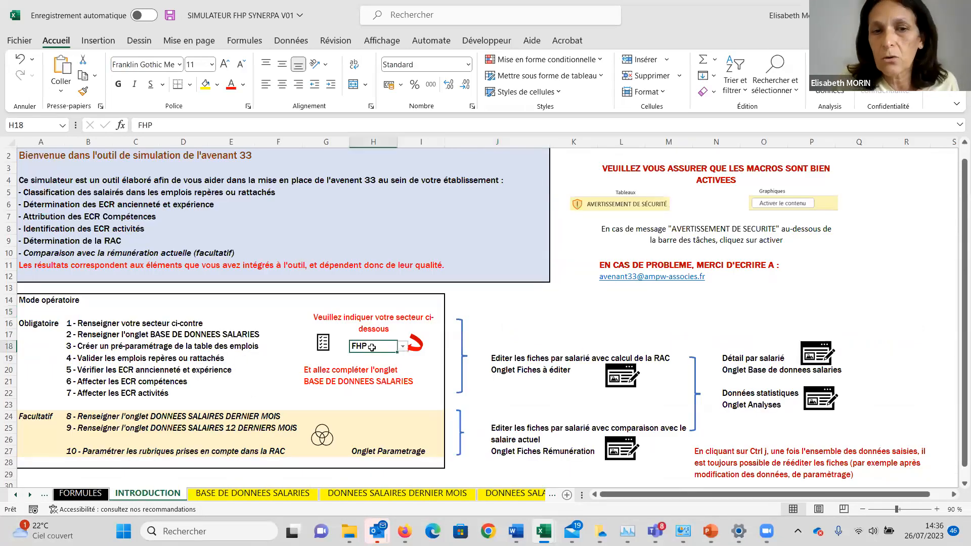
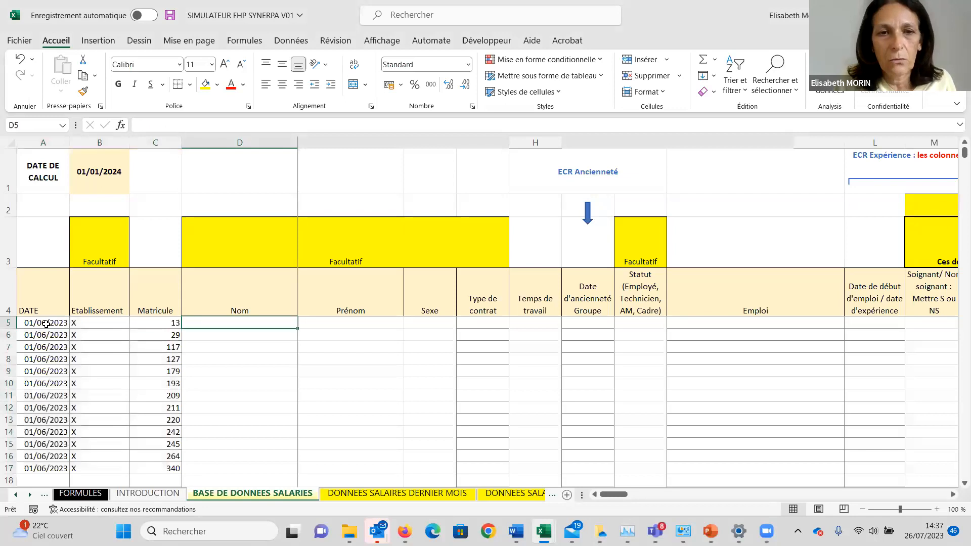
Copy the 13 contract types from the SALARIES (2) sheet of BDD1 into the simulator's Type de contrat column, starting at G5.
{"action": "key", "text": "alt+Tab"}
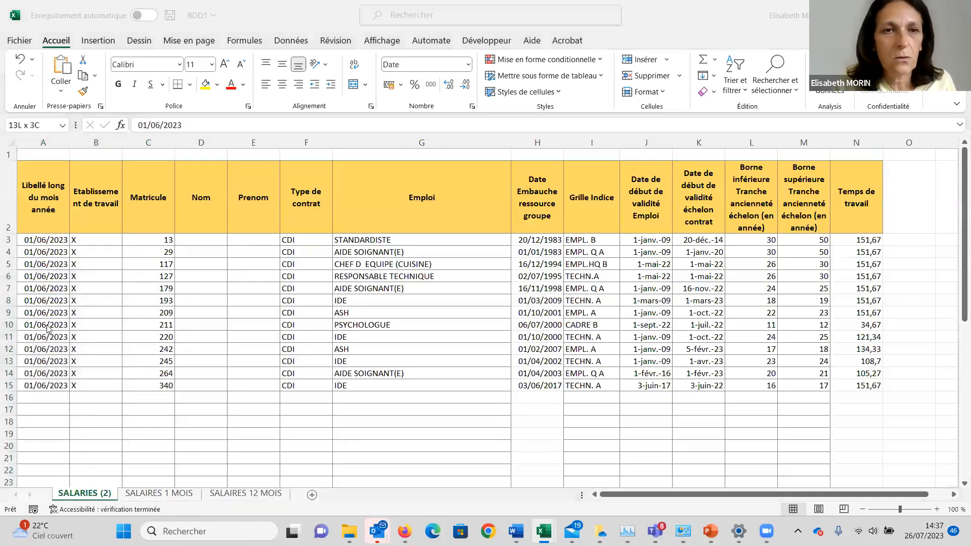
{"action": "key", "text": "Right"}
{"action": "key", "text": "Right"}
{"action": "key", "text": "Right"}
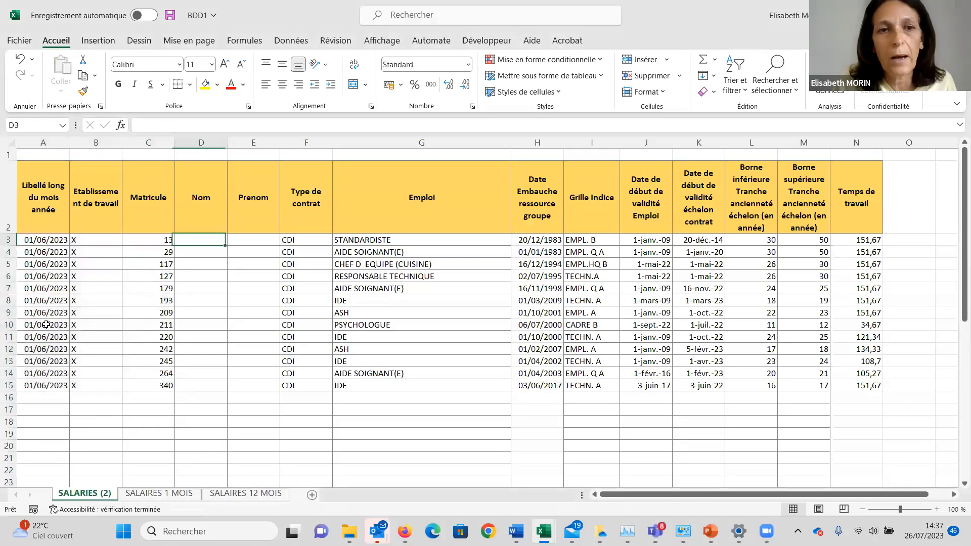
{"action": "key", "text": "Right"}
{"action": "key", "text": "Right"}
{"action": "key", "text": "ctrl+shift+Down"}
{"action": "key", "text": "ctrl+c"}
{"action": "key", "text": "alt+Tab"}
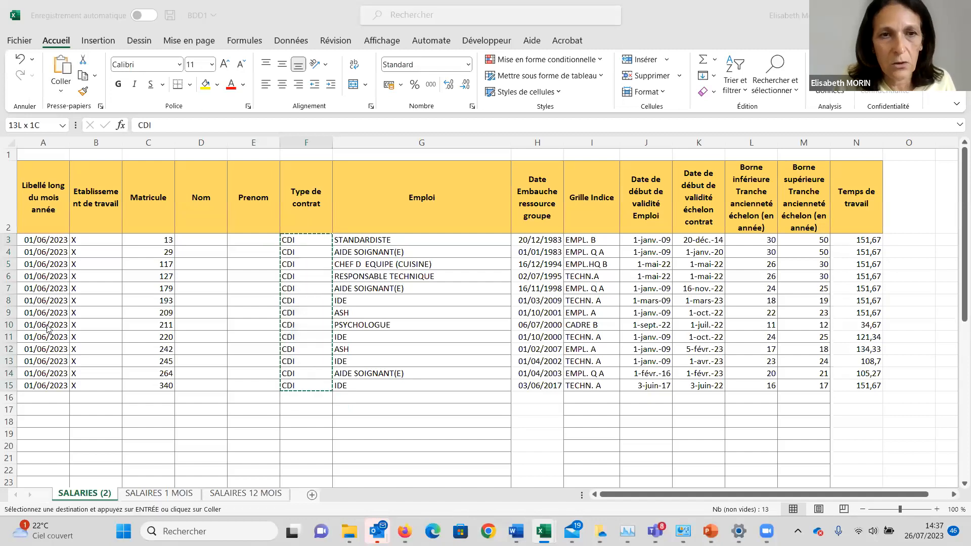
{"action": "key", "text": "Return"}
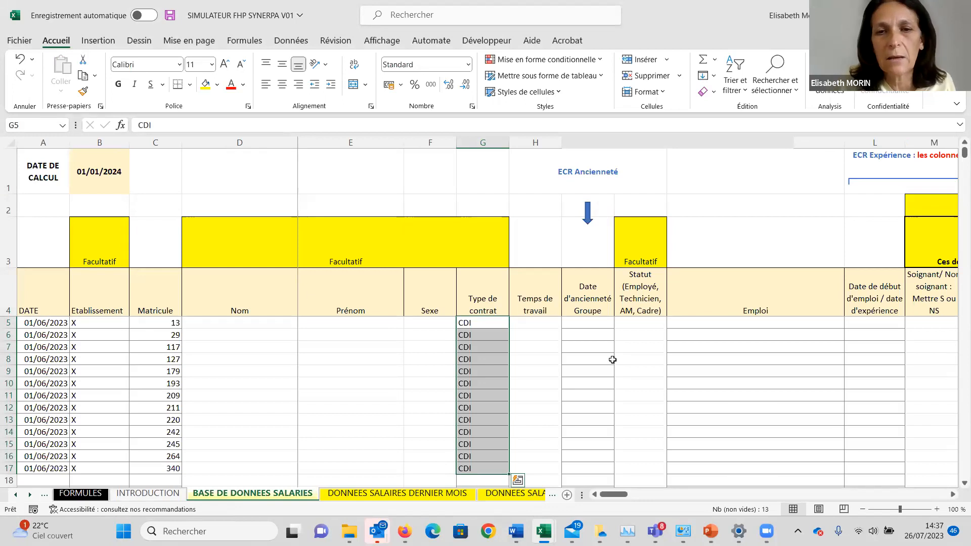
Copy the group hire dates from BDD1 into the simulator's Date d'ancienneté Groupe column, starting at I5.
{"action": "left_click", "coordinate": [598, 331]}
{"action": "key", "text": "Up"}
{"action": "key", "text": "ctrl+Tab"}
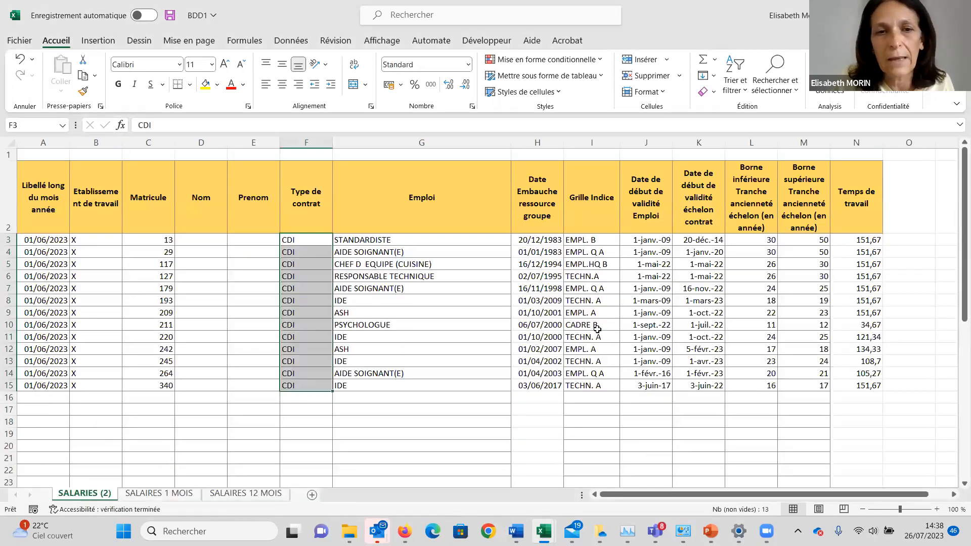
{"action": "key", "text": "Right"}
{"action": "key", "text": "Right"}
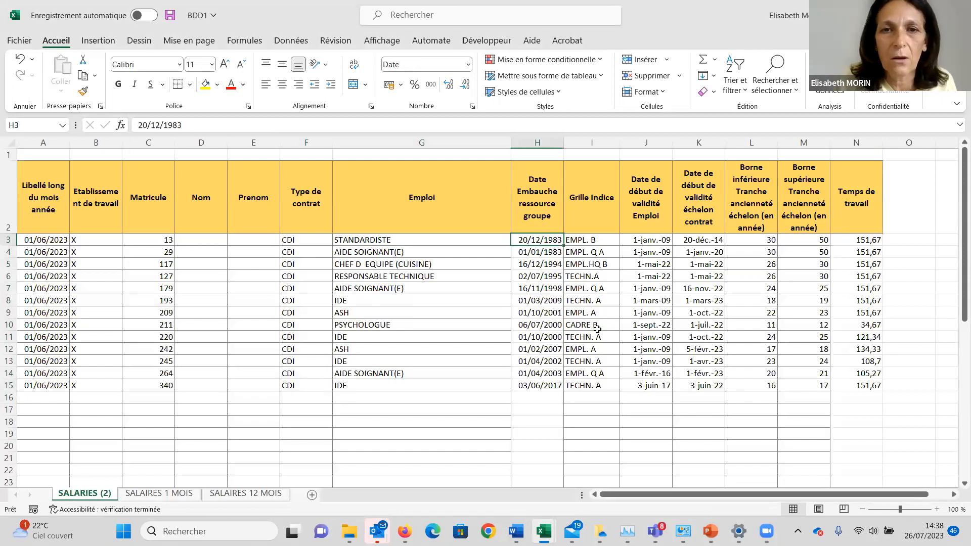
{"action": "key", "text": "ctrl+shift+Down"}
{"action": "key", "text": "ctrl+c"}
{"action": "key", "text": "ctrl+Tab"}
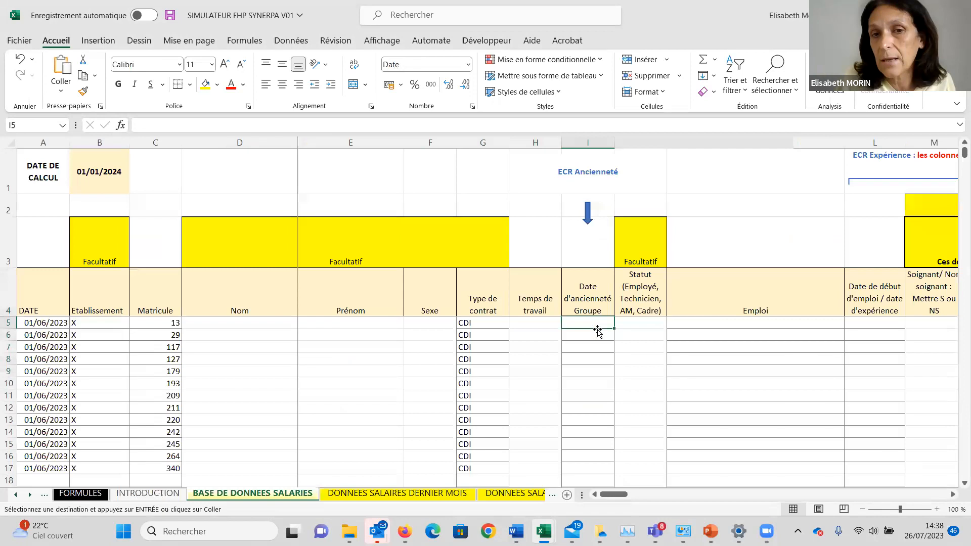
{"action": "key", "text": "Return"}
Copy the Emploi job titles from BDD1 into the simulator's Emploi column, starting at K5.
{"action": "key", "text": "Right"}
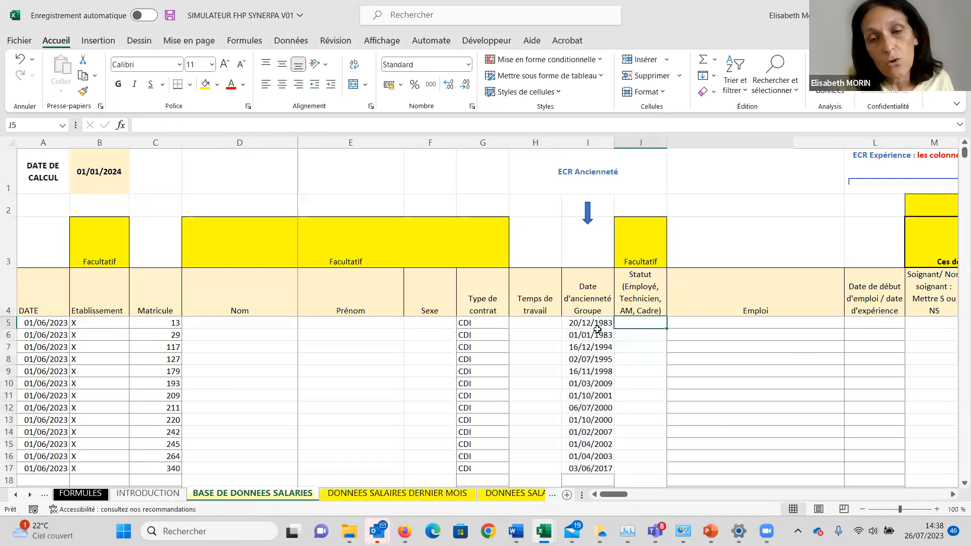
{"action": "key", "text": "Right"}
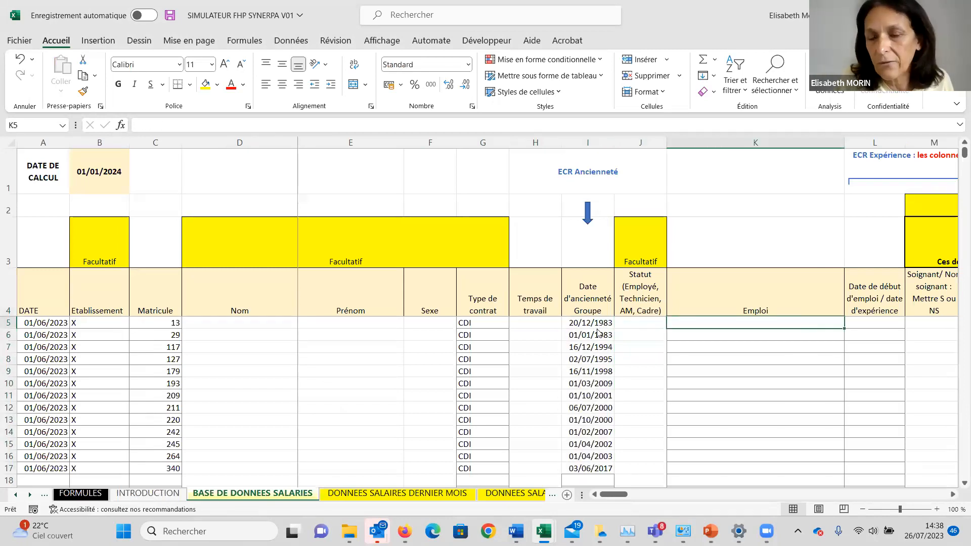
{"action": "key", "text": "ctrl+Tab"}
{"action": "key", "text": "Right"}
{"action": "key", "text": "ctrl+shift+Down"}
{"action": "key", "text": "ctrl+c"}
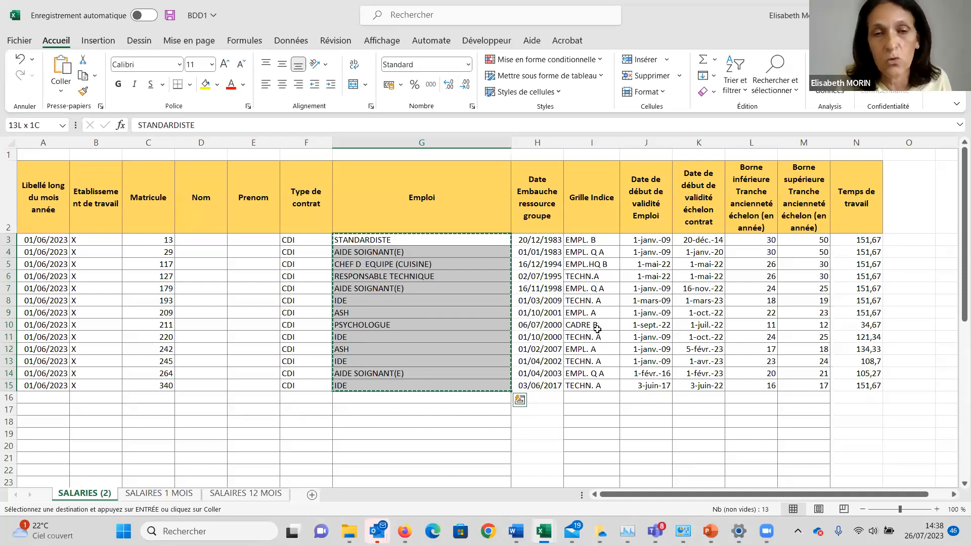
{"action": "key", "text": "alt+Tab"}
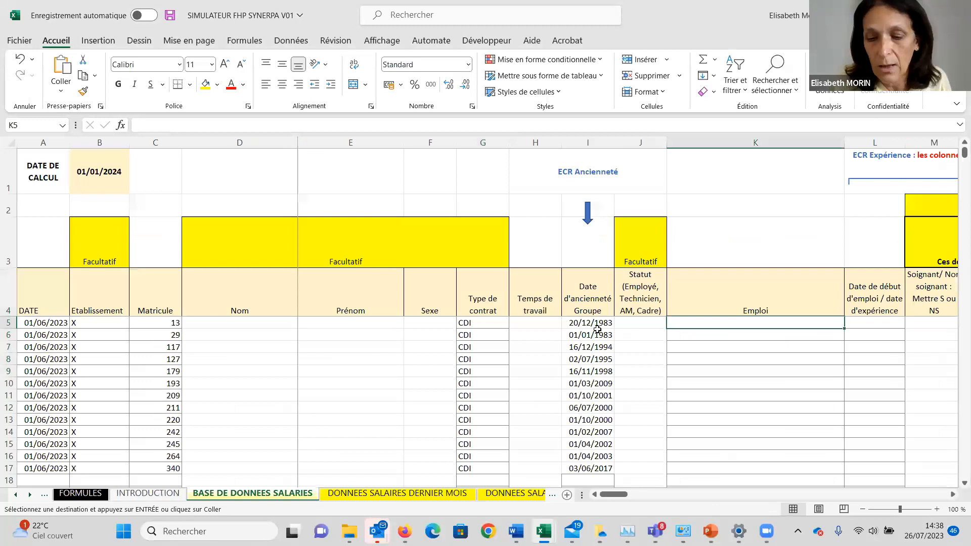
{"action": "key", "text": "ctrl+v"}
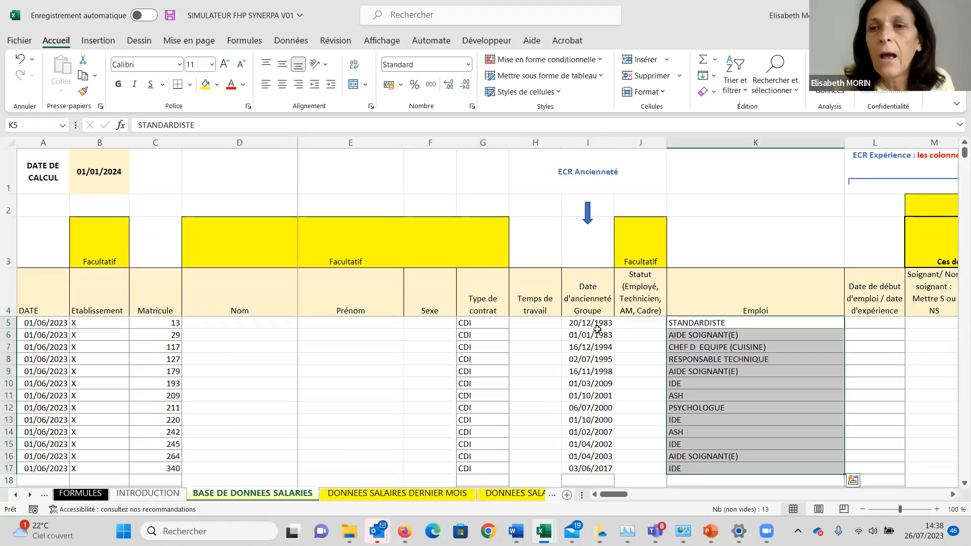
Copy the Date de début de validité Emploi values from BDD1 into the simulator's job start / experience date column, starting at L5.
{"action": "key", "text": "Right"}
{"action": "key", "text": "Right"}
{"action": "key", "text": "Left"}
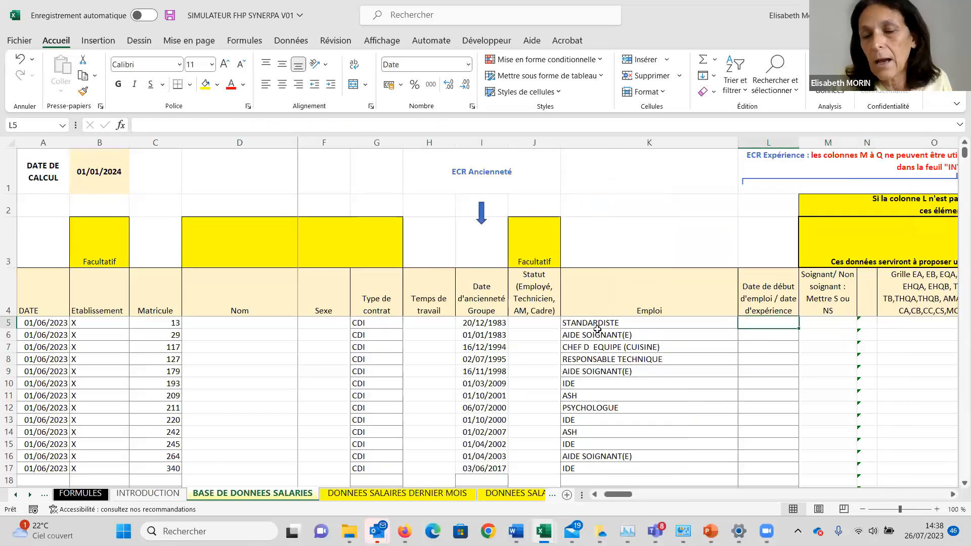
{"action": "key", "text": "Up"}
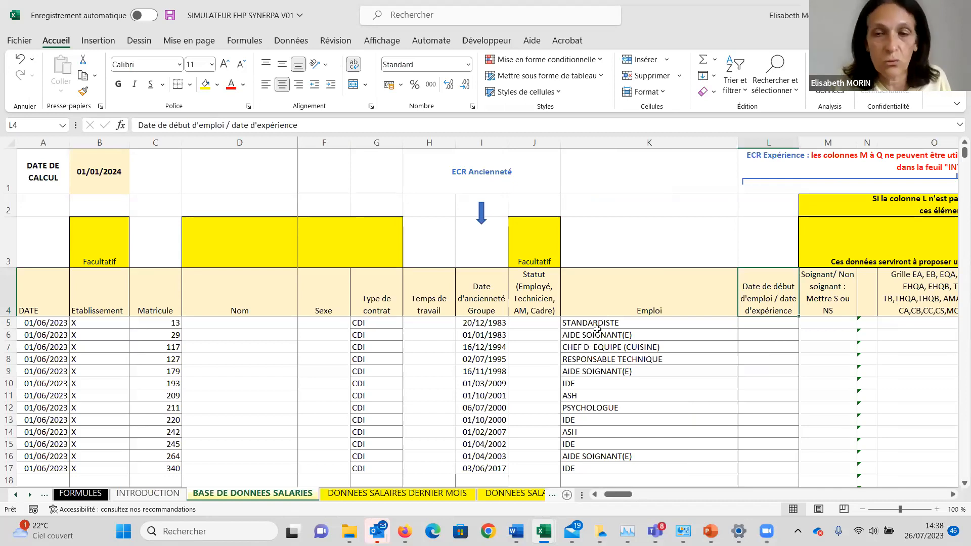
{"action": "key", "text": "alt+Tab"}
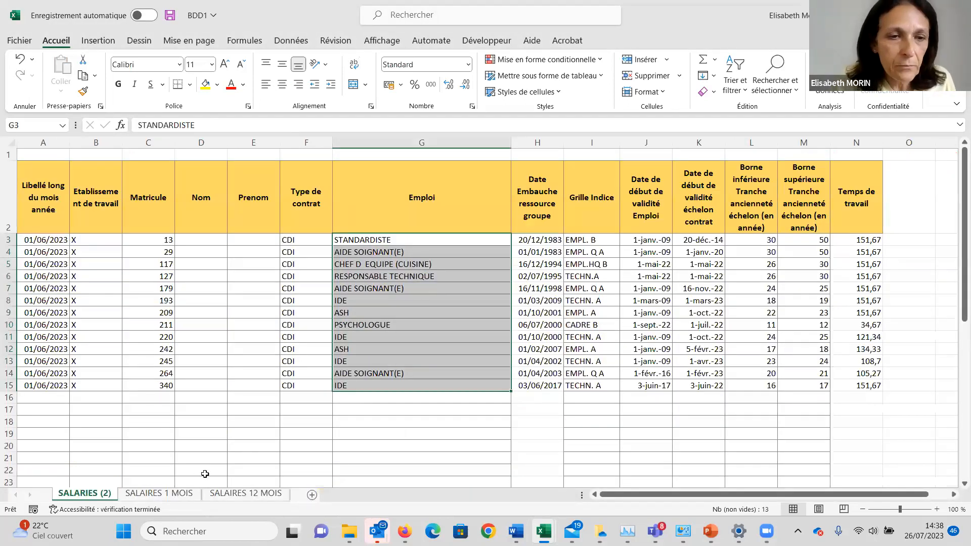
{"action": "left_click", "coordinate": [587, 264]}
{"action": "key", "text": "Up"}
{"action": "key", "text": "Right"}
{"action": "key", "text": "Up"}
{"action": "key", "text": "ctrl+shift+Down"}
{"action": "key", "text": "ctrl+c"}
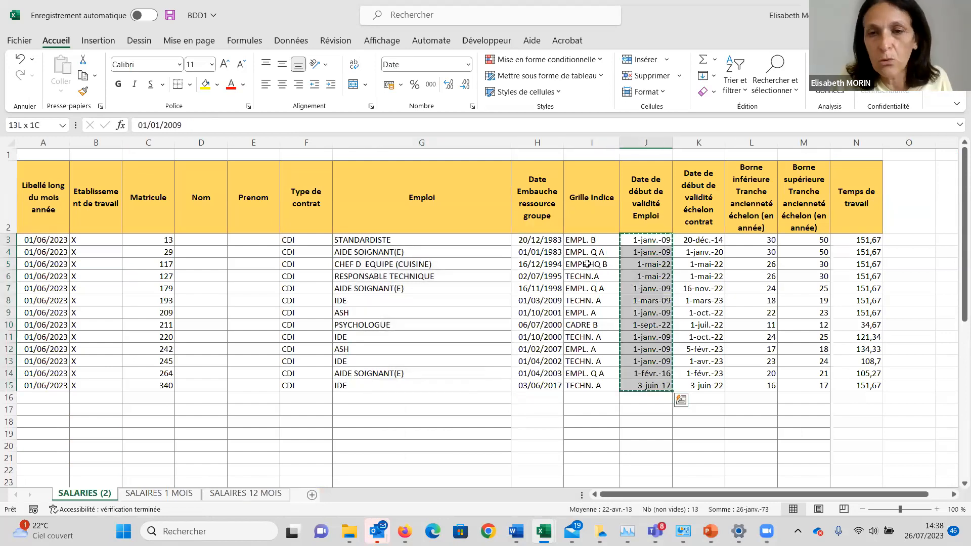
{"action": "key", "text": "alt+Tab"}
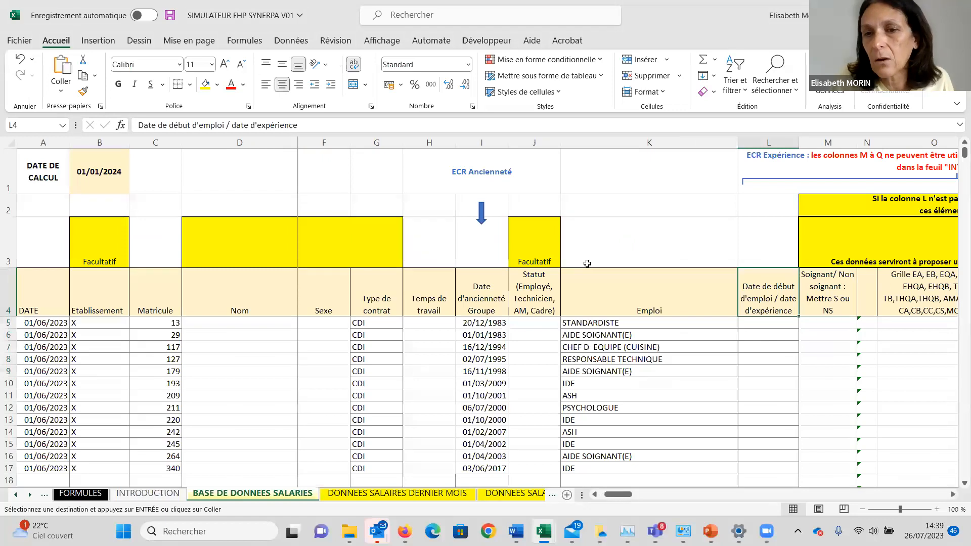
{"action": "key", "text": "Down"}
{"action": "key", "text": "Return"}
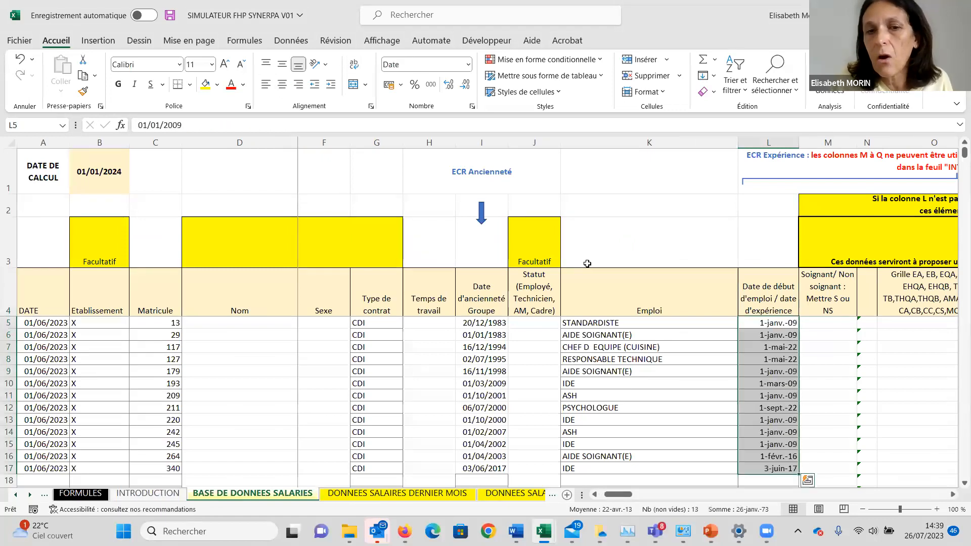
Copy the Temps de travail values from BDD1 into the simulator's Temps de travail column, starting at H5.
{"action": "key", "text": "Left"}
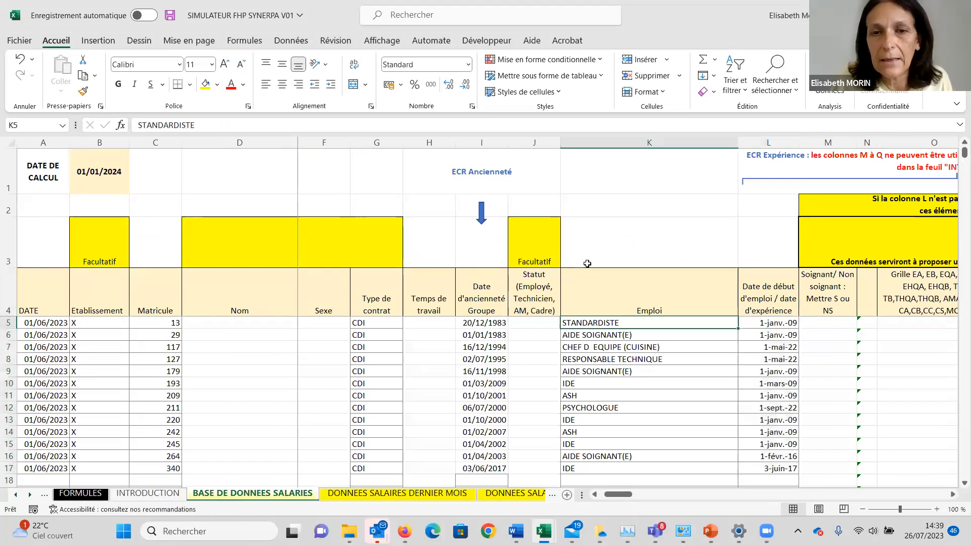
{"action": "key", "text": "Left"}
{"action": "key", "text": "Left"}
{"action": "key", "text": "Left"}
{"action": "key", "text": "Left"}
{"action": "key", "text": "Right"}
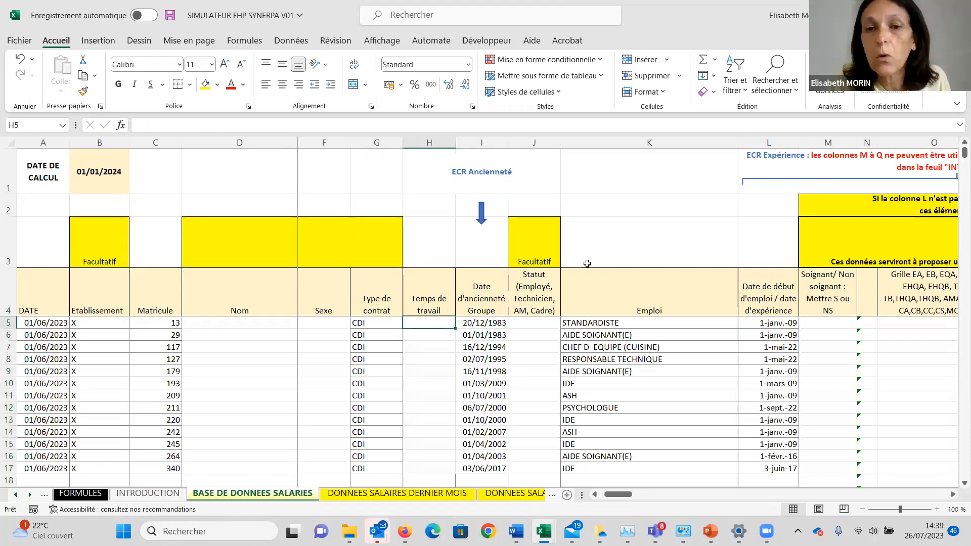
{"action": "key", "text": "alt+Tab"}
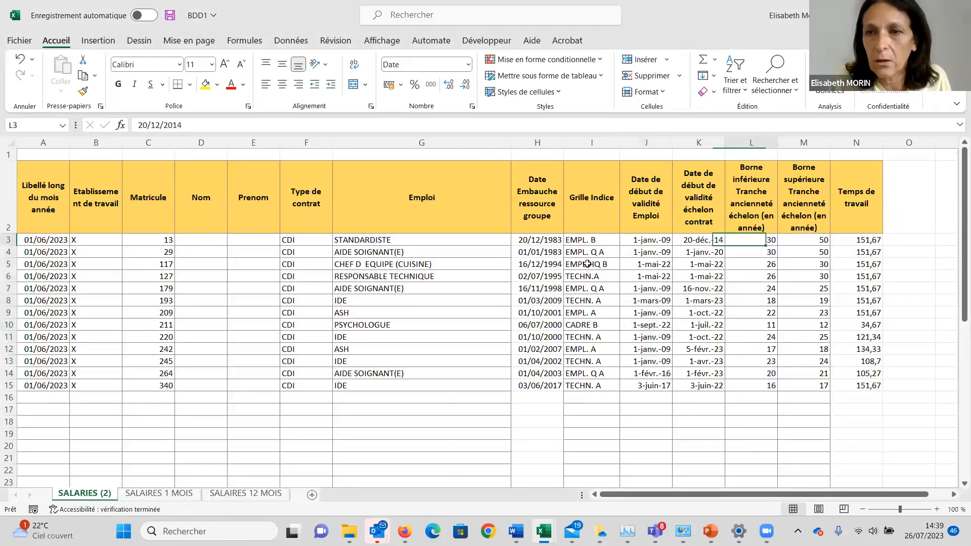
{"action": "key", "text": "Right"}
{"action": "key", "text": "Right"}
{"action": "key", "text": "ctrl+shift+Down"}
{"action": "key", "text": "ctrl+q"}
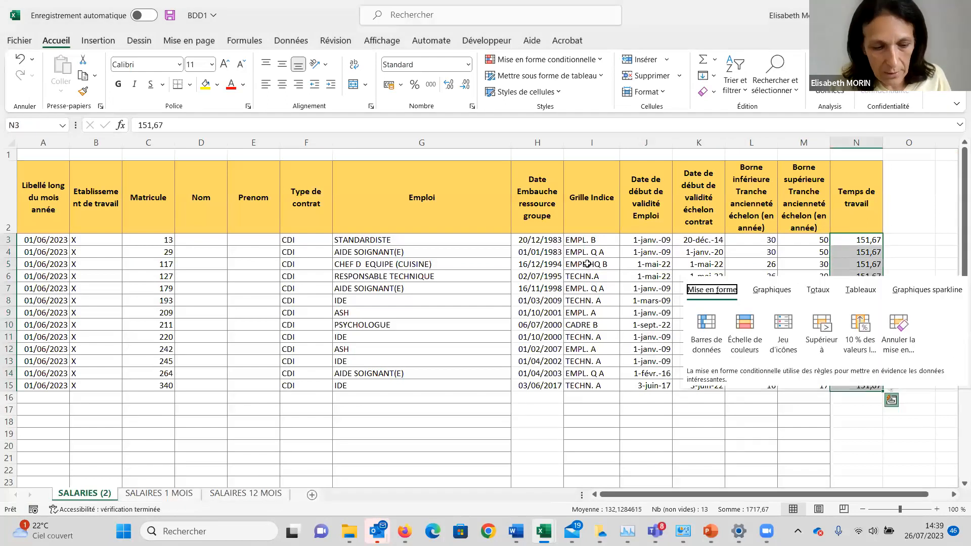
{"action": "key", "text": "alt+Tab"}
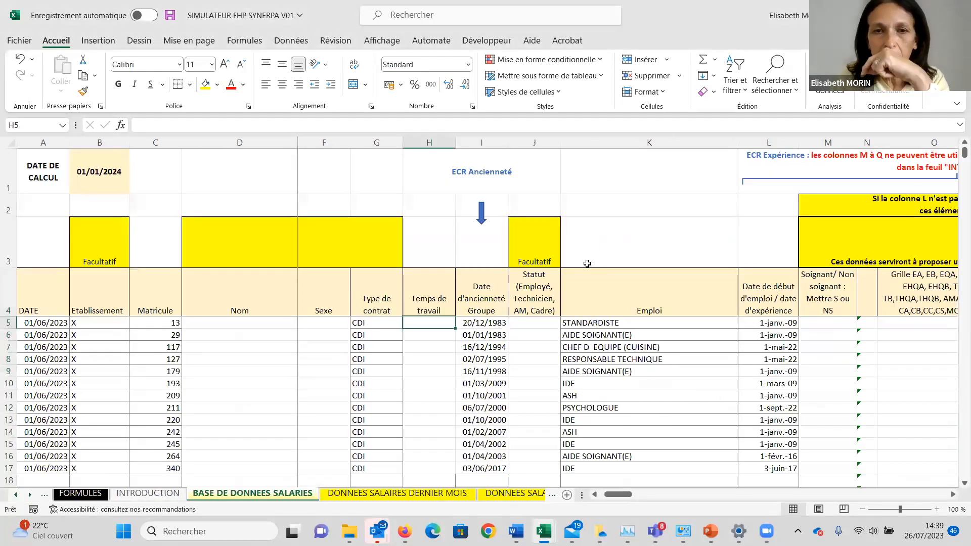
{"action": "key", "text": "Down"}
{"action": "key", "text": "Up"}
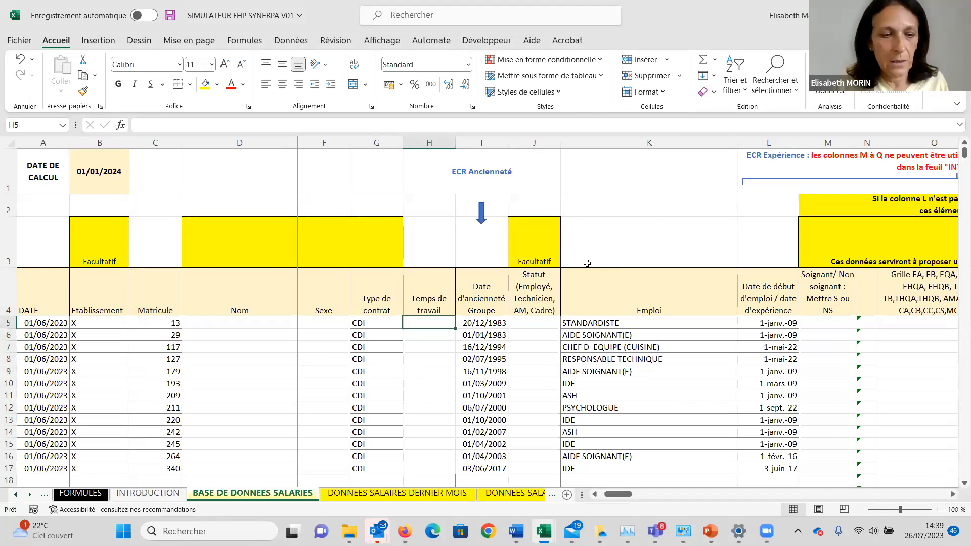
{"action": "key", "text": "alt+Tab"}
{"action": "key", "text": "ctrl+c"}
{"action": "key", "text": "alt+Tab"}
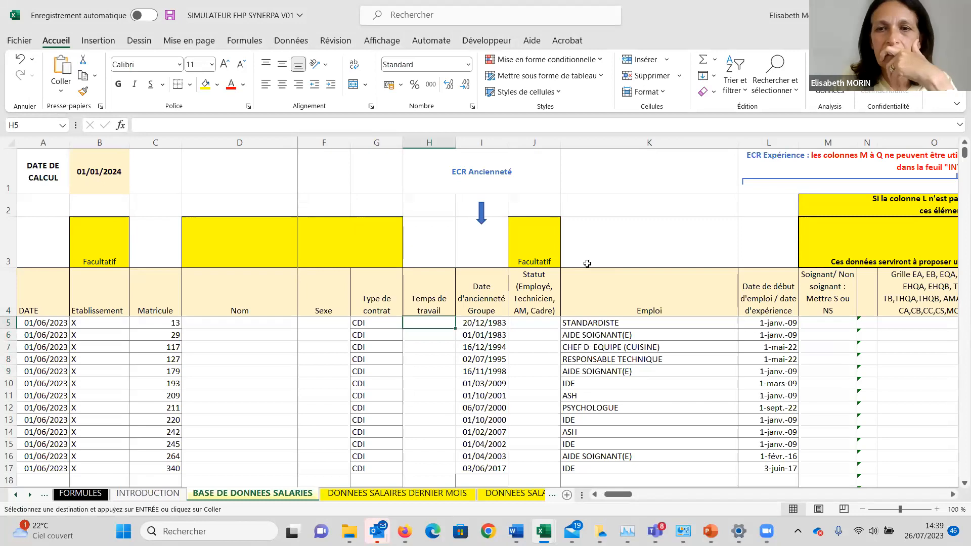
{"action": "key", "text": "ctrl+v"}
{"action": "key", "text": "Escape"}
Clear the job start / experience date in L10 for the IDE employee in row 10.
{"action": "key", "text": "Right"}
{"action": "key", "text": "Right"}
{"action": "key", "text": "Right"}
{"action": "key", "text": "Right"}
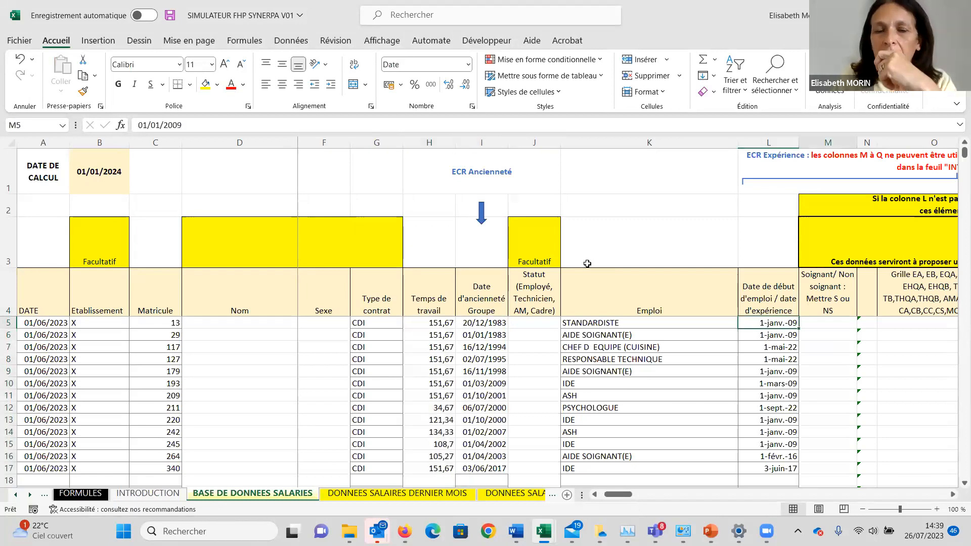
{"action": "key", "text": "Right"}
{"action": "key", "text": "Right"}
{"action": "key", "text": "Right"}
{"action": "key", "text": "Right"}
{"action": "key", "text": "Right"}
{"action": "key", "text": "Left"}
{"action": "key", "text": "Left"}
{"action": "key", "text": "Left"}
{"action": "key", "text": "Left"}
{"action": "key", "text": "Left"}
{"action": "key", "text": "Left"}
{"action": "key", "text": "Left"}
{"action": "key", "text": "Left"}
{"action": "key", "text": "Down"}
{"action": "key", "text": "Down"}
{"action": "key", "text": "Down"}
{"action": "key", "text": "Down"}
{"action": "key", "text": "Down"}
{"action": "key", "text": "Right"}
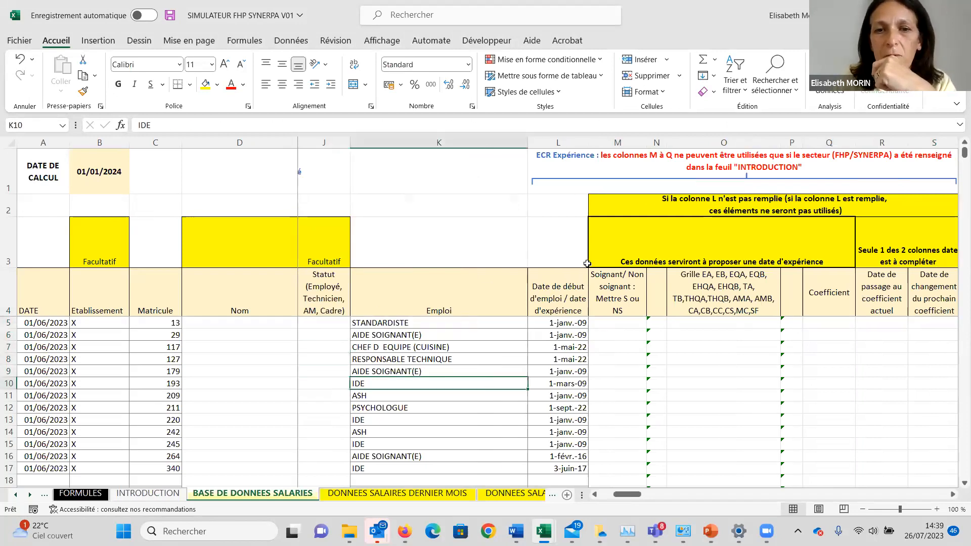
{"action": "key", "text": "Right"}
{"action": "key", "text": "Delete"}
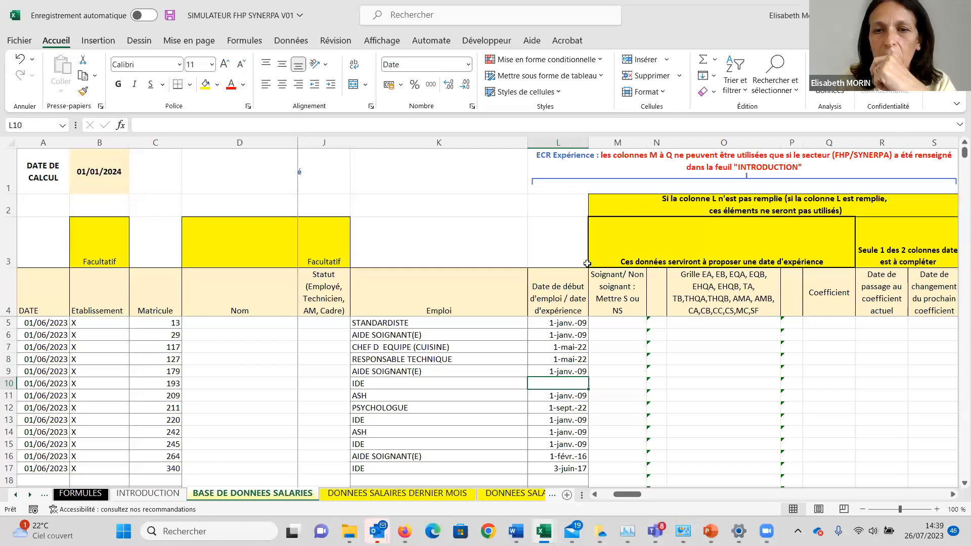
Fill in row 10's experience data with S as the Soignant code, TA as the grille and 246 as the coefficient.
{"action": "key", "text": "Right"}
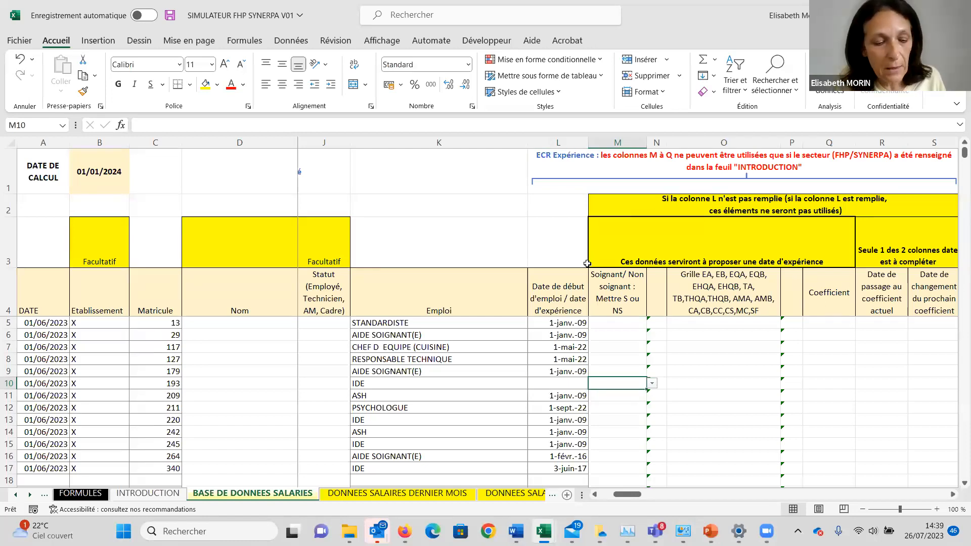
{"action": "type", "text": "S"}
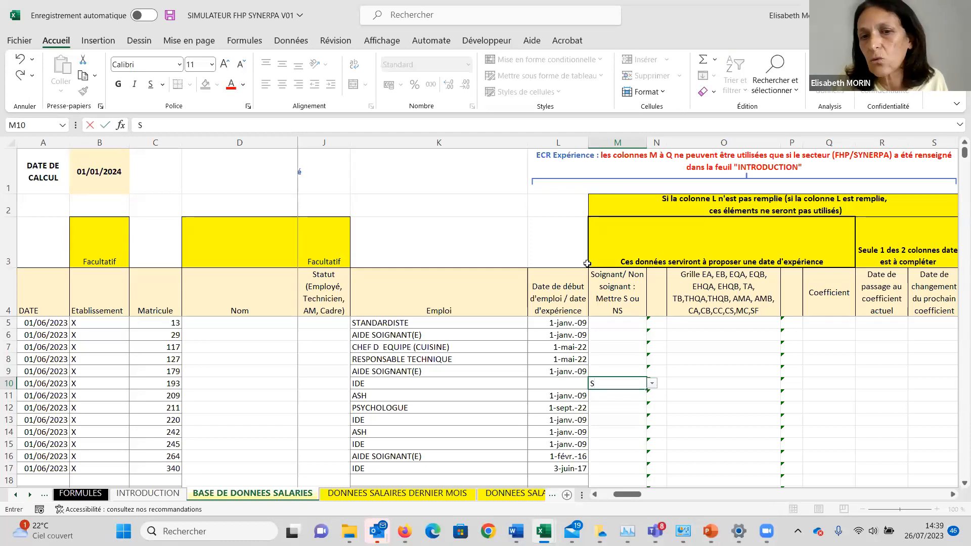
{"action": "key", "text": "Tab"}
{"action": "key", "text": "Tab"}
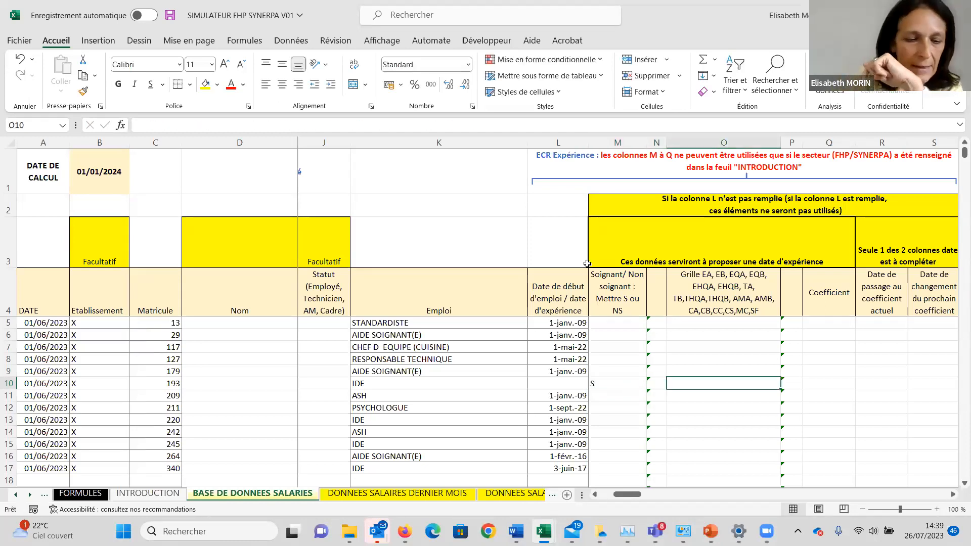
{"action": "type", "text": "TA"}
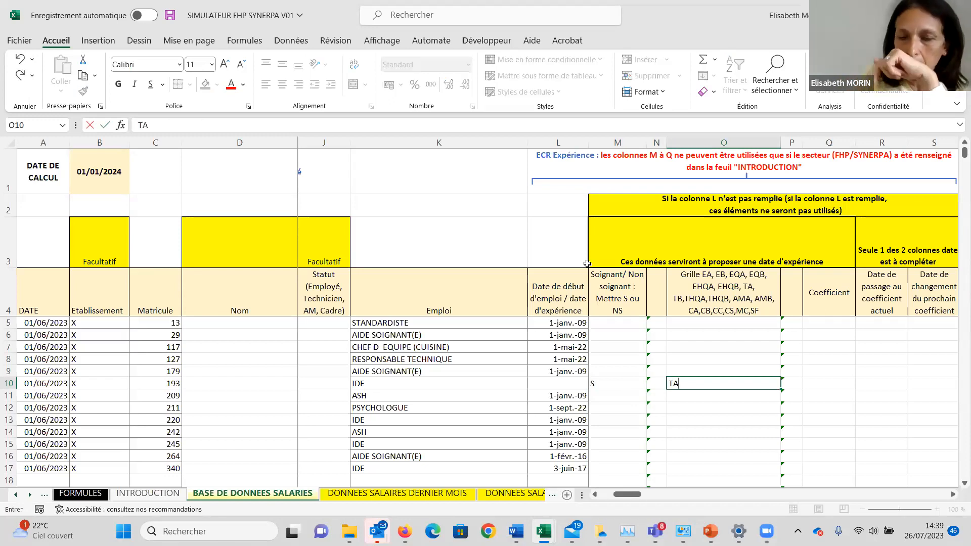
{"action": "key", "text": "Tab"}
{"action": "key", "text": "Tab"}
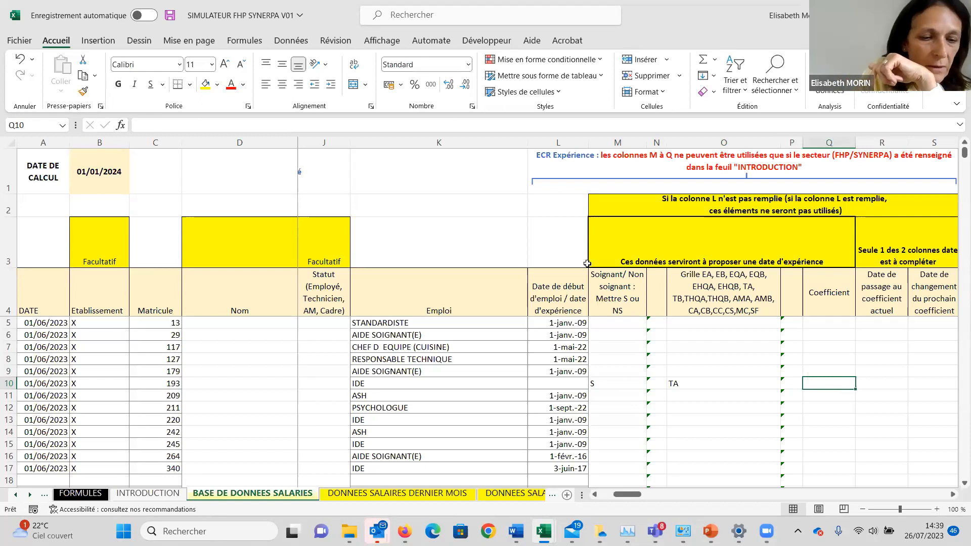
{"action": "type", "text": "246"}
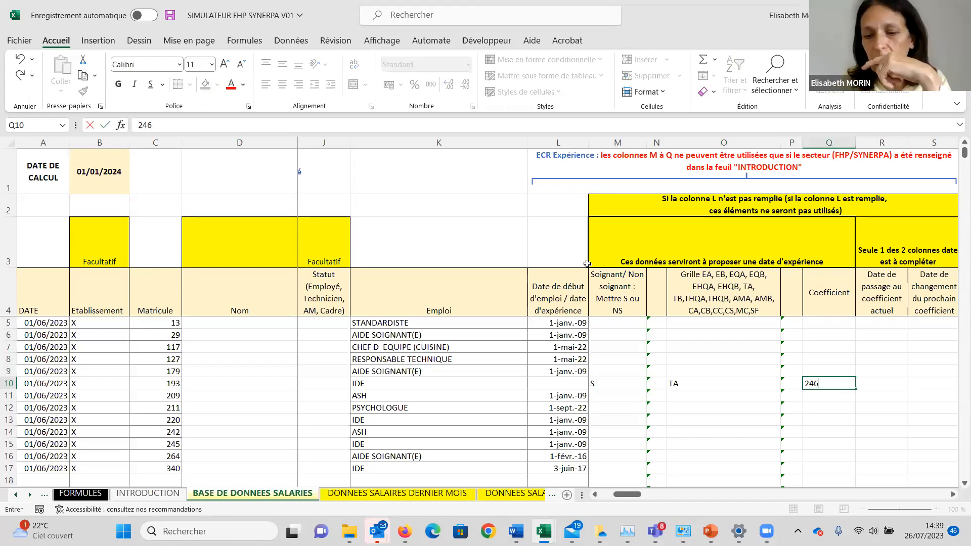
{"action": "key", "text": "Tab"}
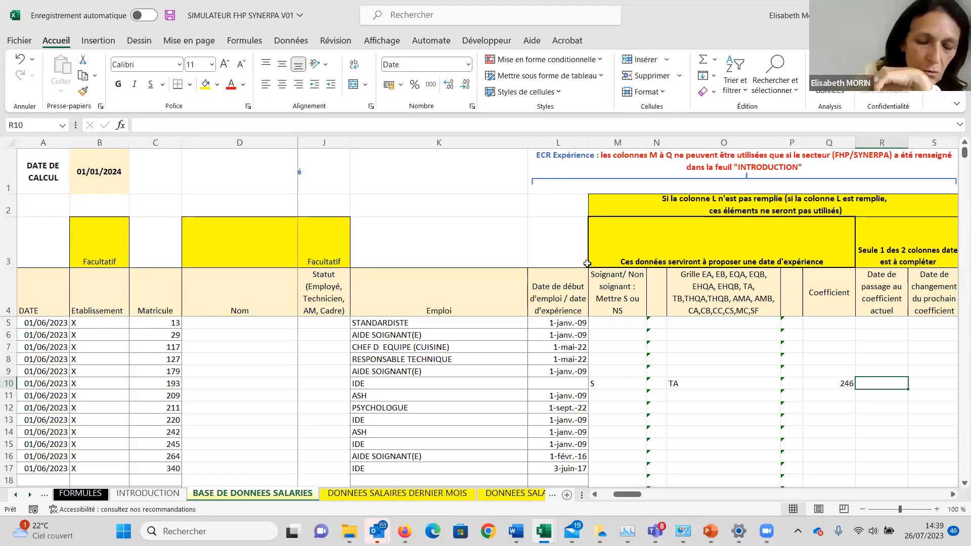
Enter 01/04/2023 as the Date de passage au coefficient actuel for the IDE employee in row 10.
{"action": "type", "text": "&/0"}
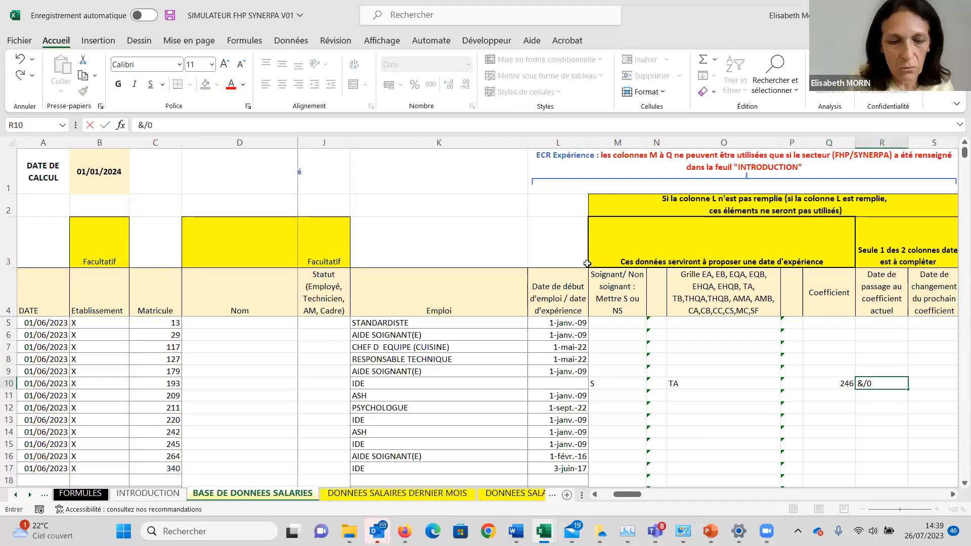
{"action": "type", "text": "4/2023"}
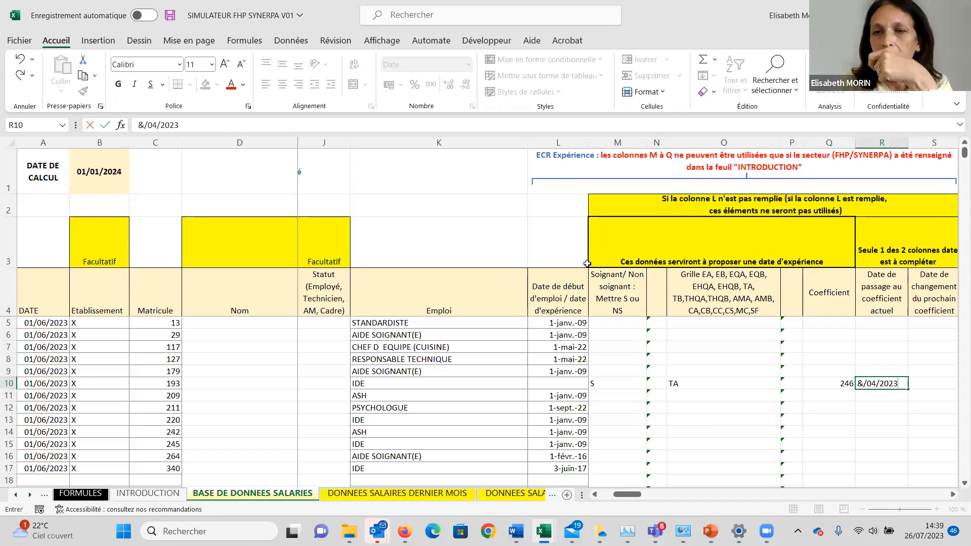
{"action": "left_click", "coordinate": [141, 123]}
{"action": "key", "text": "BackSpace"}
{"action": "type", "text": "01"}
{"action": "key", "text": "Return"}
Review row 10's alternative experience data, from the Soignant code through the grille, coefficient and two date columns.
{"action": "key", "text": "Up"}
{"action": "key", "text": "Right"}
{"action": "key", "text": "Right"}
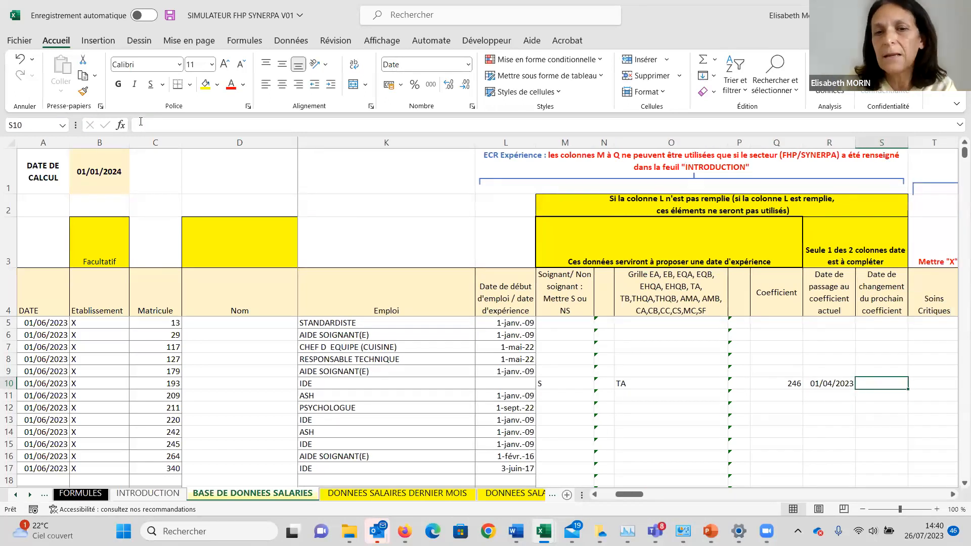
{"action": "key", "text": "Left"}
{"action": "key", "text": "Left"}
{"action": "key", "text": "Left"}
{"action": "key", "text": "Left"}
{"action": "key", "text": "Left"}
{"action": "key", "text": "Left"}
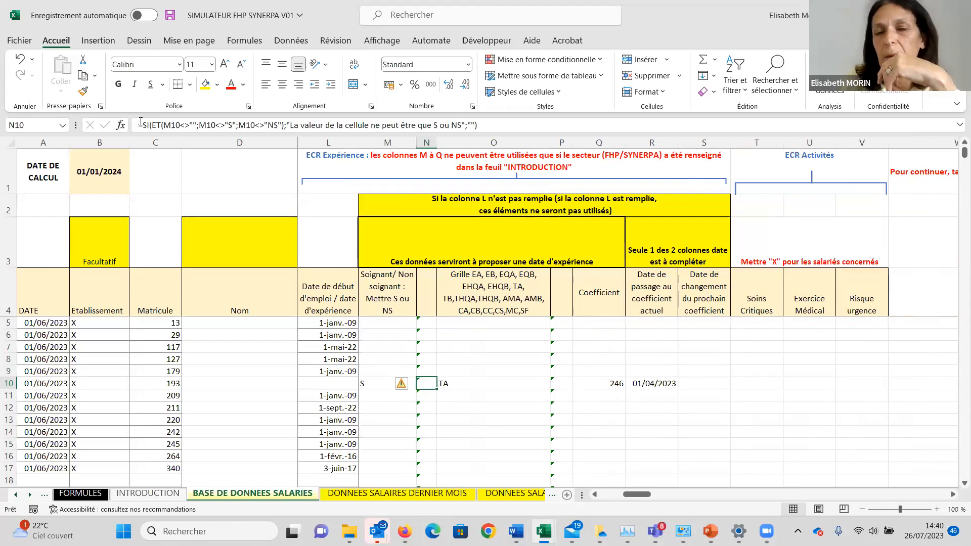
{"action": "key", "text": "Right"}
{"action": "key", "text": "Right"}
{"action": "key", "text": "Right"}
{"action": "key", "text": "Right"}
{"action": "key", "text": "Right"}
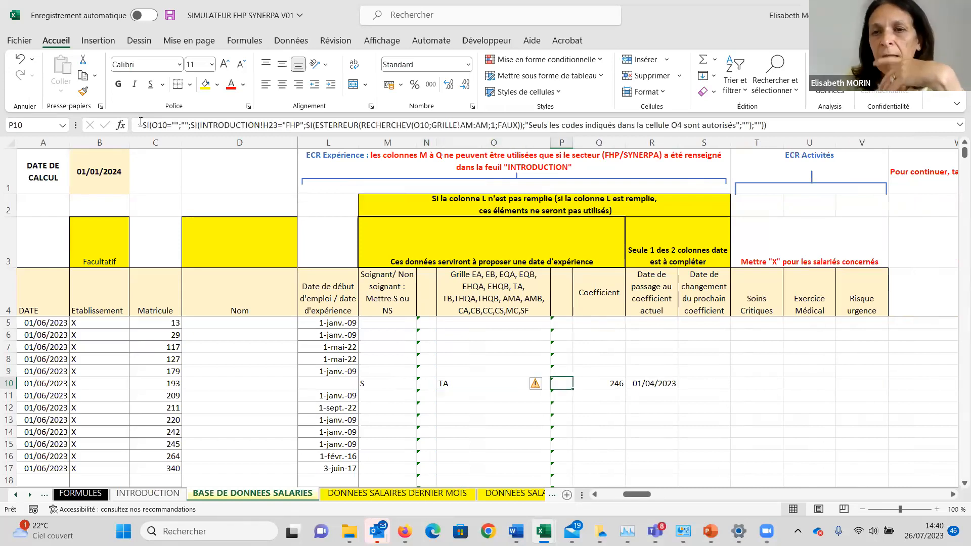
{"action": "key", "text": "Right"}
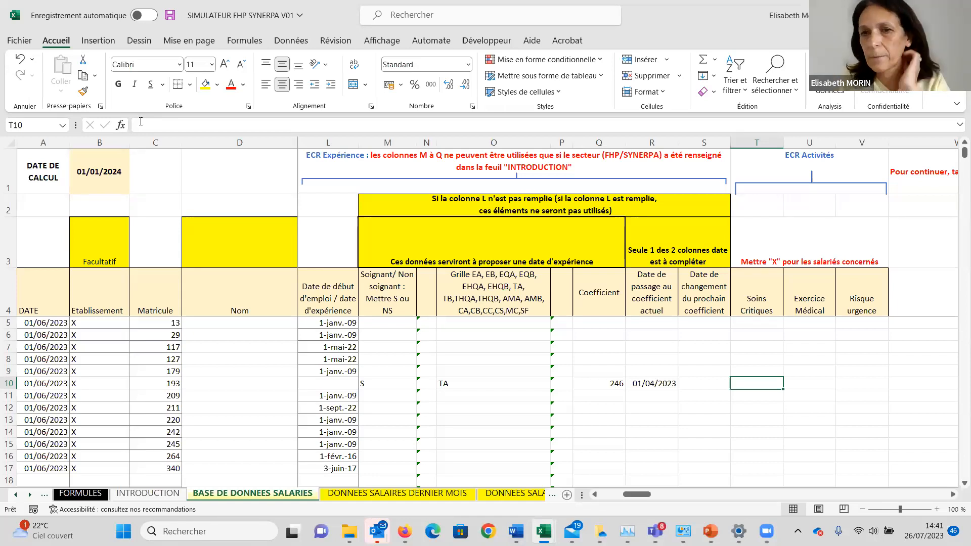
Go past row 10's ECR Activités columns without filling them and run the simulator's continue macro to reach the job parameter setup.
{"action": "key", "text": "Right"}
{"action": "key", "text": "Right"}
{"action": "key", "text": "Right"}
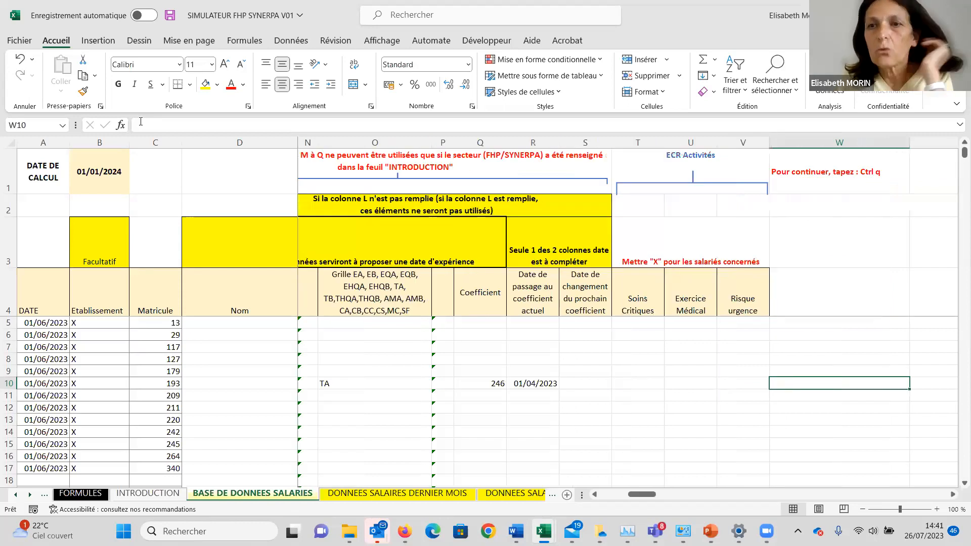
{"action": "key", "text": "Right"}
{"action": "key", "text": "Left"}
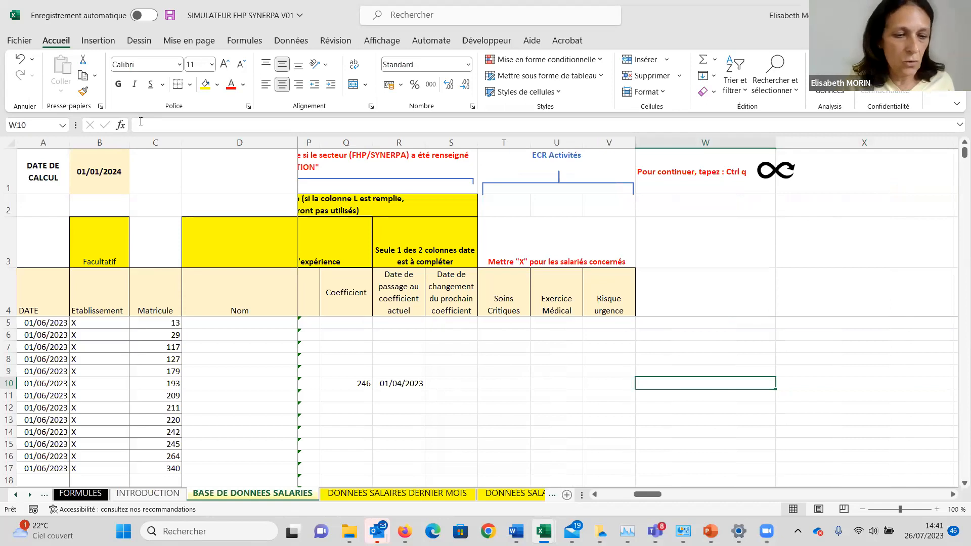
{"action": "key", "text": "ctrl+q"}
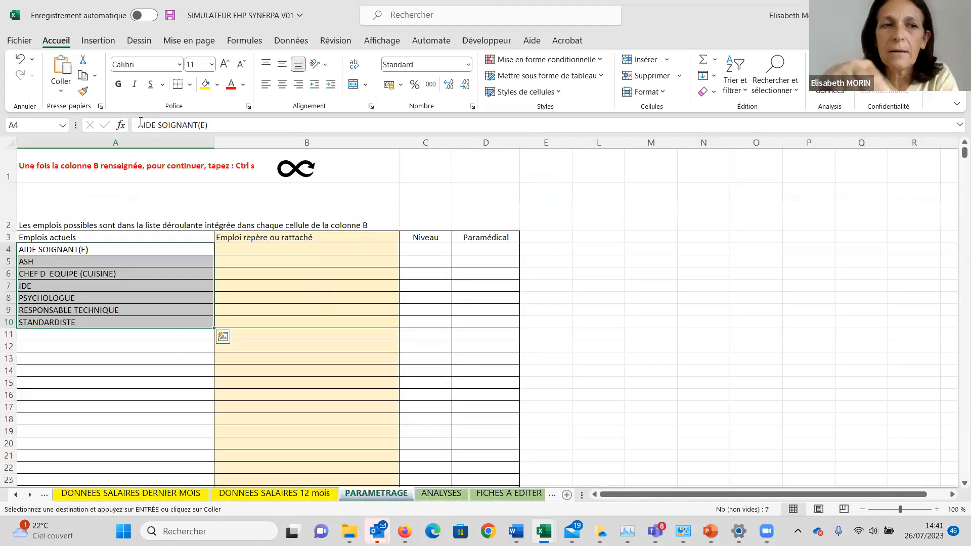
Match the current job AIDE SOIGNANT(E) to the reference job Aide-soignant in B4.
{"action": "left_click", "coordinate": [251, 250]}
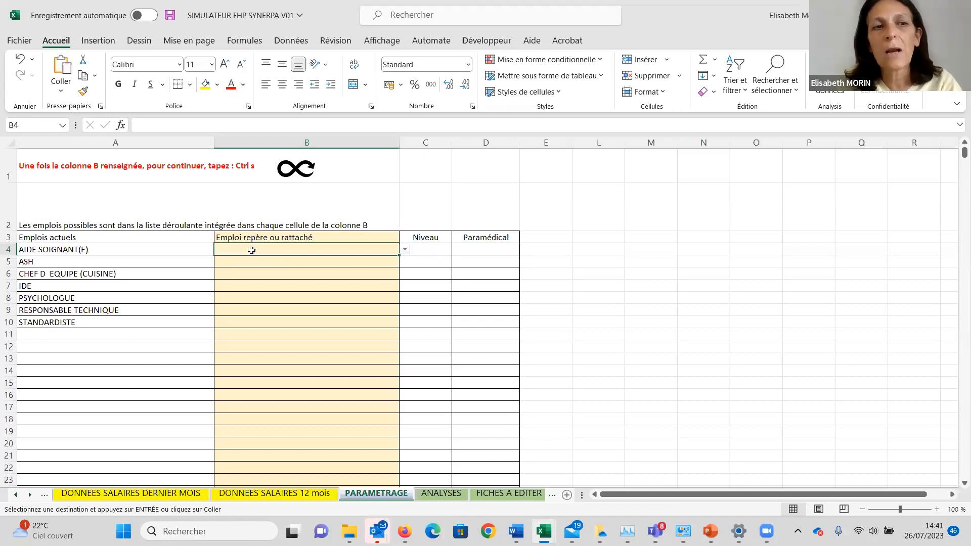
{"action": "left_click_drag", "start_coordinate": [35, 252], "coordinate": [40, 309]}
{"action": "key", "text": "Up"}
{"action": "key", "text": "Down"}
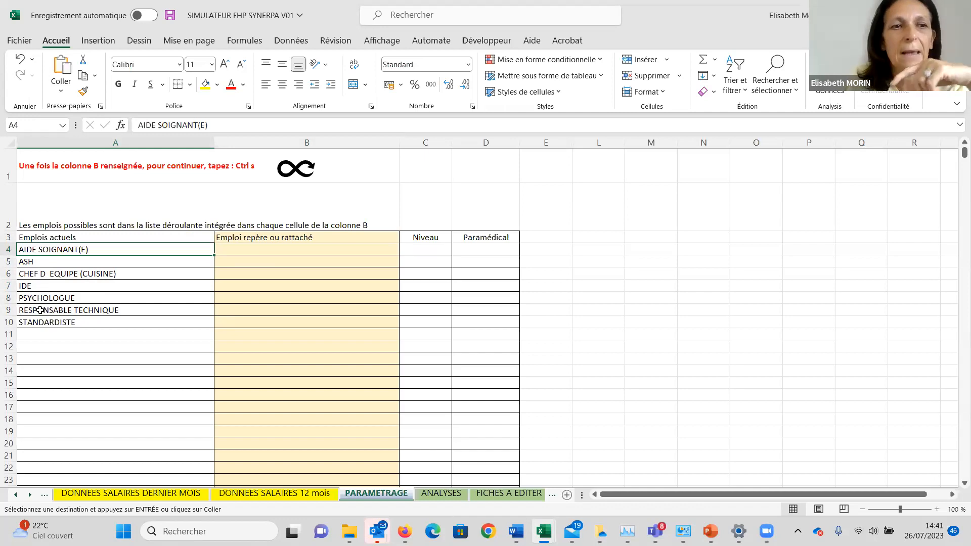
{"action": "key", "text": "Right"}
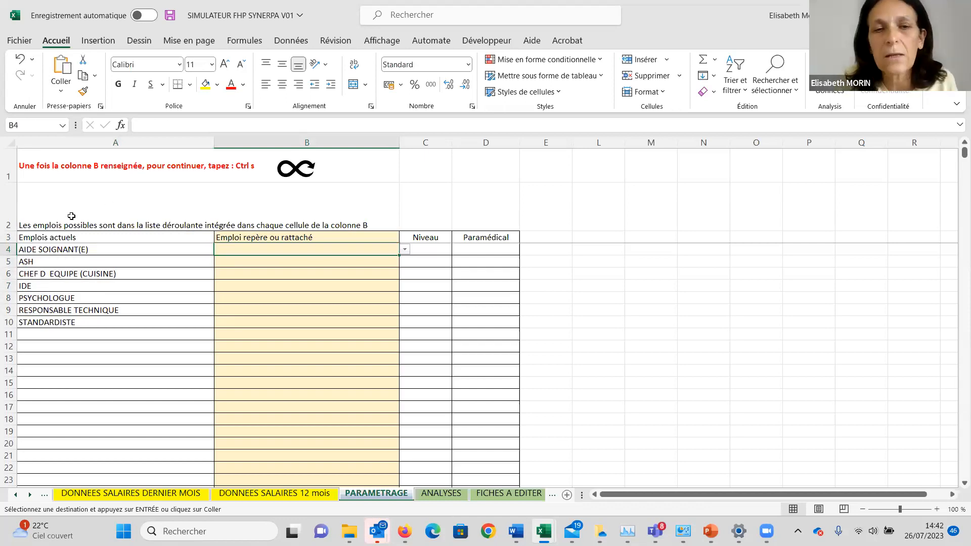
{"action": "left_click", "coordinate": [405, 249]}
{"action": "scroll", "coordinate": [399, 290], "scroll_direction": "down", "scroll_amount": 5}
{"action": "left_click", "coordinate": [402, 269]}
{"action": "left_click", "coordinate": [401, 269]}
{"action": "left_click", "coordinate": [401, 269]}
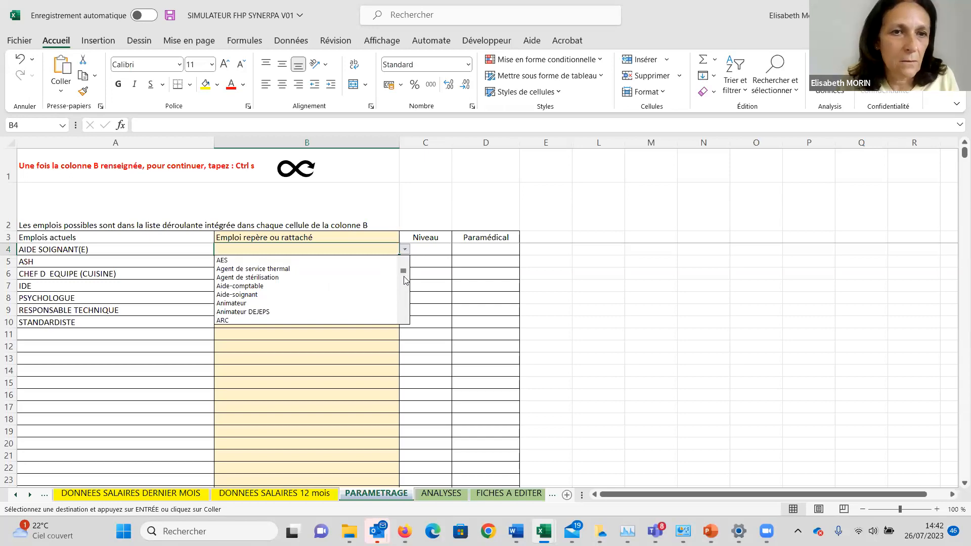
{"action": "left_click", "coordinate": [341, 294]}
Enter ASH as the reference job for the current job ASH in B5.
{"action": "left_click", "coordinate": [317, 270]}
{"action": "left_click", "coordinate": [315, 265]}
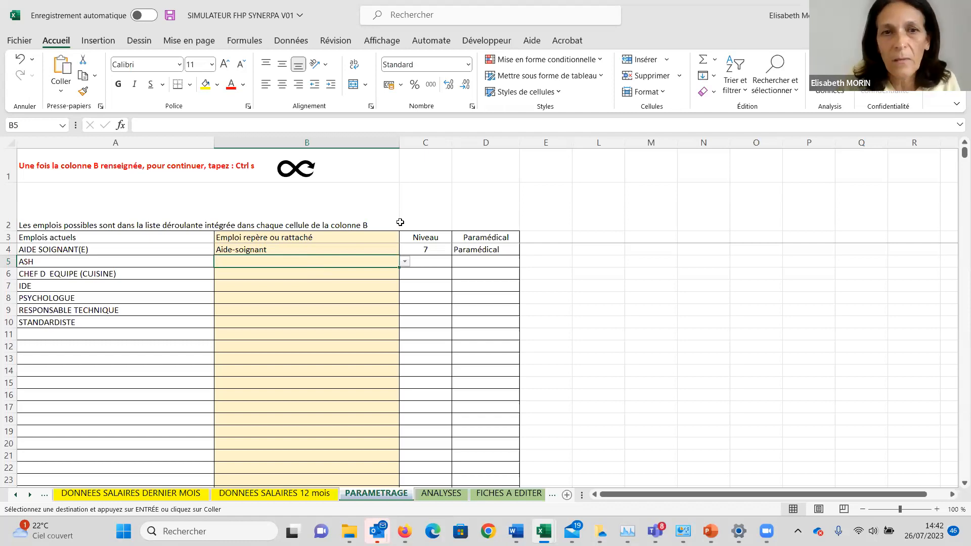
{"action": "left_click", "coordinate": [405, 262]}
{"action": "key", "text": "Escape"}
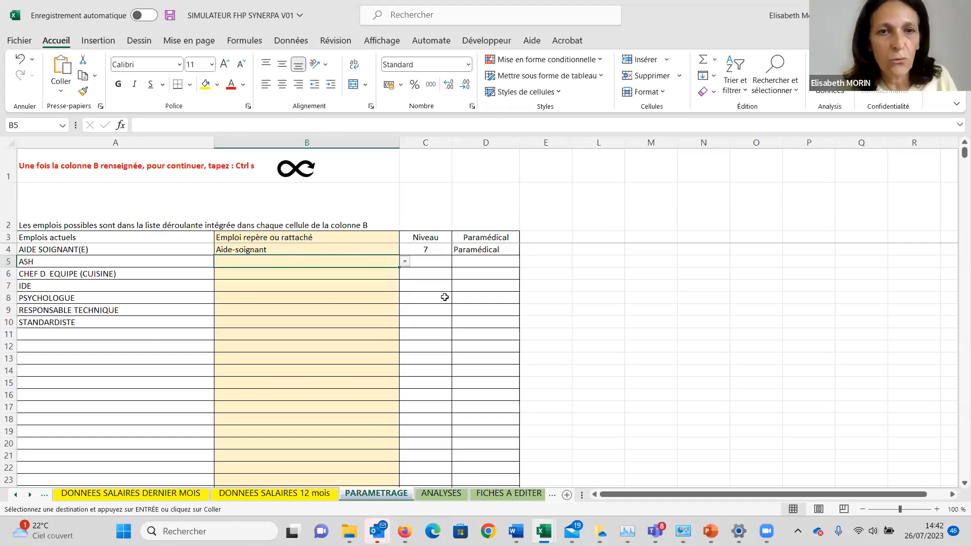
{"action": "type", "text": "ash"}
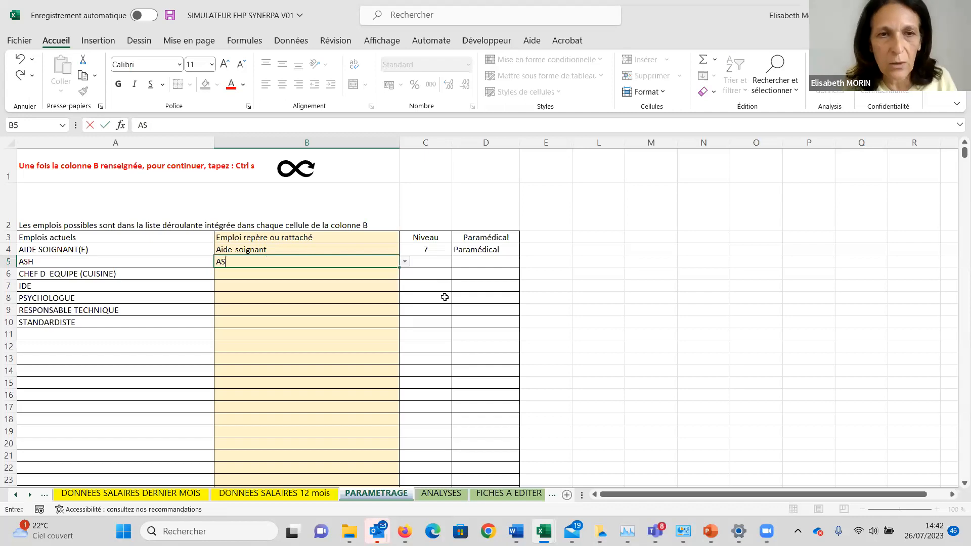
{"action": "key", "text": "Return"}
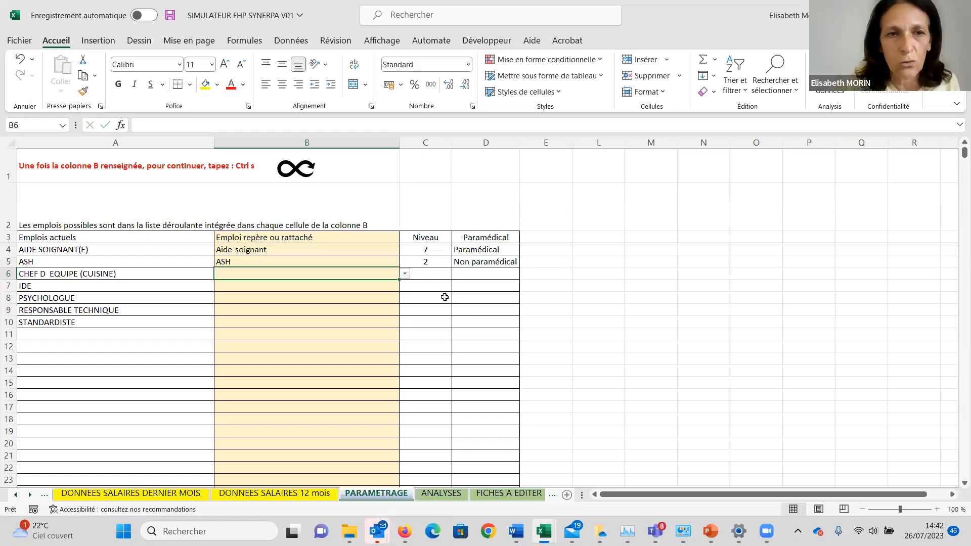
Leave B6 blank and enter IDE and PSYCHOLOGUE as the reference jobs for the IDE and PSYCHOLOGUE rows.
{"action": "key", "text": "Return"}
{"action": "type", "text": "IDE"}
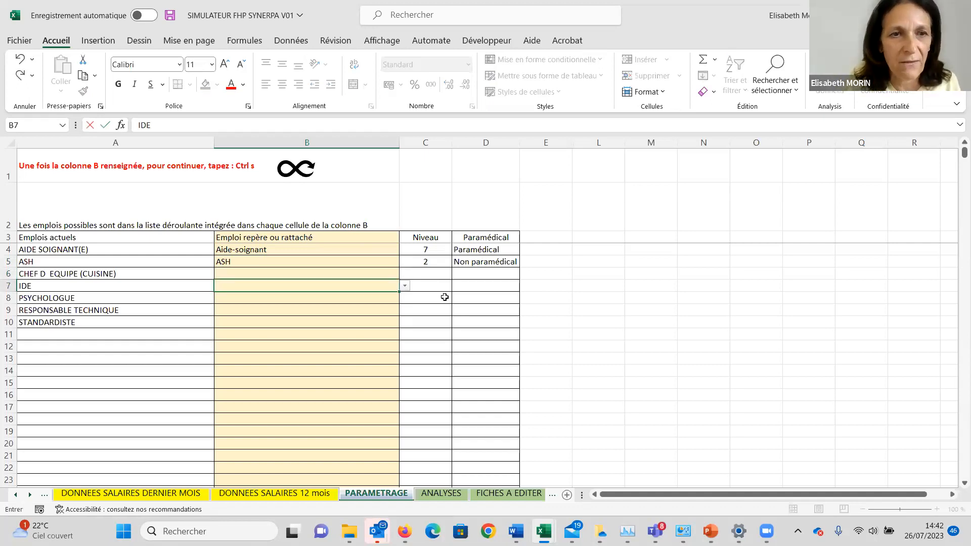
{"action": "key", "text": "Return"}
{"action": "type", "text": "PSY"}
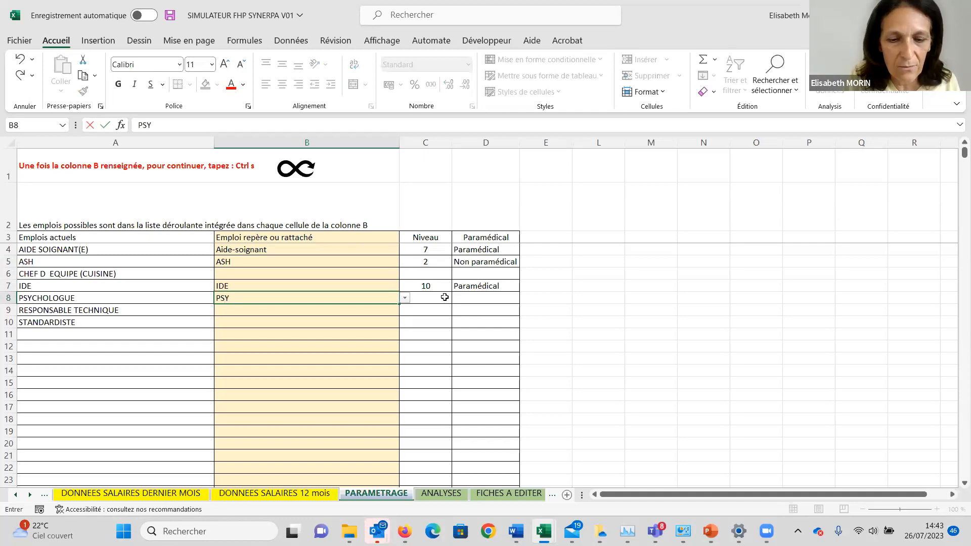
{"action": "type", "text": "CHOLOGUE"}
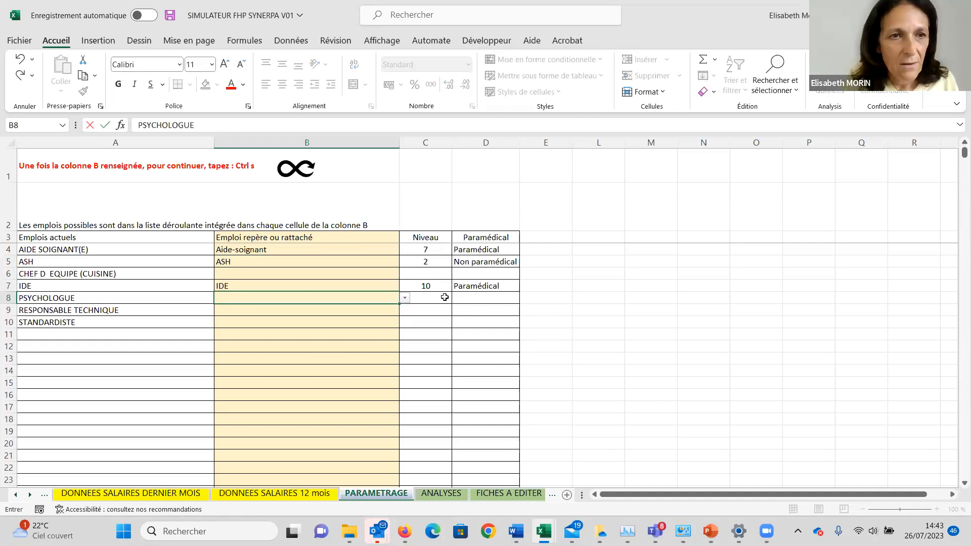
{"action": "key", "text": "Return"}
Match the current job CHEF D EQUIPE (CUISINE) to the reference job Cuisinier in B6.
{"action": "key", "text": "Up"}
{"action": "key", "text": "Up"}
{"action": "key", "text": "Up"}
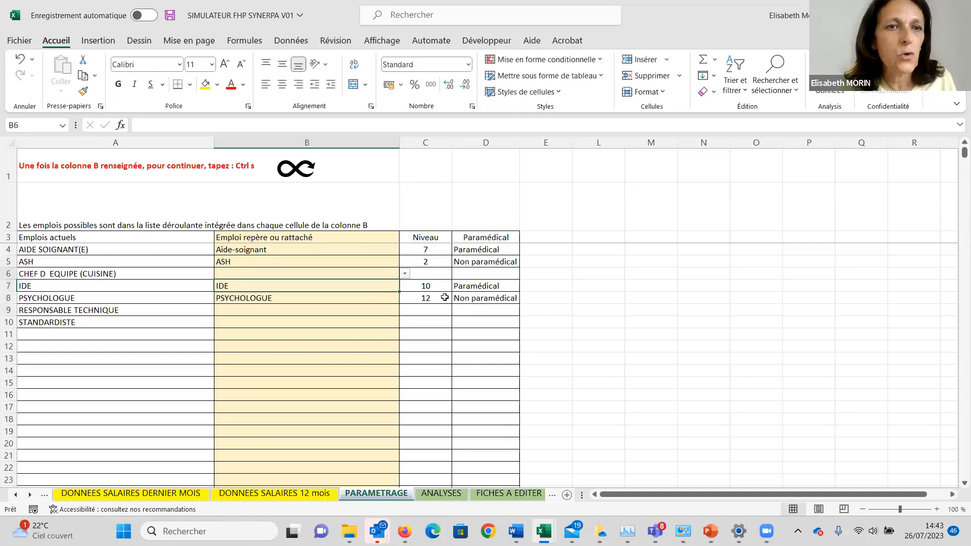
{"action": "left_click", "coordinate": [405, 275]}
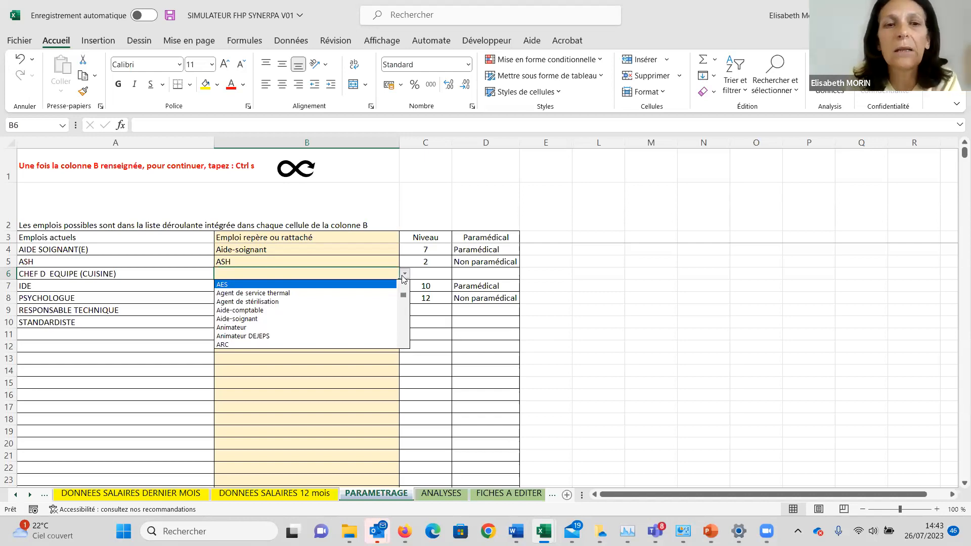
{"action": "left_click", "coordinate": [403, 308]}
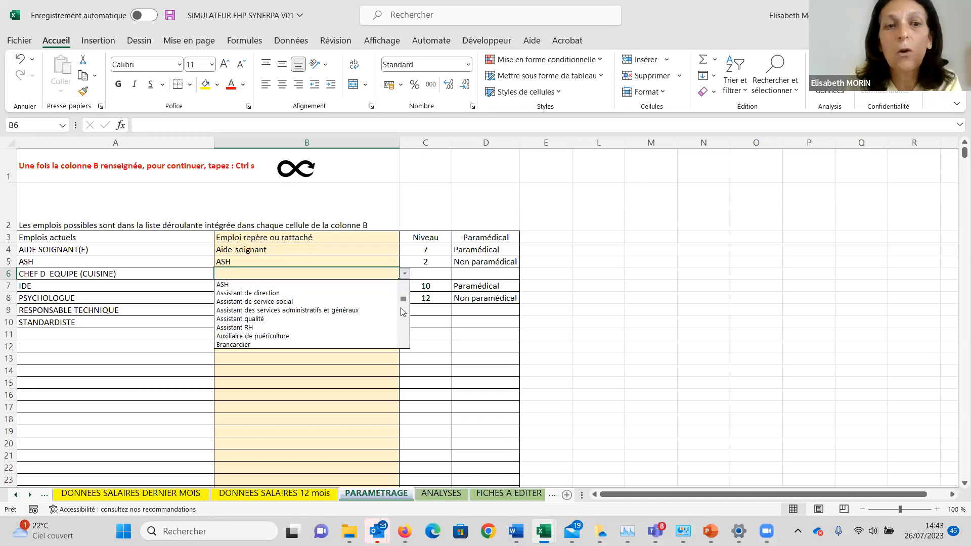
{"action": "left_click", "coordinate": [403, 313]}
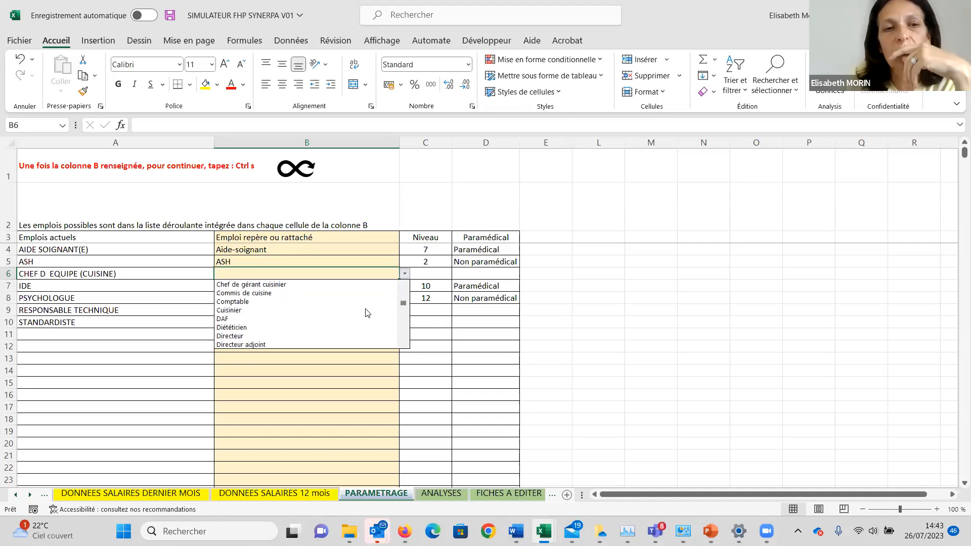
{"action": "left_click", "coordinate": [337, 310]}
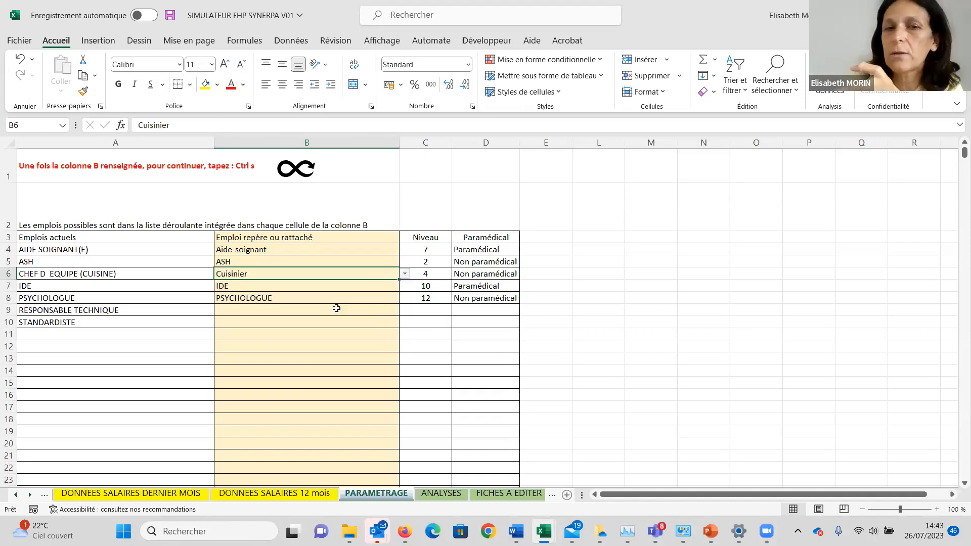
Match RESPONSABLE TECHNIQUE to the reference job Assistant des services administratifs et généraux in B9.
{"action": "left_click", "coordinate": [331, 315]}
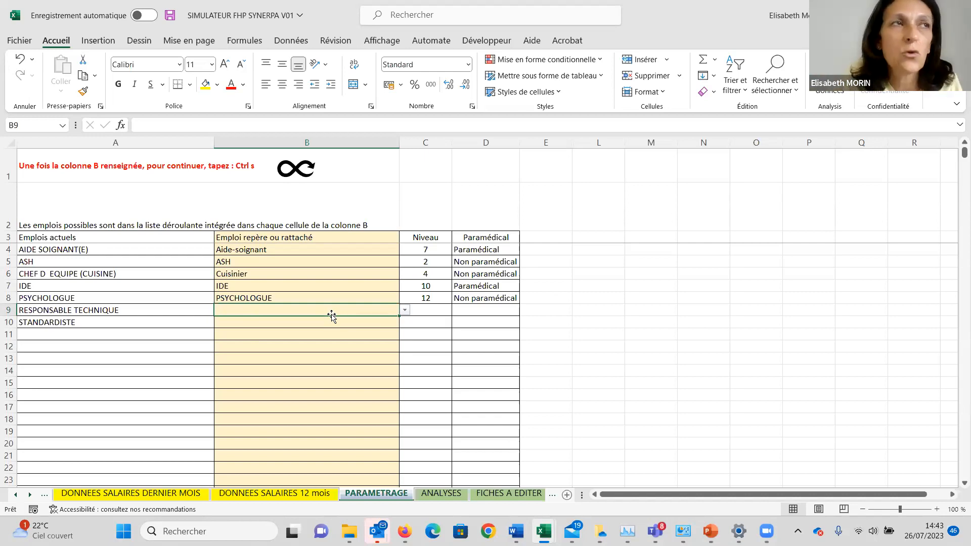
{"action": "left_click", "coordinate": [404, 310]}
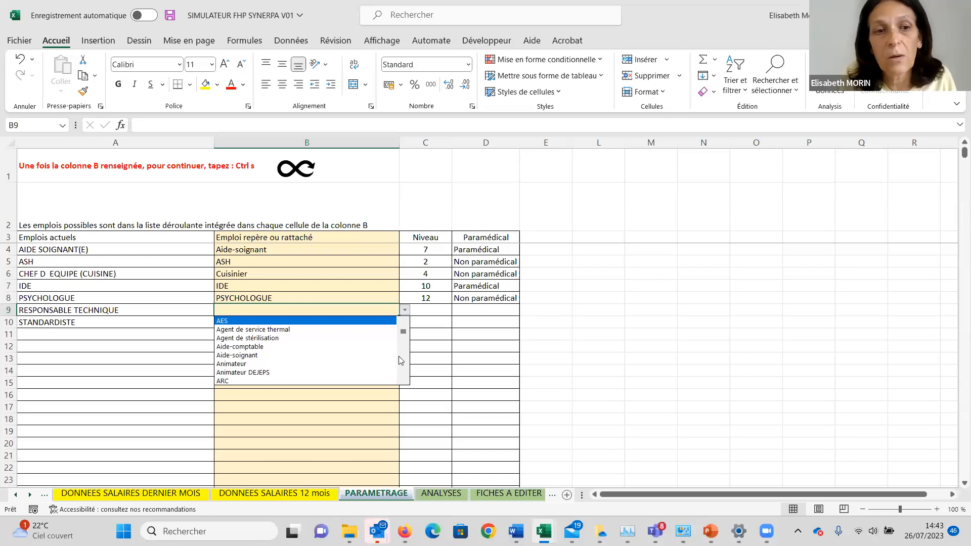
{"action": "left_click", "coordinate": [402, 360]}
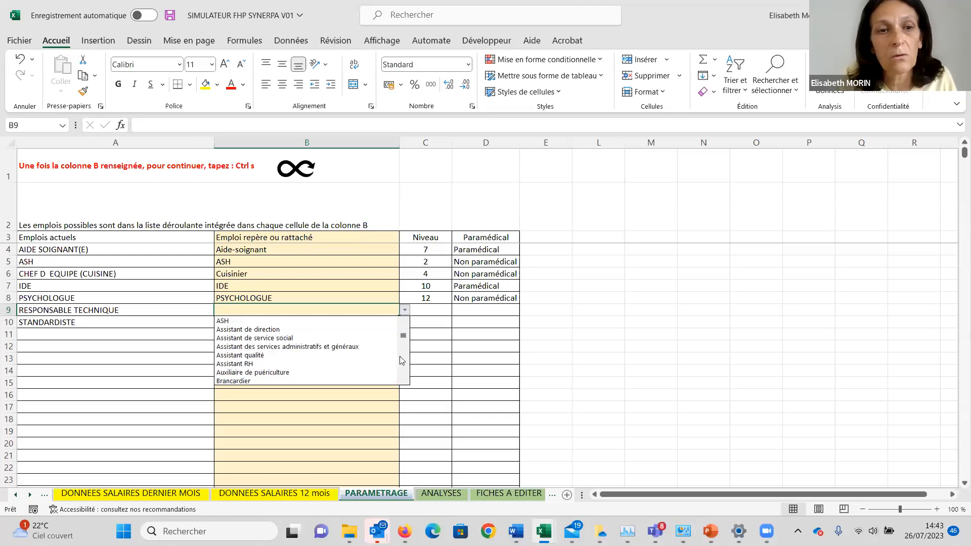
{"action": "left_click", "coordinate": [360, 349]}
Match STANDARDISTE to the reference job Hôte d'accueil / standardiste in B10.
{"action": "left_click", "coordinate": [329, 324]}
{"action": "right_click", "coordinate": [329, 325]}
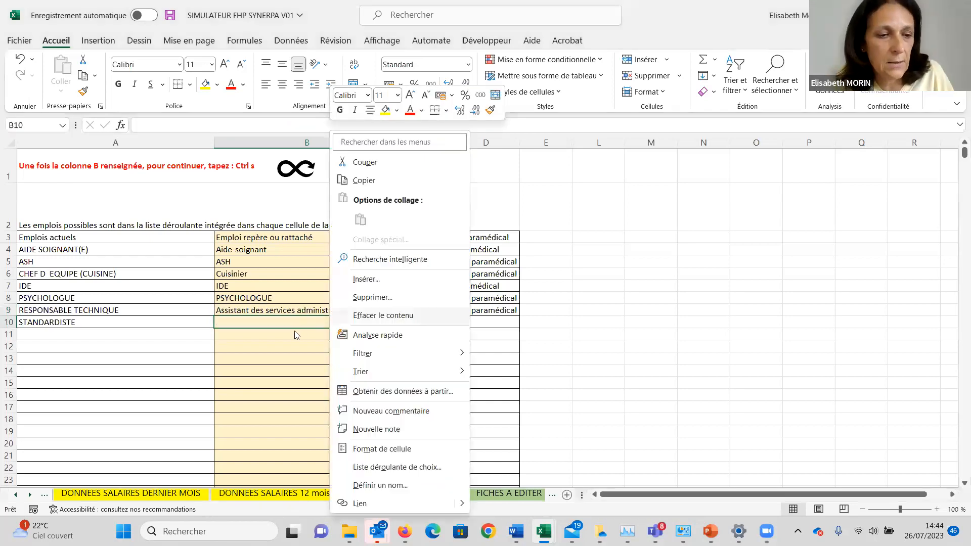
{"action": "left_click", "coordinate": [296, 325]}
{"action": "left_click", "coordinate": [405, 322]}
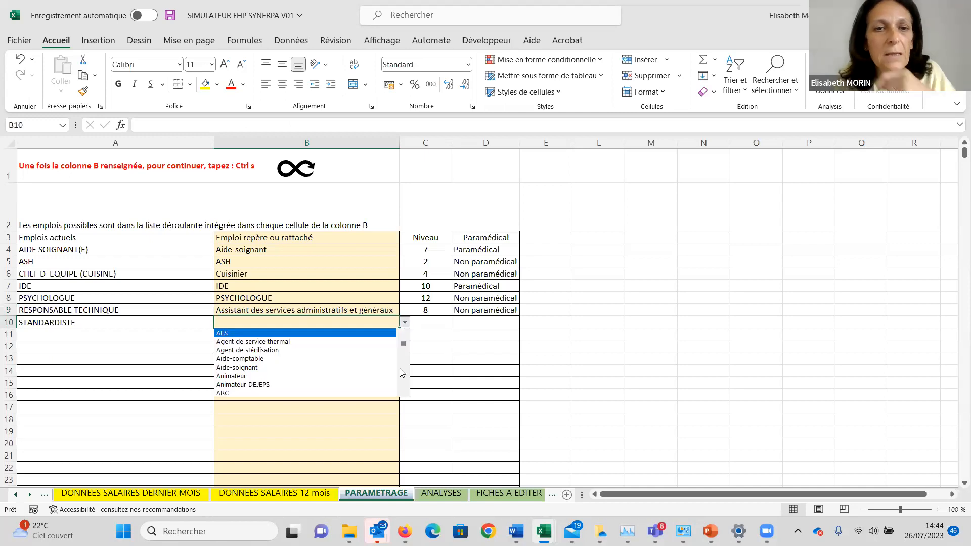
{"action": "scroll", "coordinate": [402, 374], "scroll_direction": "down", "scroll_amount": 5}
{"action": "scroll", "coordinate": [402, 377], "scroll_direction": "down", "scroll_amount": 3}
{"action": "scroll", "coordinate": [402, 377], "scroll_direction": "down", "scroll_amount": 3}
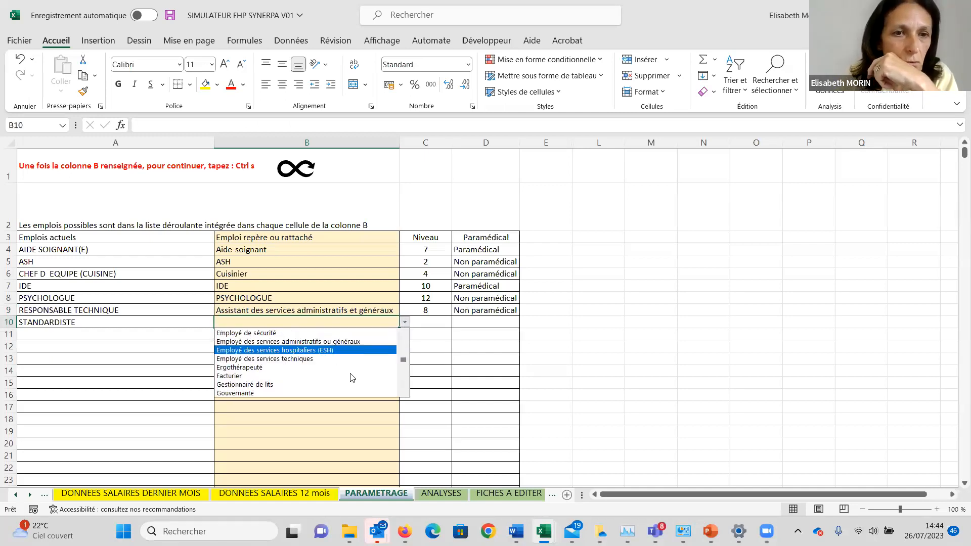
{"action": "scroll", "coordinate": [400, 378], "scroll_direction": "down", "scroll_amount": 3}
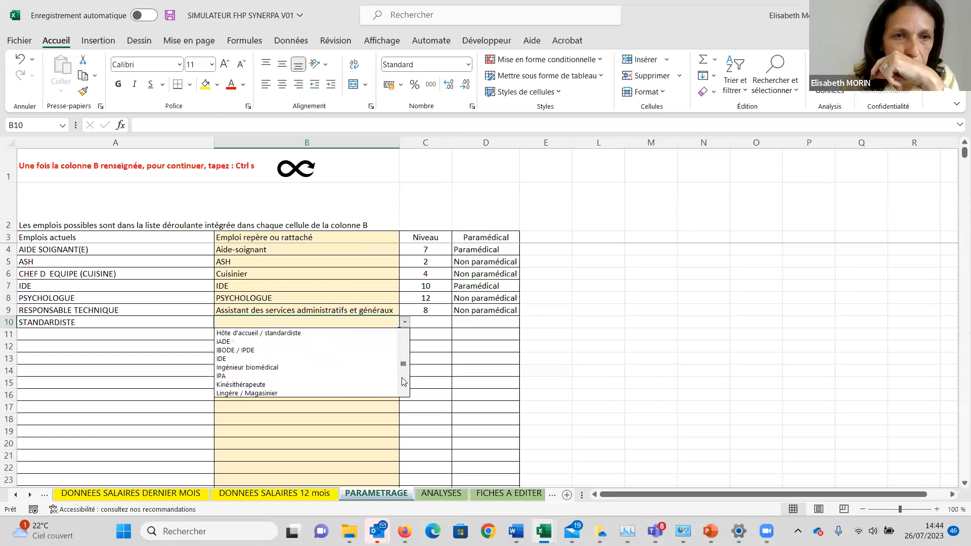
{"action": "left_click", "coordinate": [321, 335]}
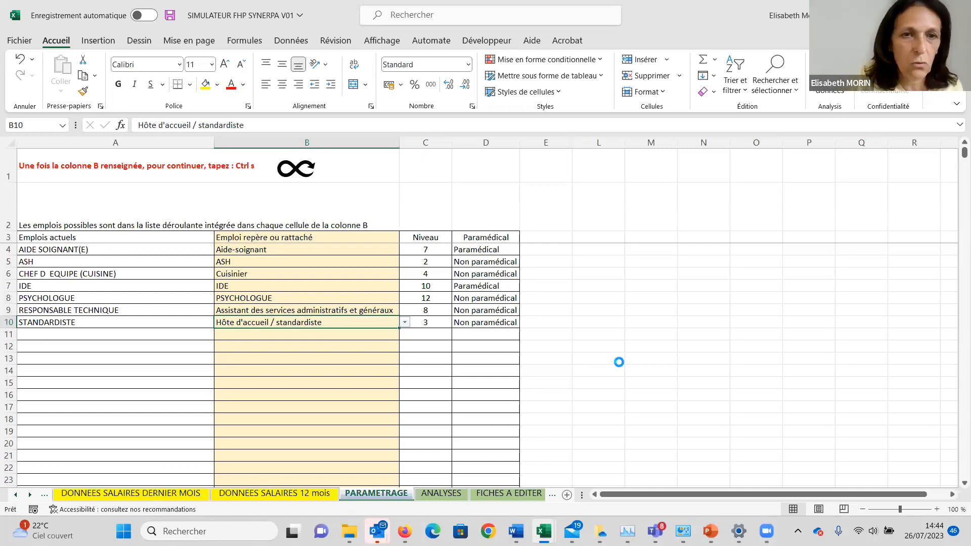
Run the parameter sheet's continue macro to carry the matched reference jobs into the employee database, and select the reference job in W7.
{"action": "key", "text": "ctrl+s"}
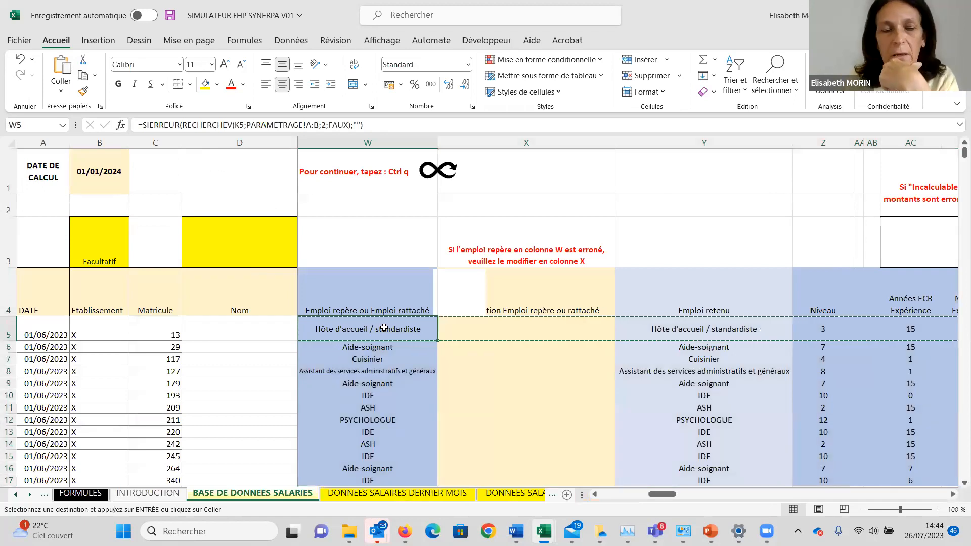
{"action": "left_click", "coordinate": [387, 344]}
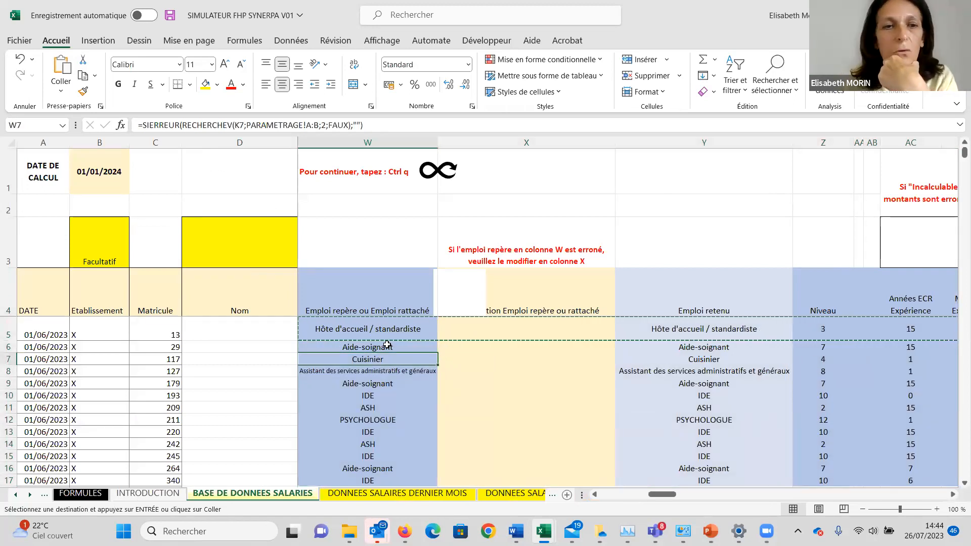
Examine row 5 of the employee database from the employee details through the current job to the retained reference job.
{"action": "left_click", "coordinate": [265, 328]}
{"action": "key", "text": "Right"}
{"action": "key", "text": "Right"}
{"action": "key", "text": "Right"}
{"action": "key", "text": "Right"}
{"action": "key", "text": "Right"}
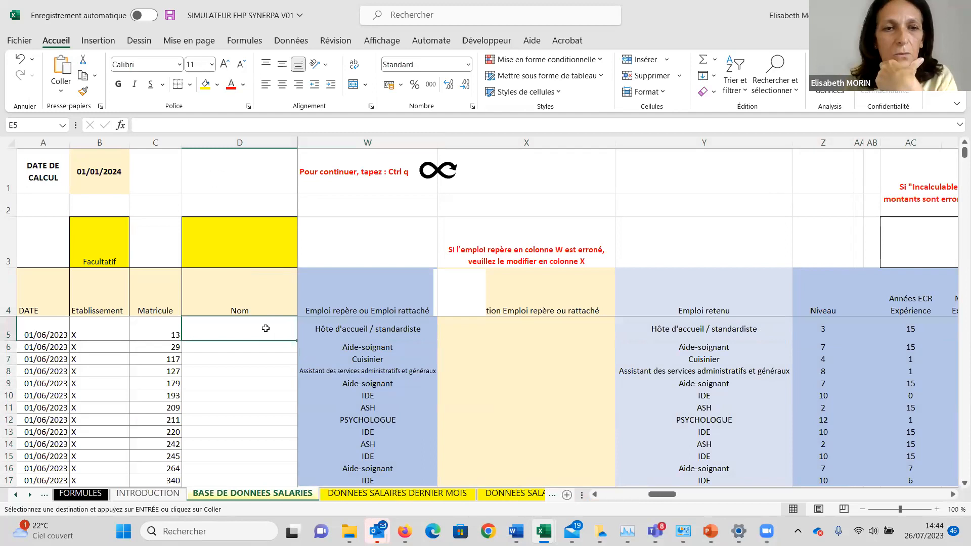
{"action": "key", "text": "Right"}
{"action": "key", "text": "Right"}
{"action": "key", "text": "Right"}
{"action": "key", "text": "Right"}
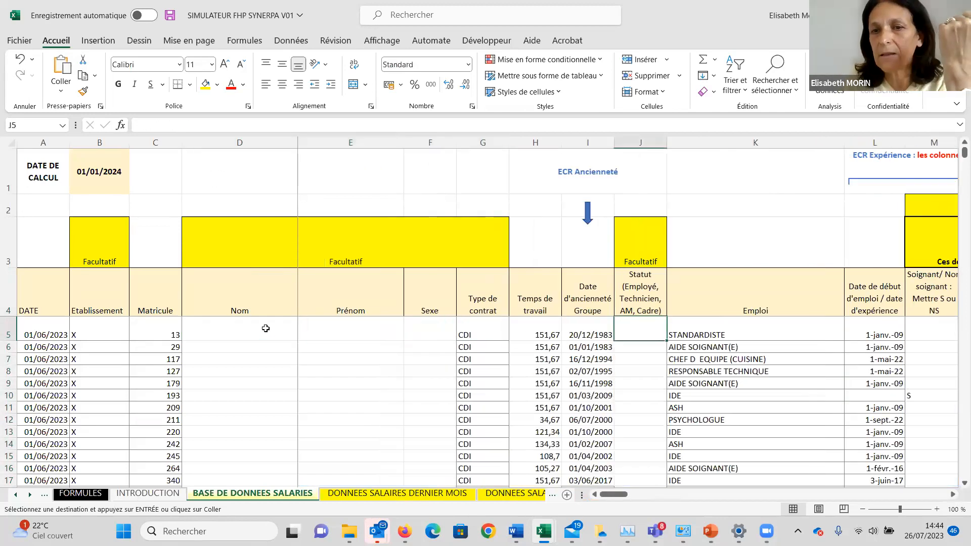
{"action": "key", "text": "Right"}
{"action": "key", "text": "Right"}
{"action": "key", "text": "Right"}
{"action": "key", "text": "Right"}
{"action": "key", "text": "Right"}
{"action": "key", "text": "Right"}
{"action": "key", "text": "Right"}
{"action": "key", "text": "Right"}
{"action": "key", "text": "Right"}
{"action": "key", "text": "Right"}
{"action": "key", "text": "Right"}
{"action": "key", "text": "Right"}
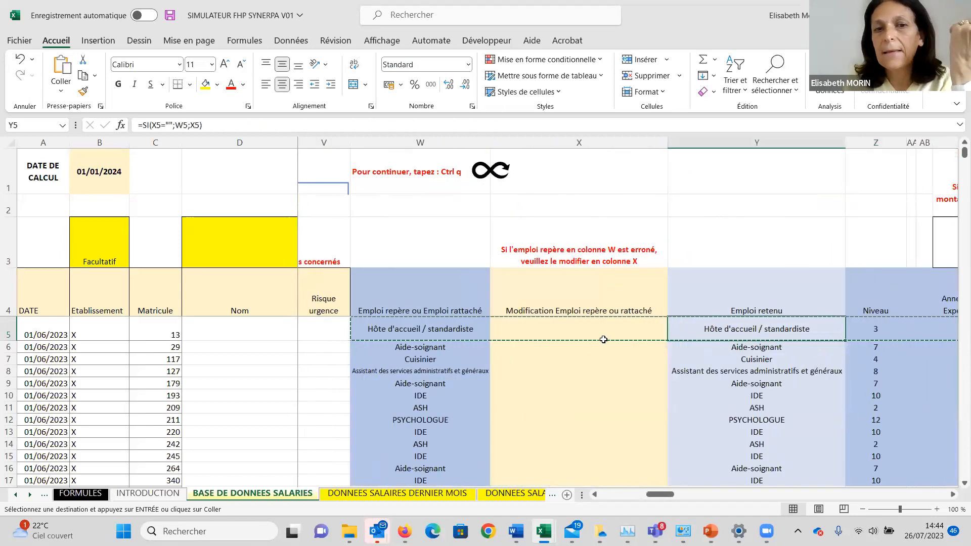
Enter IDE as the modified reference job in X16.
{"action": "left_click", "coordinate": [566, 347]}
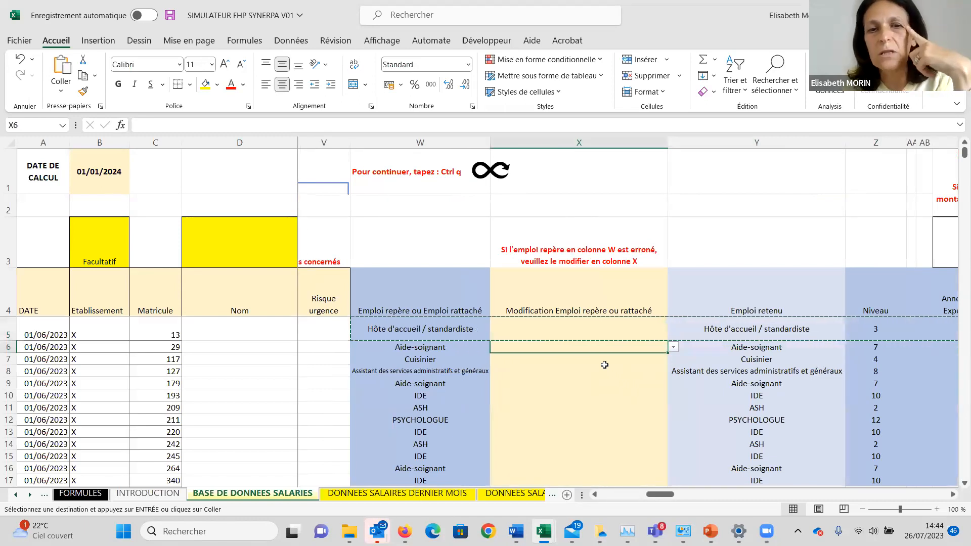
{"action": "left_click", "coordinate": [553, 408]}
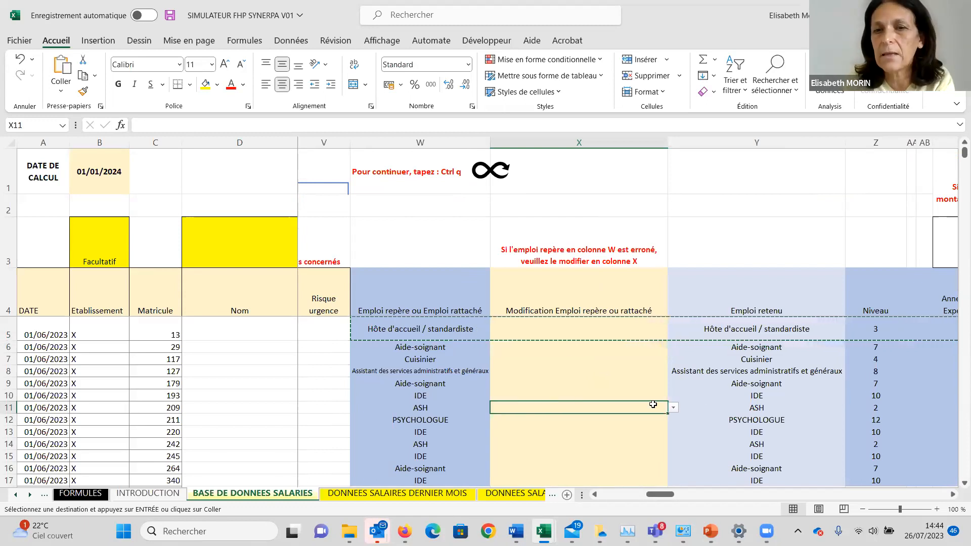
{"action": "left_click", "coordinate": [728, 406]}
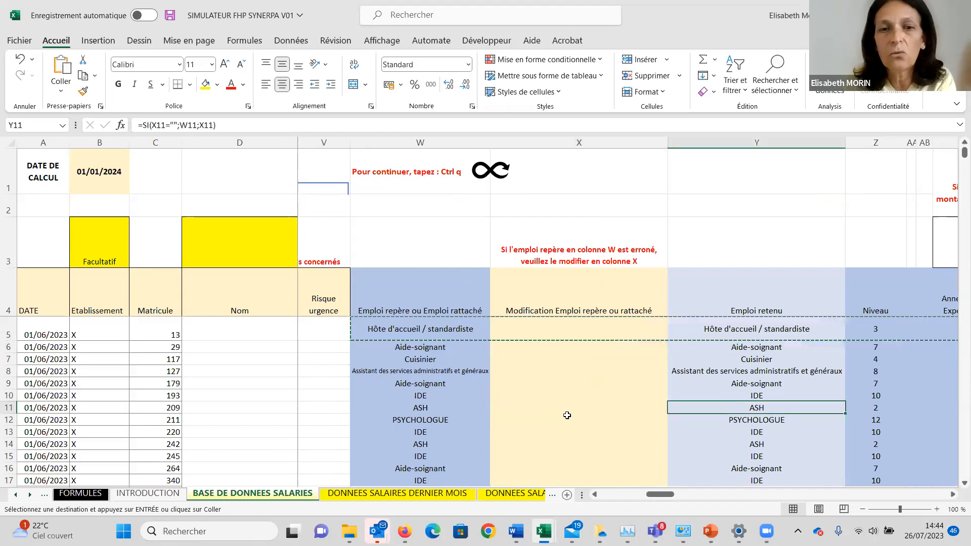
{"action": "left_click", "coordinate": [541, 471]}
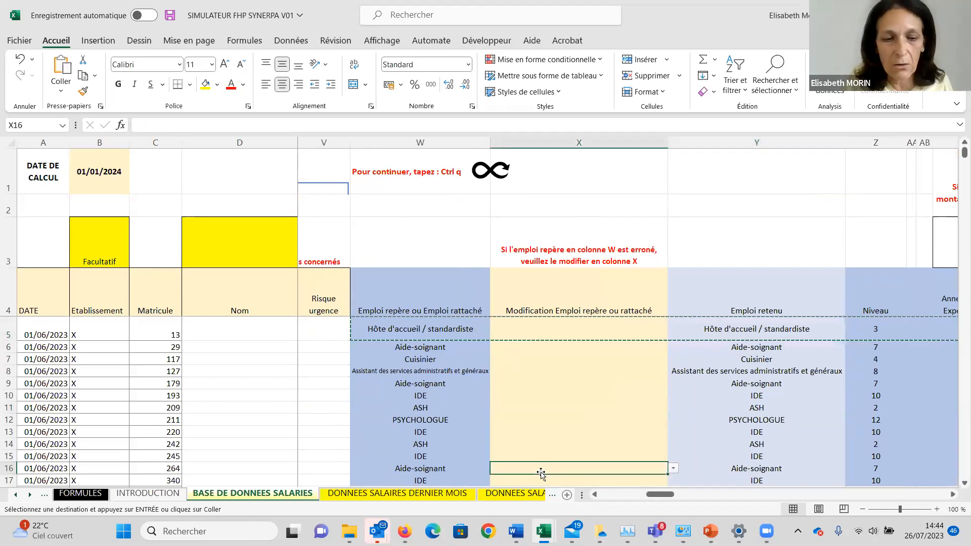
{"action": "type", "text": "IDE"}
{"action": "key", "text": "Return"}
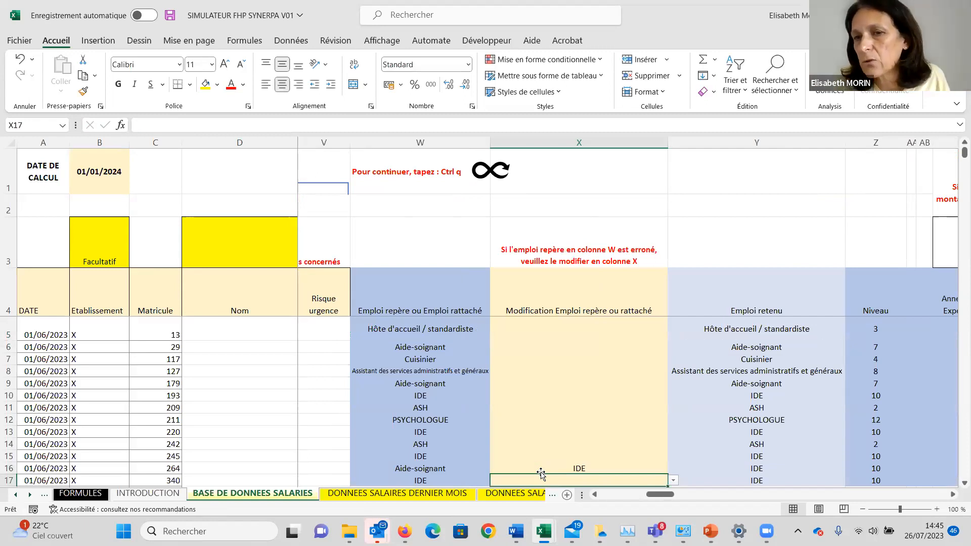
Clear the modified reference job in X16 and check the level in Z16.
{"action": "key", "text": "Up"}
{"action": "key", "text": "Delete"}
{"action": "key", "text": "Right"}
{"action": "key", "text": "Right"}
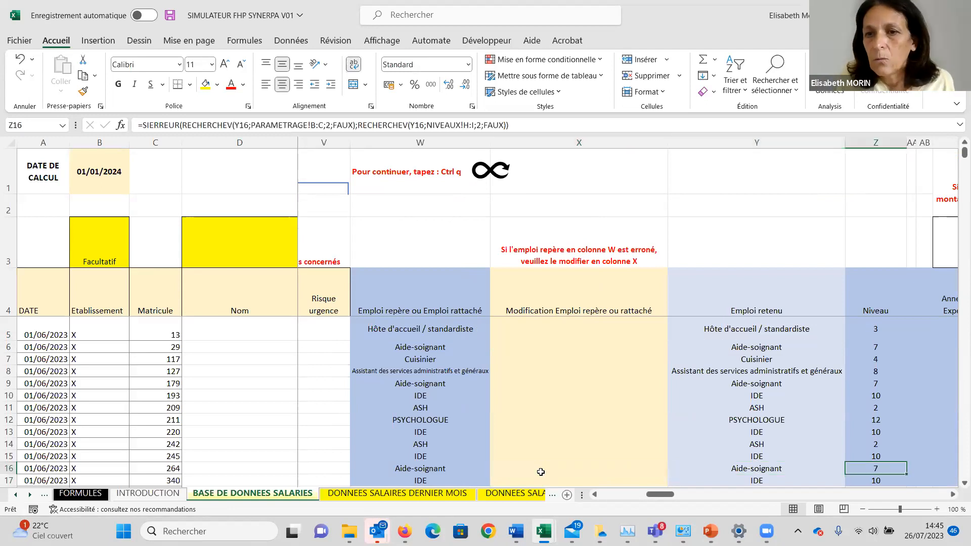
Examine the years and months of ECR Expérience calculated for the employees, ending at row 10.
{"action": "key", "text": "Right"}
{"action": "key", "text": "Right"}
{"action": "key", "text": "Right"}
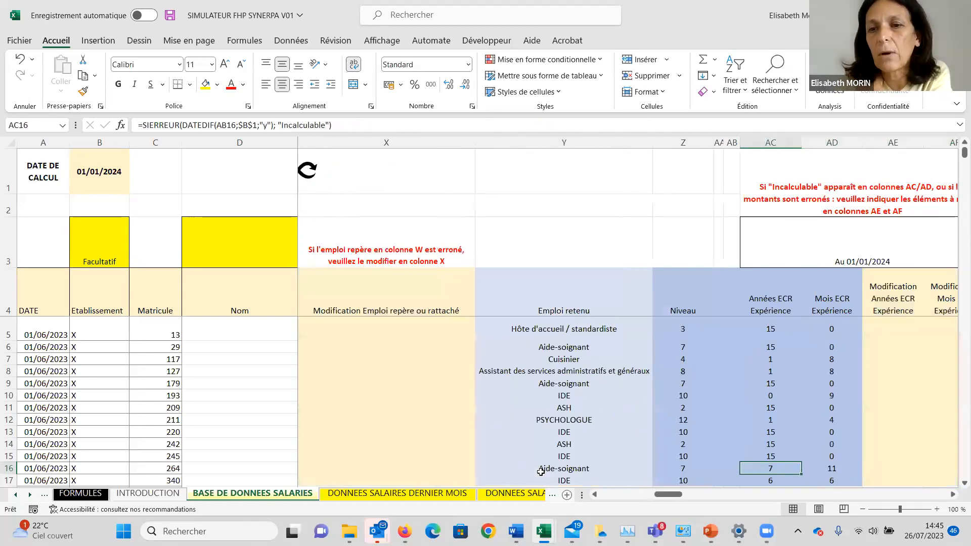
{"action": "key", "text": "Up"}
{"action": "key", "text": "Up"}
{"action": "key", "text": "Up"}
{"action": "key", "text": "Up"}
{"action": "key", "text": "Up"}
{"action": "key", "text": "Up"}
{"action": "key", "text": "Up"}
{"action": "key", "text": "Up"}
{"action": "key", "text": "Up"}
{"action": "key", "text": "Up"}
{"action": "key", "text": "Up"}
{"action": "key", "text": "Up"}
{"action": "key", "text": "Up"}
{"action": "key", "text": "Up"}
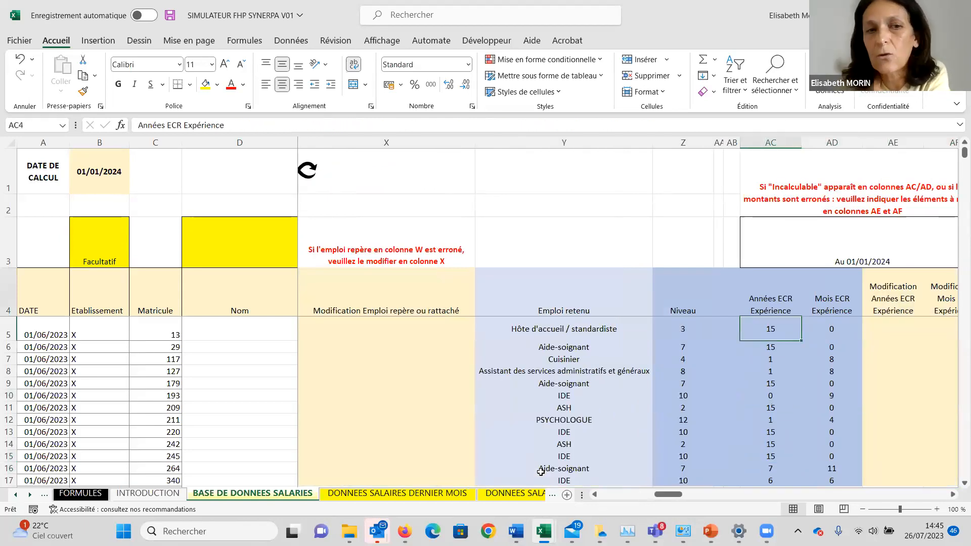
{"action": "key", "text": "Down"}
{"action": "key", "text": "Down"}
{"action": "key", "text": "Down"}
{"action": "key", "text": "Down"}
{"action": "key", "text": "Down"}
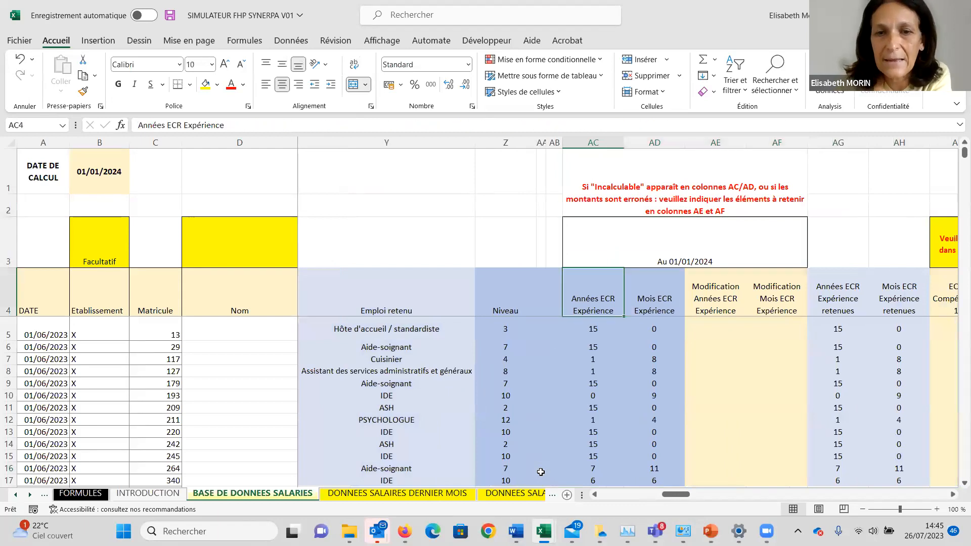
{"action": "key", "text": "Down"}
{"action": "key", "text": "Down"}
{"action": "key", "text": "Down"}
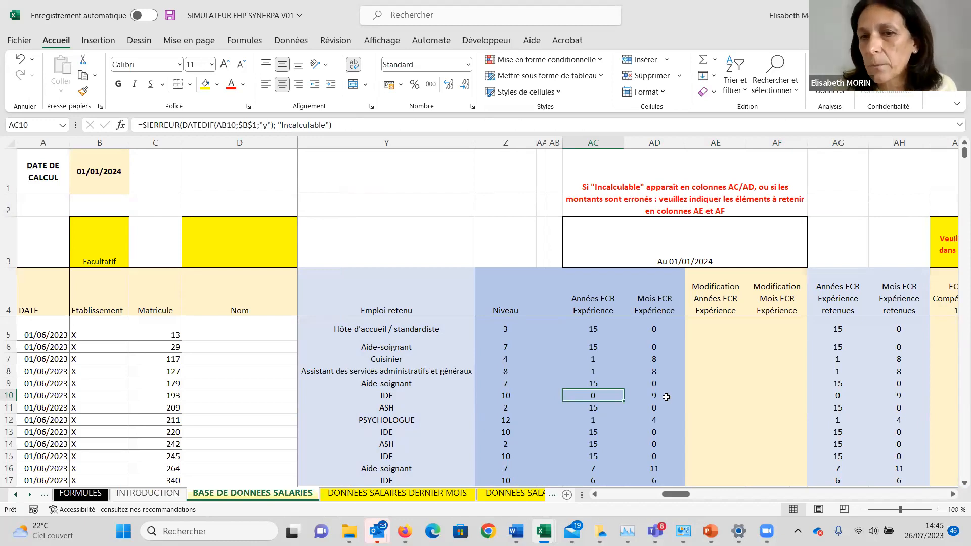
Set the modified years of ECR Expérience in AE10 to 10.
{"action": "key", "text": "Right"}
{"action": "key", "text": "Right"}
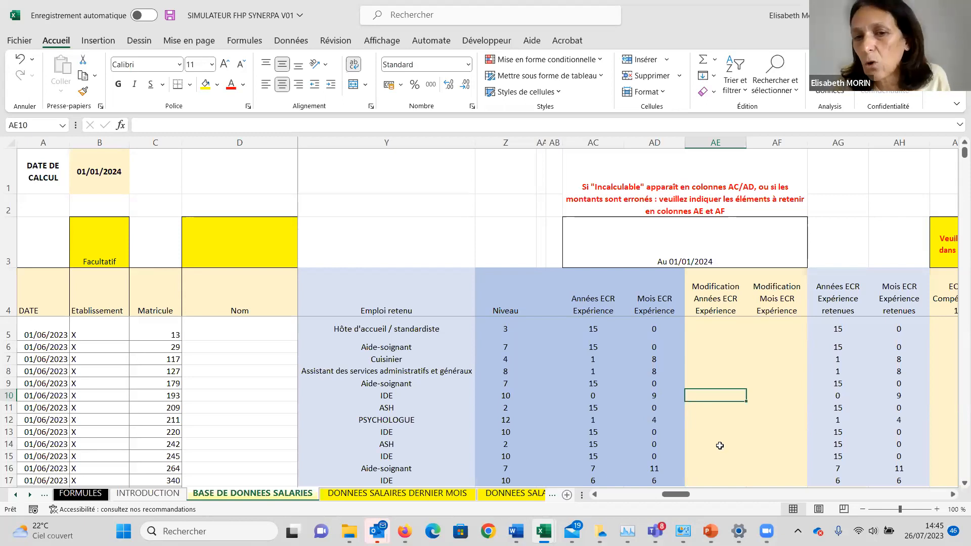
{"action": "type", "text": "10"}
{"action": "key", "text": "Tab"}
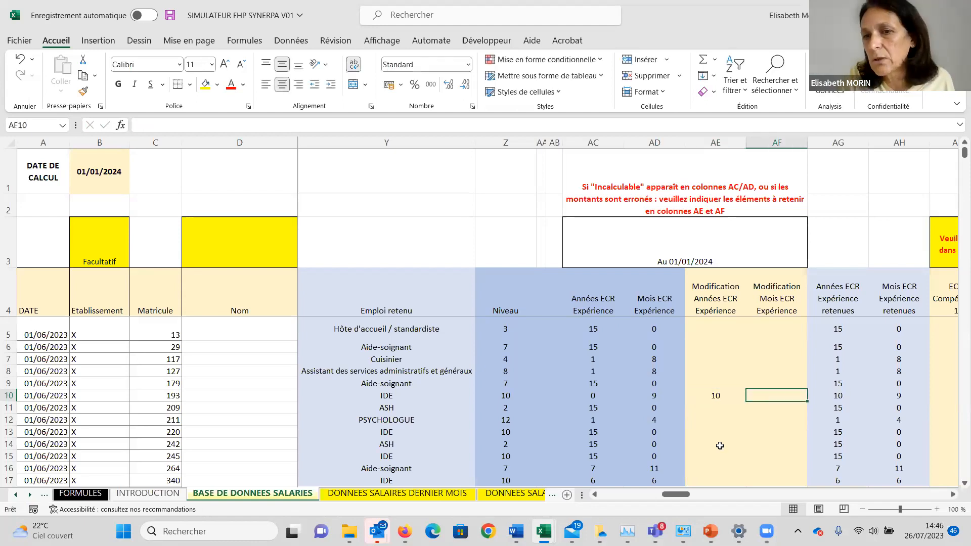
Clear the modified years of ECR Expérience in AE10 and go to the ECR Compétence 1 column.
{"action": "key", "text": "Left"}
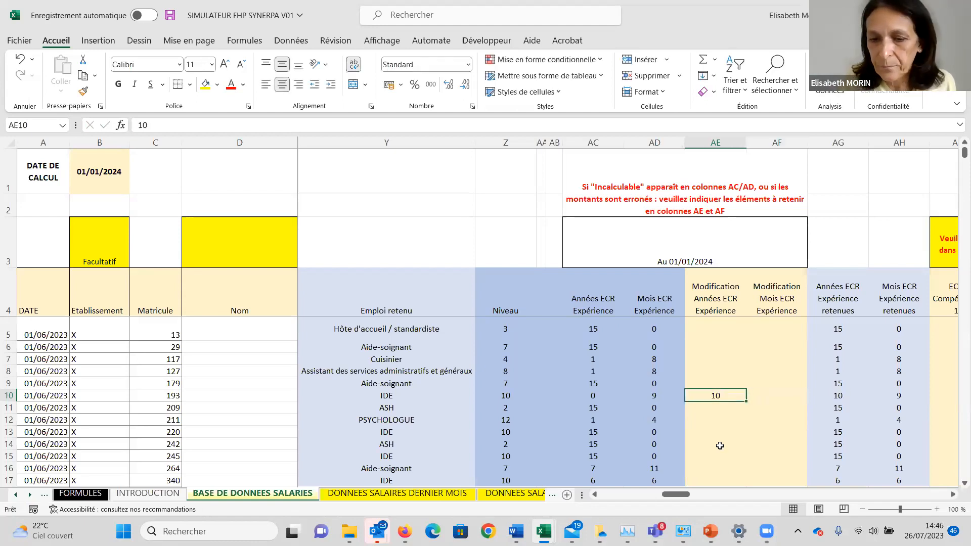
{"action": "key", "text": "Delete"}
{"action": "key", "text": "Right"}
{"action": "key", "text": "Right"}
{"action": "key", "text": "Right"}
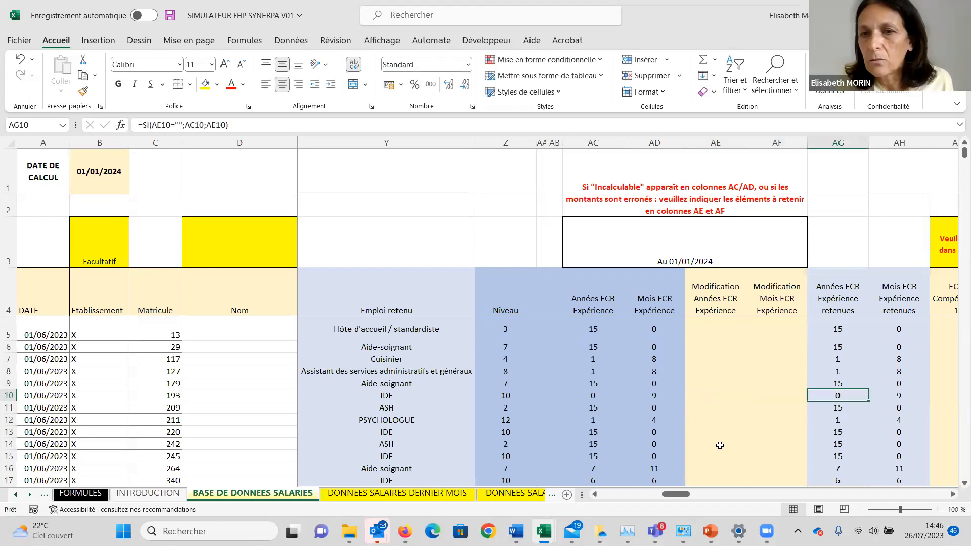
{"action": "key", "text": "Right"}
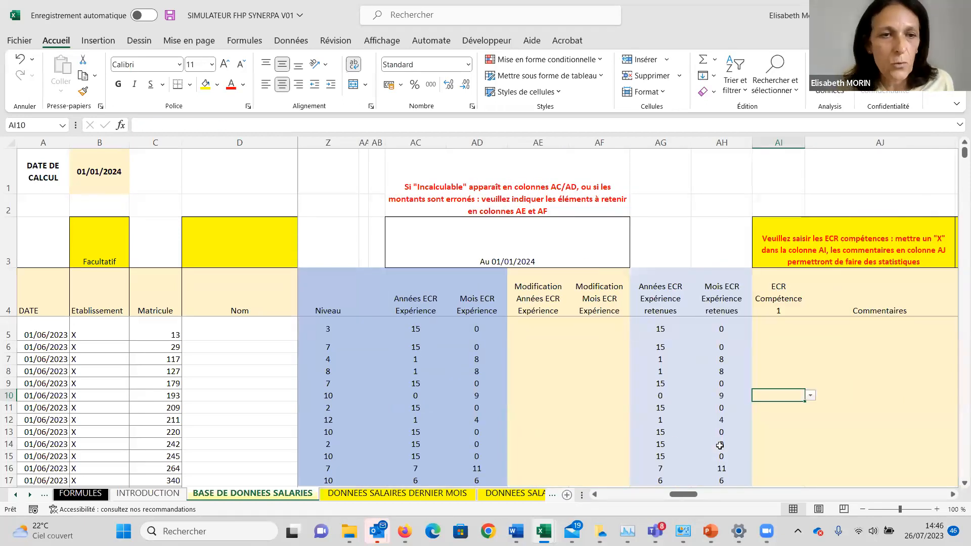
Review row 7 from the name column through job, ECR Activités, reference job and ECR Expérience to ECR Compétence 1.
{"action": "left_click", "coordinate": [277, 360]}
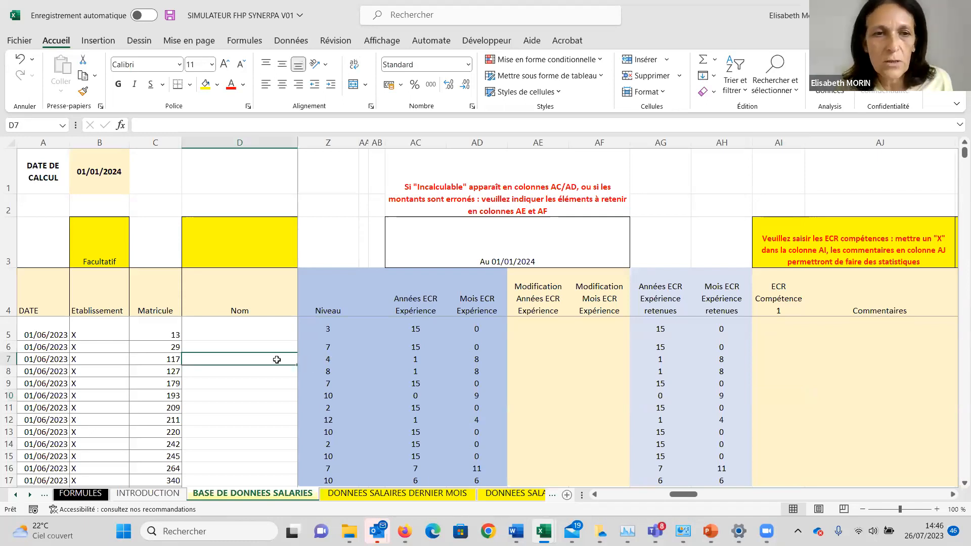
{"action": "key", "text": "Right"}
{"action": "key", "text": "Right"}
{"action": "key", "text": "Right"}
{"action": "key", "text": "Right"}
{"action": "key", "text": "Right"}
{"action": "key", "text": "Right"}
{"action": "key", "text": "Right"}
{"action": "key", "text": "Right"}
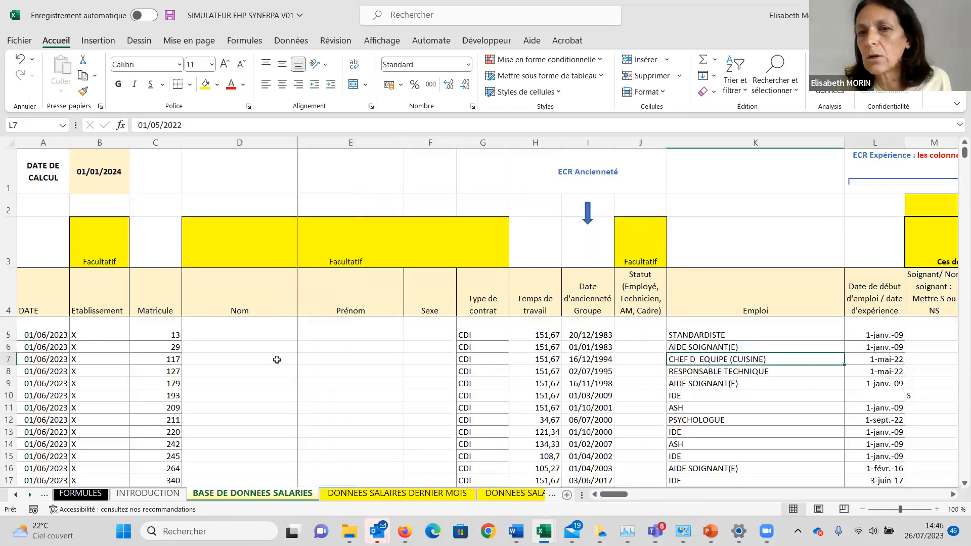
{"action": "key", "text": "Right"}
{"action": "key", "text": "Right"}
{"action": "key", "text": "Right"}
{"action": "key", "text": "Right"}
{"action": "key", "text": "Right"}
{"action": "key", "text": "Right"}
{"action": "key", "text": "Right"}
{"action": "key", "text": "Right"}
{"action": "key", "text": "Right"}
{"action": "key", "text": "Right"}
{"action": "key", "text": "Right"}
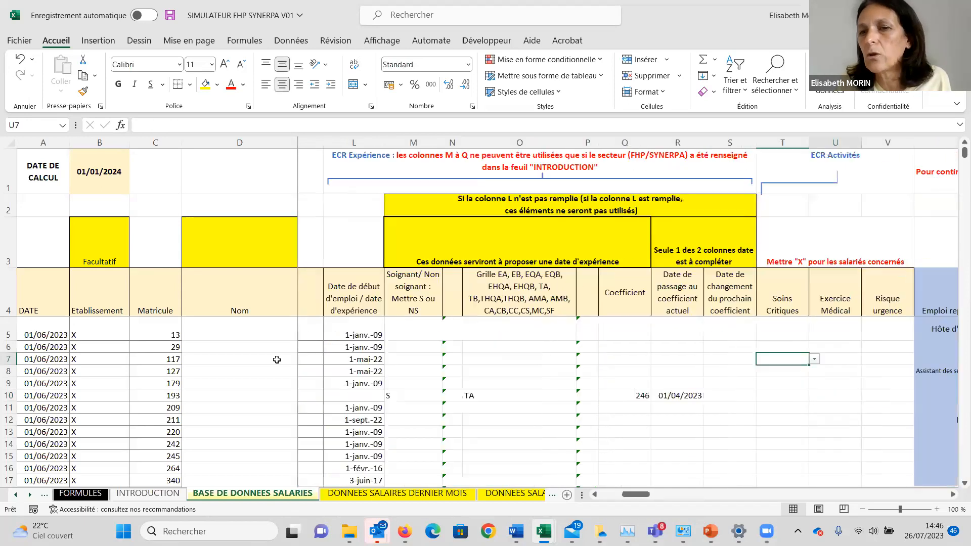
{"action": "key", "text": "Right"}
{"action": "key", "text": "Right"}
{"action": "key", "text": "Right"}
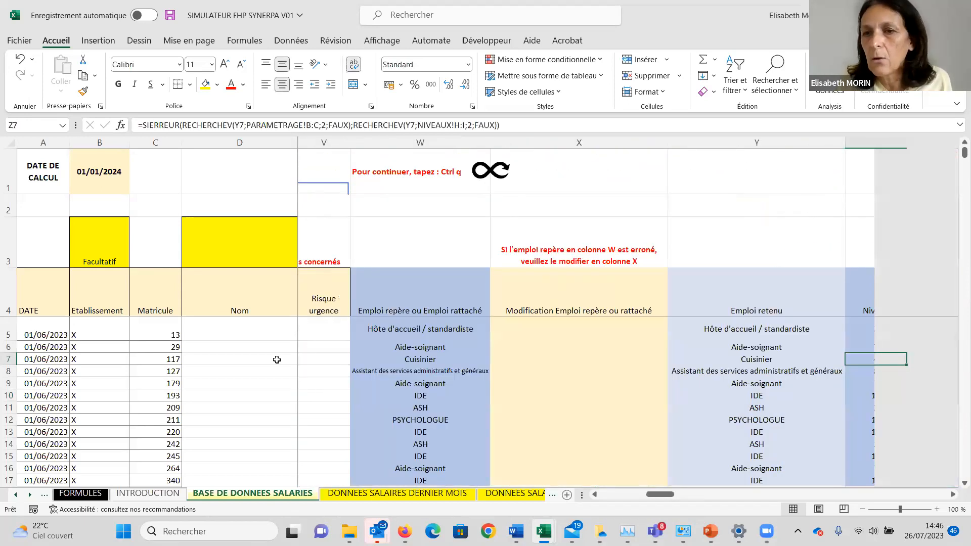
{"action": "key", "text": "Right"}
{"action": "key", "text": "Right"}
{"action": "key", "text": "Right"}
{"action": "key", "text": "Right"}
{"action": "key", "text": "Right"}
{"action": "key", "text": "Right"}
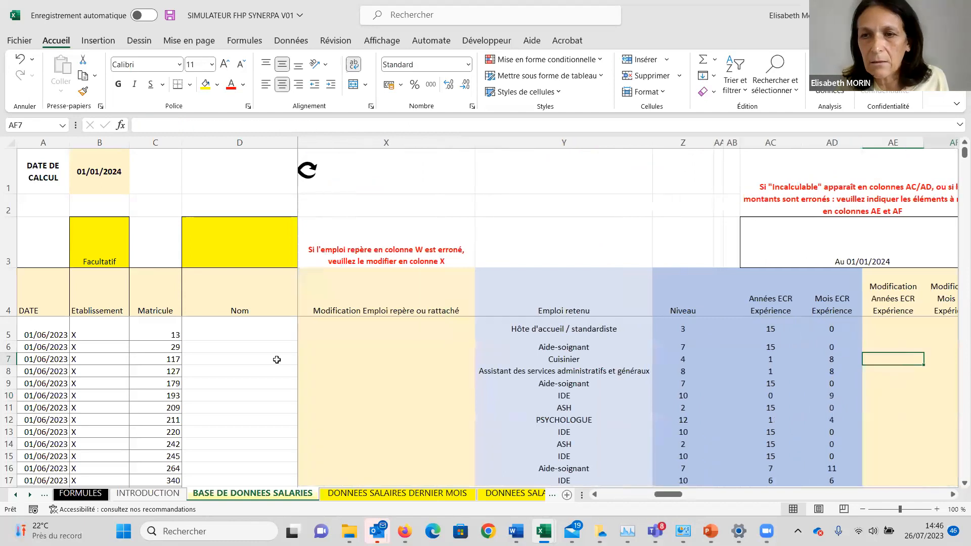
{"action": "key", "text": "Right"}
{"action": "key", "text": "Right"}
{"action": "key", "text": "Right"}
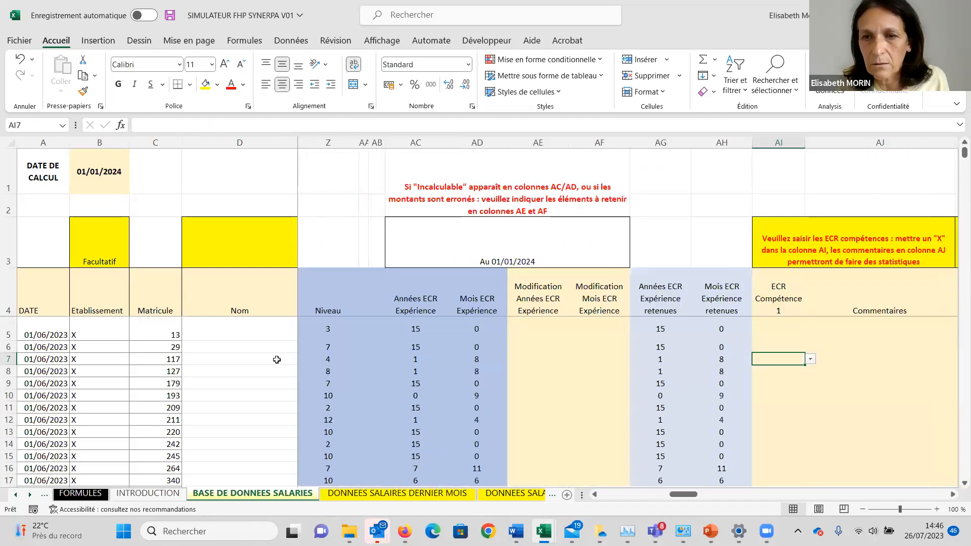
Mark ECR Compétence 1 with X in AI7 for the CHEF D EQUIPE (CUISINE) employee.
{"action": "key", "text": "Right"}
{"action": "key", "text": "Left"}
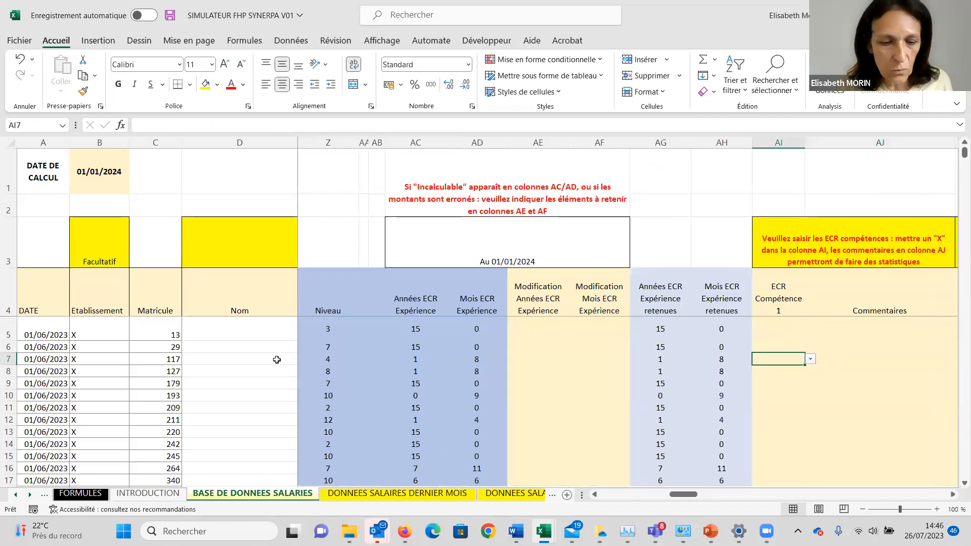
{"action": "type", "text": "X"}
{"action": "key", "text": "Right"}
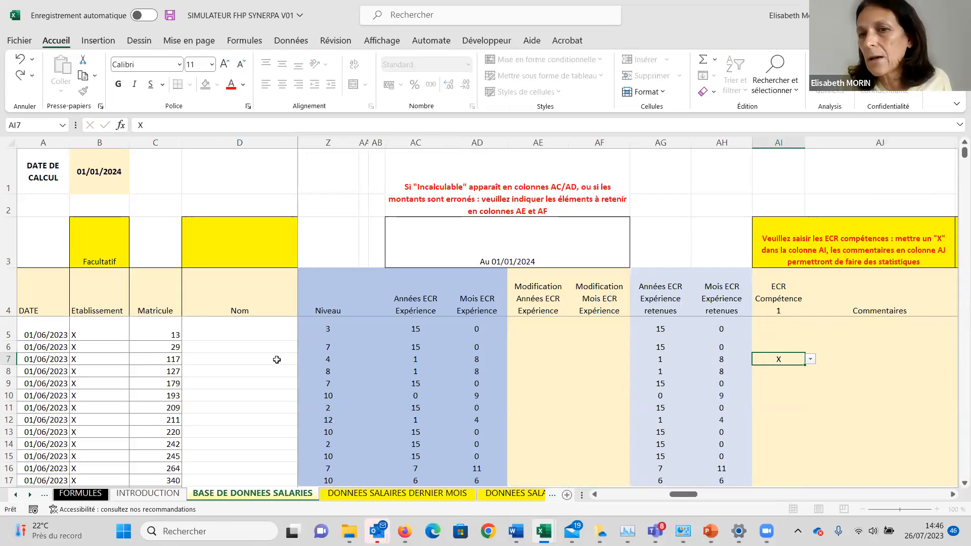
{"action": "scroll", "coordinate": [276, 359], "scroll_direction": "right", "scroll_amount": 1}
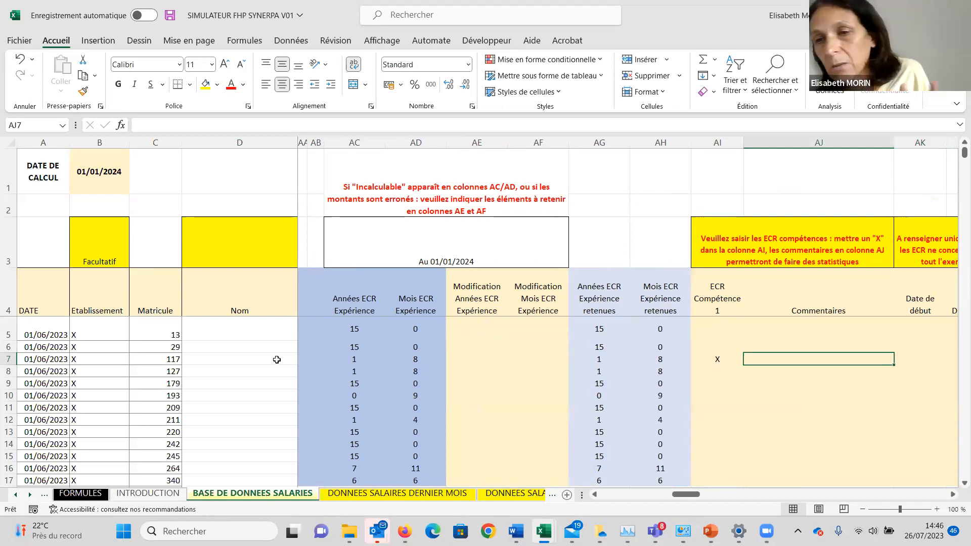
Enter 1/06/24 as the competence ECR start date in AK7.
{"action": "key", "text": "Right"}
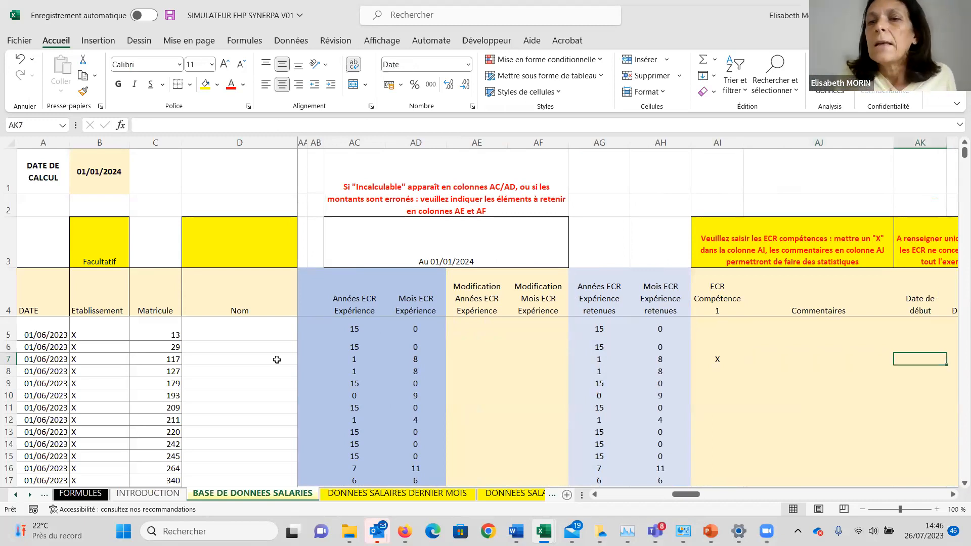
{"action": "scroll", "coordinate": [277, 360], "scroll_direction": "right", "scroll_amount": 2}
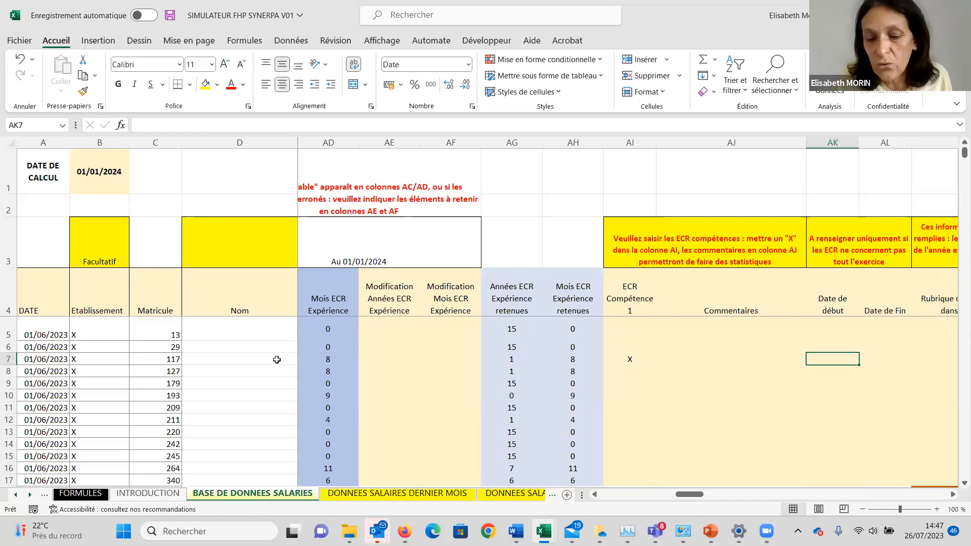
{"action": "type", "text": "1/"}
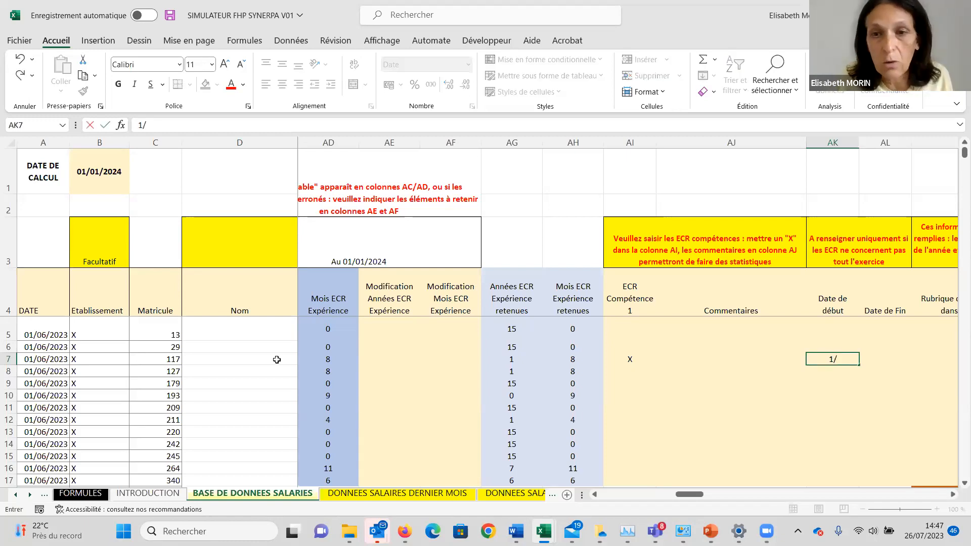
{"action": "type", "text": "06/"}
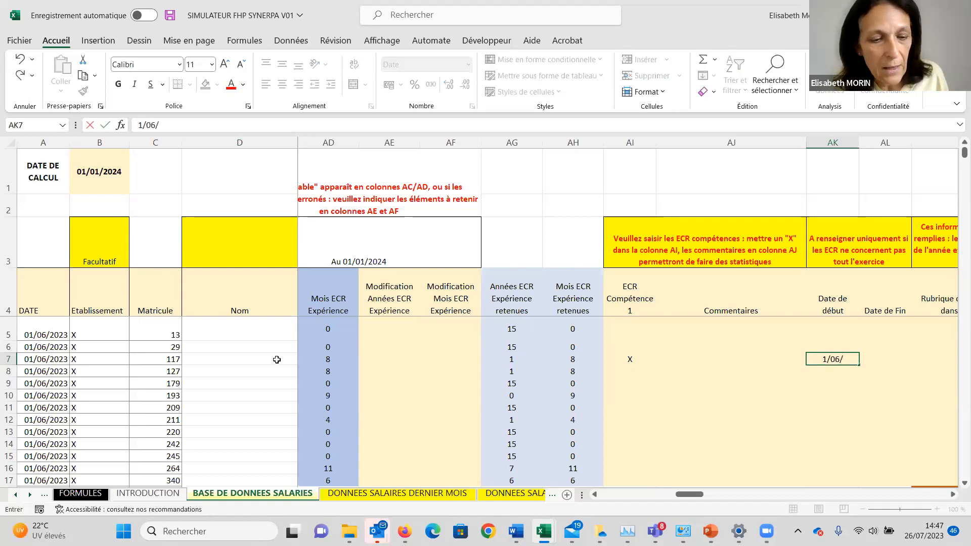
{"action": "type", "text": "2024"}
{"action": "left_click", "coordinate": [276, 359]}
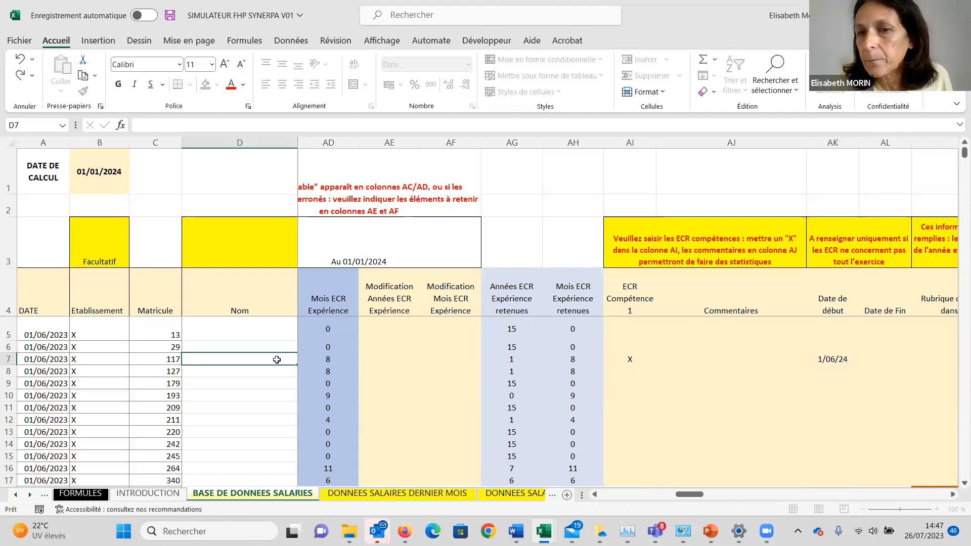
Review the columns from the employee name through job, reference job and ECR Expérience to the current-system pay item and 2024 amount in AM7 and AN7.
{"action": "key", "text": "Up"}
{"action": "key", "text": "Right"}
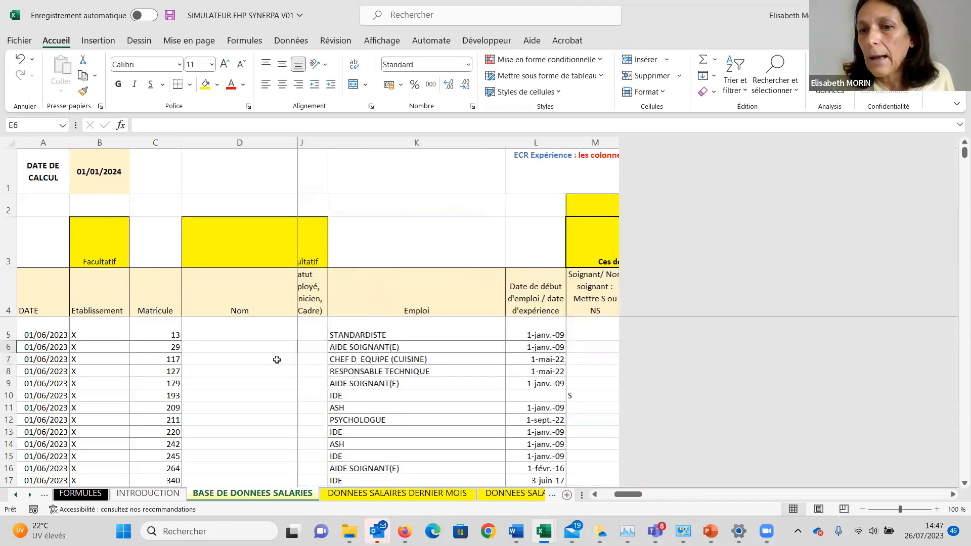
{"action": "key", "text": "Right"}
{"action": "key", "text": "Right"}
{"action": "key", "text": "Right"}
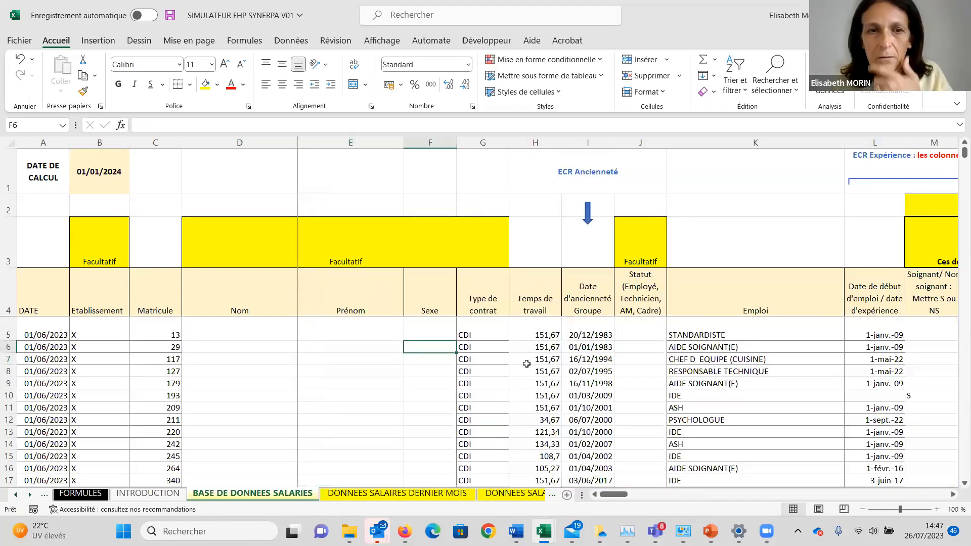
{"action": "key", "text": "Right"}
{"action": "key", "text": "Right"}
{"action": "key", "text": "Right"}
{"action": "key", "text": "Right"}
{"action": "key", "text": "Right"}
{"action": "key", "text": "Right"}
{"action": "key", "text": "Right"}
{"action": "key", "text": "Right"}
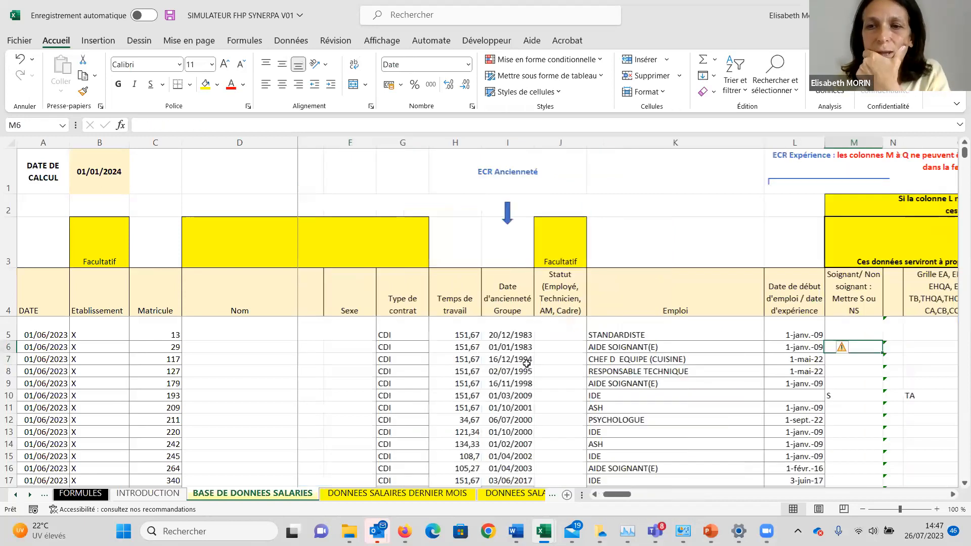
{"action": "key", "text": "Right"}
{"action": "key", "text": "Right"}
{"action": "key", "text": "Right"}
{"action": "key", "text": "Right"}
{"action": "key", "text": "Right"}
{"action": "key", "text": "Right"}
{"action": "key", "text": "Right"}
{"action": "key", "text": "Right"}
{"action": "key", "text": "Right"}
{"action": "key", "text": "Right"}
{"action": "key", "text": "Right"}
{"action": "key", "text": "Right"}
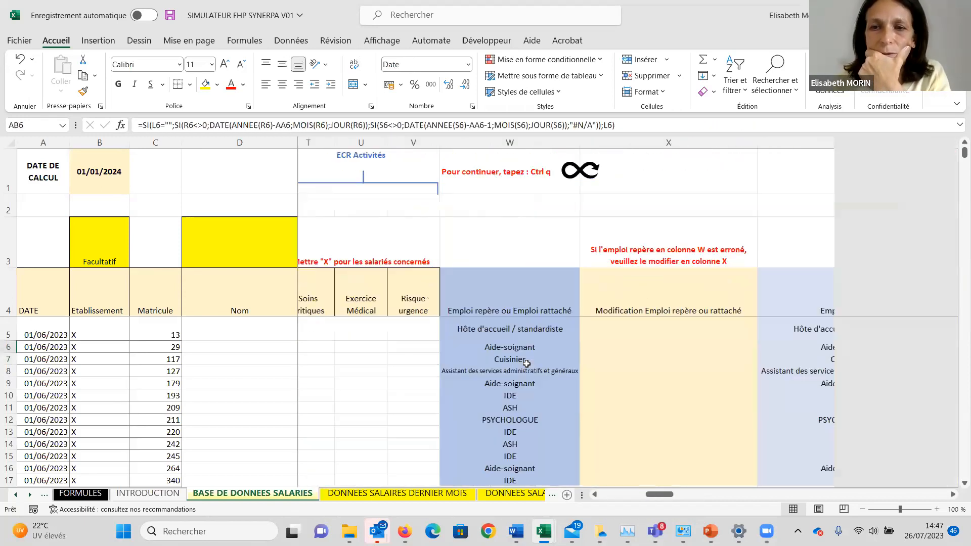
{"action": "key", "text": "Right"}
{"action": "key", "text": "Right"}
{"action": "key", "text": "Right"}
{"action": "key", "text": "Right"}
{"action": "key", "text": "Right"}
{"action": "key", "text": "Right"}
{"action": "key", "text": "Right"}
{"action": "key", "text": "Right"}
{"action": "key", "text": "Right"}
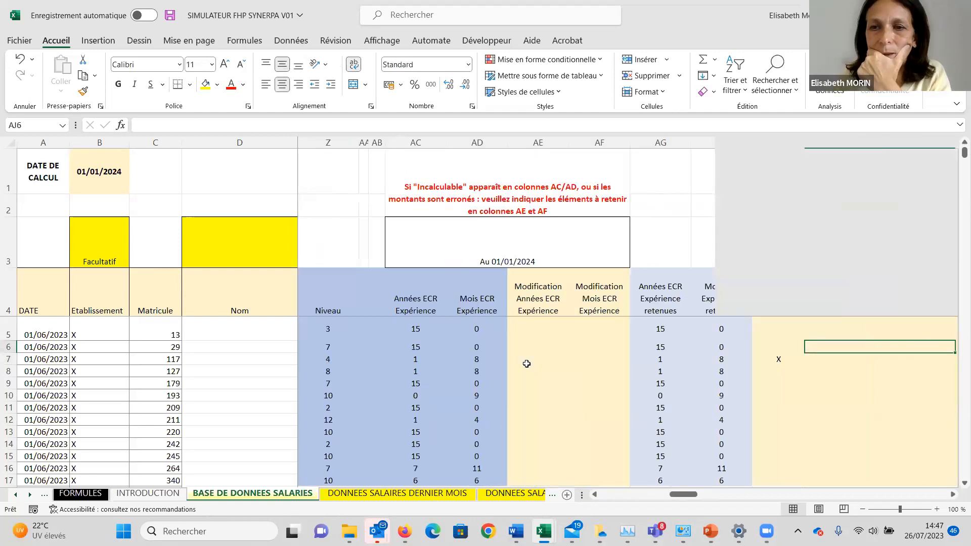
{"action": "key", "text": "Right"}
{"action": "key", "text": "Down"}
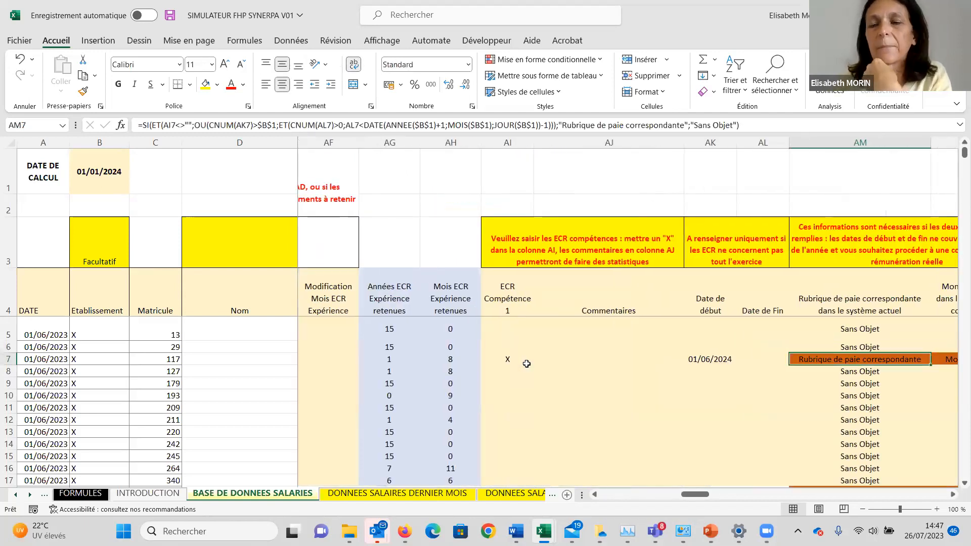
{"action": "scroll", "coordinate": [526, 363], "scroll_direction": "right", "scroll_amount": 2}
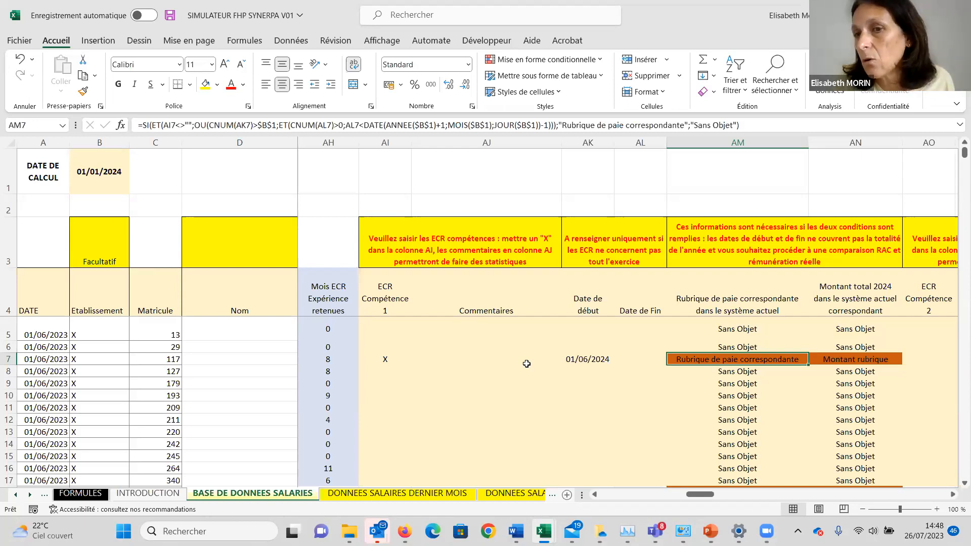
{"action": "key", "text": "Right"}
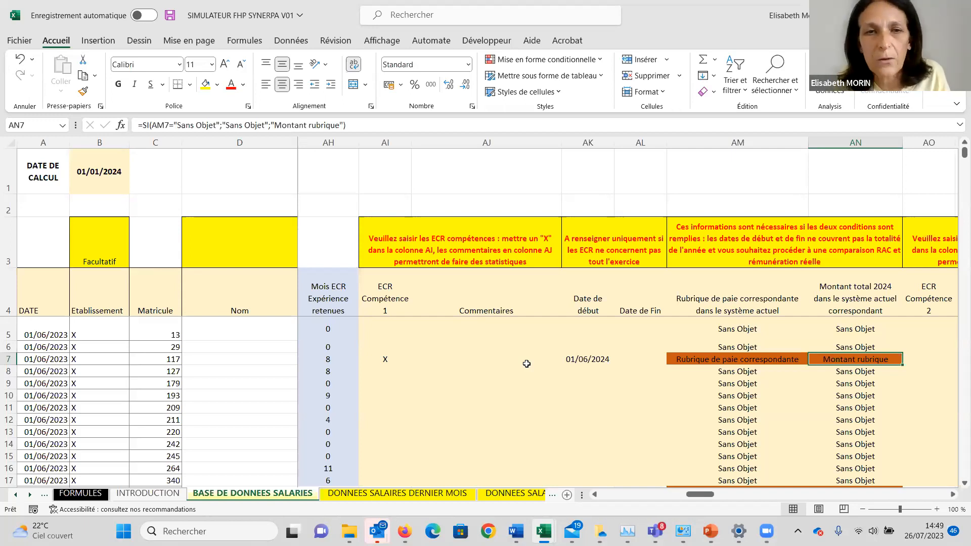
Enter REFERENT as the ECR Compétence 1 comment in AJ7.
{"action": "left_click", "coordinate": [495, 359]}
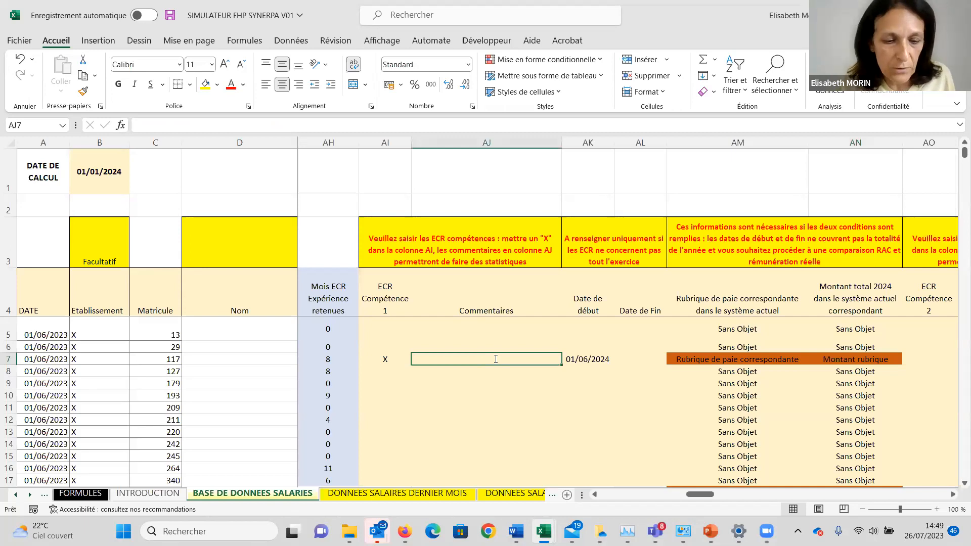
{"action": "type", "text": "REFERENT"}
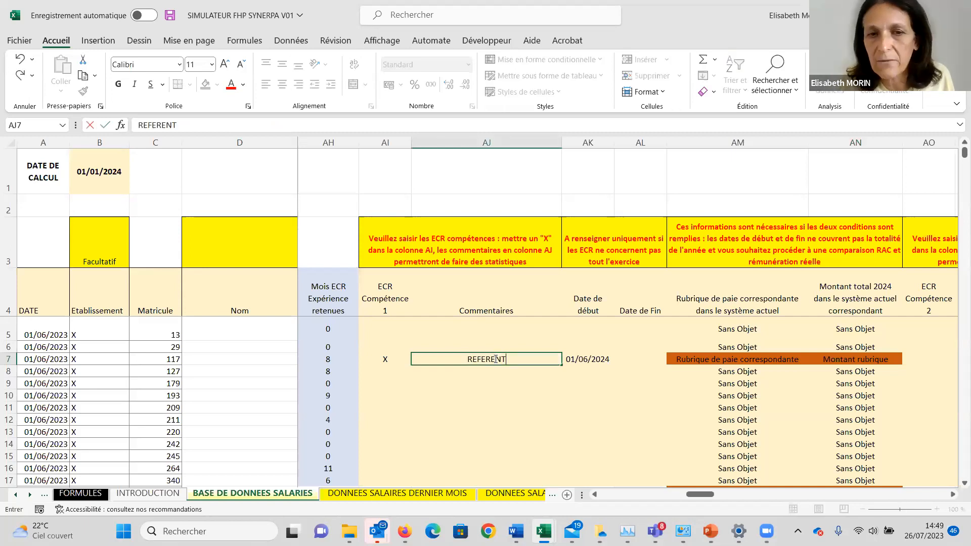
{"action": "key", "text": "Return"}
{"action": "left_click", "coordinate": [495, 359]}
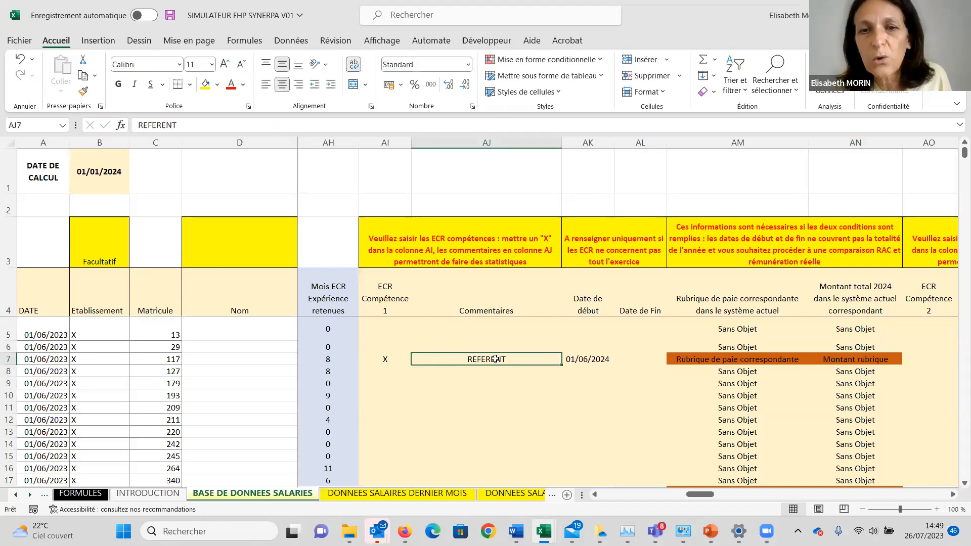
Enter 700 in AN7 as the total 2024 amount in the current pay system for ECR Compétence 1.
{"action": "key", "text": "Right"}
{"action": "key", "text": "Right"}
{"action": "key", "text": "Right"}
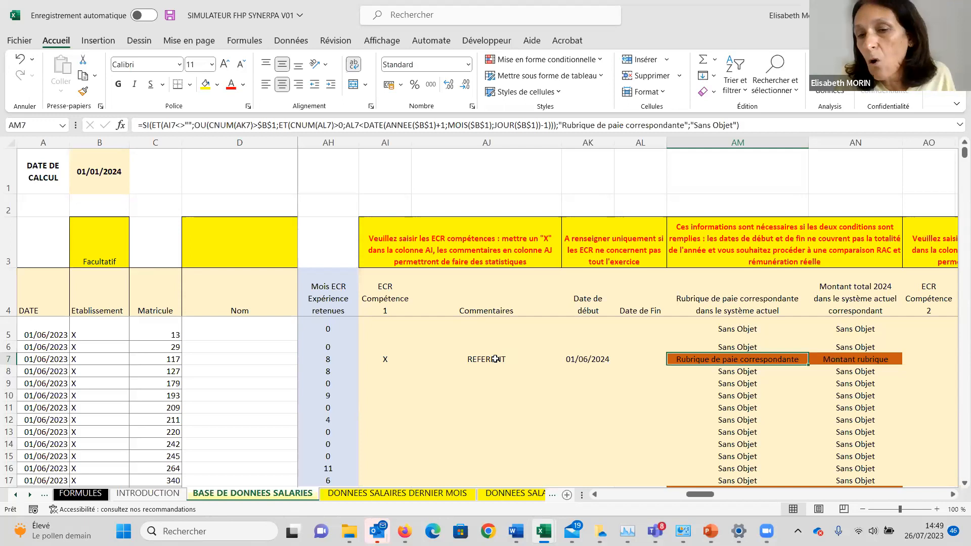
{"action": "key", "text": "Right"}
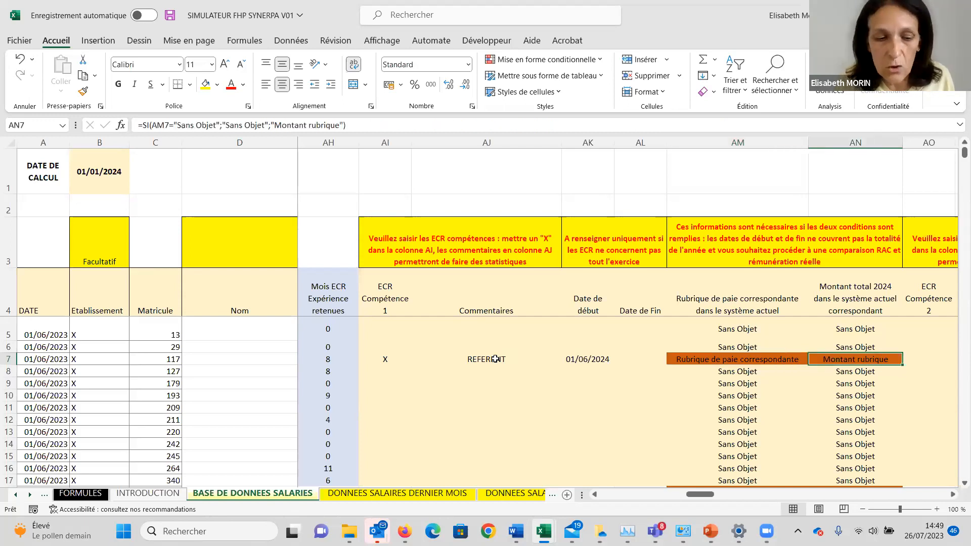
{"action": "type", "text": "700"}
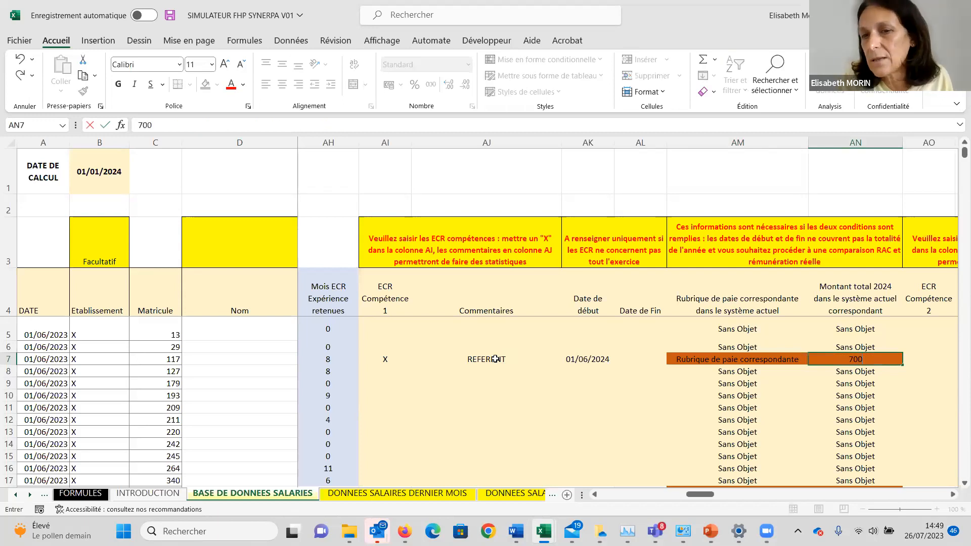
{"action": "key", "text": "Return"}
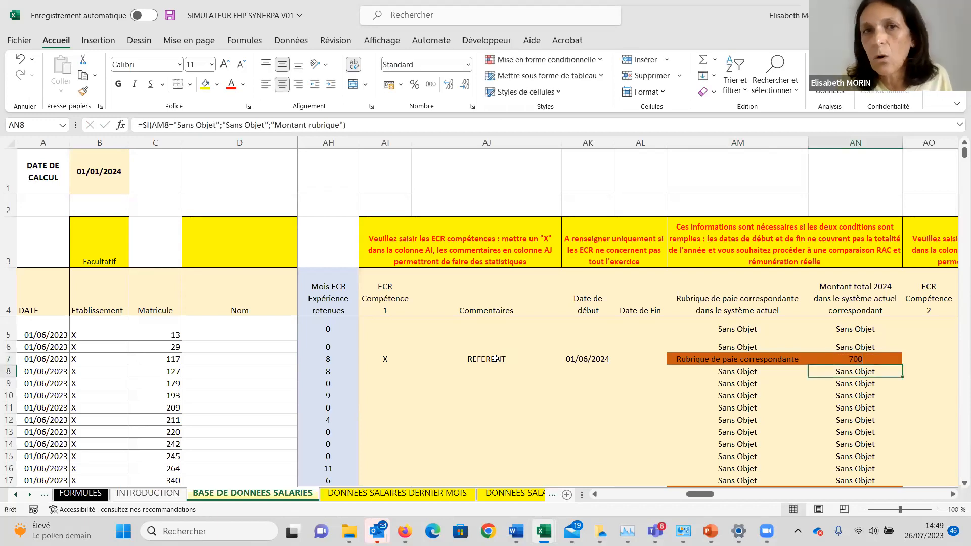
{"action": "left_click", "coordinate": [541, 61]}
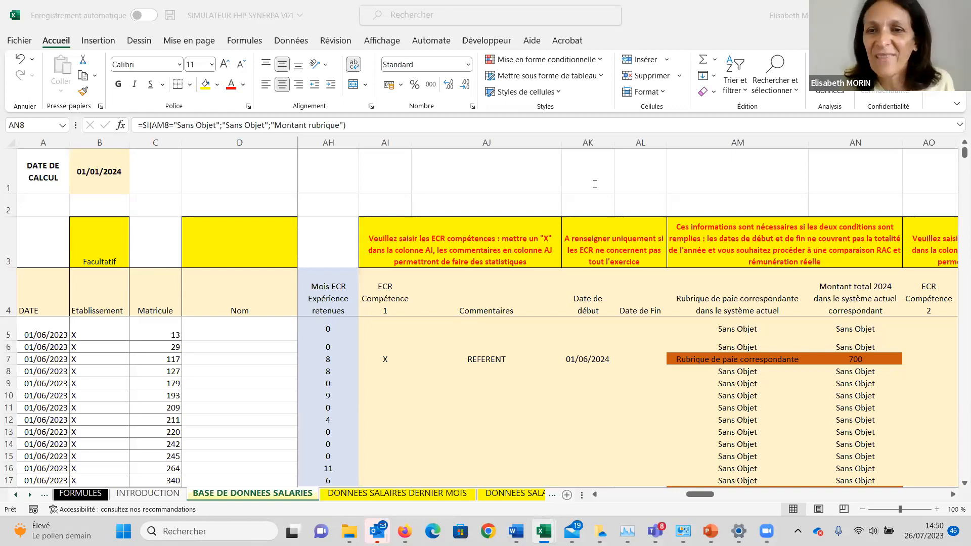
Enter PRIME REFERENT in AM7 as the corresponding pay item in the current system.
{"action": "left_click", "coordinate": [856, 372]}
{"action": "left_click", "coordinate": [852, 357]}
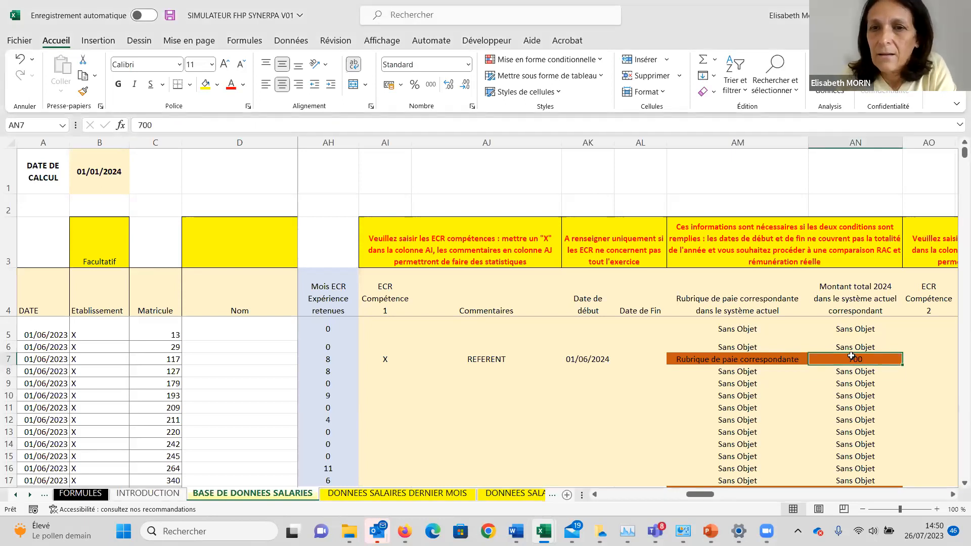
{"action": "key", "text": "Left"}
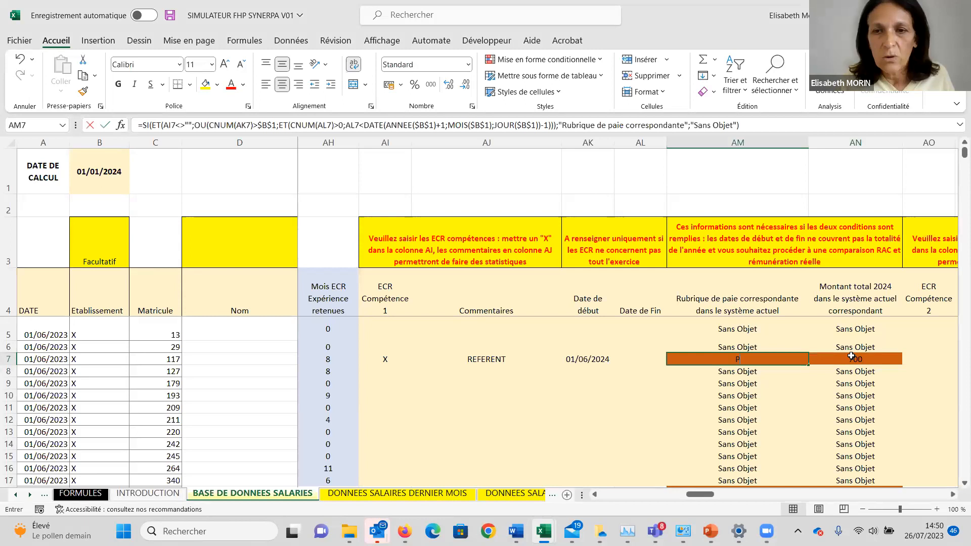
{"action": "type", "text": "PRIME REFERE"}
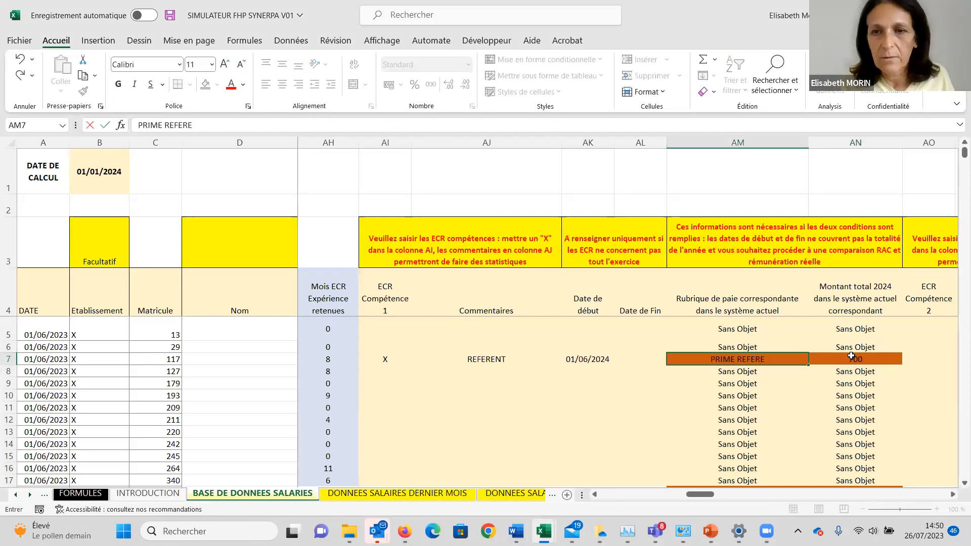
{"action": "type", "text": "NT"}
{"action": "key", "text": "Return"}
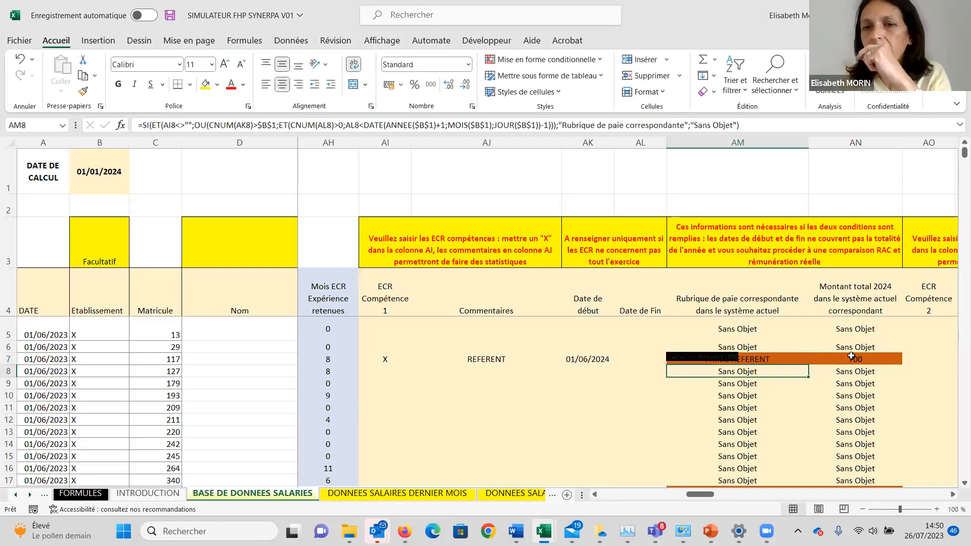
Examine the ECR Compétence 2 and ECR Compétence 3 columns along row 7, from the 2024 amount in AN7 through to column BA.
{"action": "key", "text": "Up"}
{"action": "key", "text": "Right"}
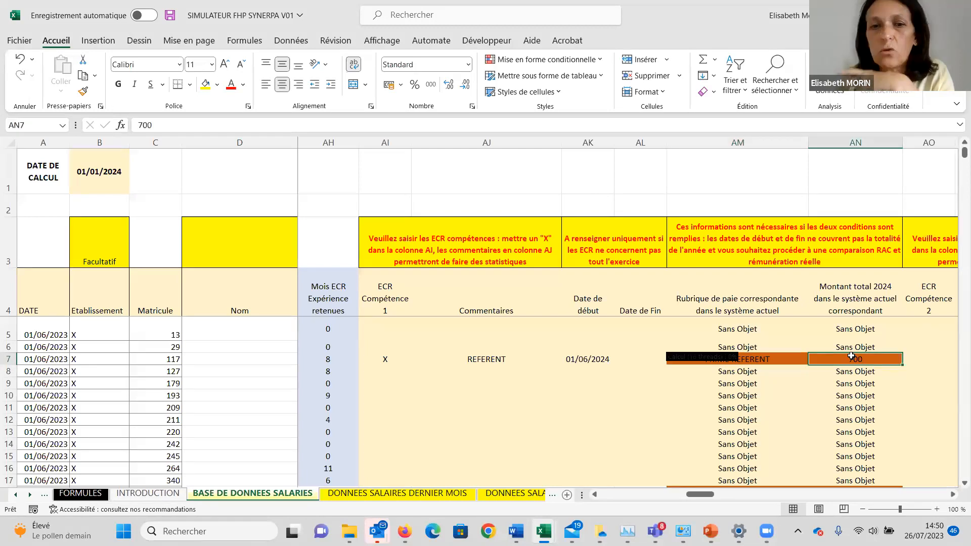
{"action": "key", "text": "Right"}
{"action": "key", "text": "Right"}
{"action": "key", "text": "Right"}
{"action": "key", "text": "Right"}
{"action": "key", "text": "Right"}
{"action": "key", "text": "Right"}
{"action": "key", "text": "Right"}
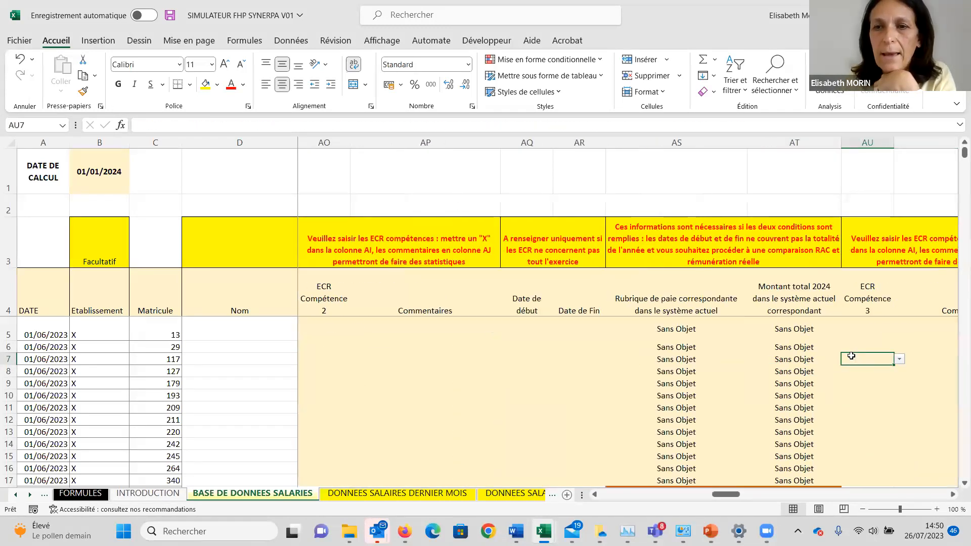
{"action": "key", "text": "Right"}
{"action": "key", "text": "Right"}
{"action": "key", "text": "Right"}
{"action": "key", "text": "Right"}
{"action": "key", "text": "Right"}
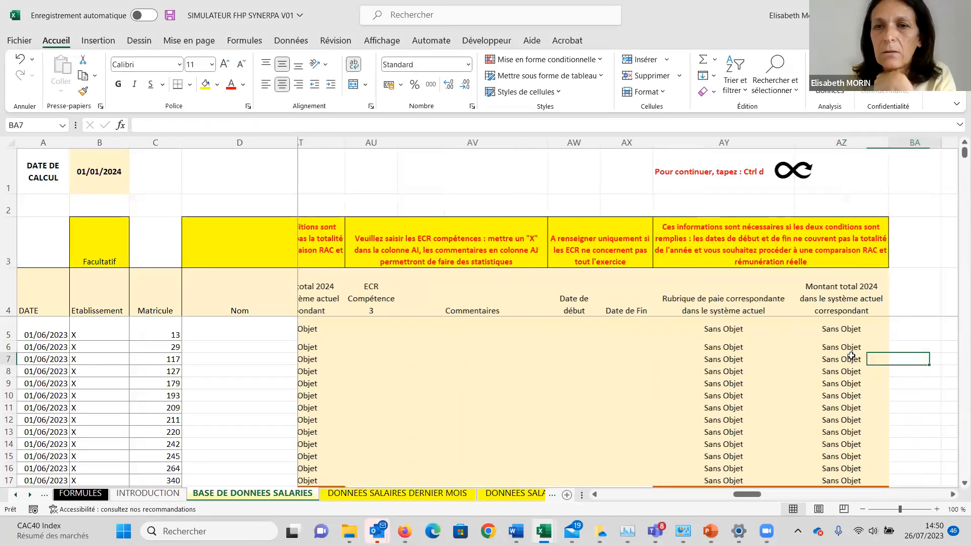
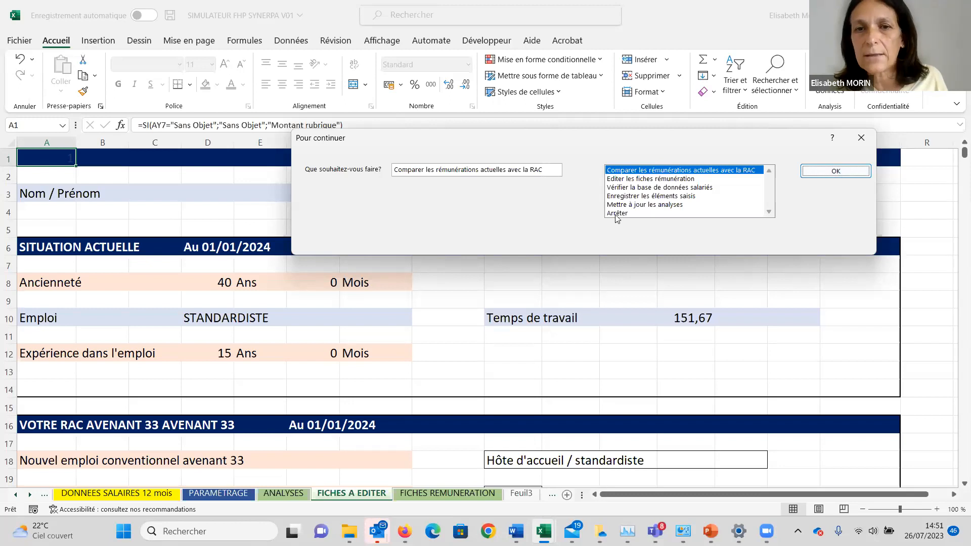
Choose Arrêter as the action to continue with and confirm it.
{"action": "left_click", "coordinate": [617, 213]}
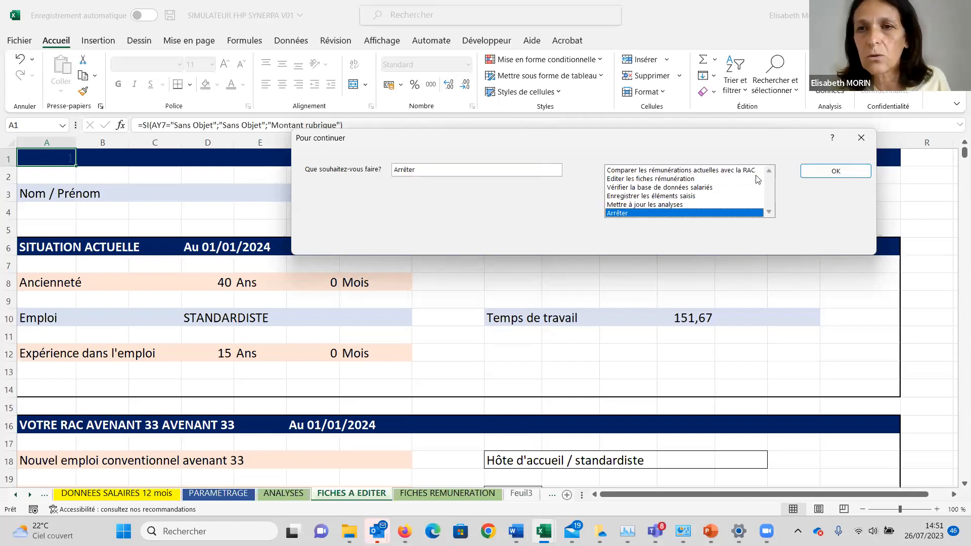
{"action": "left_click", "coordinate": [827, 170]}
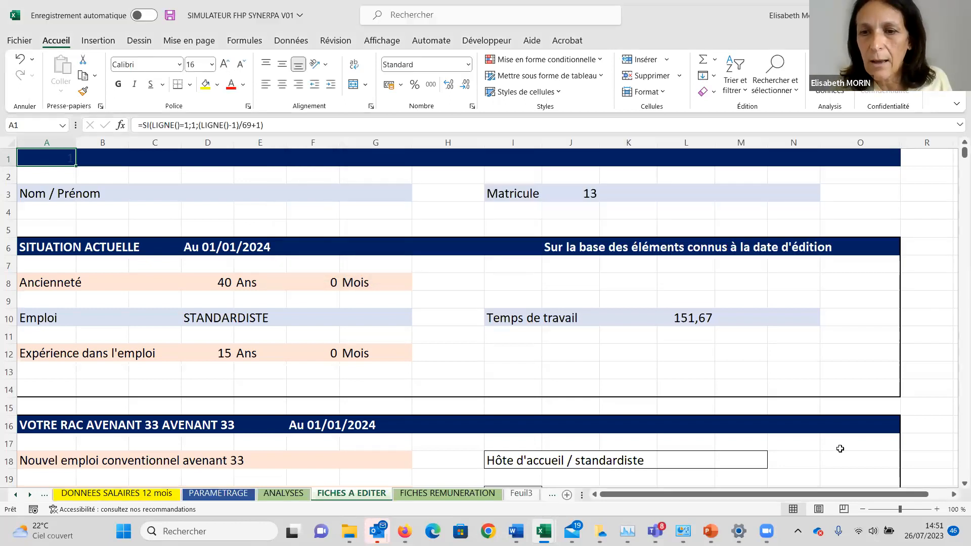
Examine the individual sheets in FICHES A EDITER from the standardiste's down to the start of the chef d'équipe (cuisine)'s, at 70% zoom.
{"action": "left_click", "coordinate": [862, 509]}
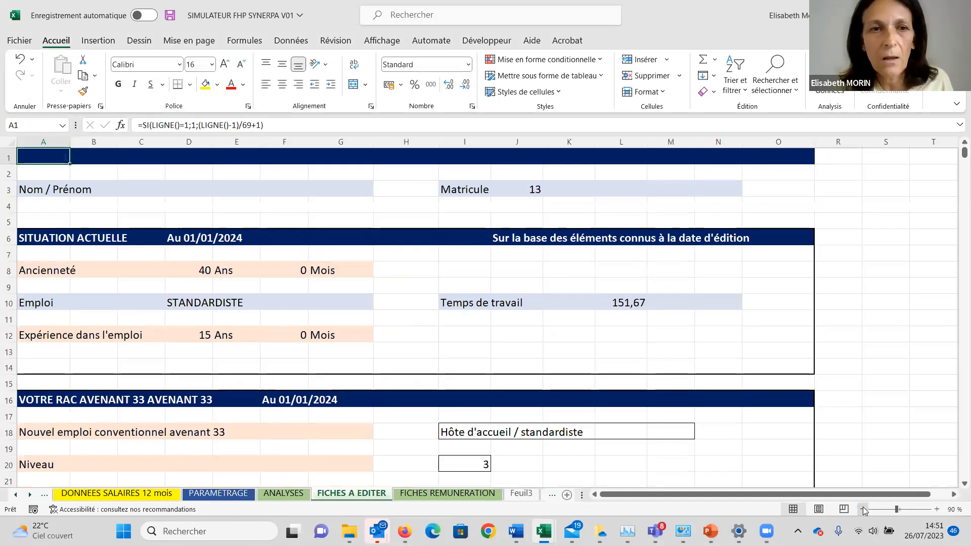
{"action": "left_click", "coordinate": [862, 509]}
{"action": "left_click", "coordinate": [863, 509]}
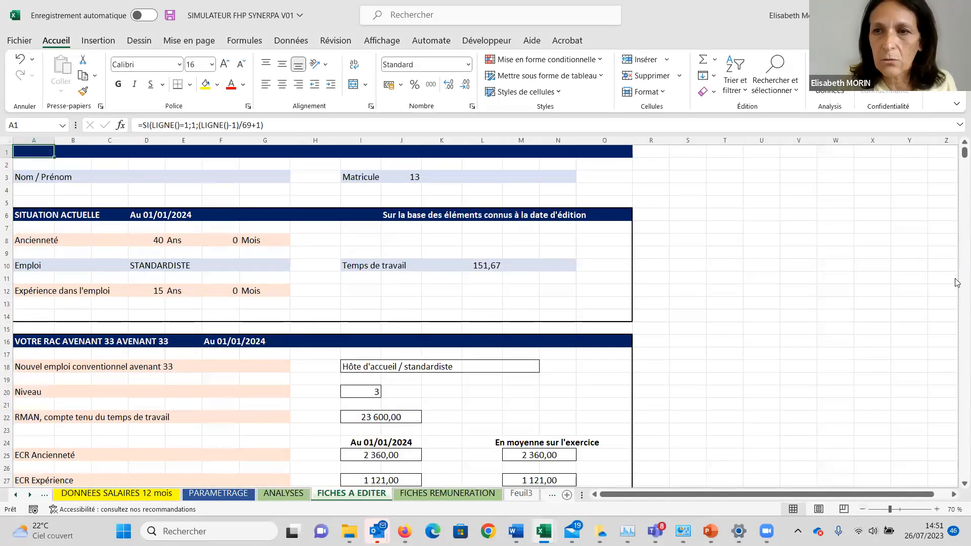
{"action": "scroll", "coordinate": [957, 330], "scroll_direction": "down", "scroll_amount": 9}
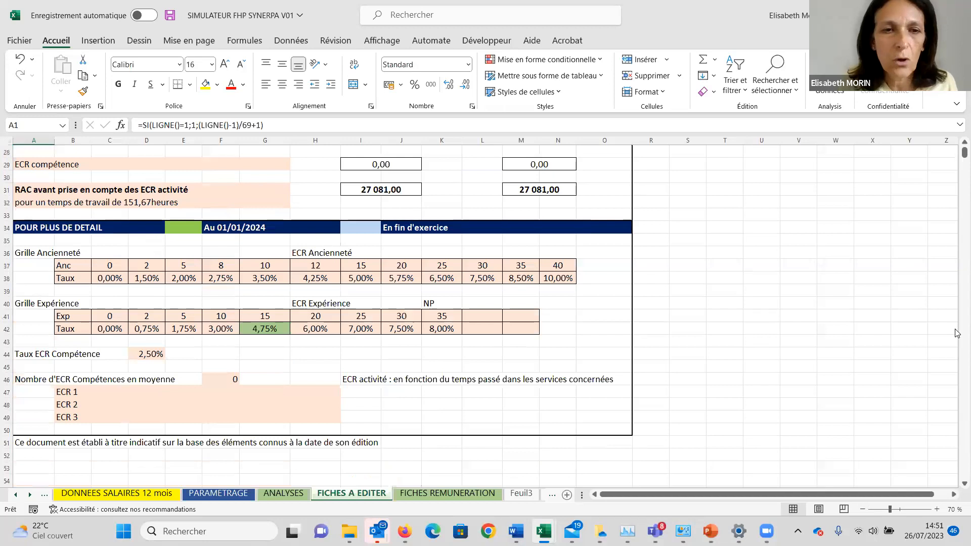
{"action": "scroll", "coordinate": [956, 333], "scroll_direction": "down", "scroll_amount": 9}
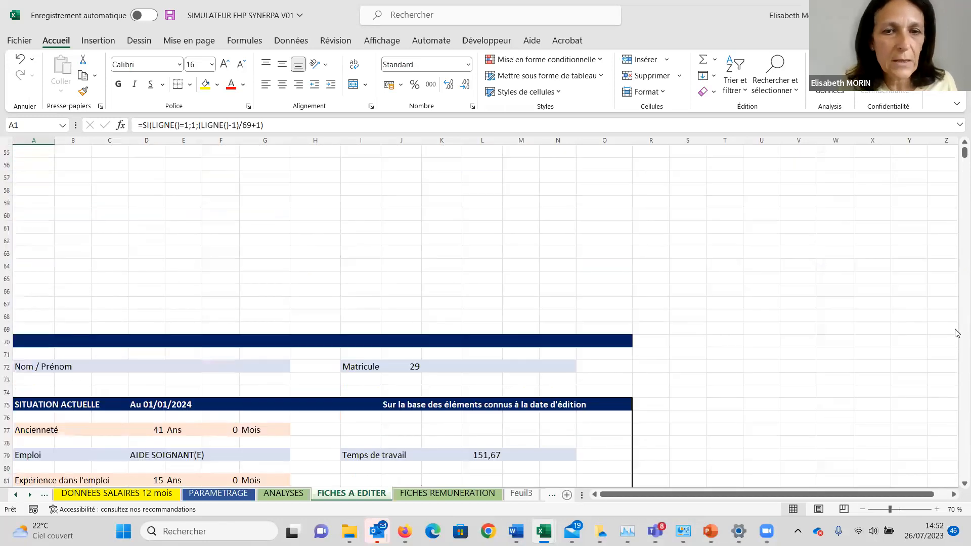
{"action": "scroll", "coordinate": [957, 333], "scroll_direction": "down", "scroll_amount": 9}
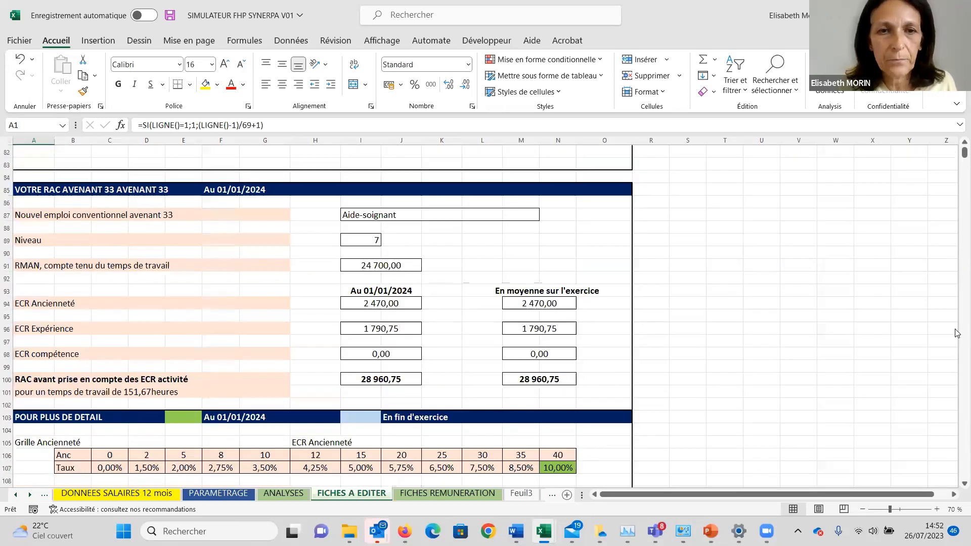
{"action": "scroll", "coordinate": [957, 333], "scroll_direction": "down", "scroll_amount": 9}
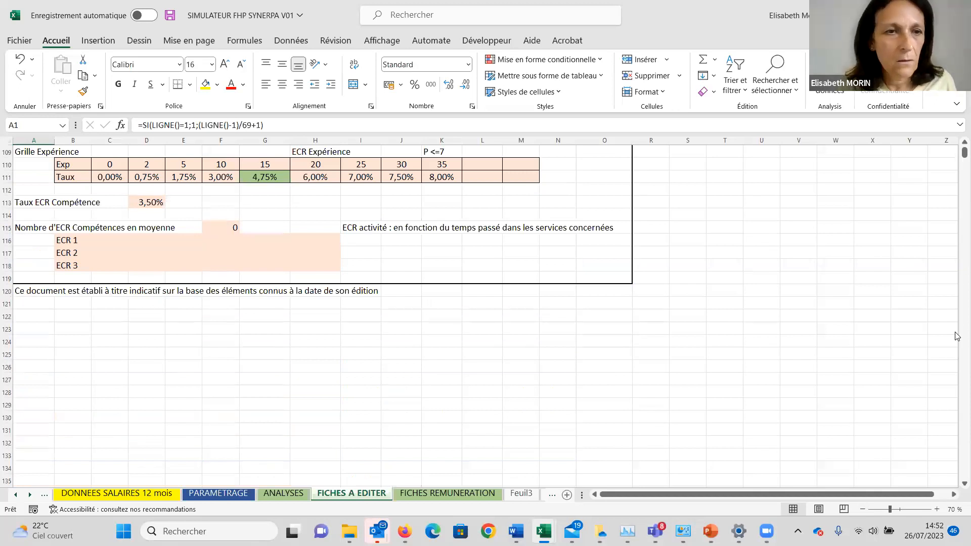
{"action": "scroll", "coordinate": [956, 336], "scroll_direction": "down", "scroll_amount": 9}
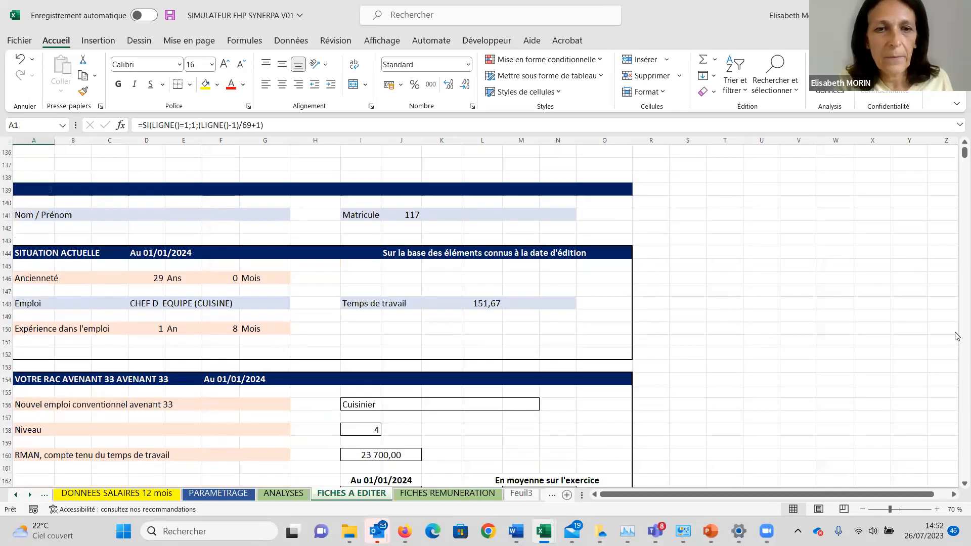
Examine the chef d'équipe (cuisine)'s sheet, comparing the ECR and RAC amounts at 01/01/2024 with the averages over the exercise.
{"action": "left_click", "coordinate": [944, 215]}
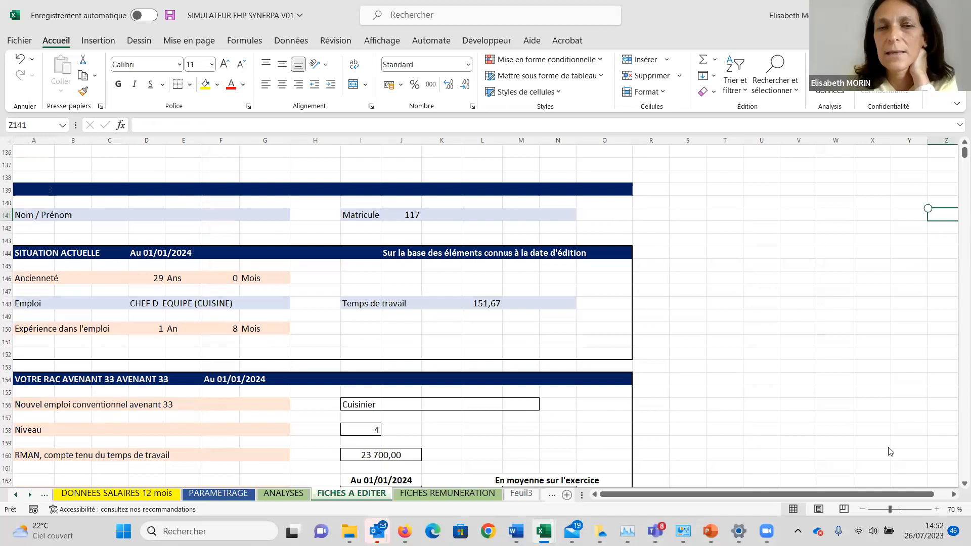
{"action": "scroll", "coordinate": [955, 486], "scroll_direction": "down", "scroll_amount": 2}
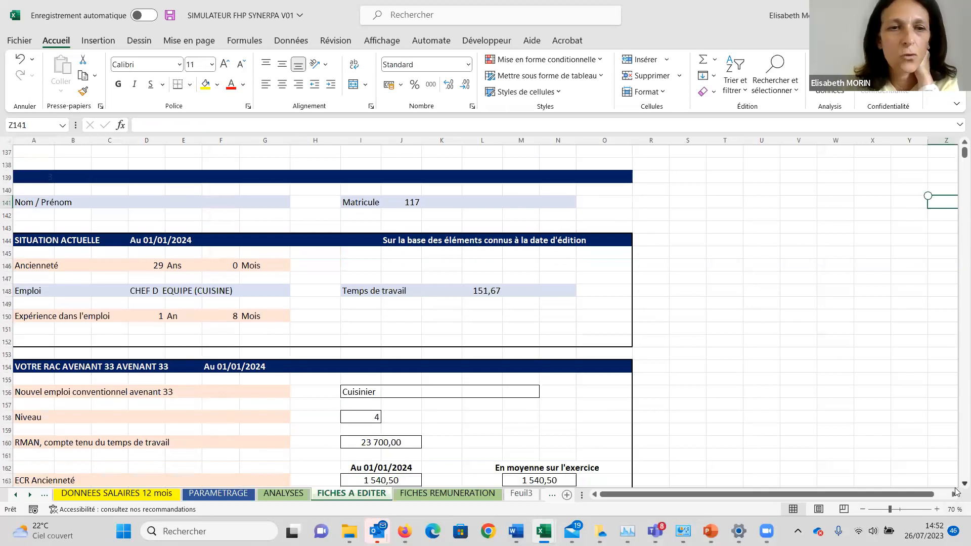
{"action": "right_click", "coordinate": [956, 489]}
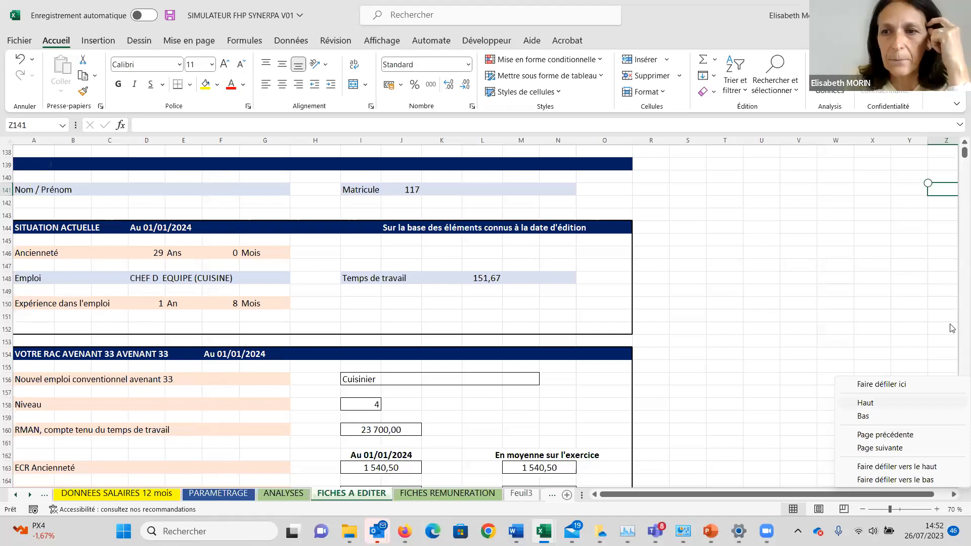
{"action": "left_click", "coordinate": [957, 298]}
{"action": "scroll", "coordinate": [957, 298], "scroll_direction": "down", "scroll_amount": 9}
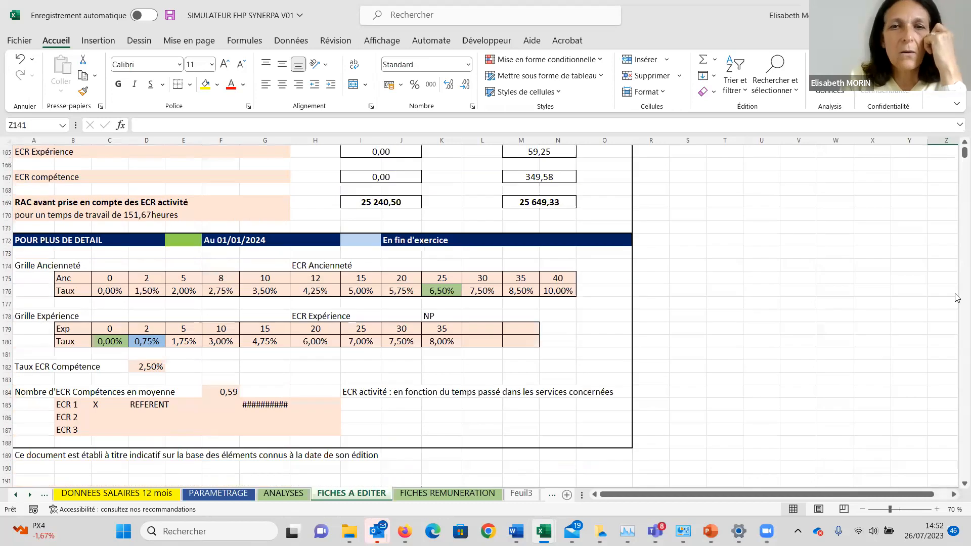
{"action": "scroll", "coordinate": [957, 298], "scroll_direction": "up", "scroll_amount": 3}
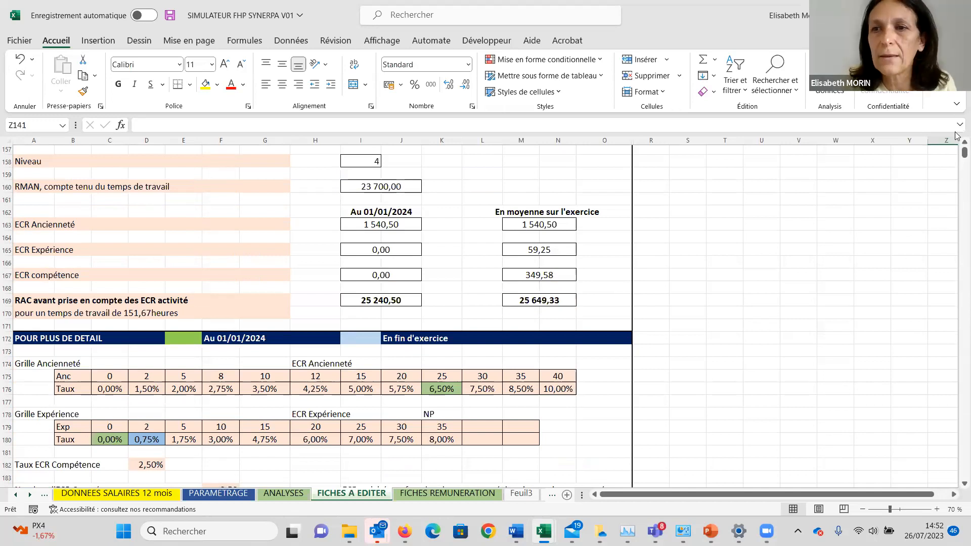
{"action": "scroll", "coordinate": [956, 143], "scroll_direction": "up", "scroll_amount": 1}
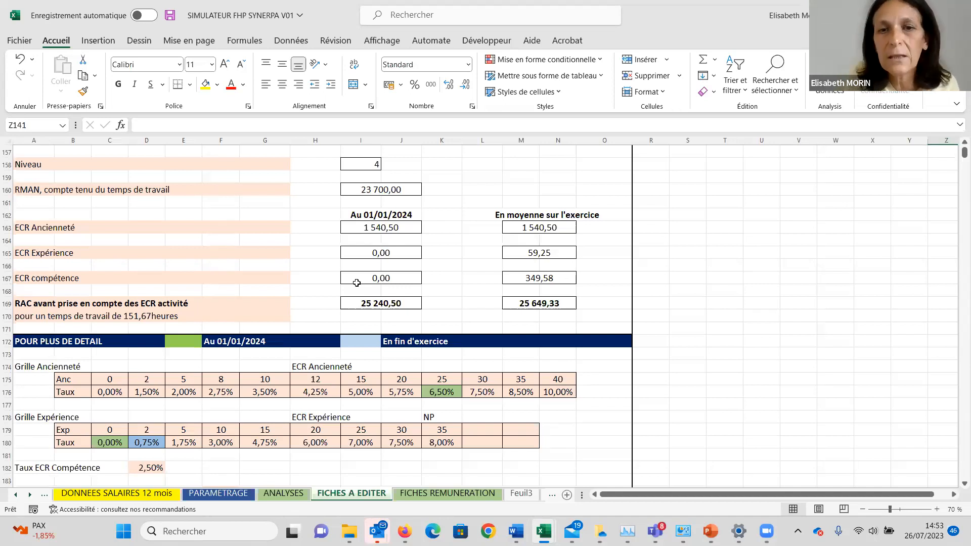
{"action": "scroll", "coordinate": [356, 283], "scroll_direction": "down", "scroll_amount": 3}
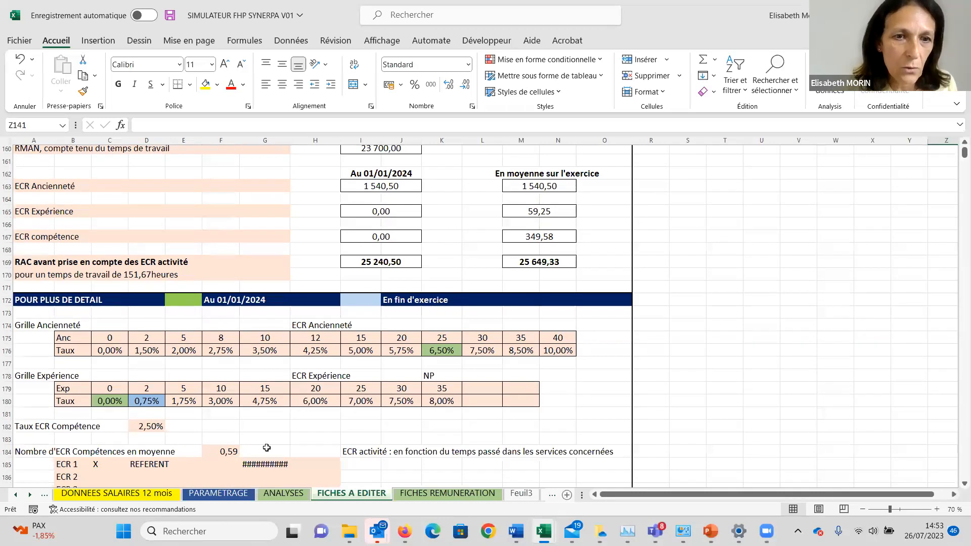
Examine the same sheet enlarged, covering the Ancienneté and Expérience grids, the ECR Compétence details and the RAC amounts.
{"action": "left_click", "coordinate": [896, 509]}
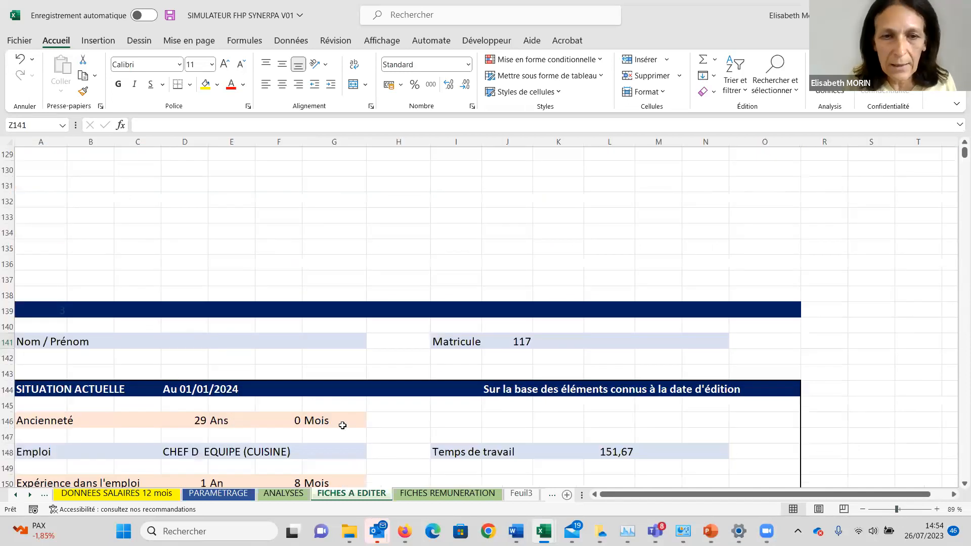
{"action": "scroll", "coordinate": [342, 425], "scroll_direction": "down", "scroll_amount": 9}
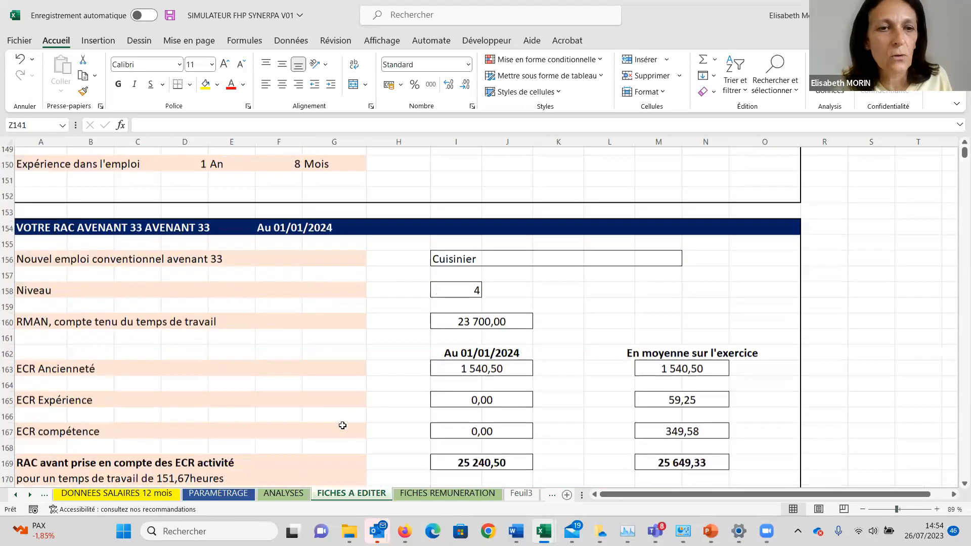
{"action": "scroll", "coordinate": [342, 425], "scroll_direction": "down", "scroll_amount": 1}
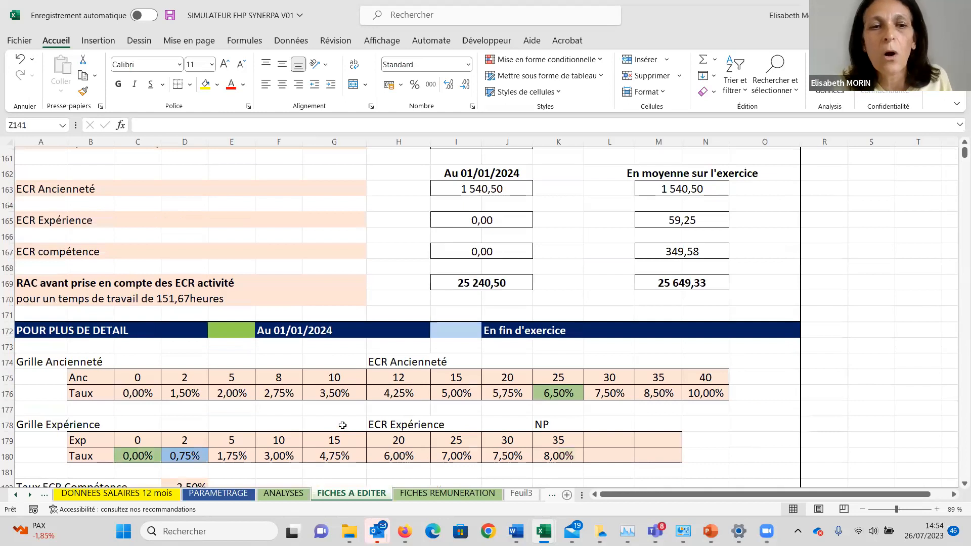
{"action": "scroll", "coordinate": [343, 425], "scroll_direction": "down", "scroll_amount": 3}
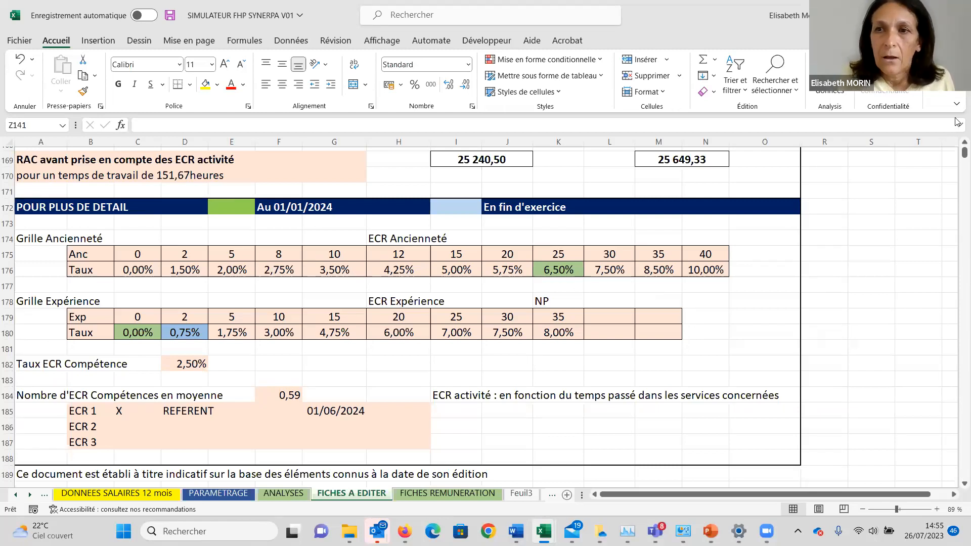
{"action": "scroll", "coordinate": [955, 145], "scroll_direction": "up", "scroll_amount": 1}
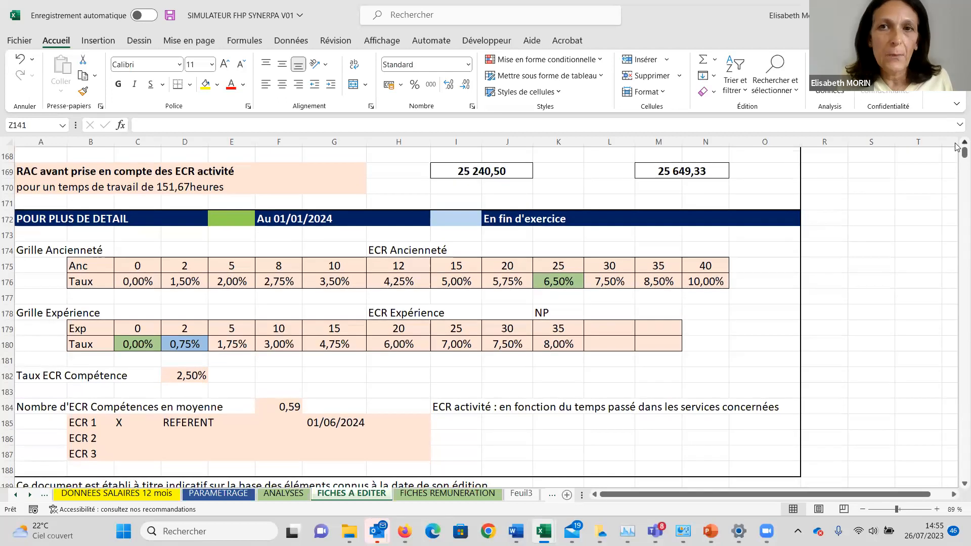
{"action": "scroll", "coordinate": [956, 147], "scroll_direction": "up", "scroll_amount": 6}
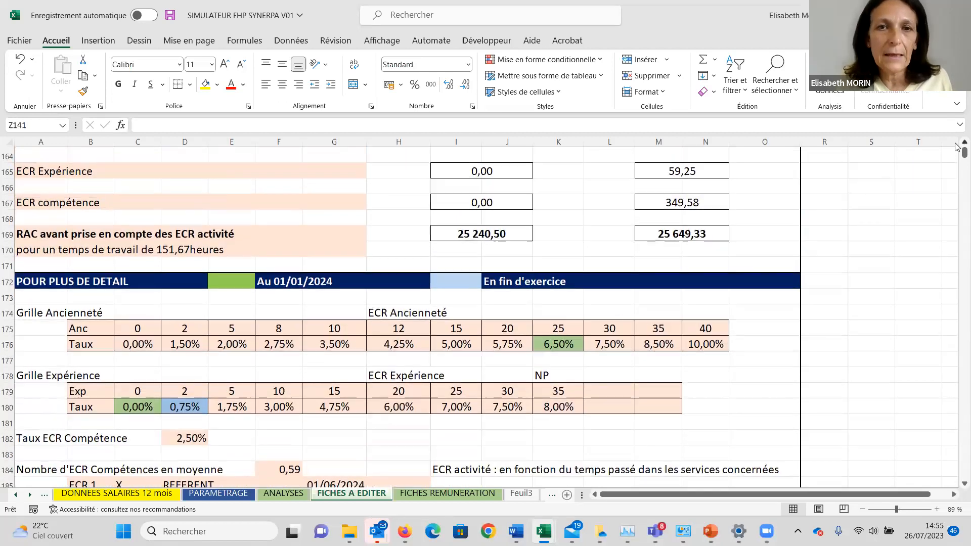
{"action": "scroll", "coordinate": [956, 146], "scroll_direction": "up", "scroll_amount": 4}
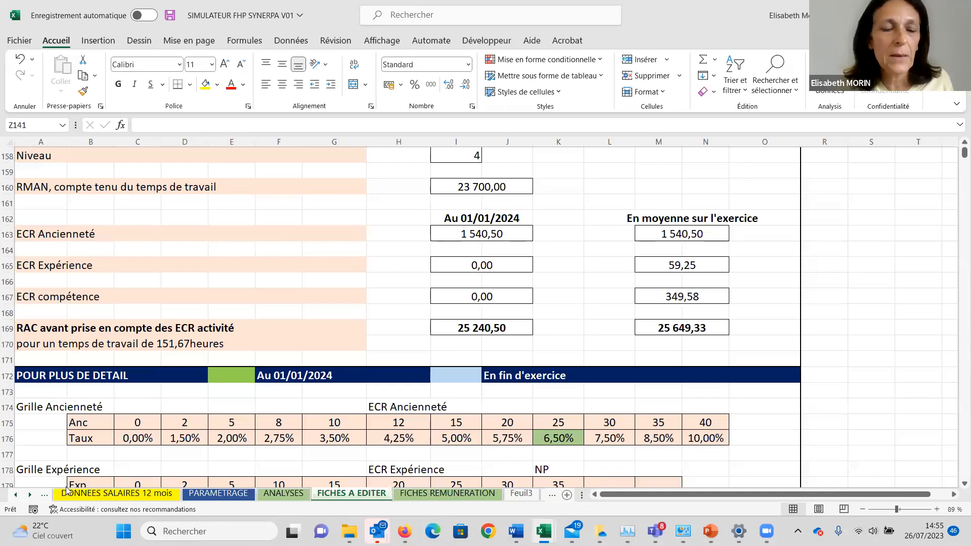
Switch to the BASE DE DONNEES SALARIES sheet.
{"action": "left_click", "coordinate": [17, 495]}
{"action": "left_click", "coordinate": [17, 495]}
{"action": "left_click", "coordinate": [16, 495]}
{"action": "left_click", "coordinate": [16, 495]}
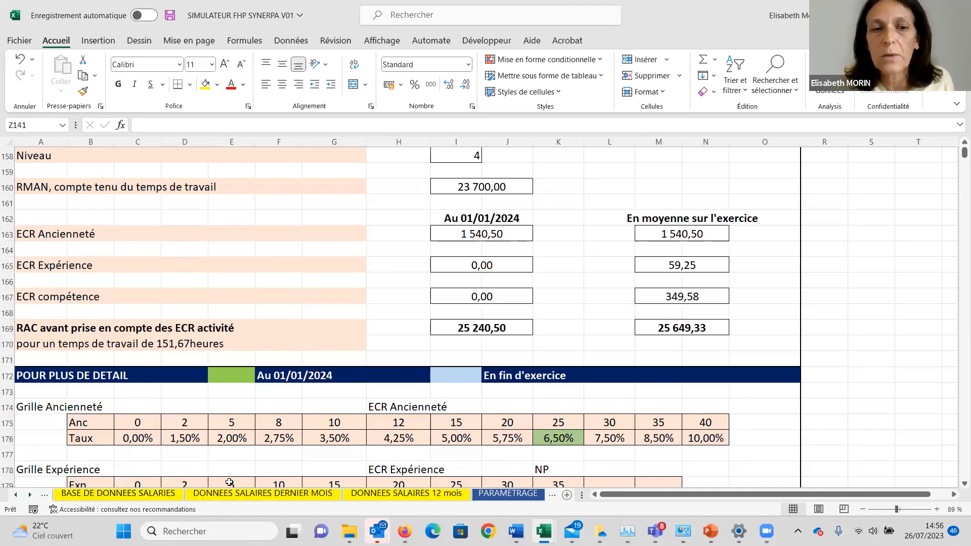
{"action": "left_click", "coordinate": [152, 493]}
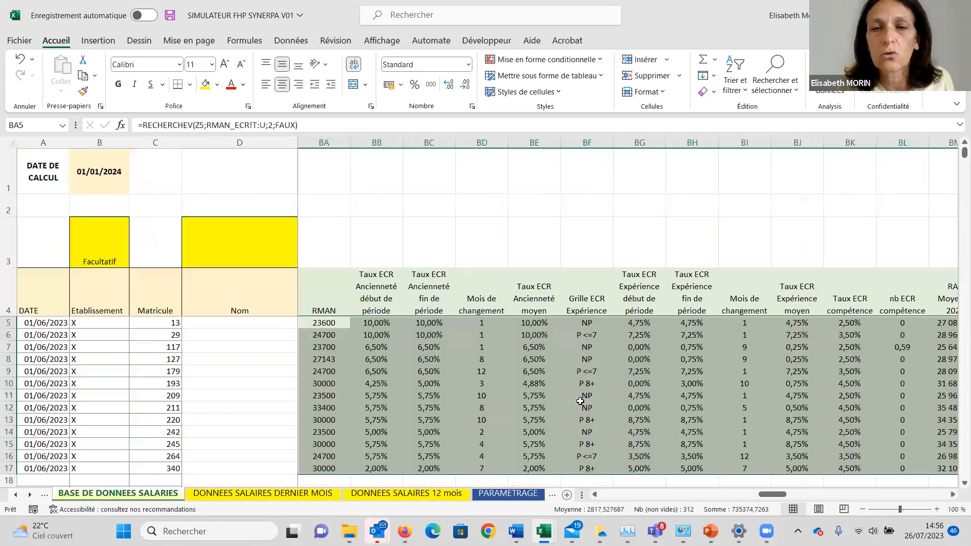
Examine the calculated columns for RMAN, ECR Ancienneté and ECR Expérience rates, up to the experience change month in BI.
{"action": "left_click", "coordinate": [566, 307]}
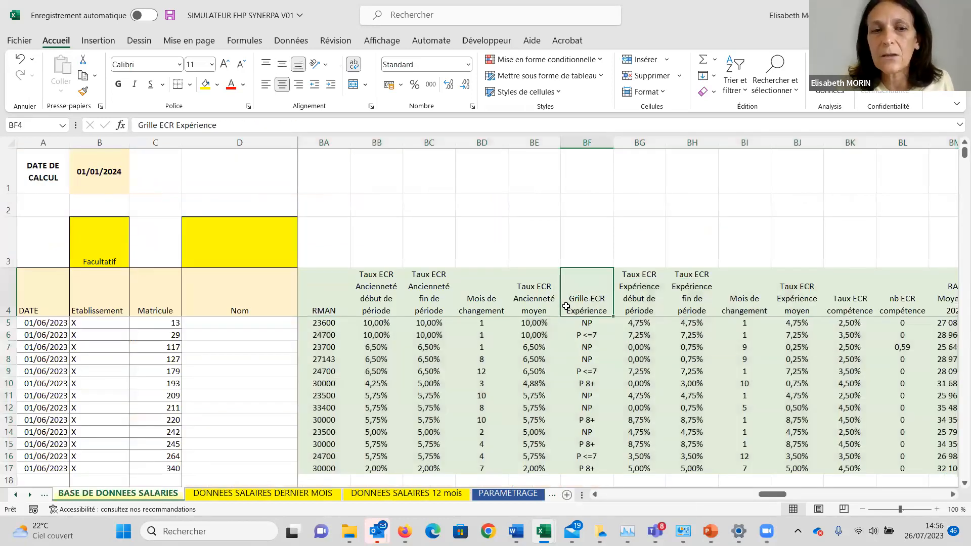
{"action": "key", "text": "Left"}
{"action": "key", "text": "Left"}
{"action": "key", "text": "Left"}
{"action": "key", "text": "Left"}
{"action": "key", "text": "Left"}
{"action": "key", "text": "Left"}
{"action": "key", "text": "Left"}
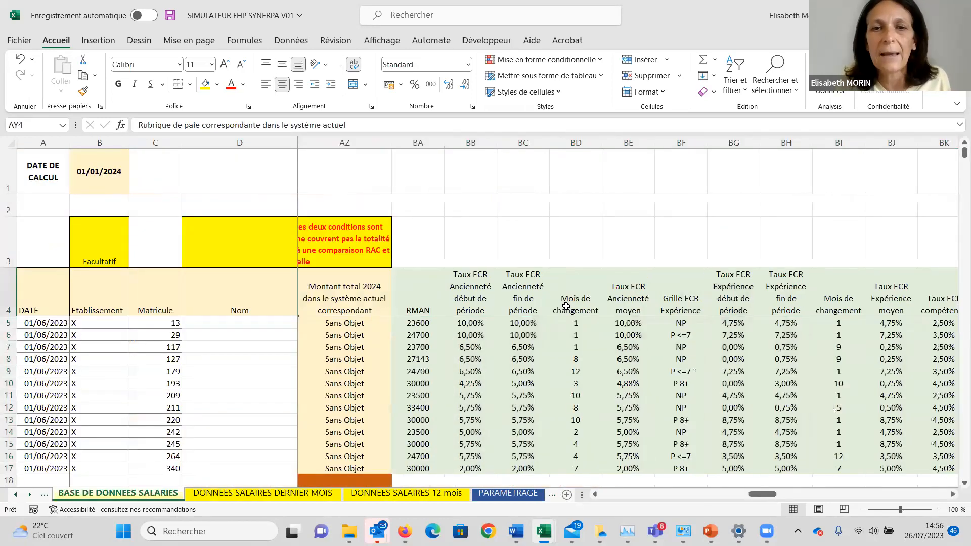
{"action": "key", "text": "Right"}
{"action": "key", "text": "Right"}
{"action": "key", "text": "Right"}
{"action": "key", "text": "Right"}
{"action": "key", "text": "Right"}
{"action": "key", "text": "Right"}
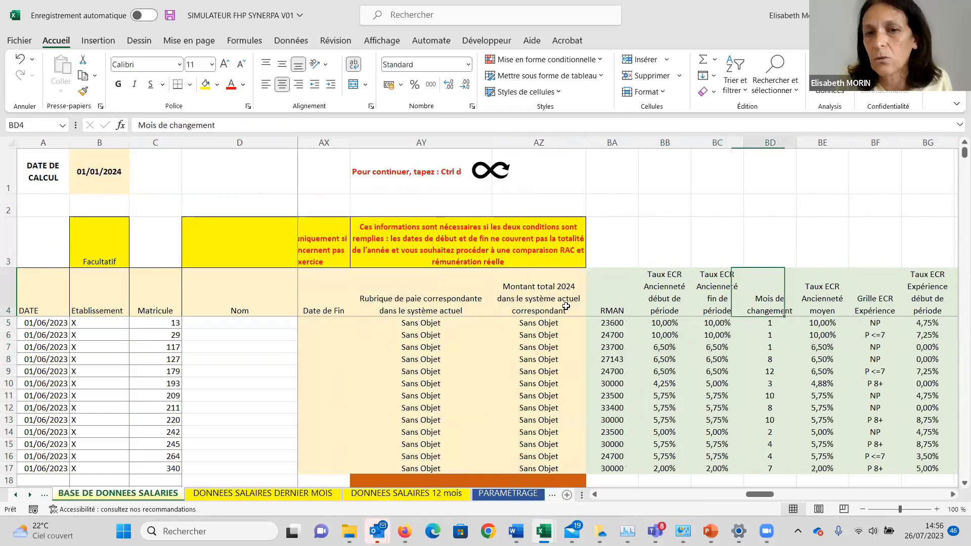
{"action": "key", "text": "Right"}
{"action": "key", "text": "Right"}
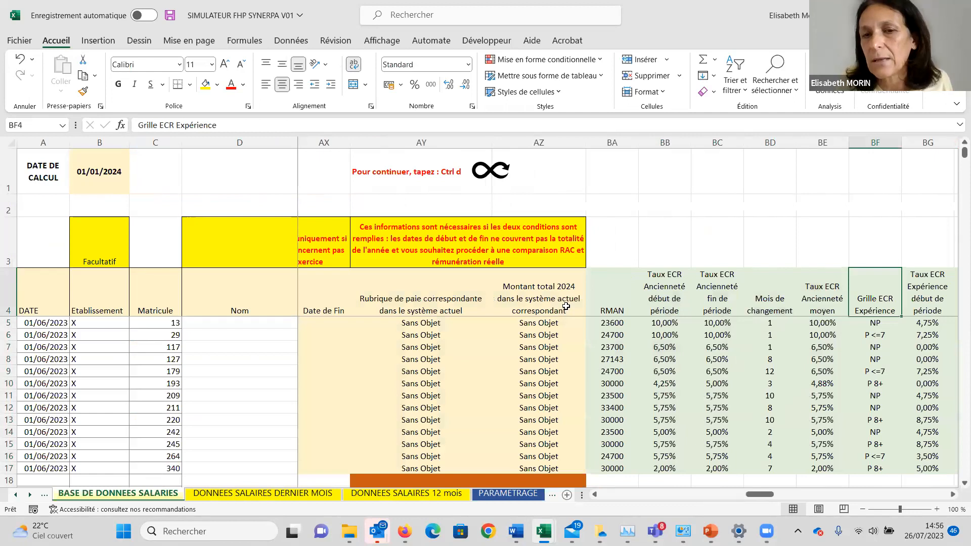
{"action": "key", "text": "Right"}
{"action": "key", "text": "Right"}
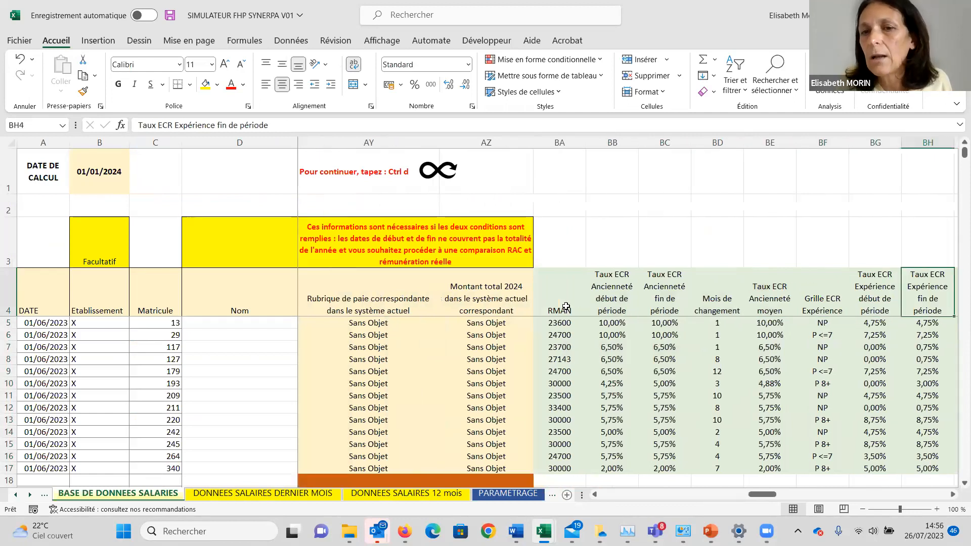
Examine the calculated columns from the average experience rate in BJ through RAC, Ancienneté and ECR Compétence durations to ECR Compétence 1 in BS.
{"action": "key", "text": "Right"}
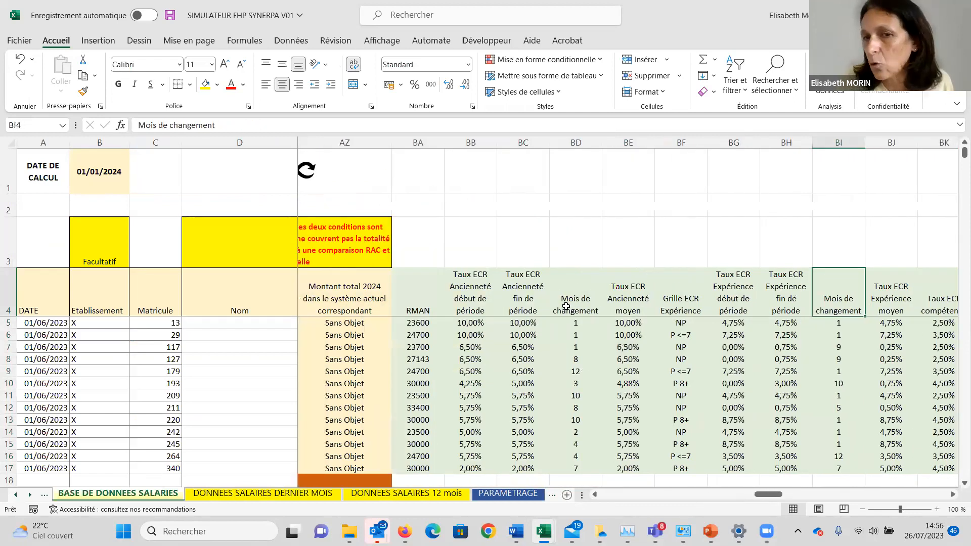
{"action": "key", "text": "Right"}
{"action": "key", "text": "Right"}
{"action": "key", "text": "Right"}
{"action": "key", "text": "Right"}
{"action": "key", "text": "Right"}
{"action": "key", "text": "Right"}
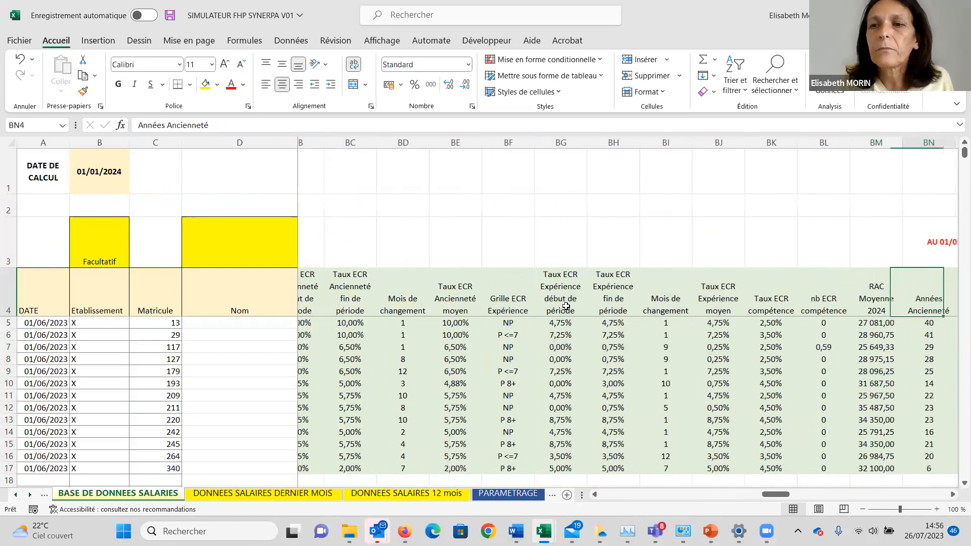
{"action": "key", "text": "Right"}
{"action": "key", "text": "Right"}
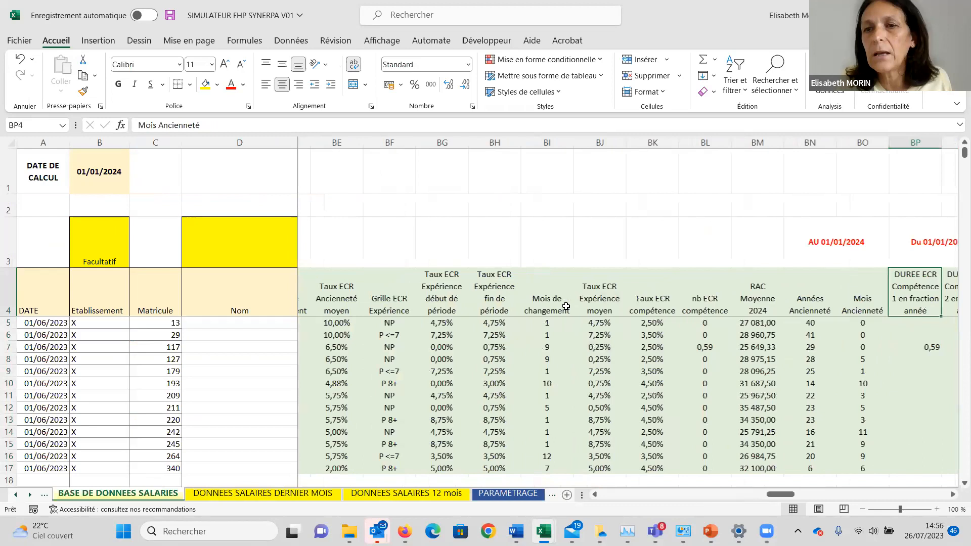
{"action": "key", "text": "Right"}
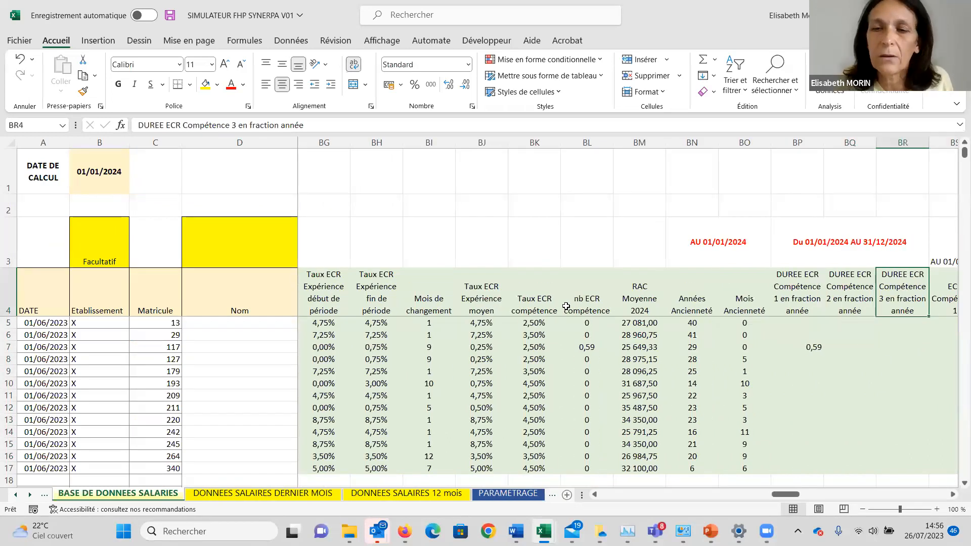
Examine the remaining calculated columns, from the ECR Compétence rates through end-of-period Ancienneté and Expérience to the TOTAL cells beyond BX.
{"action": "key", "text": "Right"}
{"action": "key", "text": "Right"}
{"action": "key", "text": "Right"}
{"action": "key", "text": "Right"}
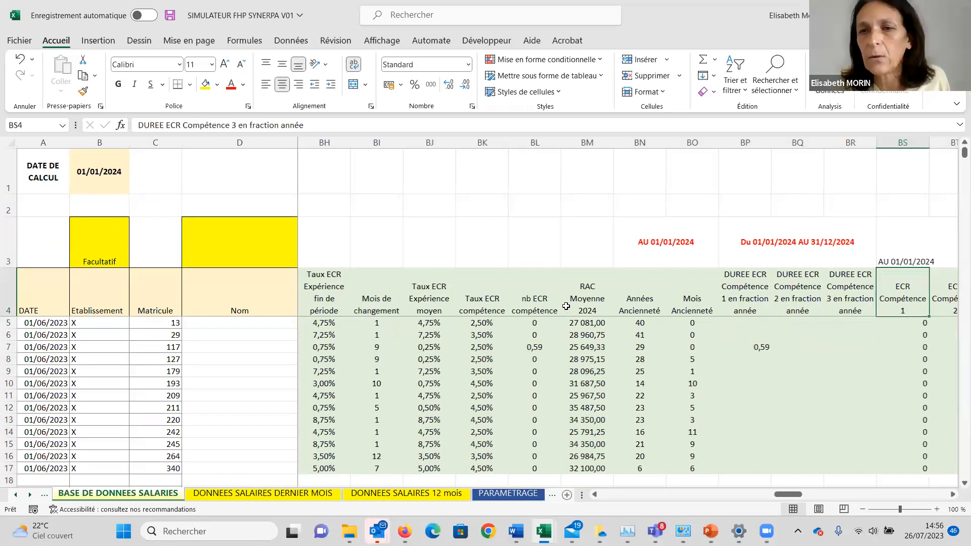
{"action": "key", "text": "Right"}
{"action": "key", "text": "Right"}
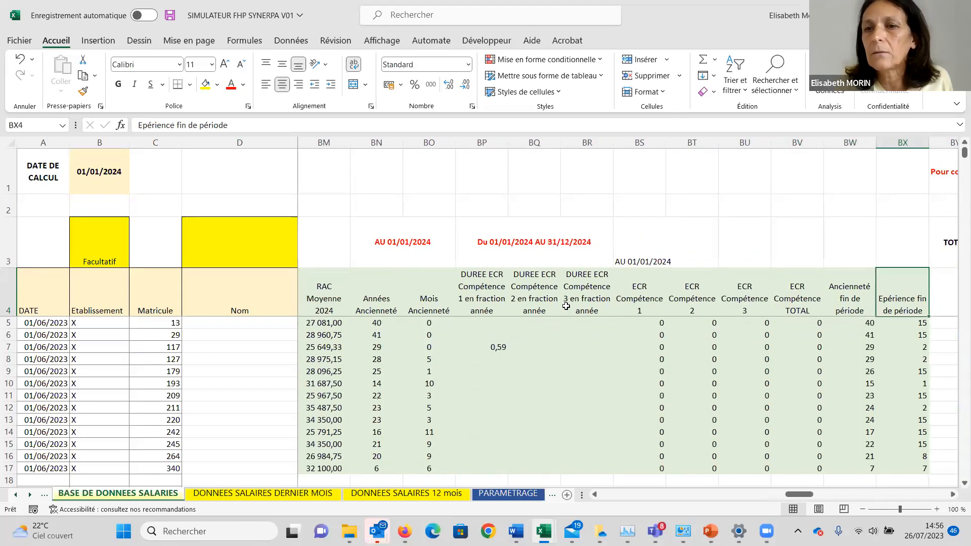
{"action": "key", "text": "Right"}
{"action": "key", "text": "Right"}
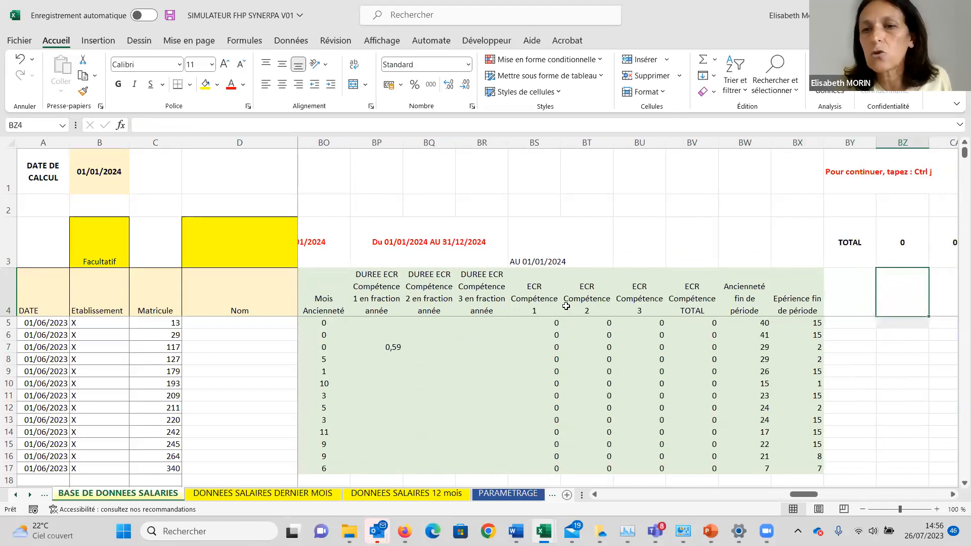
{"action": "key", "text": "Left"}
{"action": "key", "text": "Left"}
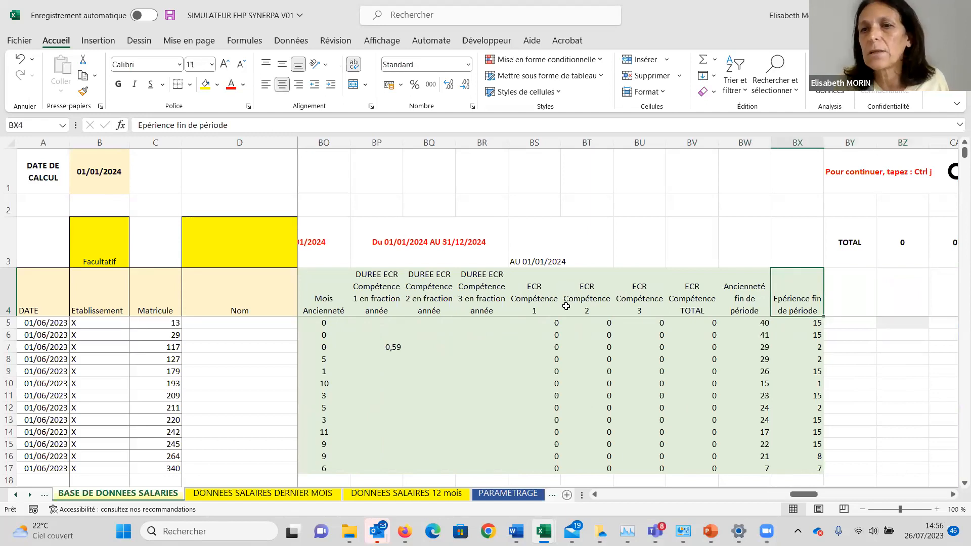
{"action": "key", "text": "Right"}
{"action": "key", "text": "Right"}
{"action": "key", "text": "Right"}
{"action": "key", "text": "Right"}
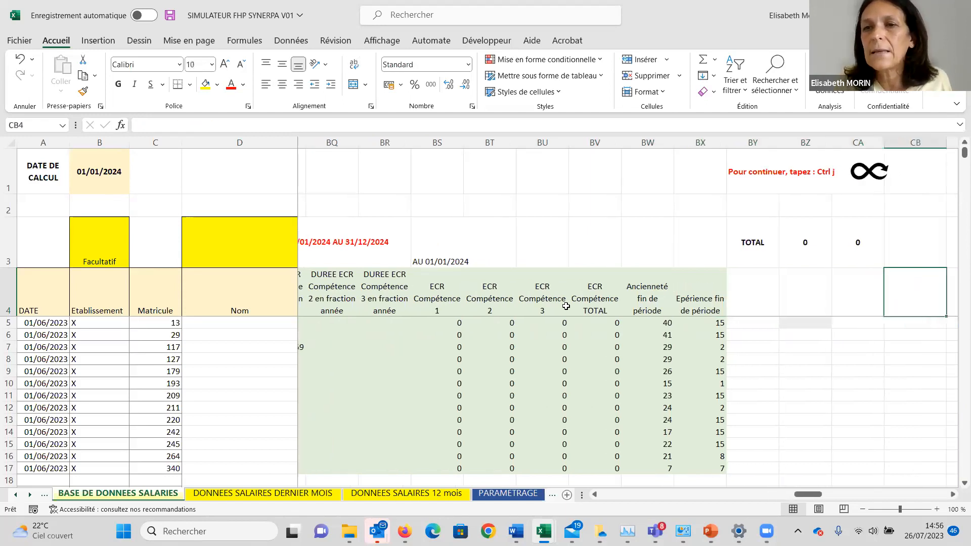
{"action": "key", "text": "Right"}
{"action": "key", "text": "Left"}
{"action": "key", "text": "Left"}
{"action": "key", "text": "Left"}
{"action": "key", "text": "Left"}
{"action": "key", "text": "Left"}
{"action": "key", "text": "Left"}
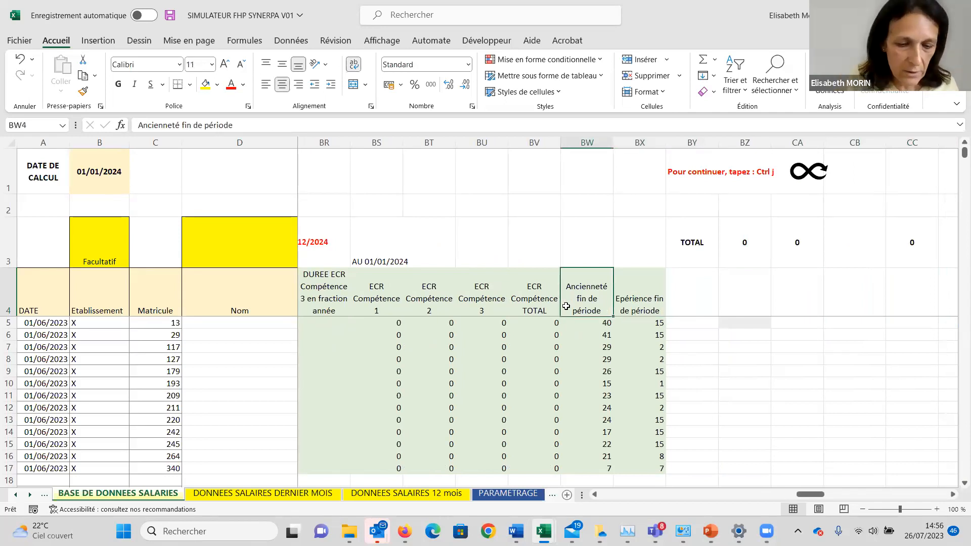
Review the options of the simulator's "Pour continuer" dialog, select Arrêter, and close the dialog.
{"action": "key", "text": "ctrl+j"}
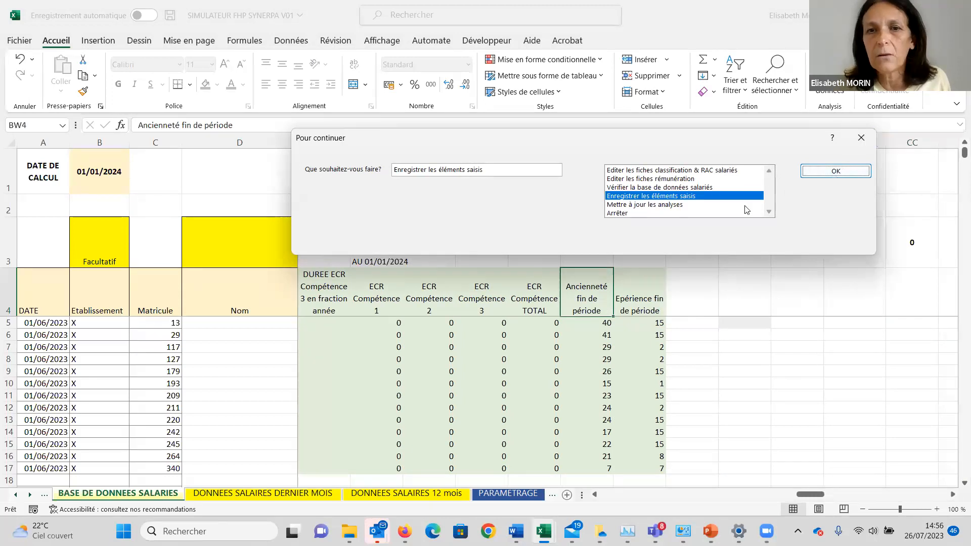
{"action": "left_click", "coordinate": [615, 215]}
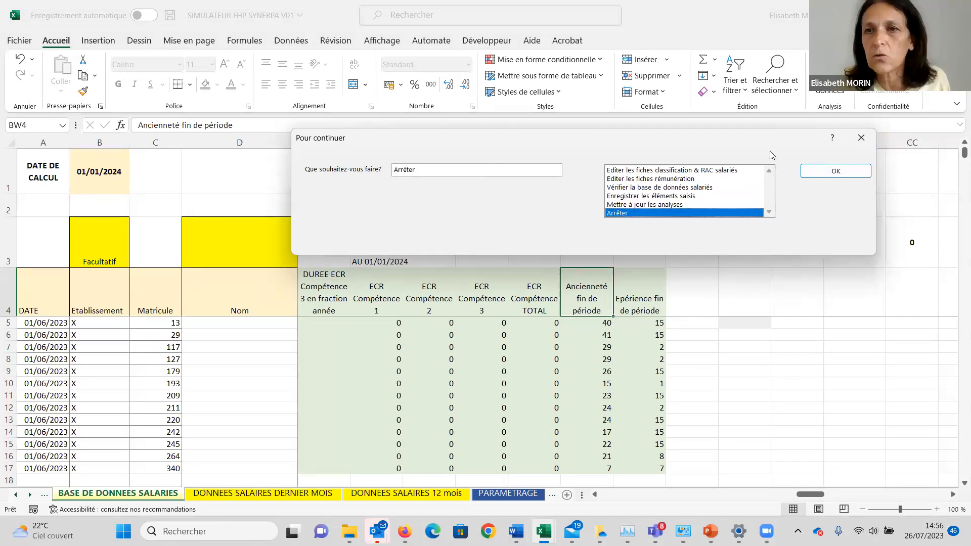
{"action": "left_click", "coordinate": [861, 138]}
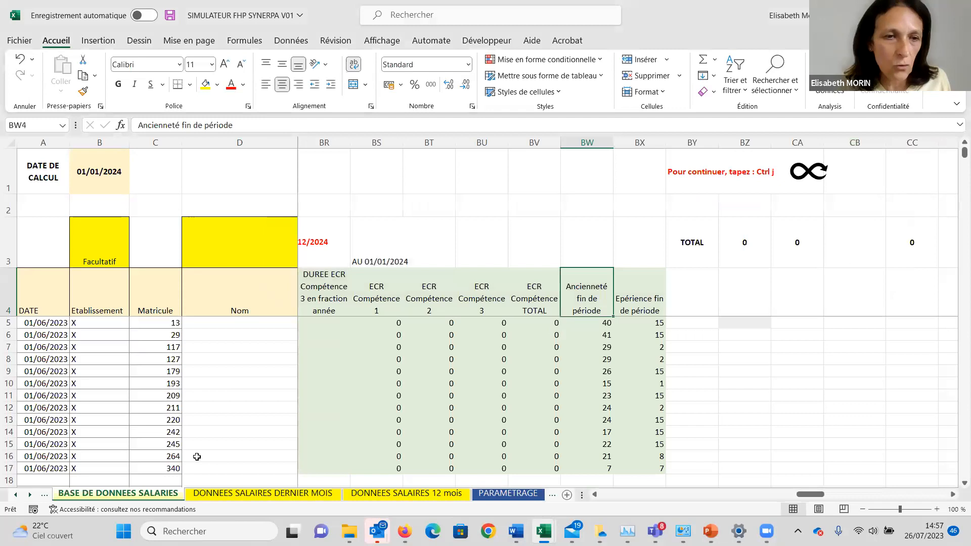
Show the DONNEES SALAIRES DERNIER MOIS sheet, then switch to the BDD1 workbook and go to the start of its SALAIRES 1 MOIS sheet.
{"action": "left_click", "coordinate": [210, 494]}
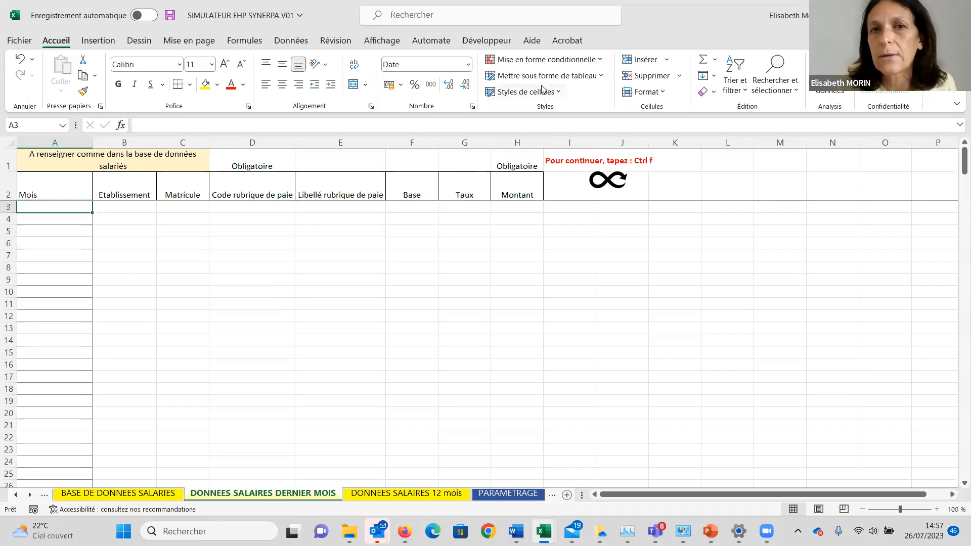
{"action": "key", "text": "ctrl+f"}
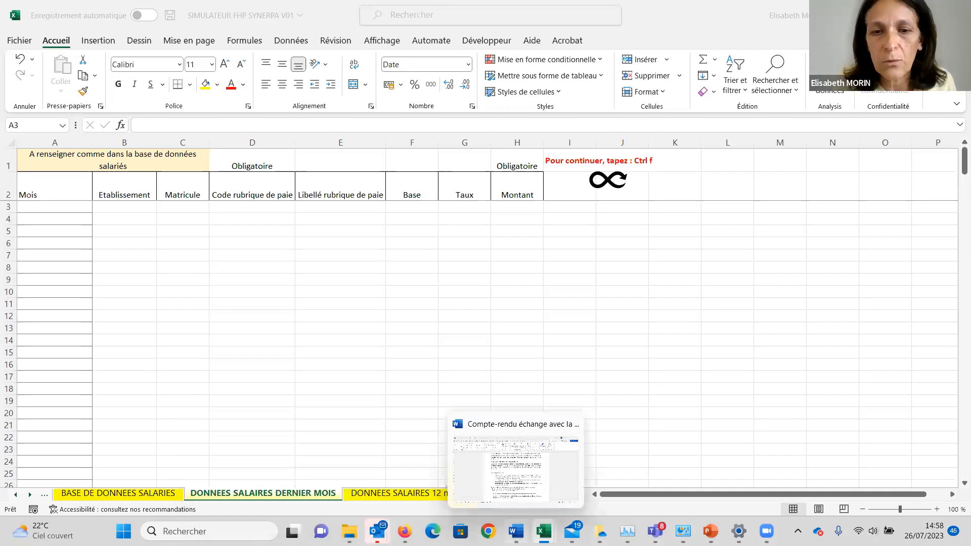
{"action": "mouse_move", "coordinate": [544, 531]}
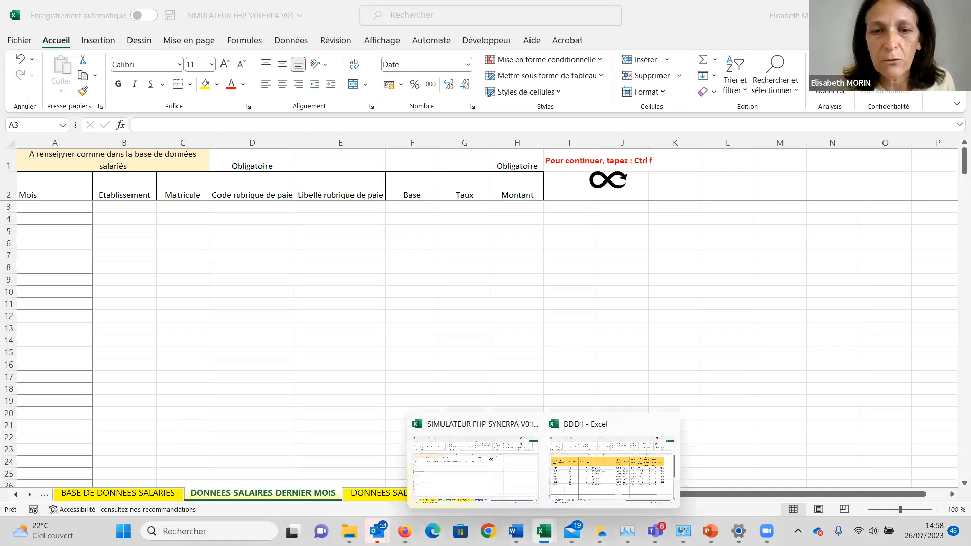
{"action": "left_click", "coordinate": [564, 493]}
{"action": "left_click", "coordinate": [158, 487]}
{"action": "key", "text": "ctrl+Home"}
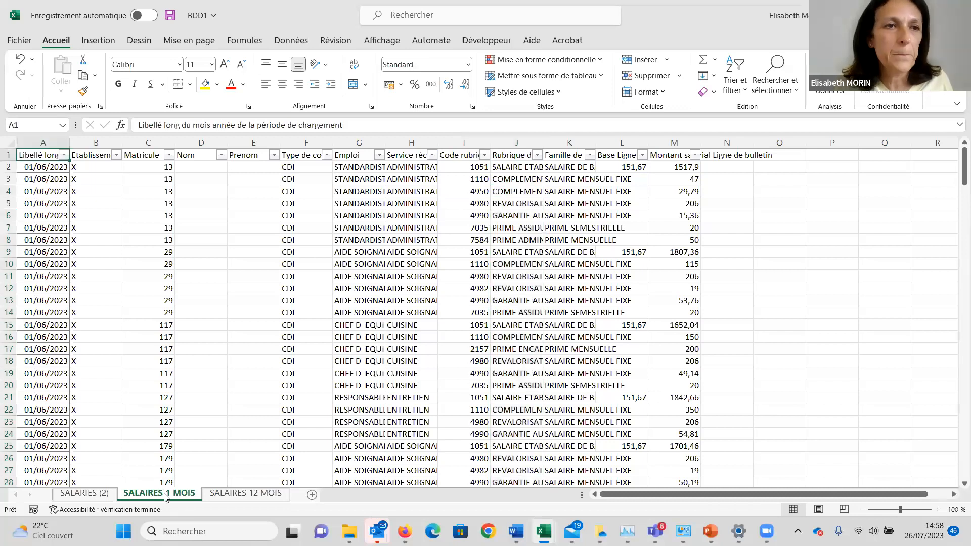
Copy the month, Etablissement and Matricule data from row 2 down to the last row, A2:C242.
{"action": "key", "text": "Down"}
{"action": "key", "text": "shift+Right"}
{"action": "key", "text": "shift+Right"}
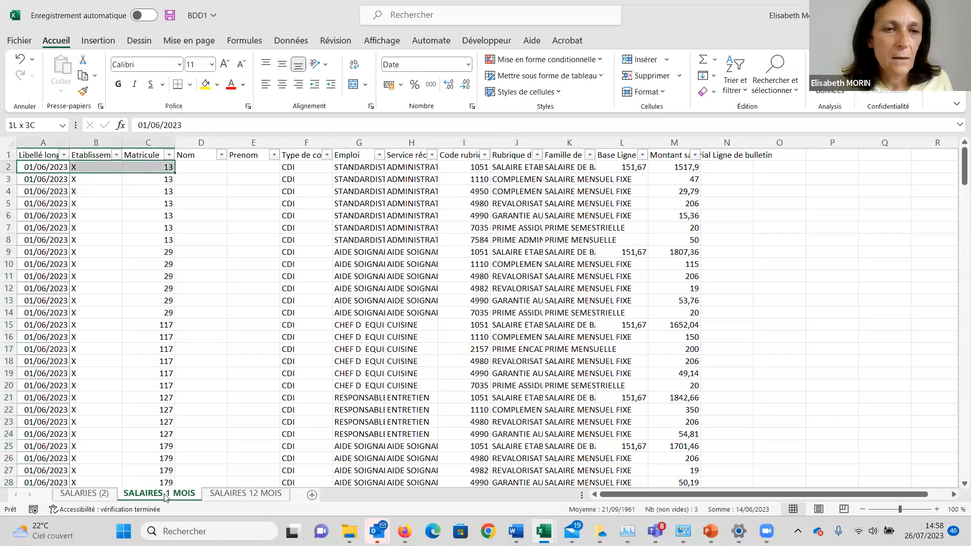
{"action": "key", "text": "ctrl+shift+Down"}
{"action": "key", "text": "ctrl+c"}
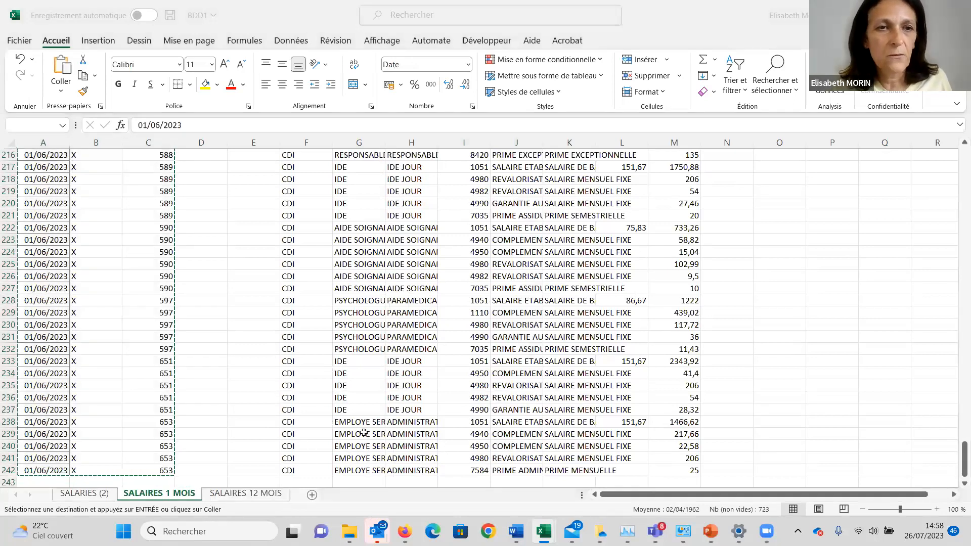
Switch to the SIMULATEUR FHP SYNERPA V01 workbook and paste the copied columns at A3 of DONNEES SALAIRES DERNIER MOIS.
{"action": "left_click", "coordinate": [332, 323]}
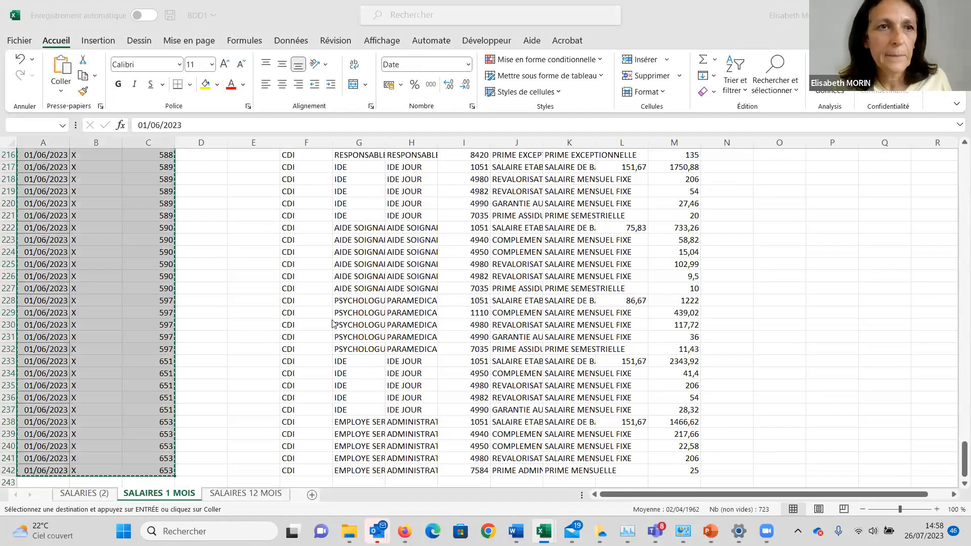
{"action": "key", "text": "alt+Tab"}
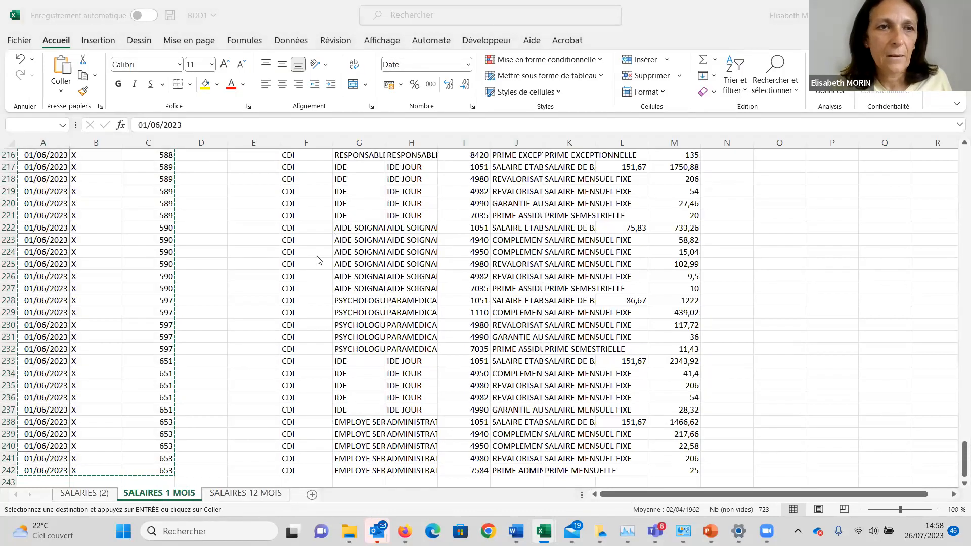
{"action": "key", "text": "alt+Tab"}
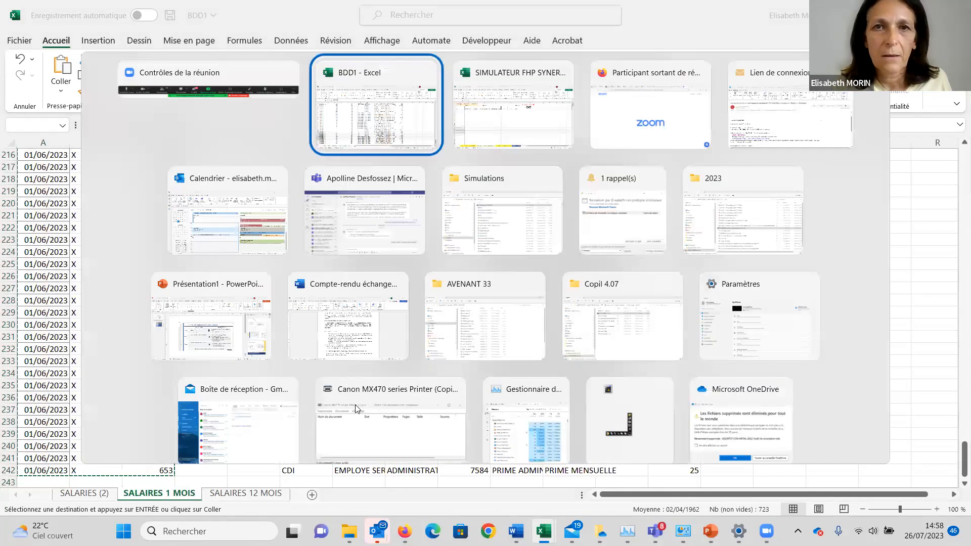
{"action": "key", "text": "Tab"}
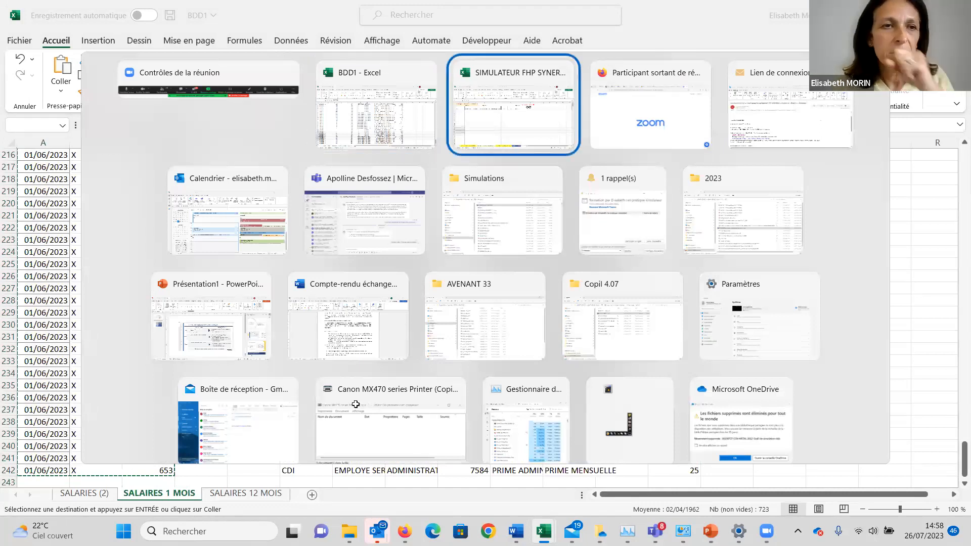
{"action": "key", "text": "Return"}
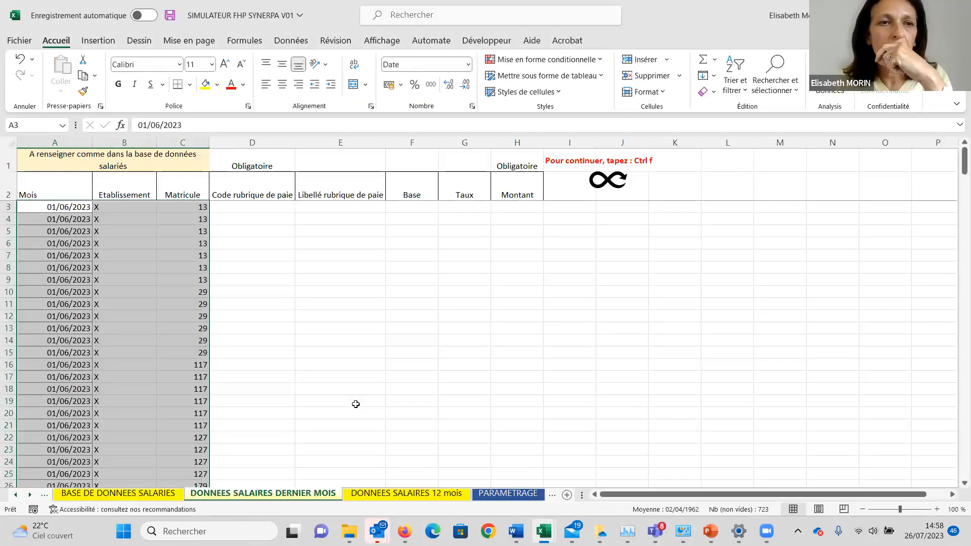
Select D3 as the destination, then copy the Code rubrique and Rubrique de paie data, I2:J242, from BDD1's SALAIRES 1 MOIS sheet.
{"action": "key", "text": "Right"}
{"action": "key", "text": "Right"}
{"action": "key", "text": "Right"}
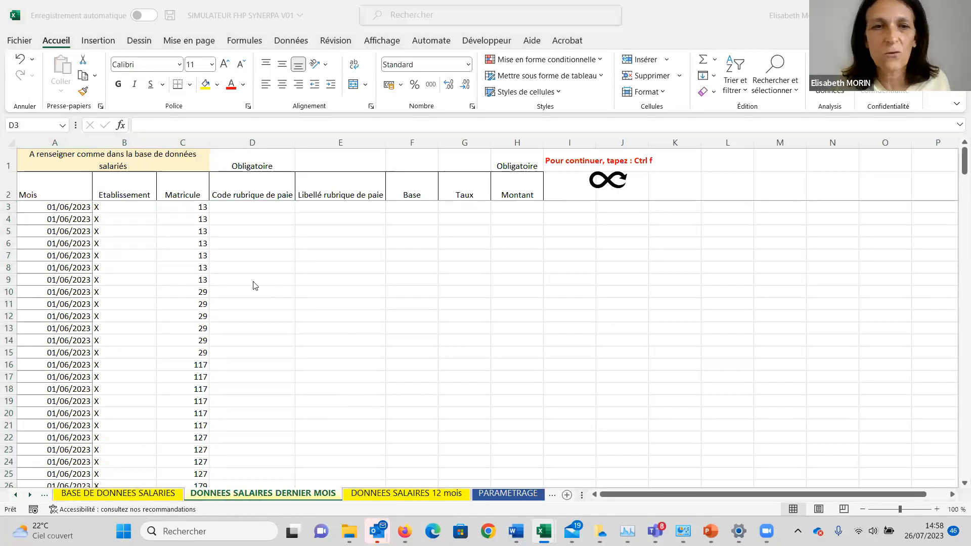
{"action": "left_click", "coordinate": [294, 261]}
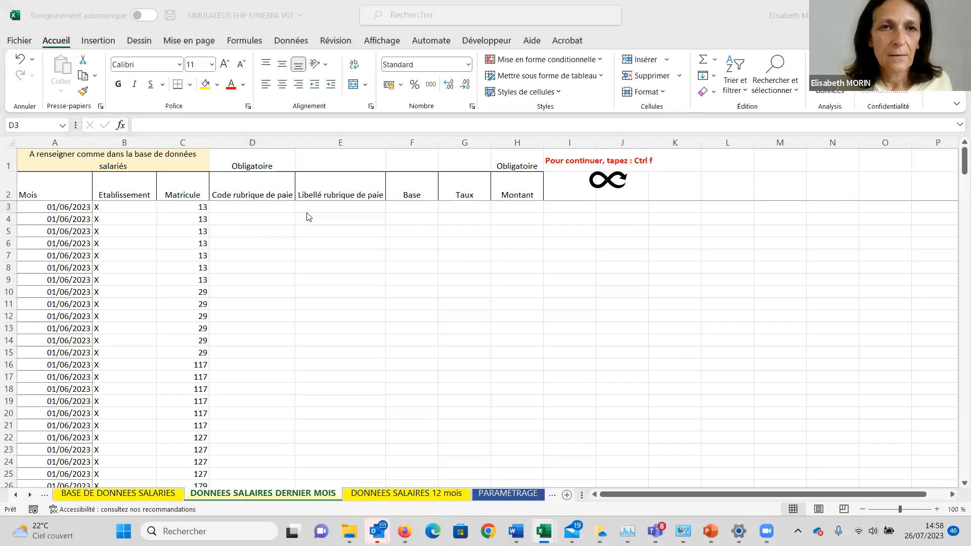
{"action": "key", "text": "alt+Tab"}
{"action": "key", "text": "alt+Tab"}
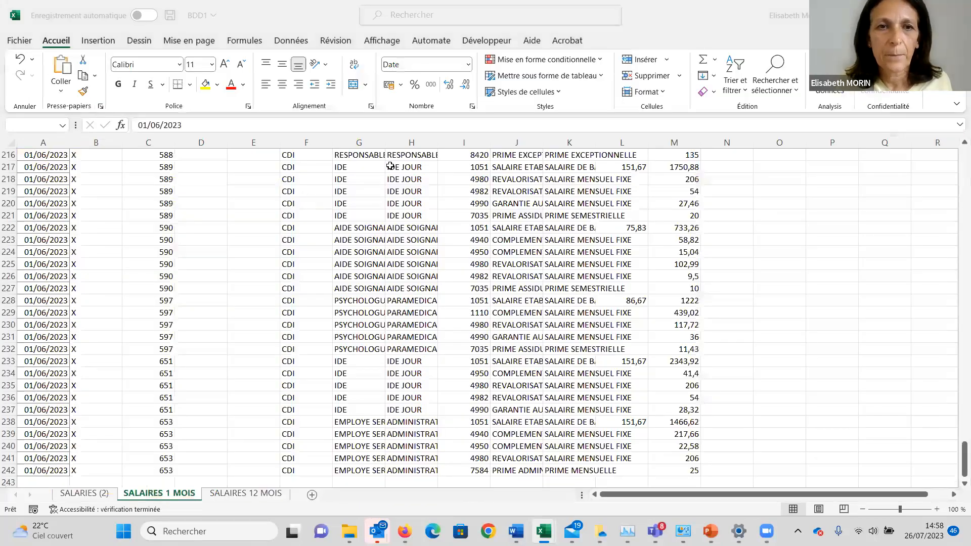
{"action": "key", "text": "Up"}
{"action": "key", "text": "ctrl+Up"}
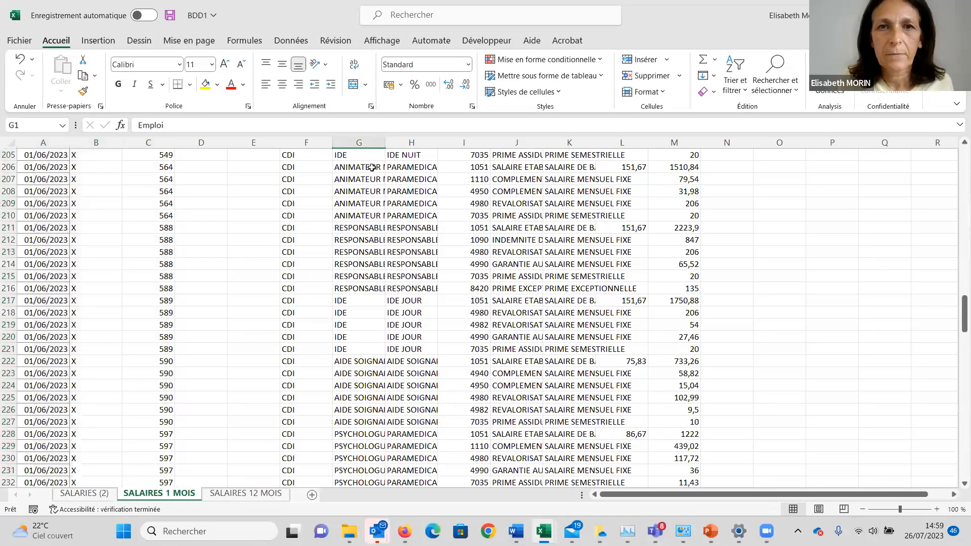
{"action": "key", "text": "Right"}
{"action": "key", "text": "Right"}
{"action": "key", "text": "Down"}
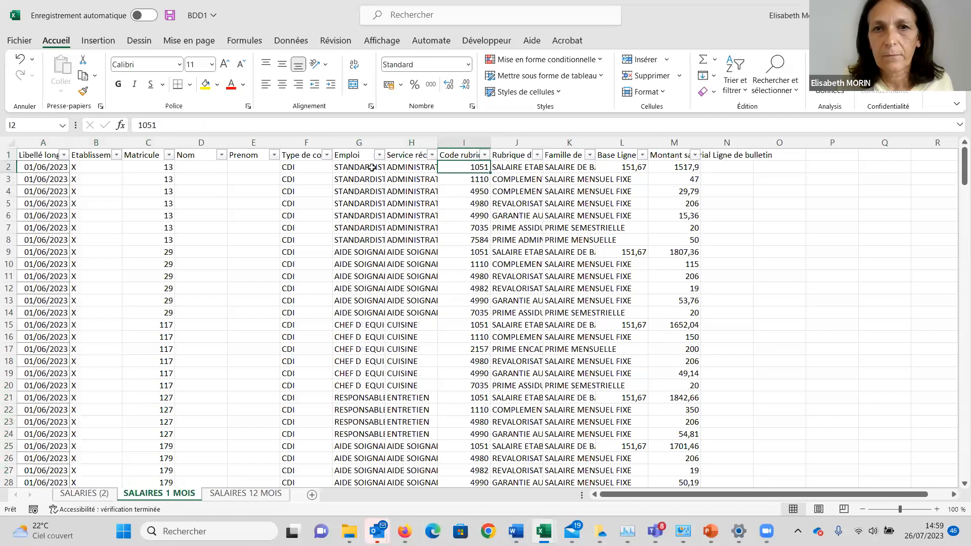
{"action": "key", "text": "shift+Right"}
{"action": "key", "text": "ctrl+shift+Down"}
{"action": "key", "text": "ctrl+c"}
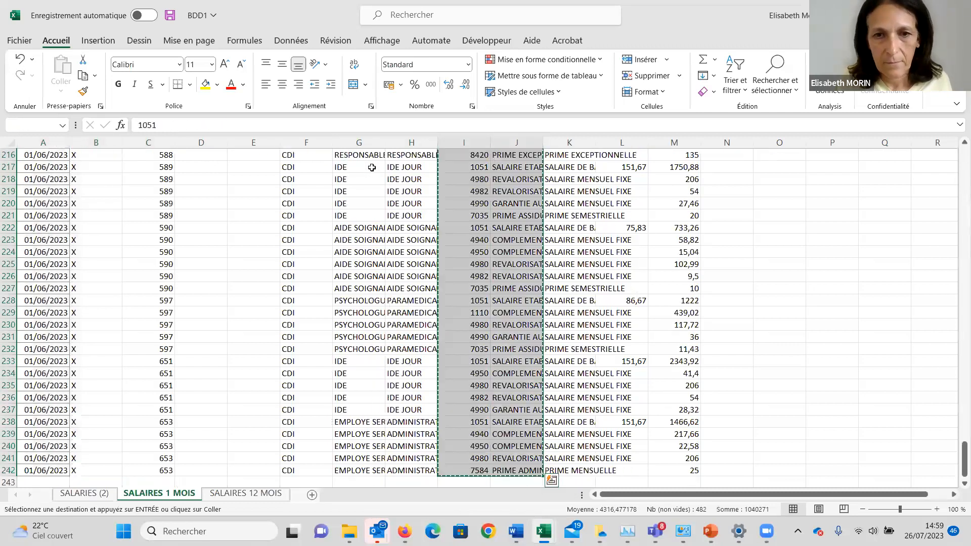
Paste the pay item codes and labels at D3 of DONNEES SALAIRES DERNIER MOIS, then select H3 in the Montant column.
{"action": "key", "text": "alt+Tab"}
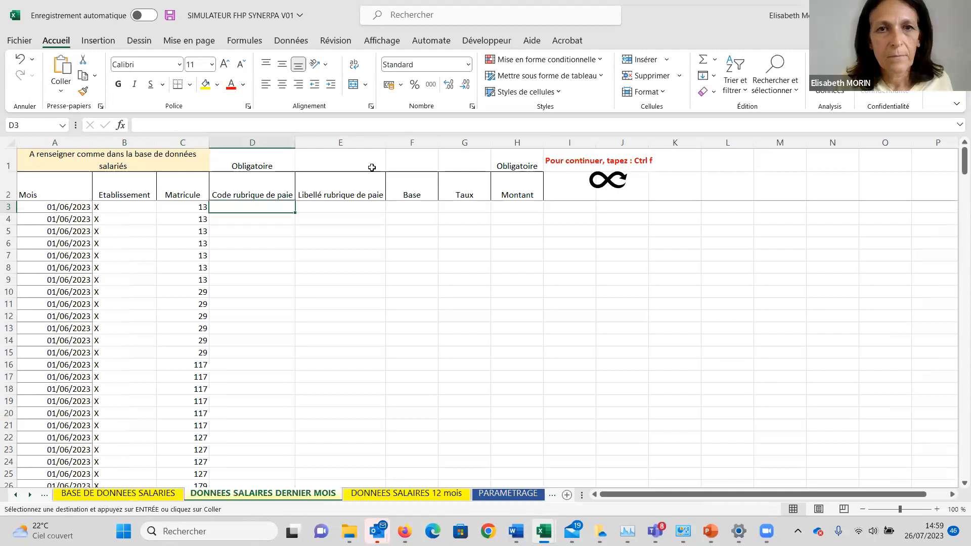
{"action": "key", "text": "ctrl+v"}
{"action": "key", "text": "Right"}
{"action": "key", "text": "Right"}
{"action": "key", "text": "Right"}
{"action": "key", "text": "Right"}
Run the simulator's continuation macro to reach the DONNEES SALAIRES 12 mois sheet and acknowledge its message about the last 12 months' data.
{"action": "key", "text": "ctrl+f"}
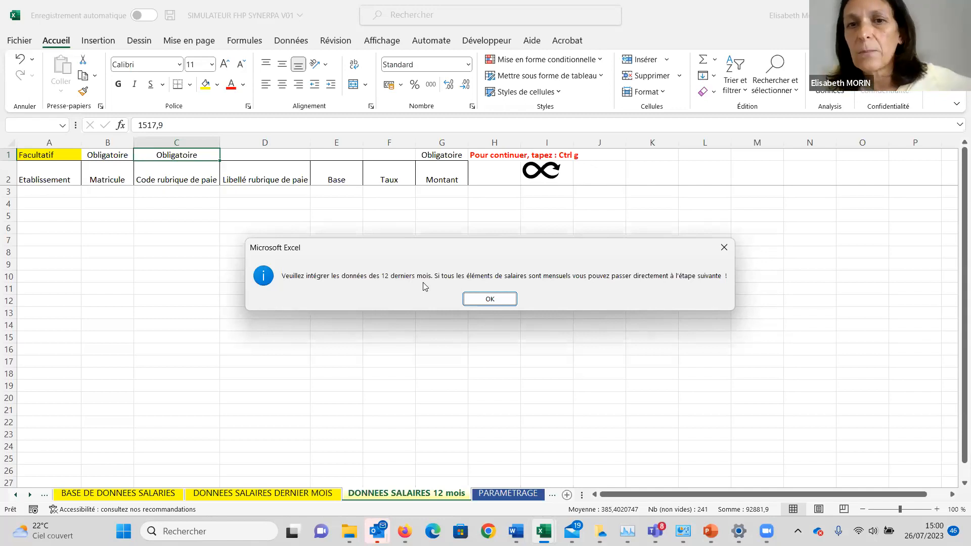
{"action": "left_click", "coordinate": [490, 299]}
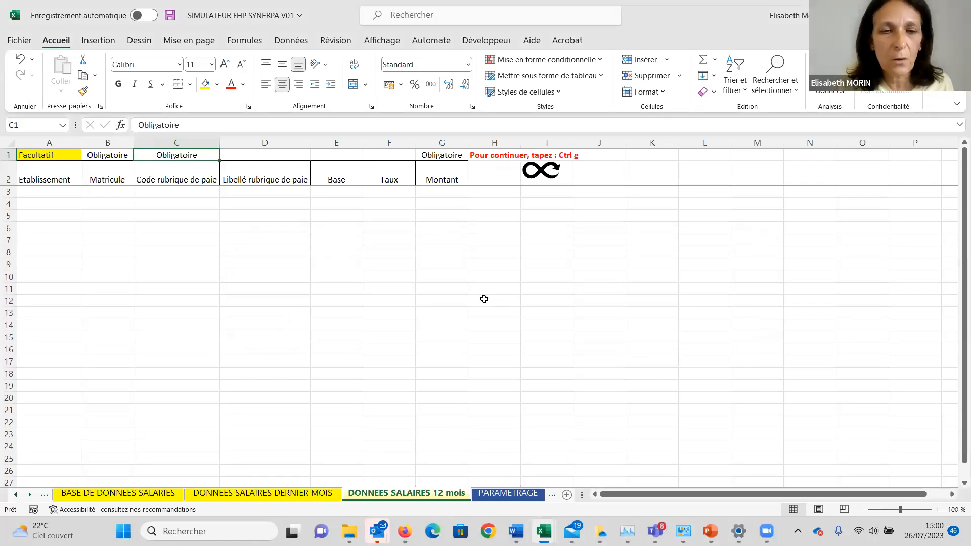
{"action": "key", "text": "ctrl+g"}
Open BDD1's SALAIRES 12 MOIS sheet and copy the Etablissement and Matricule data, A2:B354.
{"action": "left_click", "coordinate": [281, 495]}
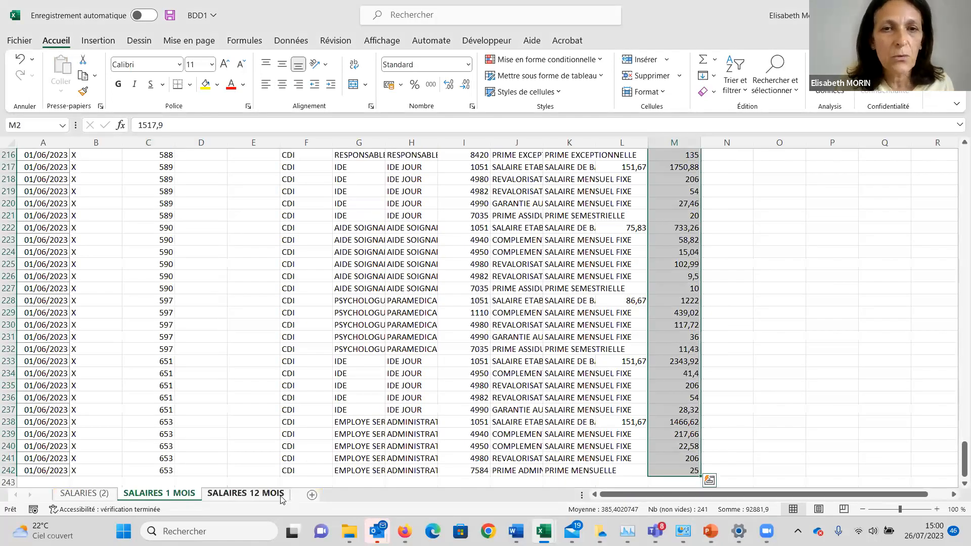
{"action": "key", "text": "Home"}
{"action": "key", "text": "Down"}
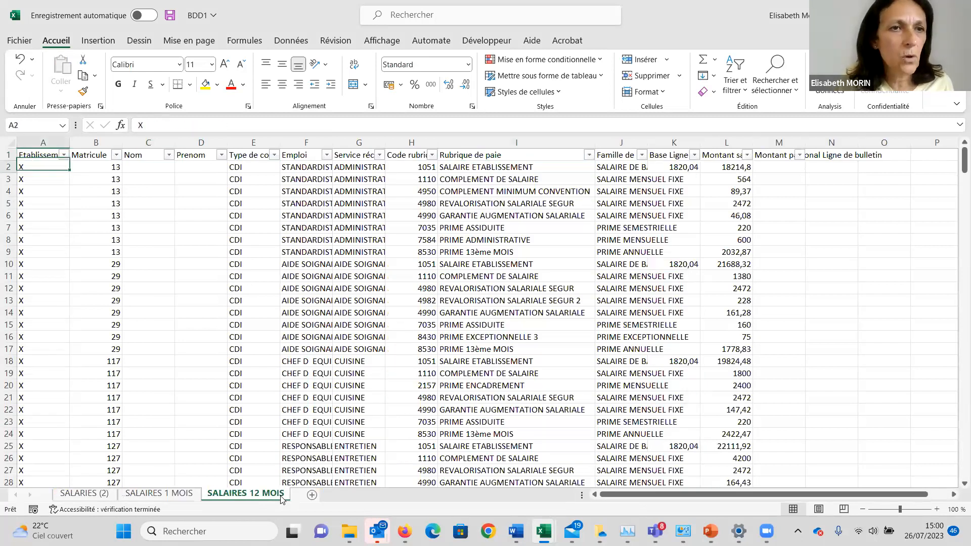
{"action": "key", "text": "shift+Right"}
{"action": "key", "text": "ctrl+shift+Down"}
{"action": "key", "text": "ctrl+c"}
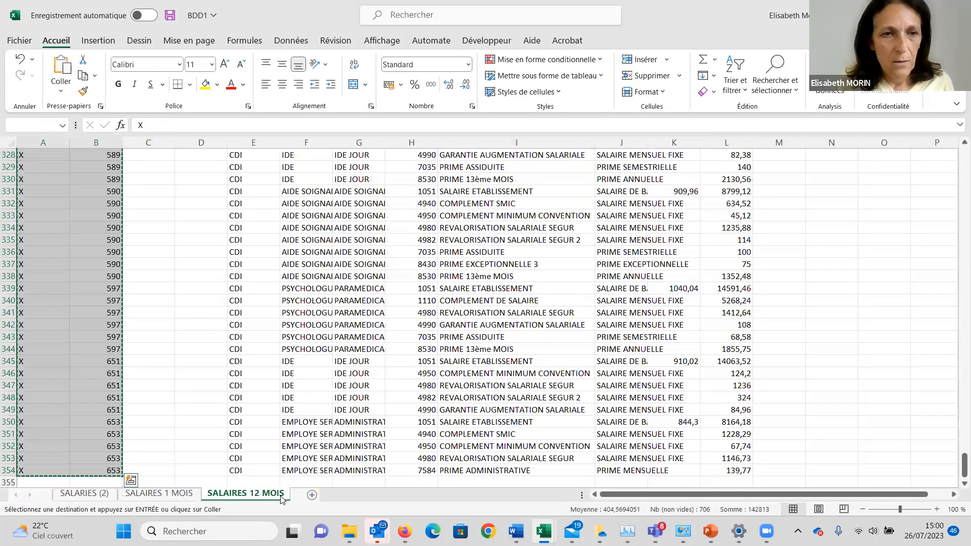
Paste the copied Etablissement and Matricule data at A3 of the simulator's DONNEES SALAIRES 12 mois sheet.
{"action": "key", "text": "alt+Tab"}
{"action": "key", "text": "Down"}
{"action": "key", "text": "Down"}
{"action": "key", "text": "Home"}
{"action": "key", "text": "Return"}
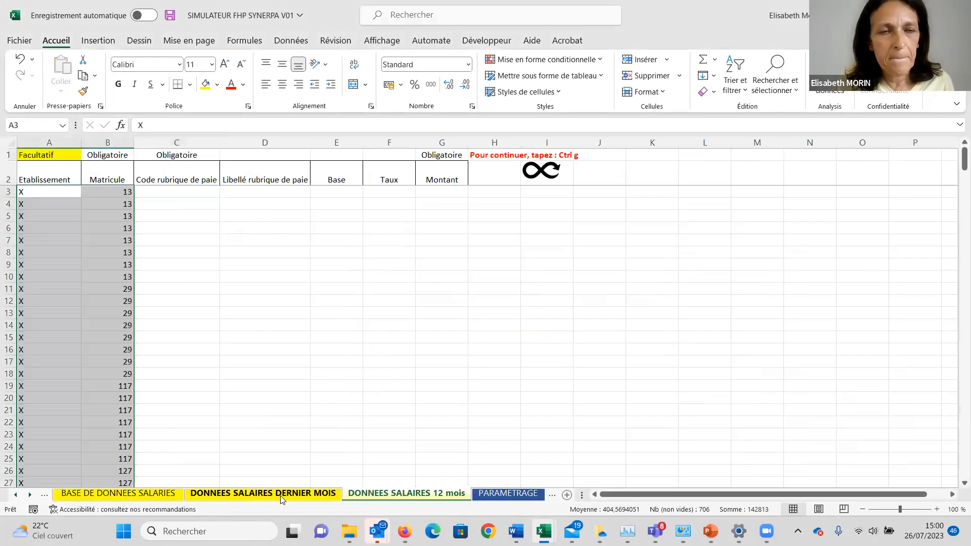
Select C3 in the simulator, then copy the pay item codes and labels, H2:I354, from BDD1's SALAIRES 12 MOIS sheet.
{"action": "key", "text": "Right"}
{"action": "key", "text": "Right"}
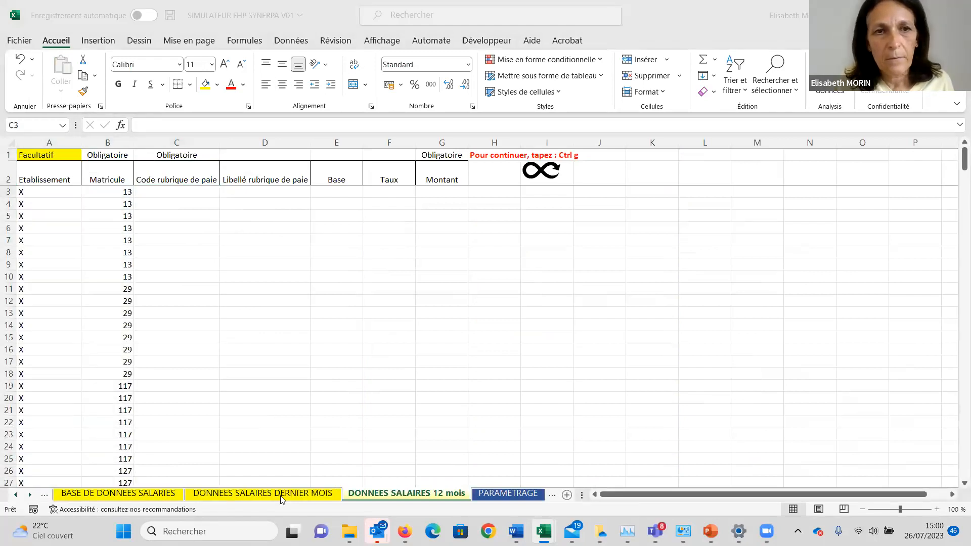
{"action": "key", "text": "alt+Tab"}
{"action": "key", "text": "ctrl+Home"}
{"action": "key", "text": "Right"}
{"action": "key", "text": "Right"}
{"action": "key", "text": "Right"}
{"action": "key", "text": "Right"}
{"action": "key", "text": "Right"}
{"action": "key", "text": "Right"}
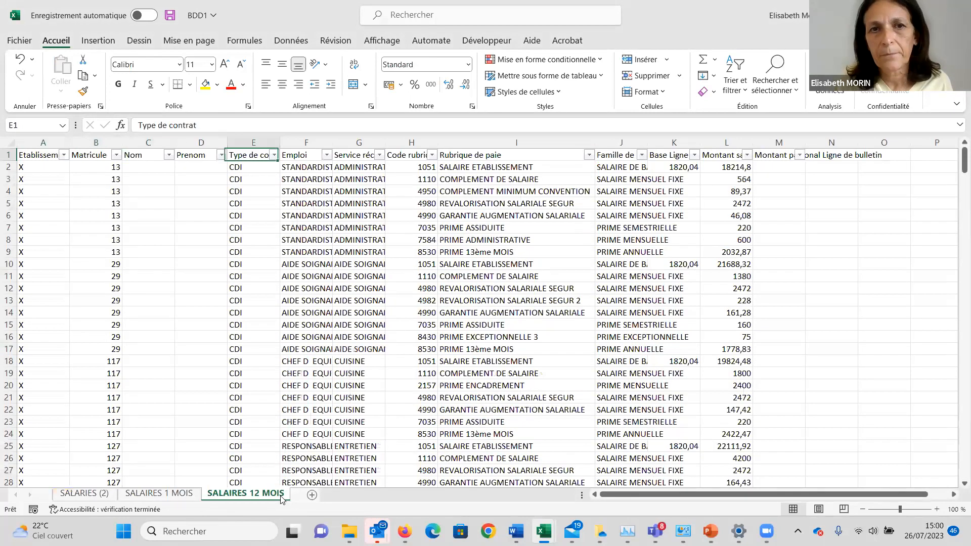
{"action": "key", "text": "Right"}
{"action": "key", "text": "Down"}
{"action": "key", "text": "shift+Right"}
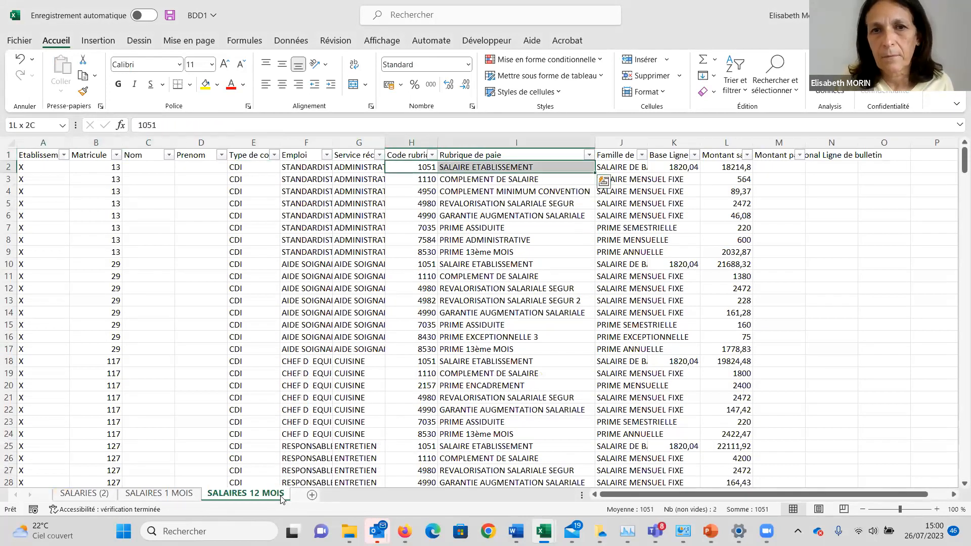
{"action": "key", "text": "ctrl+shift+Down"}
{"action": "key", "text": "ctrl+c"}
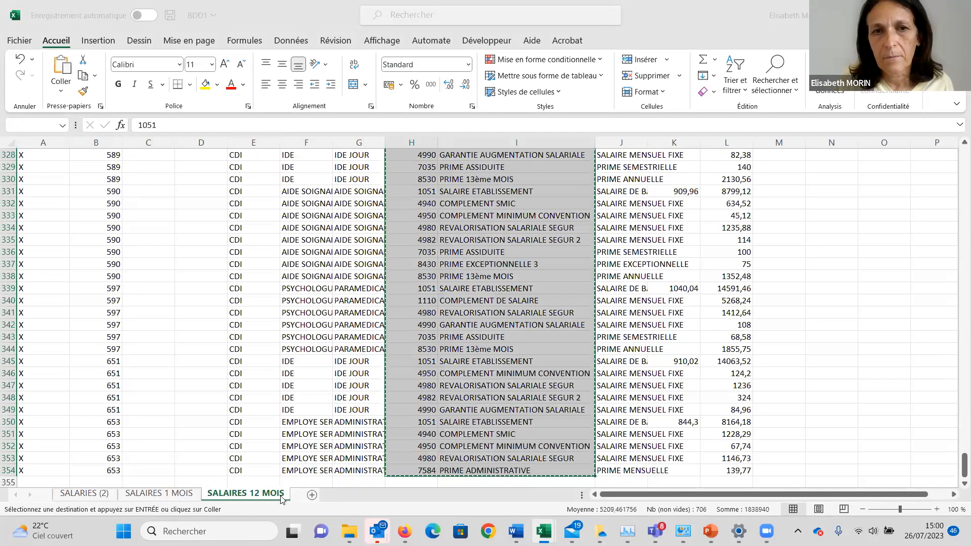
Paste the pay item codes and labels at C3 of the simulator's DONNEES SALAIRES 12 mois sheet, then select G3 in the Montant column.
{"action": "key", "text": "alt+Tab"}
{"action": "key", "text": "ctrl+v"}
{"action": "key", "text": "Right"}
{"action": "key", "text": "Right"}
Copy the amounts in L2:L354 of BDD1's SALAIRES 12 MOIS sheet and paste them at G3 of the simulator's 12-month sheet.
{"action": "key", "text": "Right"}
{"action": "key", "text": "Right"}
{"action": "key", "text": "Left"}
{"action": "key", "text": "Right"}
{"action": "key", "text": "alt+Tab"}
{"action": "key", "text": "Up"}
{"action": "key", "text": "Down"}
{"action": "key", "text": "Right"}
{"action": "key", "text": "Right"}
{"action": "key", "text": "Right"}
{"action": "key", "text": "Right"}
{"action": "key", "text": "ctrl+shift+Down"}
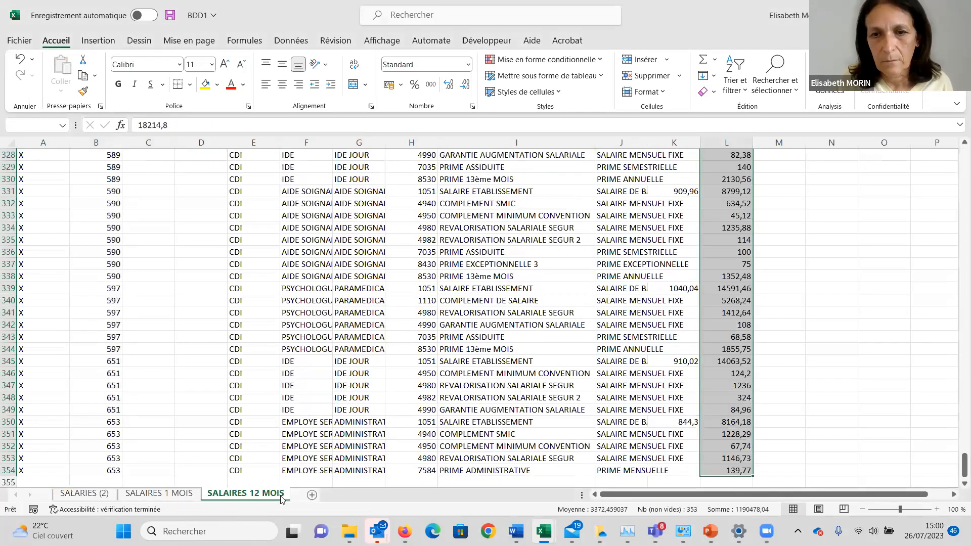
{"action": "key", "text": "ctrl+c"}
{"action": "key", "text": "alt+Tab"}
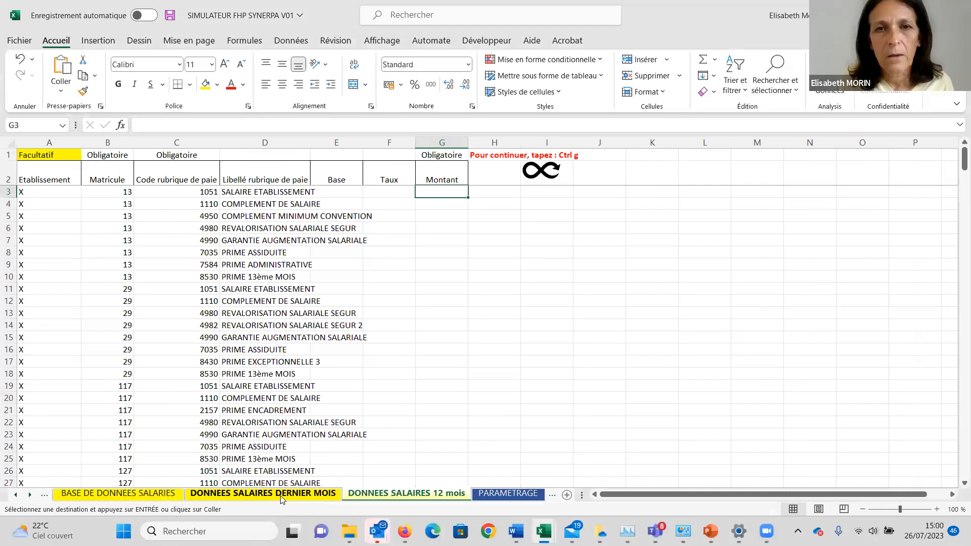
{"action": "key", "text": "ctrl+v"}
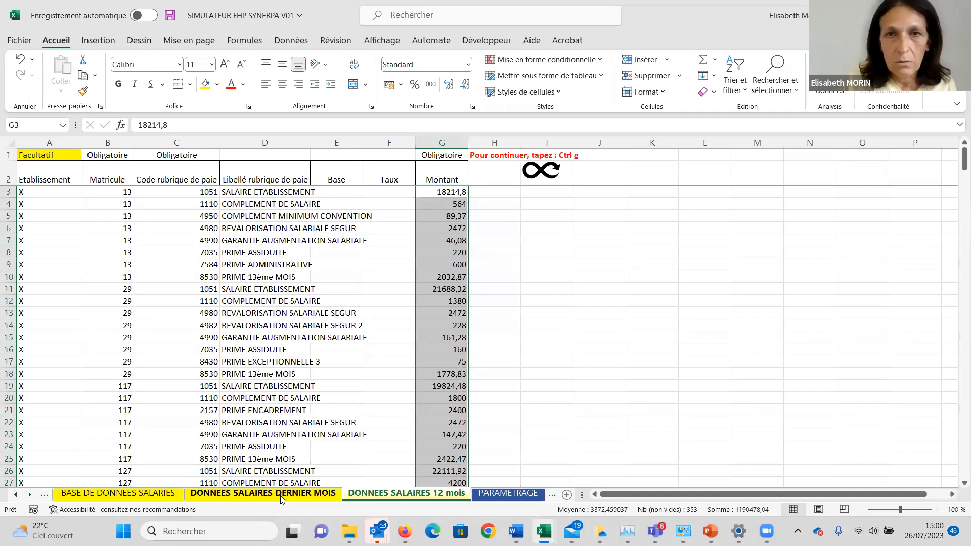
Run the simulator's continuation macro to reach the PARAMETRAGE sheet and acknowledge its message about the RAC comparison.
{"action": "key", "text": "ctrl+q"}
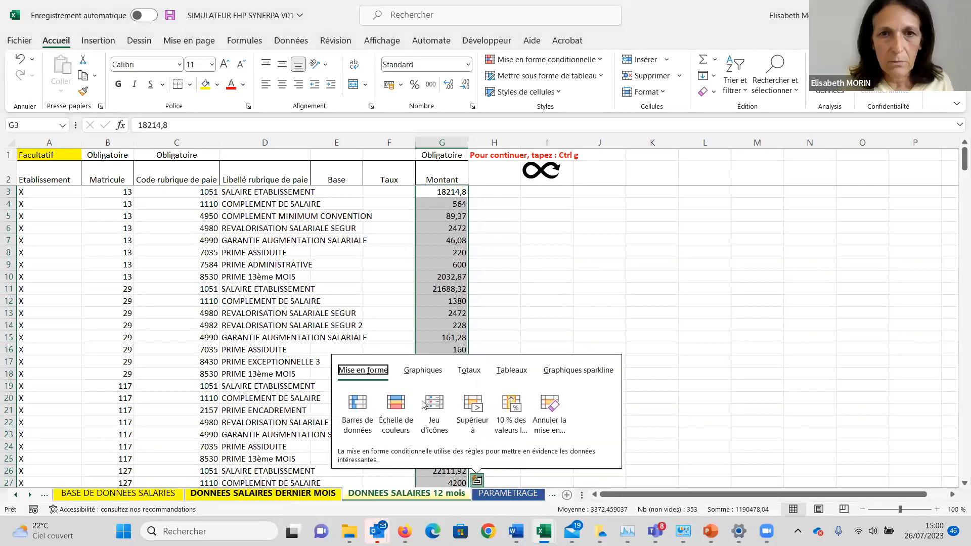
{"action": "left_click", "coordinate": [605, 238]}
{"action": "key", "text": "ctrl+g"}
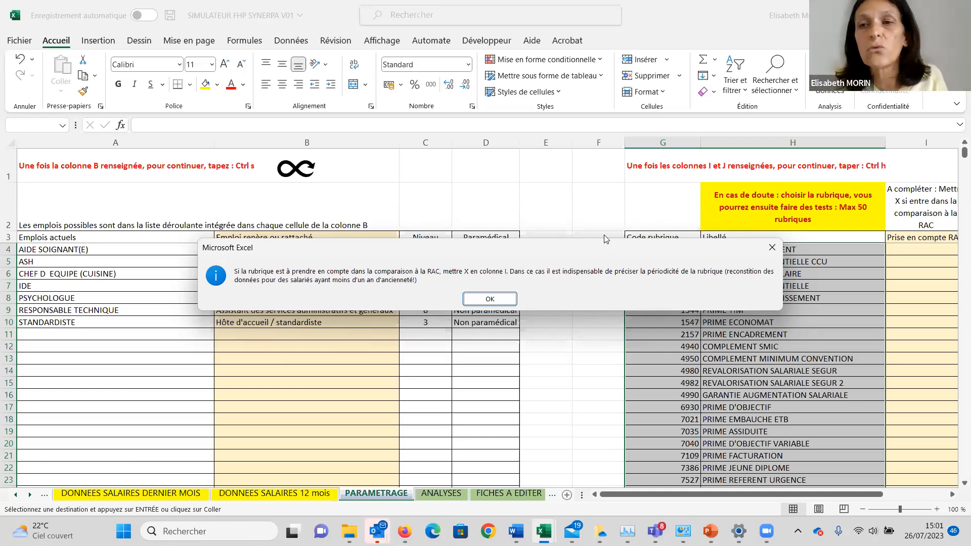
{"action": "left_click", "coordinate": [490, 299]}
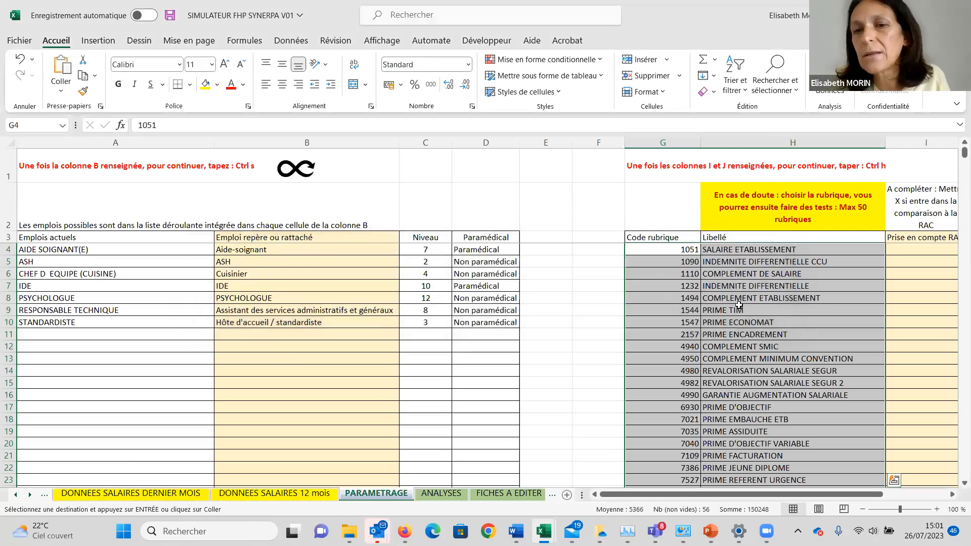
Mark SALAIRE ETABLISSEMENT with X in the Prise en compte RAC column, cell I4.
{"action": "left_click", "coordinate": [729, 305]}
{"action": "key", "text": "Right"}
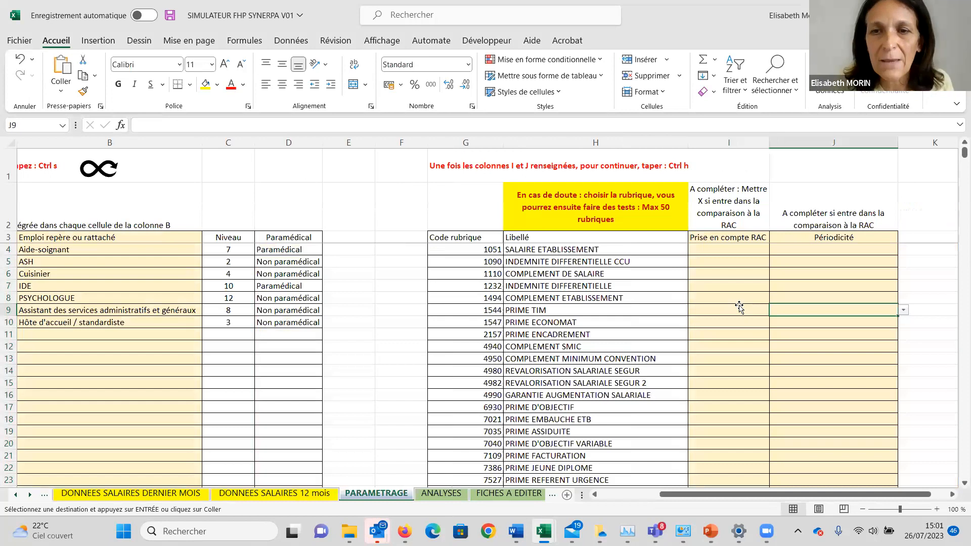
{"action": "key", "text": "Up"}
{"action": "key", "text": "Up"}
{"action": "key", "text": "Up"}
{"action": "key", "text": "Up"}
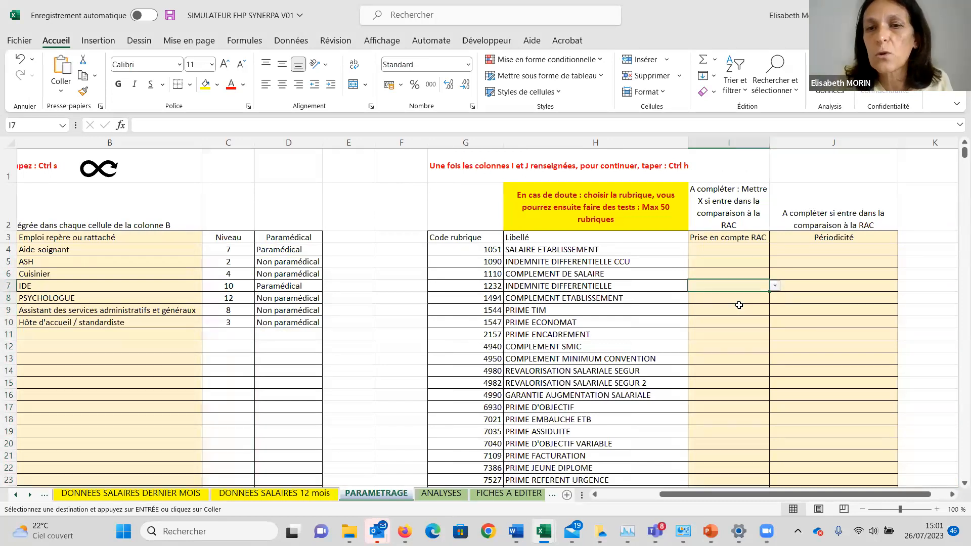
{"action": "key", "text": "Up"}
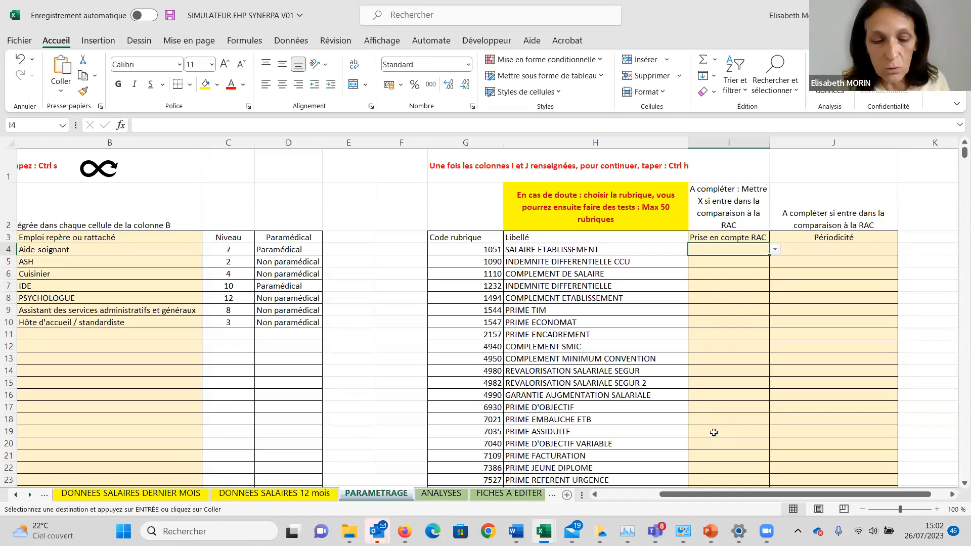
{"action": "type", "text": "X"}
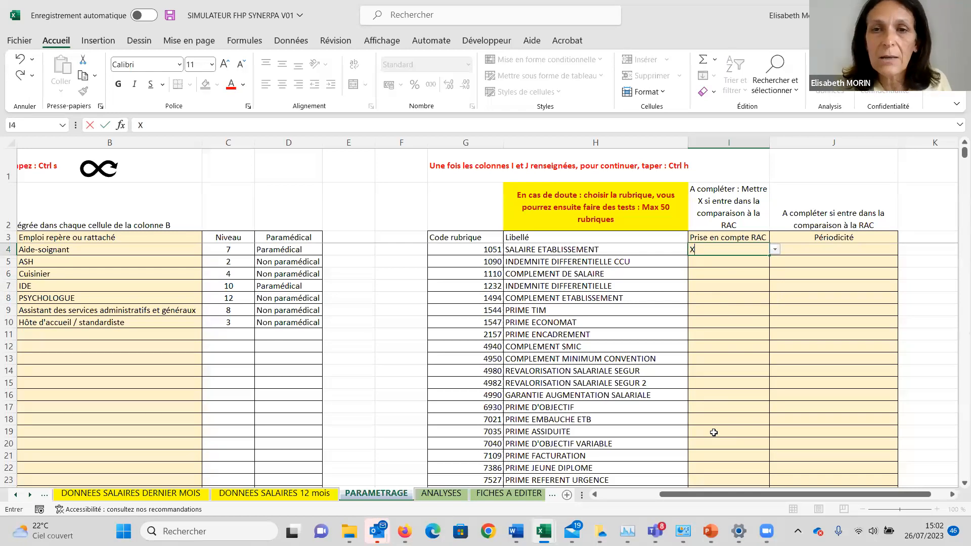
{"action": "key", "text": "Return"}
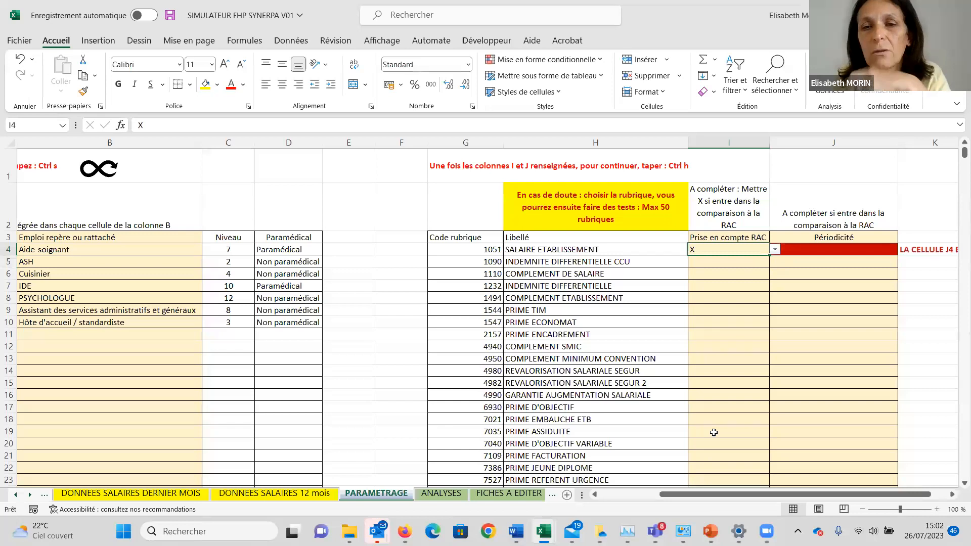
Set the Périodicité of SALAIRE ETABLISSEMENT to MENSUELLE in J4.
{"action": "key", "text": "Right"}
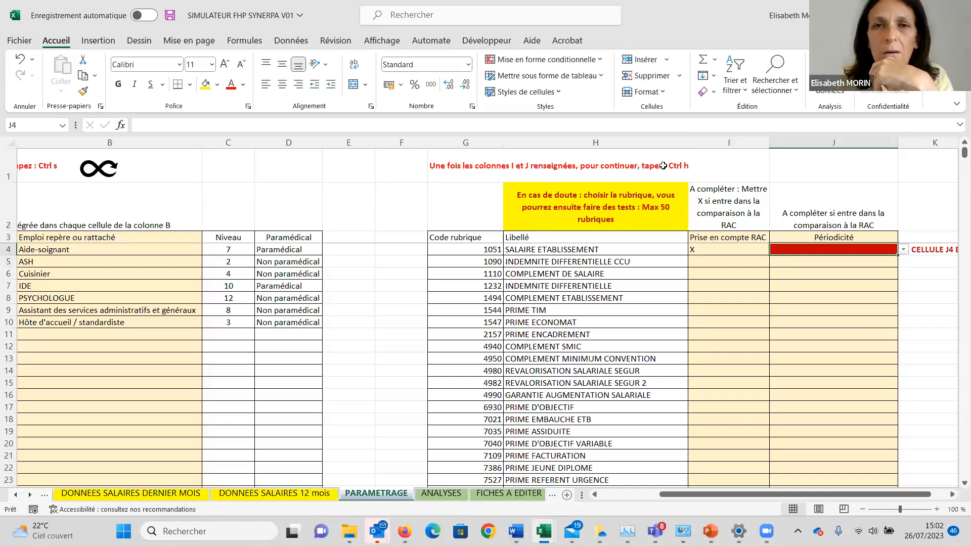
{"action": "key", "text": "ctrl+h"}
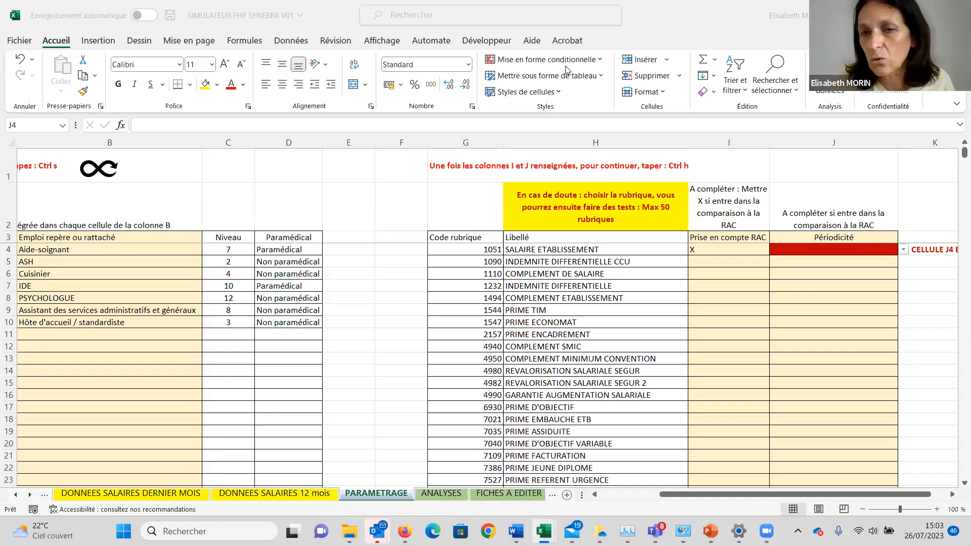
{"action": "left_click", "coordinate": [904, 250]}
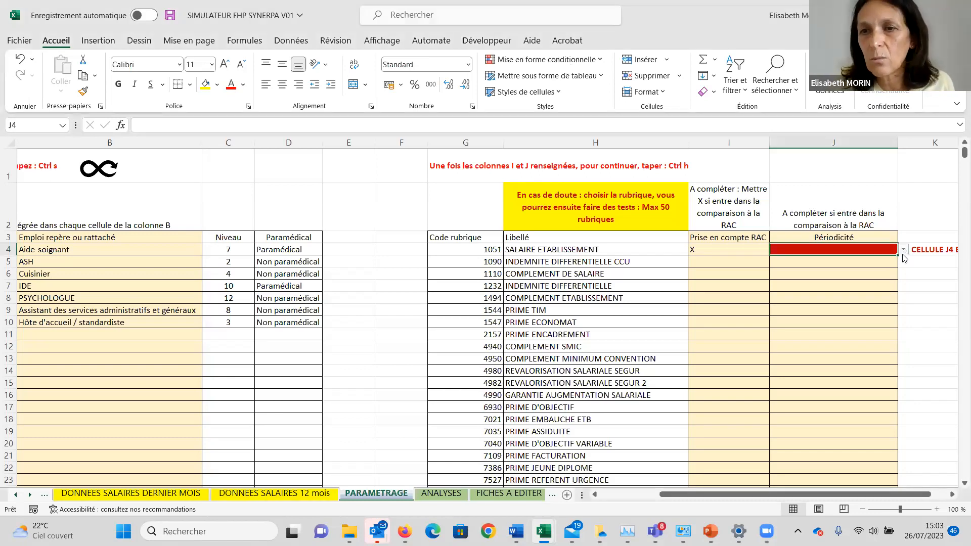
{"action": "left_click", "coordinate": [904, 250]}
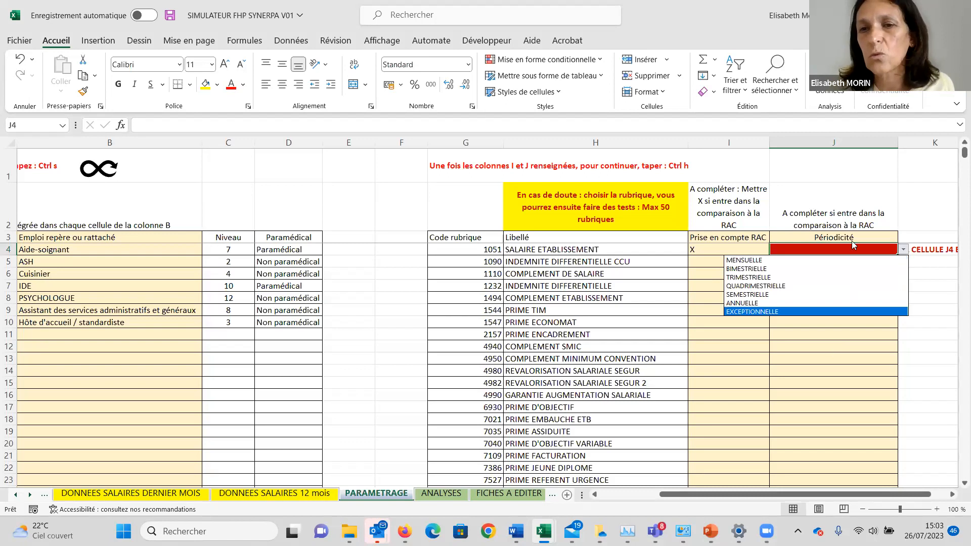
{"action": "left_click", "coordinate": [824, 250]}
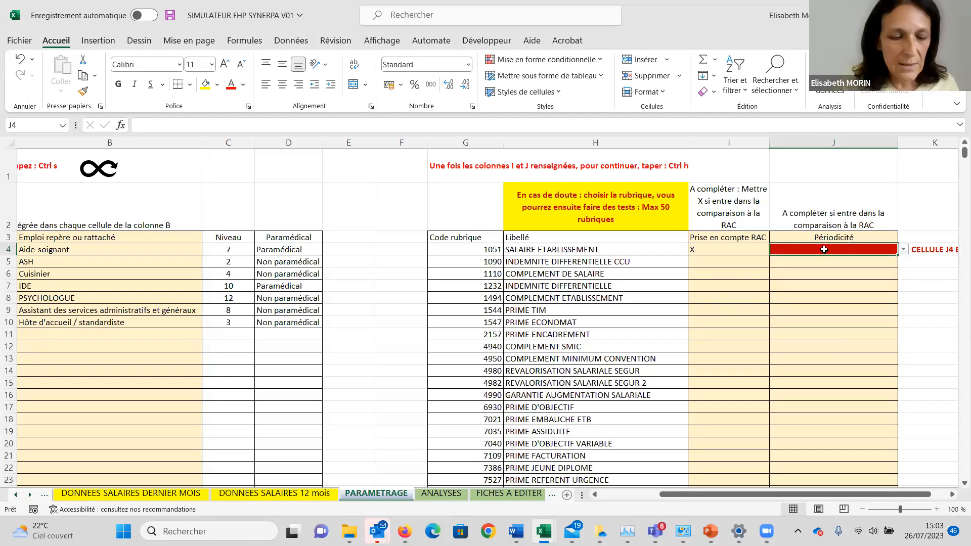
{"action": "type", "text": "MENS"}
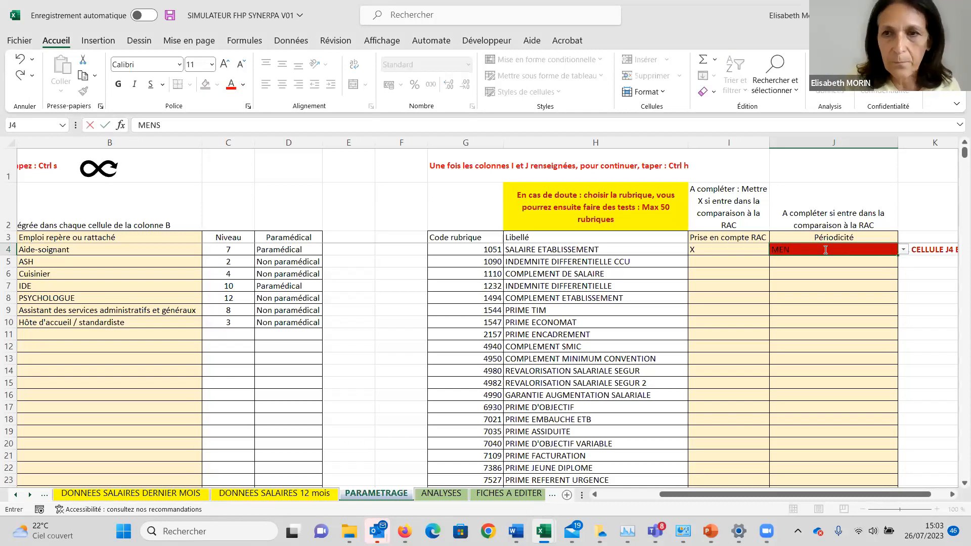
{"action": "type", "text": "UELLE"}
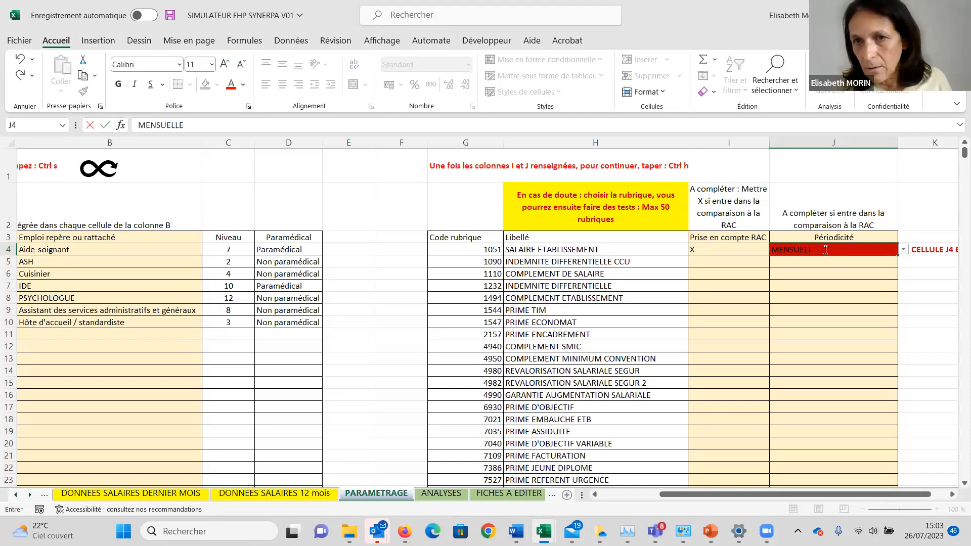
{"action": "key", "text": "Return"}
Copy the X and MENSUELLE entries of I4:J4 row by row down to GARANTIE AUGMENTATION SALARIALE in row 16.
{"action": "key", "text": "Left"}
{"action": "key", "text": "Up"}
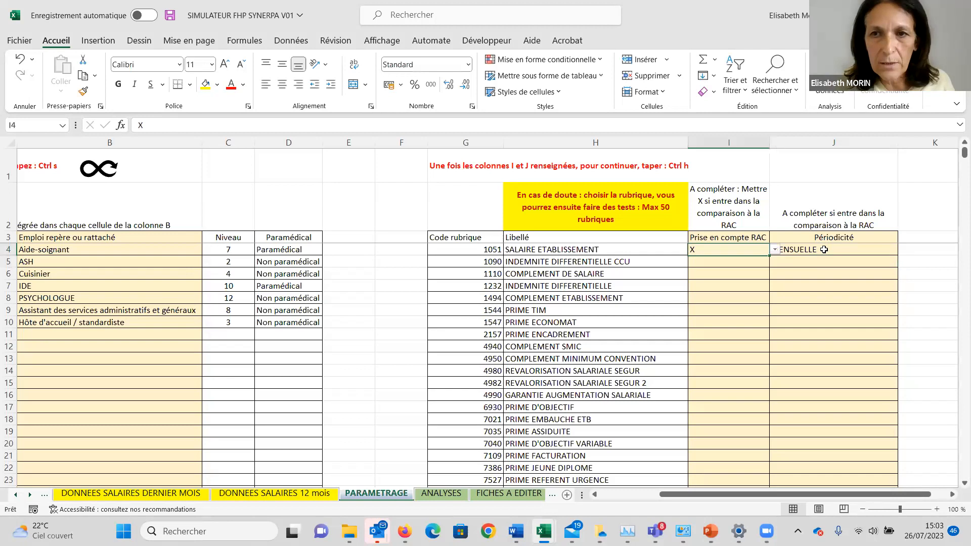
{"action": "key", "text": "shift+Right"}
{"action": "key", "text": "ctrl+c"}
{"action": "key", "text": "Down"}
{"action": "key", "text": "ctrl+v"}
{"action": "key", "text": "ctrl+c"}
{"action": "key", "text": "Down"}
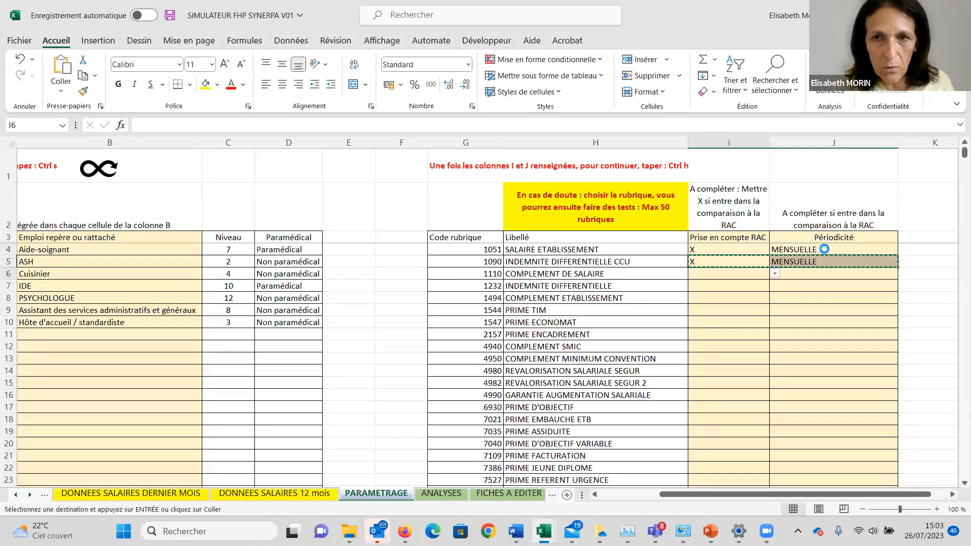
{"action": "key", "text": "ctrl+v"}
{"action": "key", "text": "ctrl+c"}
{"action": "key", "text": "Down"}
{"action": "key", "text": "ctrl+v"}
{"action": "key", "text": "ctrl+c"}
{"action": "key", "text": "Down"}
{"action": "key", "text": "Return"}
{"action": "key", "text": "ctrl+c"}
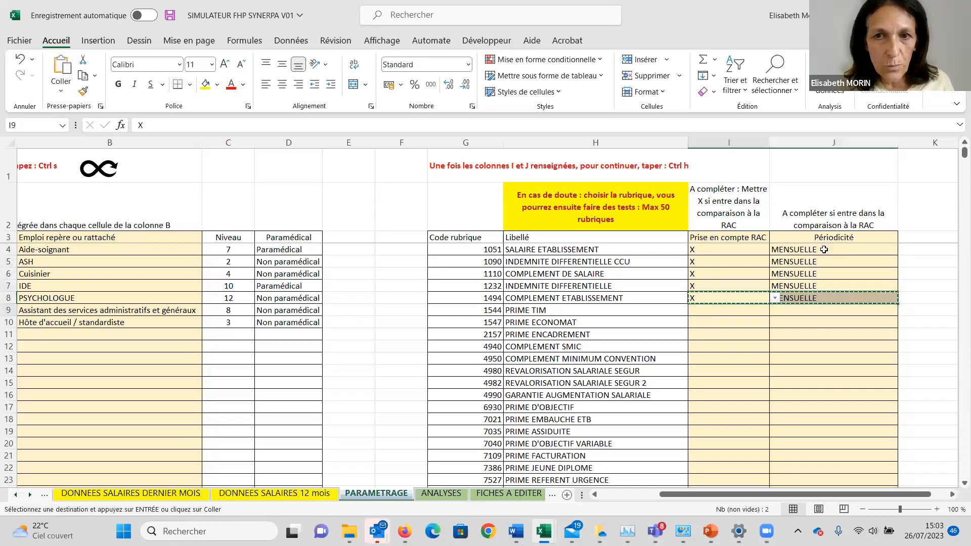
{"action": "key", "text": "Down"}
{"action": "key", "text": "ctrl+v"}
{"action": "key", "text": "ctrl+c"}
{"action": "key", "text": "Down"}
{"action": "key", "text": "ctrl+v"}
{"action": "key", "text": "ctrl+c"}
{"action": "key", "text": "Down"}
{"action": "key", "text": "ctrl+v"}
{"action": "key", "text": "ctrl+c"}
{"action": "key", "text": "Down"}
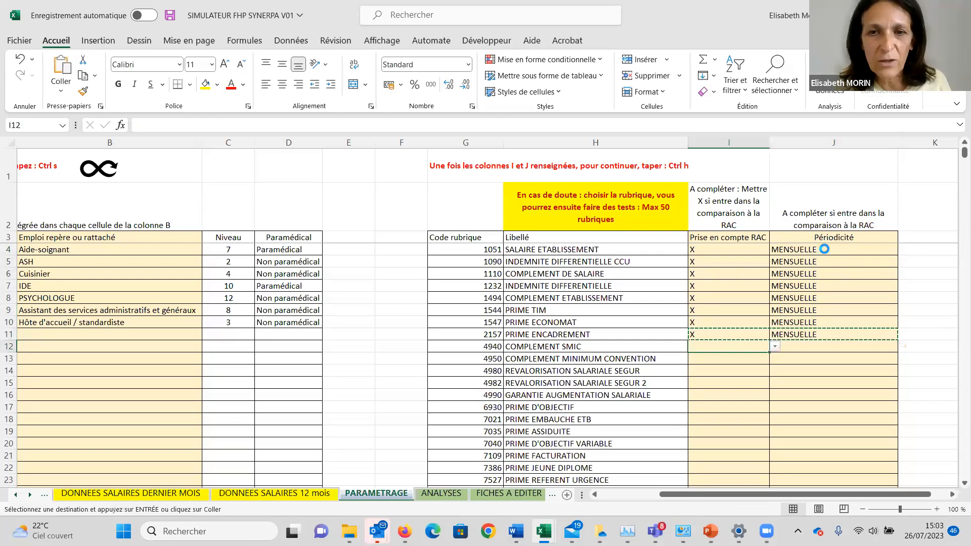
{"action": "key", "text": "ctrl+v"}
{"action": "key", "text": "ctrl+c"}
{"action": "key", "text": "Down"}
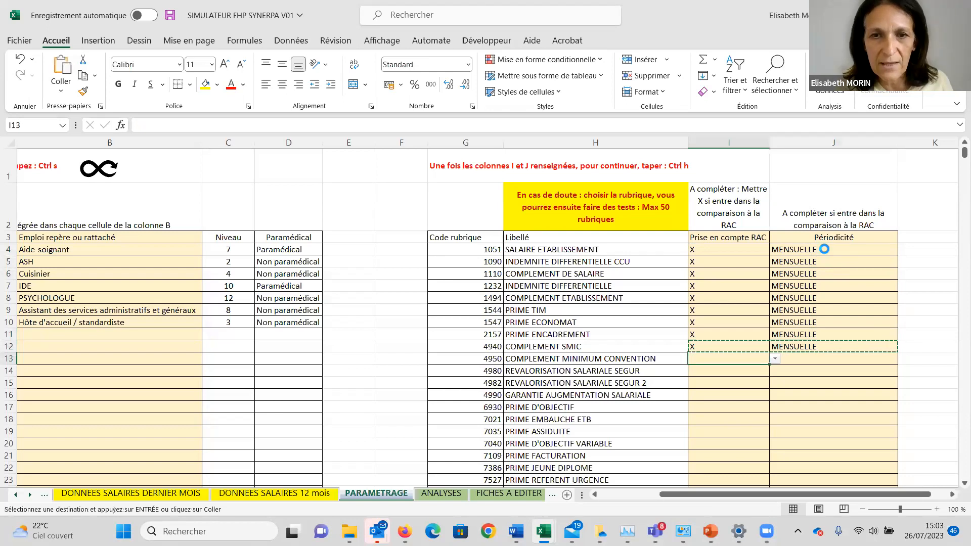
{"action": "key", "text": "ctrl+v"}
{"action": "key", "text": "ctrl+c"}
{"action": "key", "text": "Down"}
{"action": "key", "text": "ctrl+v"}
{"action": "key", "text": "ctrl+c"}
{"action": "key", "text": "Down"}
{"action": "key", "text": "ctrl+v"}
{"action": "key", "text": "ctrl+c"}
{"action": "key", "text": "Down"}
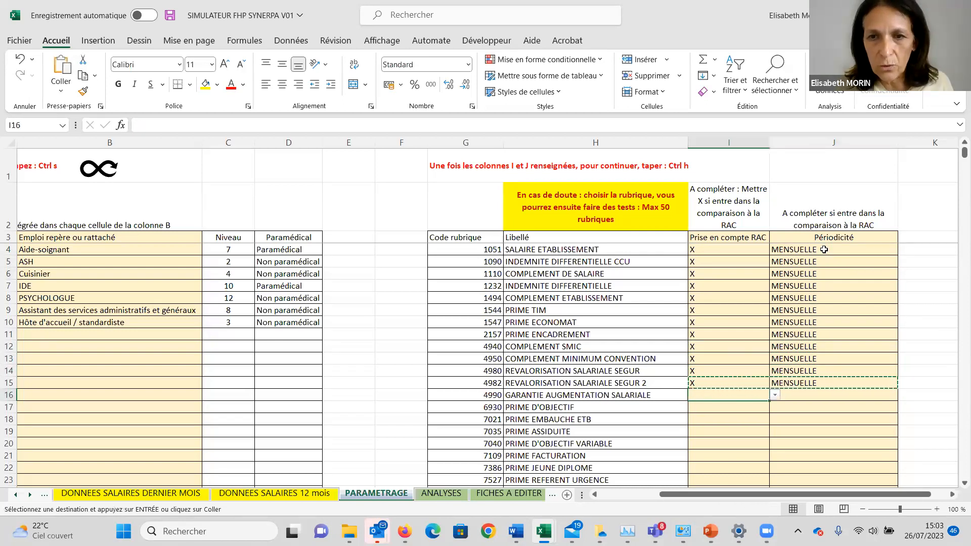
{"action": "key", "text": "ctrl+v"}
{"action": "key", "text": "ctrl+c"}
{"action": "key", "text": "Down"}
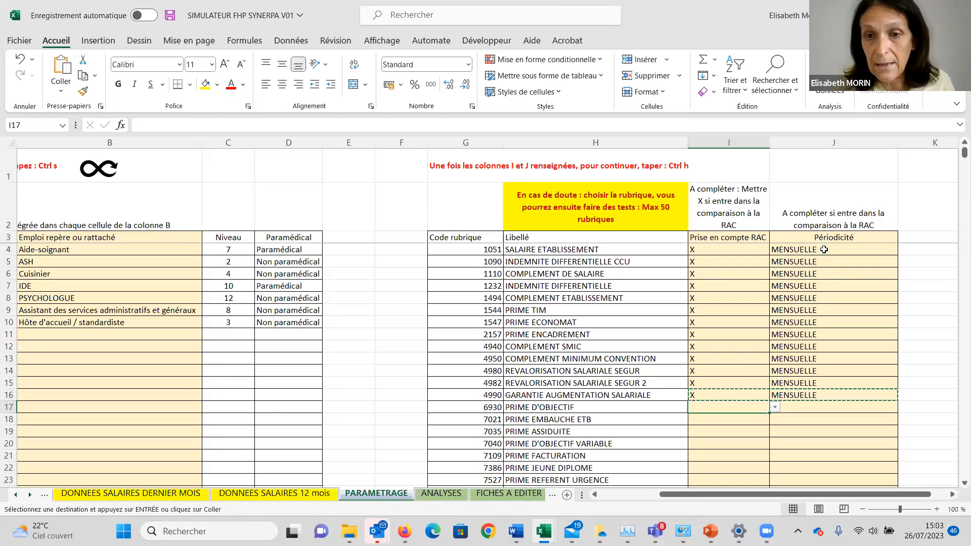
Mark PRIME D'OBJECTIF in row 17 with X for the RAC comparison and set its Périodicité to ANNUELLE.
{"action": "key", "text": "ctrl+v"}
{"action": "key", "text": "ctrl+c"}
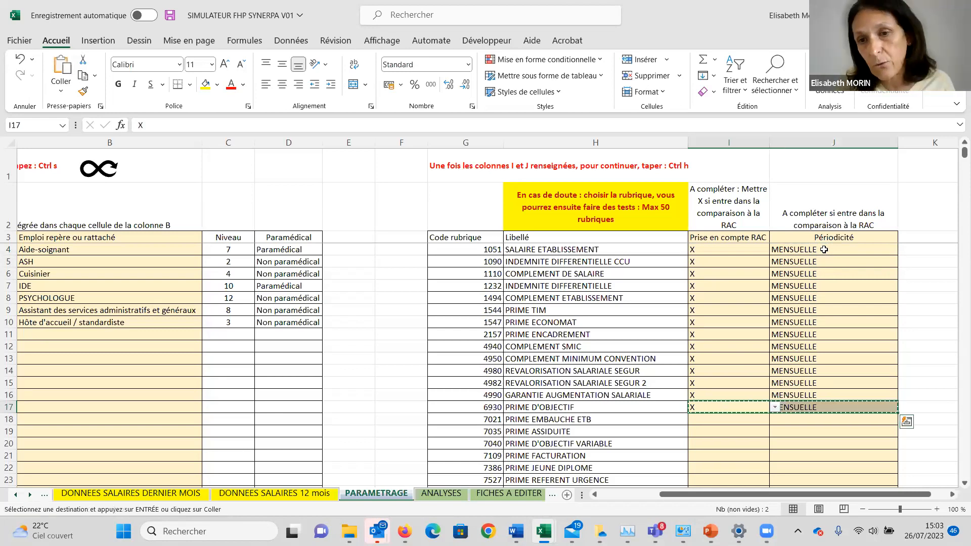
{"action": "key", "text": "Right"}
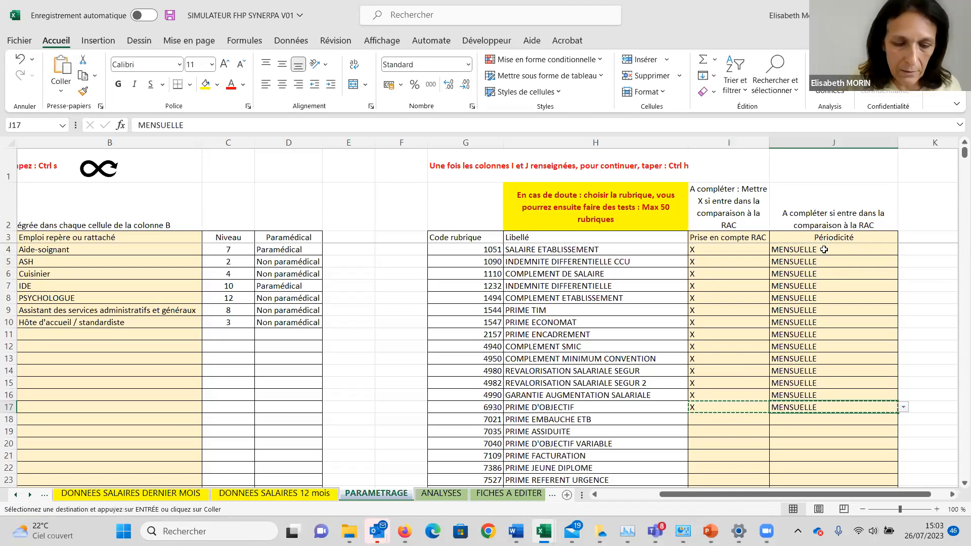
{"action": "type", "text": "ANNU"}
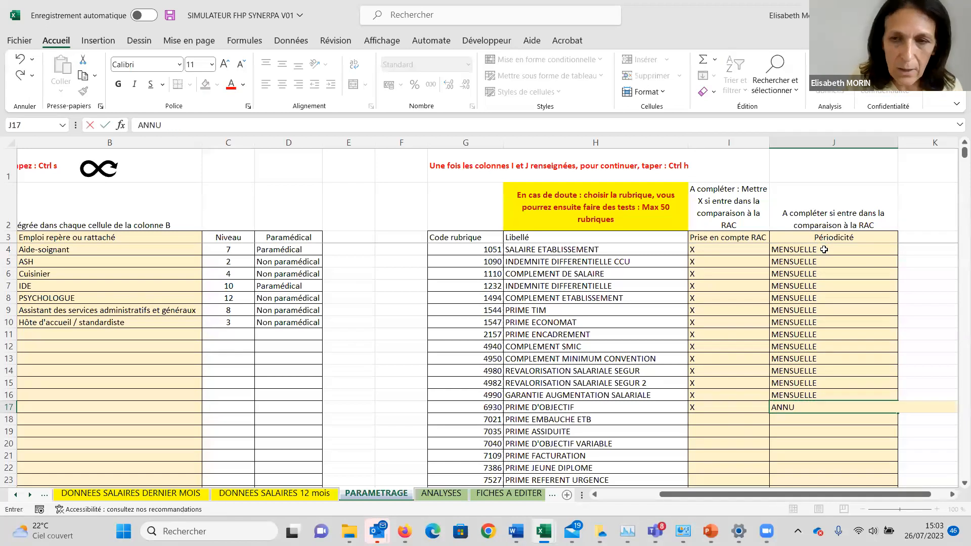
{"action": "type", "text": "ELLE"}
{"action": "key", "text": "Left"}
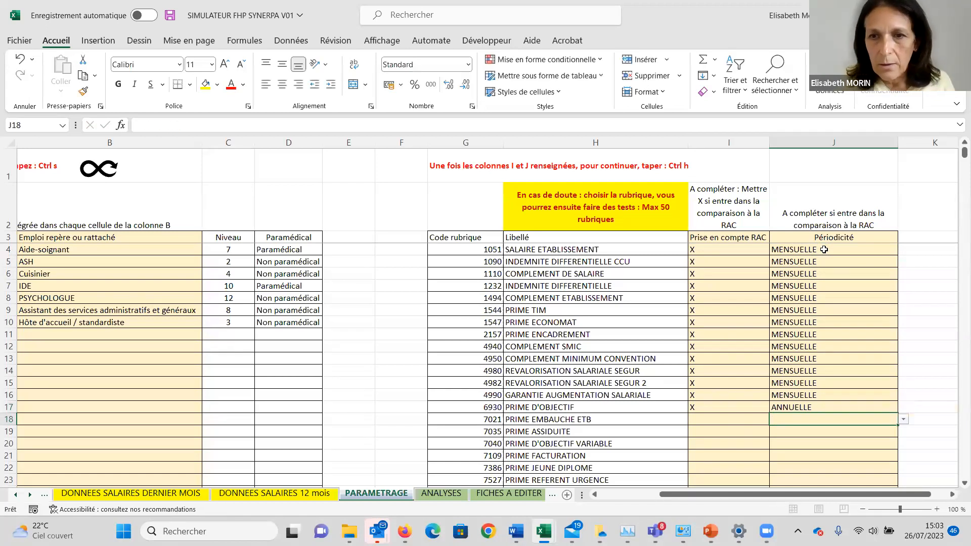
Copy the X and ANNUELLE entries of PRIME D'OBJECTIF to PRIME ASSIDUITE in row 19 and change its Périodicité to SEMESTRIELLE.
{"action": "key", "text": "shift+Right"}
{"action": "key", "text": "ctrl+c"}
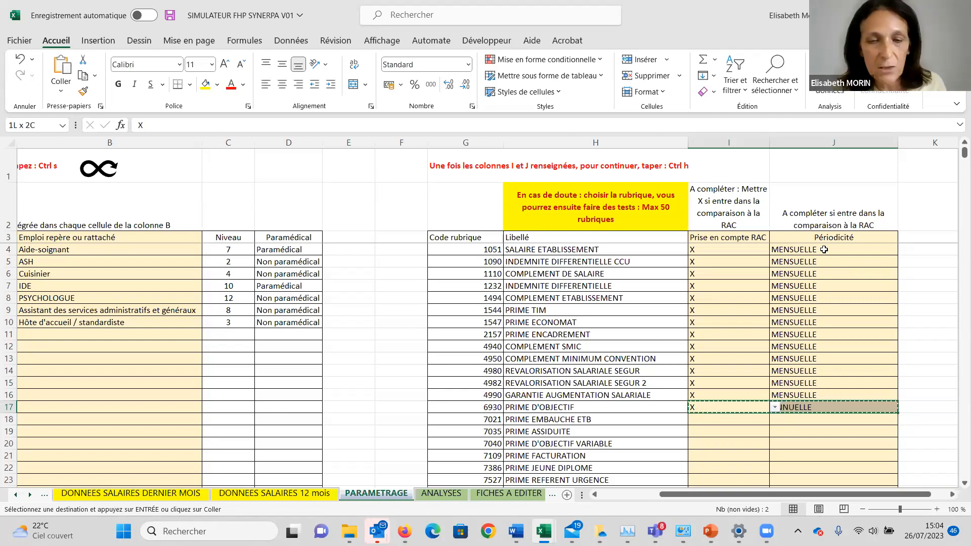
{"action": "key", "text": "Down"}
{"action": "key", "text": "Down"}
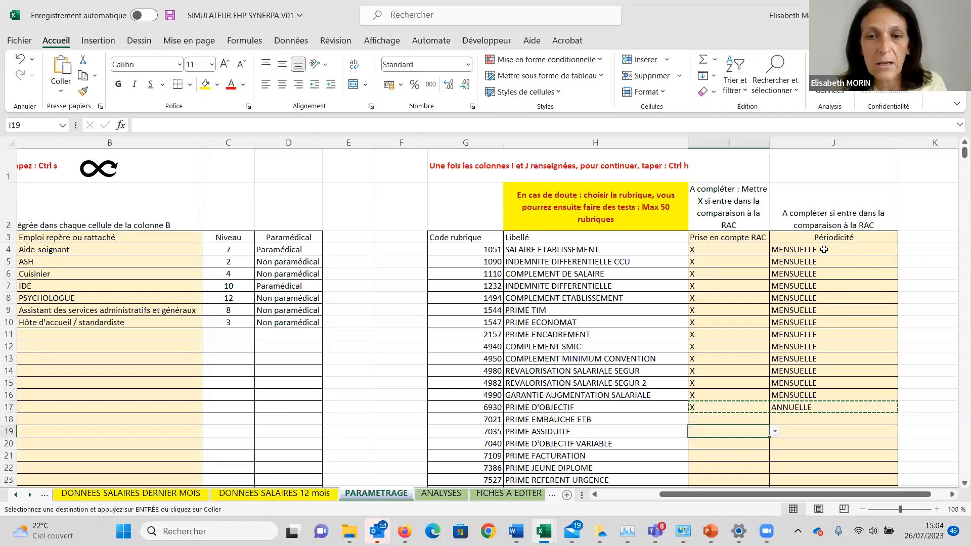
{"action": "key", "text": "ctrl+v"}
{"action": "key", "text": "Return"}
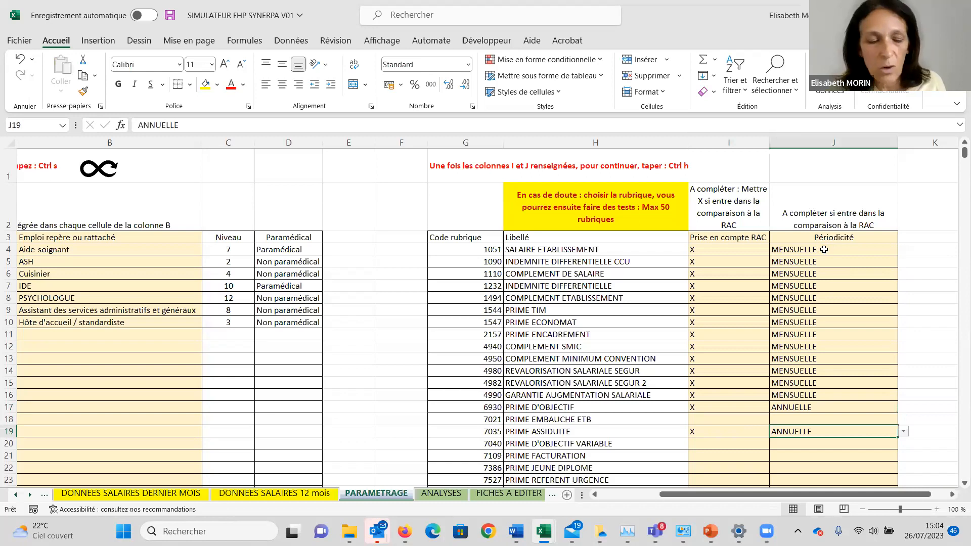
{"action": "type", "text": "SEMESTRIELLE"}
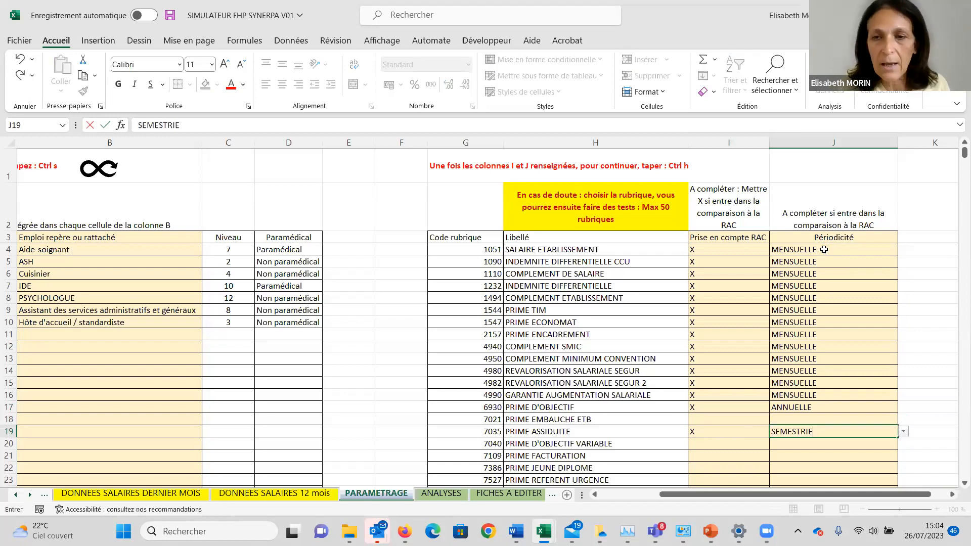
Copy the X and ANNUELLE entries of PRIME D'OBJECTIF in row 17 to PRIME D'OBJECTIF VARIABLE in row 20.
{"action": "key", "text": "Up"}
{"action": "key", "text": "Up"}
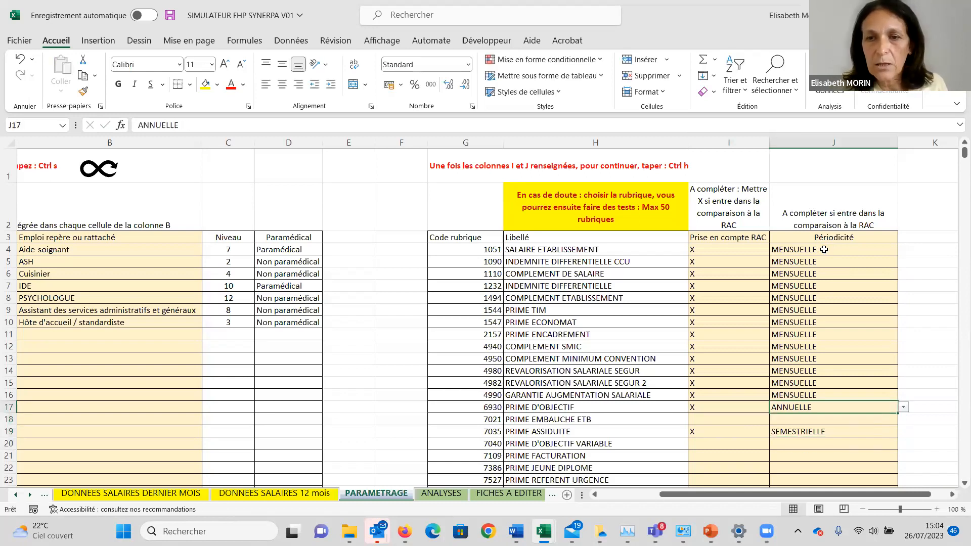
{"action": "key", "text": "shift+Left"}
{"action": "key", "text": "ctrl+c"}
{"action": "key", "text": "Down"}
{"action": "key", "text": "Down"}
{"action": "key", "text": "Down"}
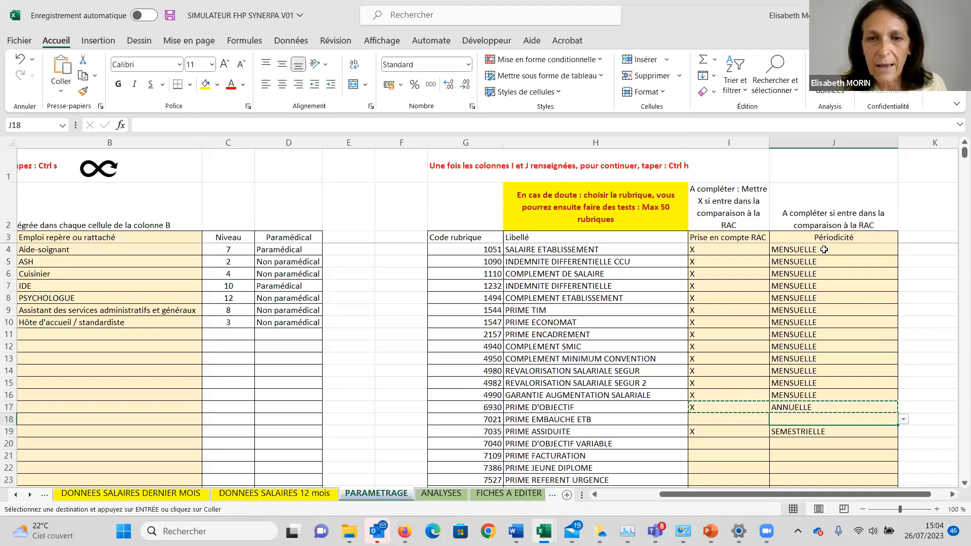
{"action": "key", "text": "Left"}
{"action": "key", "text": "Return"}
Copy the X and MENSUELLE entries of I14:J14 to PRIME 13ème MOIS in row 31.
{"action": "key", "text": "Up"}
{"action": "key", "text": "Up"}
{"action": "key", "text": "Up"}
{"action": "key", "text": "Up"}
{"action": "key", "text": "Up"}
{"action": "key", "text": "Up"}
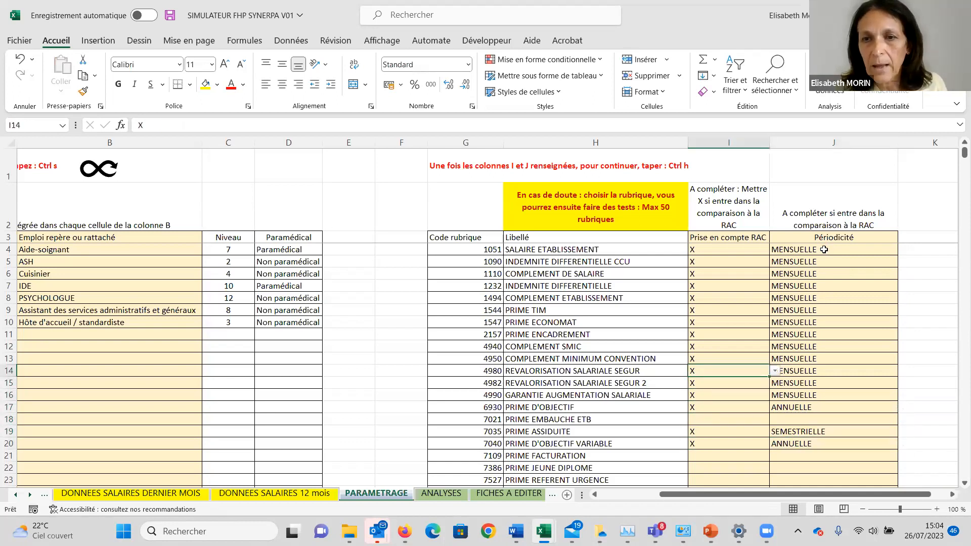
{"action": "key", "text": "shift+Right"}
{"action": "key", "text": "ctrl+c"}
{"action": "key", "text": "Down"}
{"action": "key", "text": "Down"}
{"action": "key", "text": "Down"}
{"action": "key", "text": "Down"}
{"action": "key", "text": "Down"}
{"action": "key", "text": "Down"}
{"action": "key", "text": "Down"}
{"action": "key", "text": "Down"}
{"action": "key", "text": "Down"}
{"action": "key", "text": "Down"}
{"action": "key", "text": "Down"}
{"action": "key", "text": "Down"}
{"action": "key", "text": "Down"}
{"action": "key", "text": "Down"}
{"action": "key", "text": "Down"}
{"action": "key", "text": "Down"}
{"action": "key", "text": "Down"}
{"action": "key", "text": "Down"}
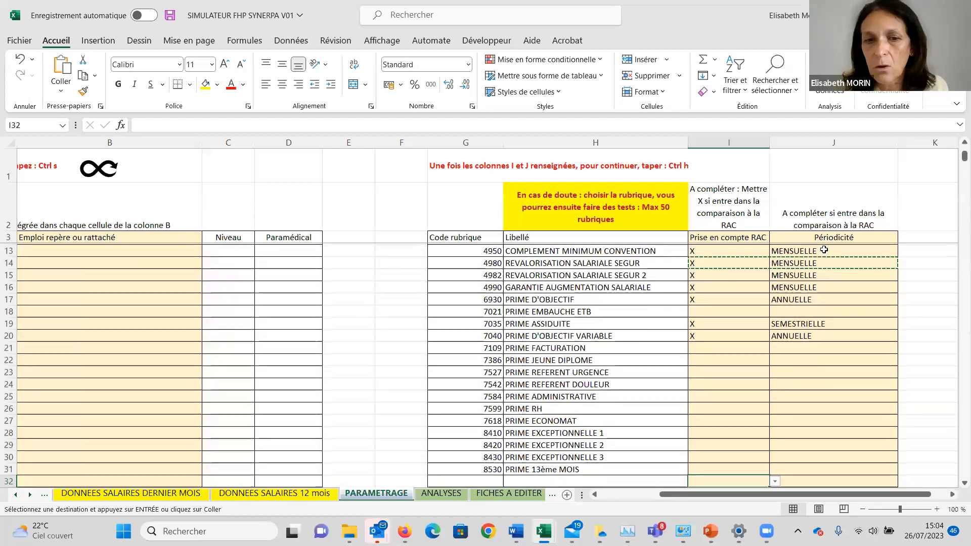
{"action": "key", "text": "Up"}
{"action": "key", "text": "ctrl+v"}
{"action": "key", "text": "Escape"}
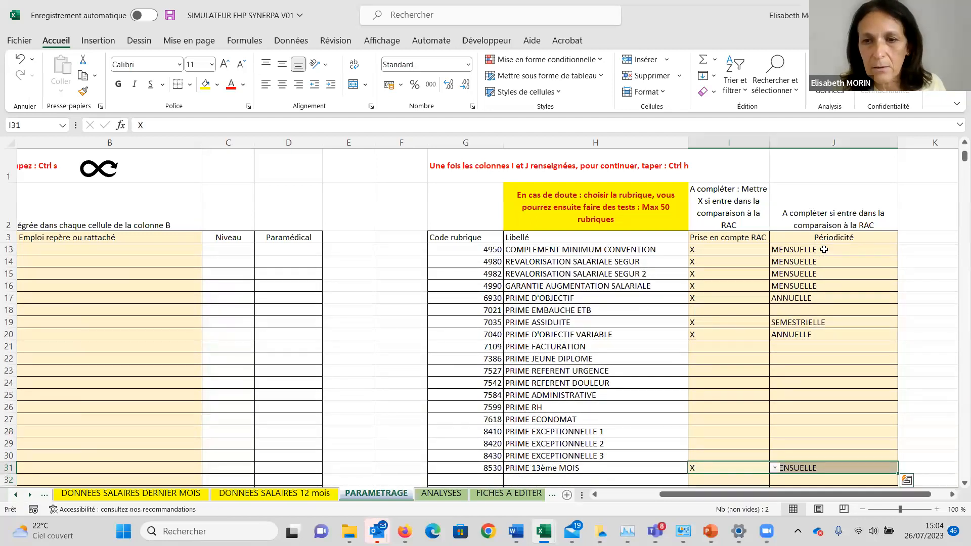
Set the Périodicité of PRIME 13ème MOIS in J31 to ANNUELLE.
{"action": "key", "text": "Right"}
{"action": "type", "text": "ANNUELLE"}
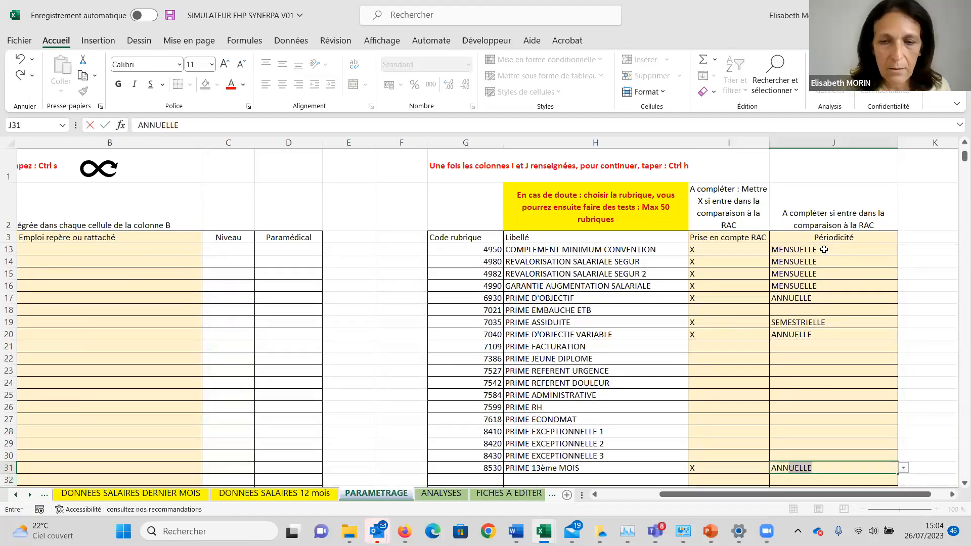
{"action": "key", "text": "Return"}
Copy the X and MENSUELLE entries of GARANTIE AUGMENTATION SALARIALE in row 16 to PRIME FACTURATION in row 21.
{"action": "key", "text": "Up"}
{"action": "key", "text": "Left"}
{"action": "key", "text": "Up"}
{"action": "key", "text": "Up"}
{"action": "key", "text": "Up"}
{"action": "key", "text": "Up"}
{"action": "key", "text": "Up"}
{"action": "key", "text": "Up"}
{"action": "key", "text": "Up"}
{"action": "key", "text": "Up"}
{"action": "key", "text": "Up"}
{"action": "key", "text": "Up"}
{"action": "key", "text": "Up"}
{"action": "key", "text": "Up"}
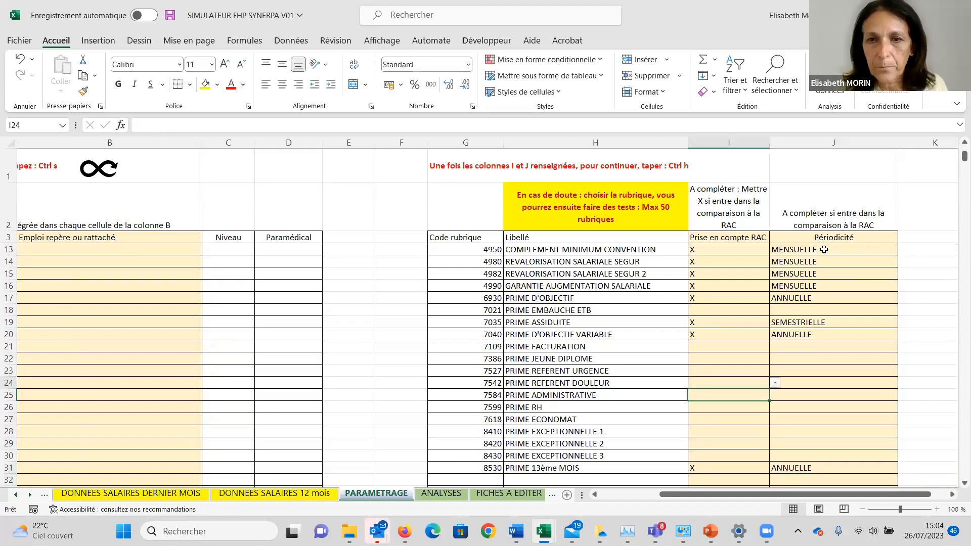
{"action": "key", "text": "Up"}
{"action": "key", "text": "Up"}
{"action": "key", "text": "Up"}
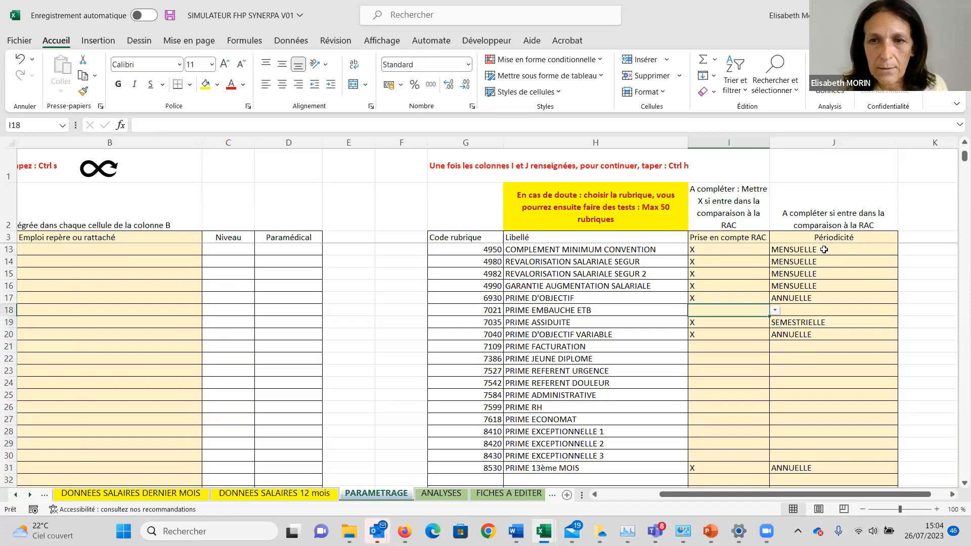
{"action": "key", "text": "shift+Right"}
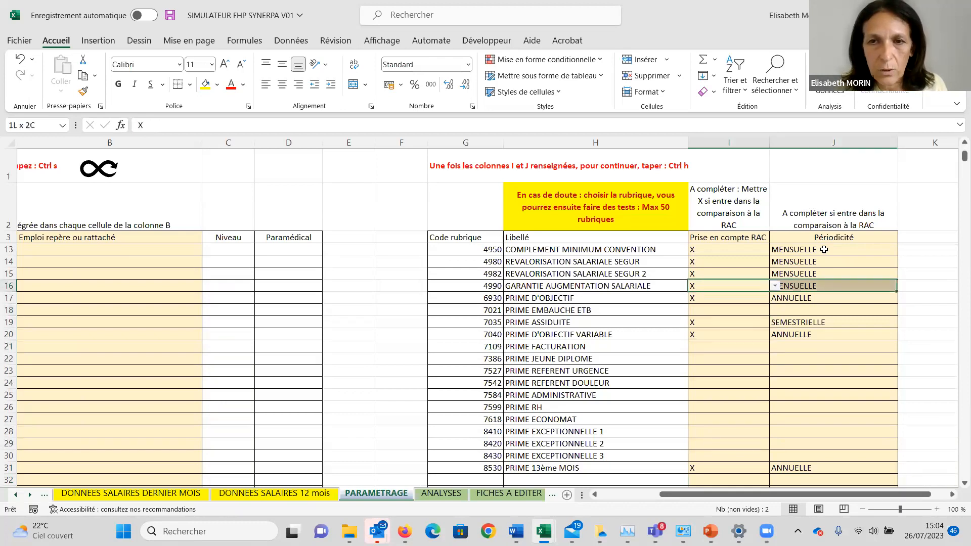
{"action": "key", "text": "ctrl+c"}
{"action": "key", "text": "Down"}
{"action": "key", "text": "Down"}
{"action": "key", "text": "Down"}
{"action": "key", "text": "Down"}
{"action": "key", "text": "Down"}
{"action": "key", "text": "Down"}
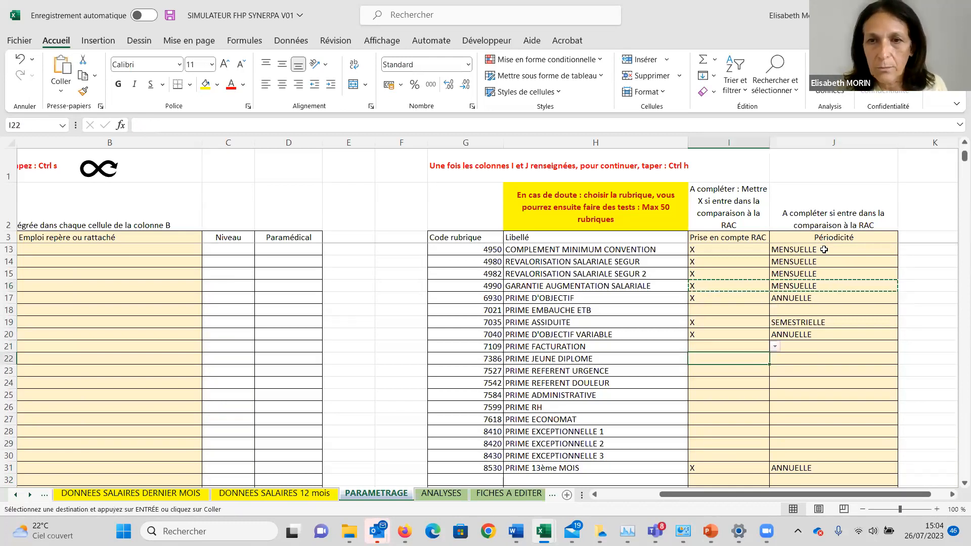
{"action": "key", "text": "Up"}
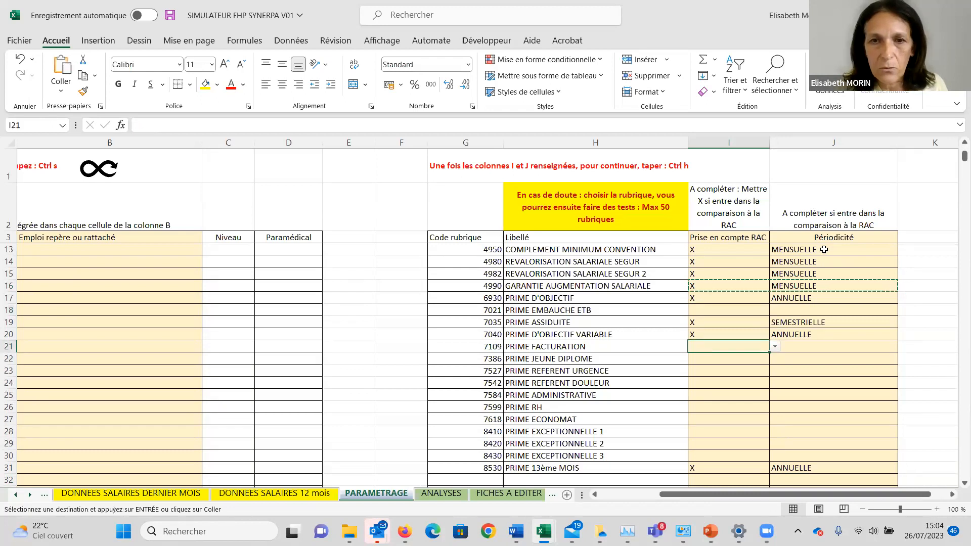
{"action": "key", "text": "shift+Right"}
{"action": "key", "text": "ctrl+v"}
Copy the X and MENSUELLE entries row by row from PRIME REFERENT URGENCE in row 23 down to PRIME ECONOMAT in row 27.
{"action": "key", "text": "Down"}
{"action": "key", "text": "Down"}
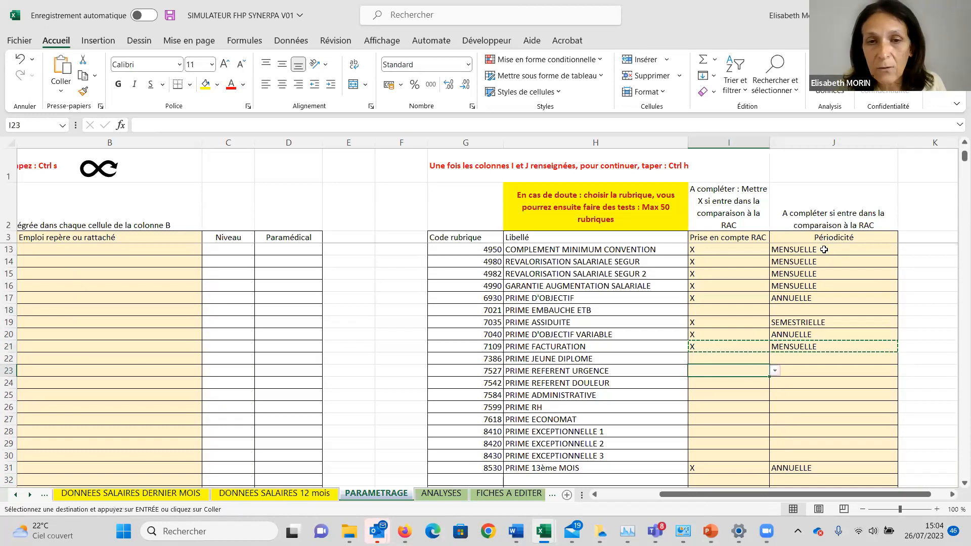
{"action": "key", "text": "shift+Right"}
{"action": "key", "text": "ctrl+v"}
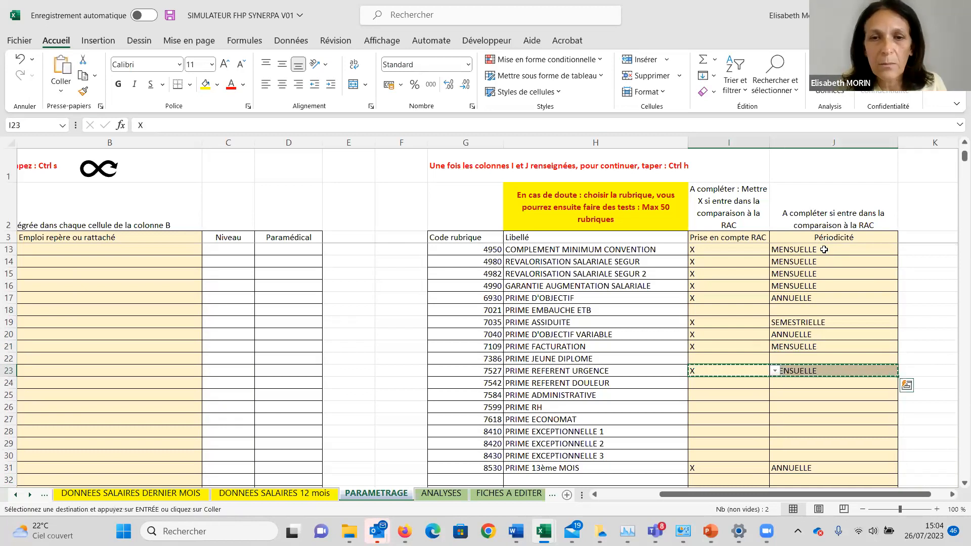
{"action": "key", "text": "Down"}
{"action": "key", "text": "shift+Right"}
{"action": "key", "text": "ctrl+v"}
{"action": "key", "text": "ctrl+c"}
{"action": "key", "text": "Down"}
{"action": "key", "text": "shift+Right"}
{"action": "key", "text": "ctrl+v"}
{"action": "key", "text": "ctrl+c"}
{"action": "key", "text": "Down"}
{"action": "key", "text": "shift+Right"}
{"action": "key", "text": "ctrl+v"}
{"action": "key", "text": "ctrl+c"}
{"action": "key", "text": "Down"}
{"action": "key", "text": "shift+Right"}
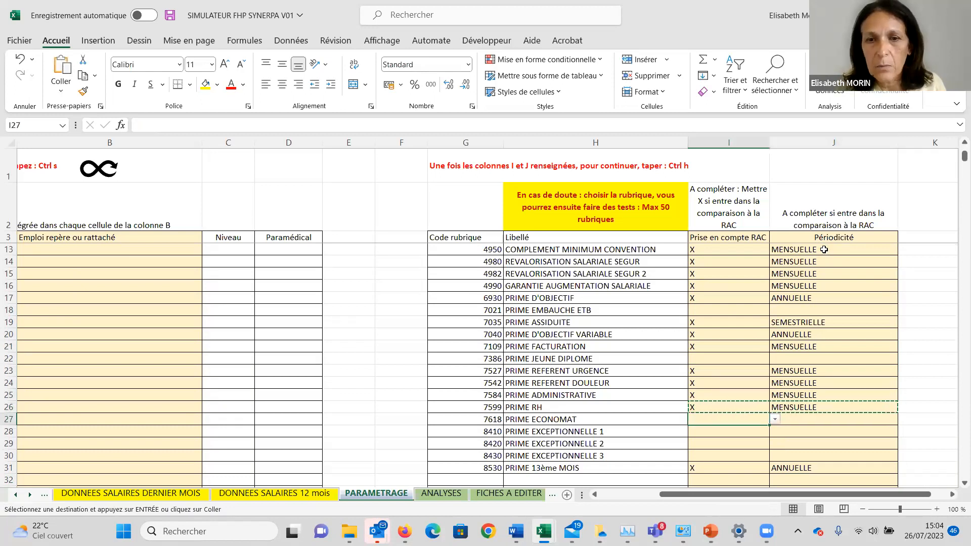
{"action": "key", "text": "ctrl+v"}
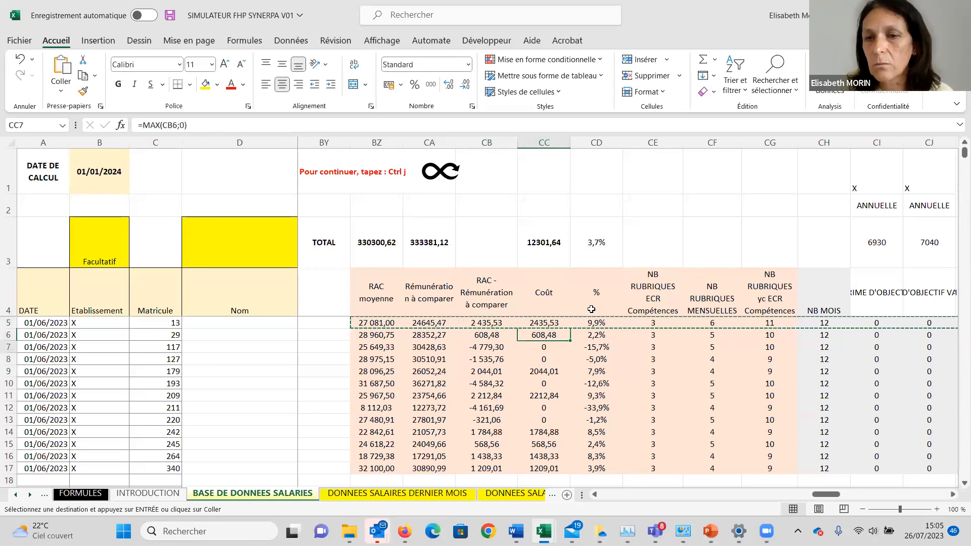
Examine the NB MOIS column and the annual pay item columns for each employee in BASE DE DONNEES SALARIES.
{"action": "scroll", "coordinate": [591, 308], "scroll_direction": "down", "scroll_amount": 1}
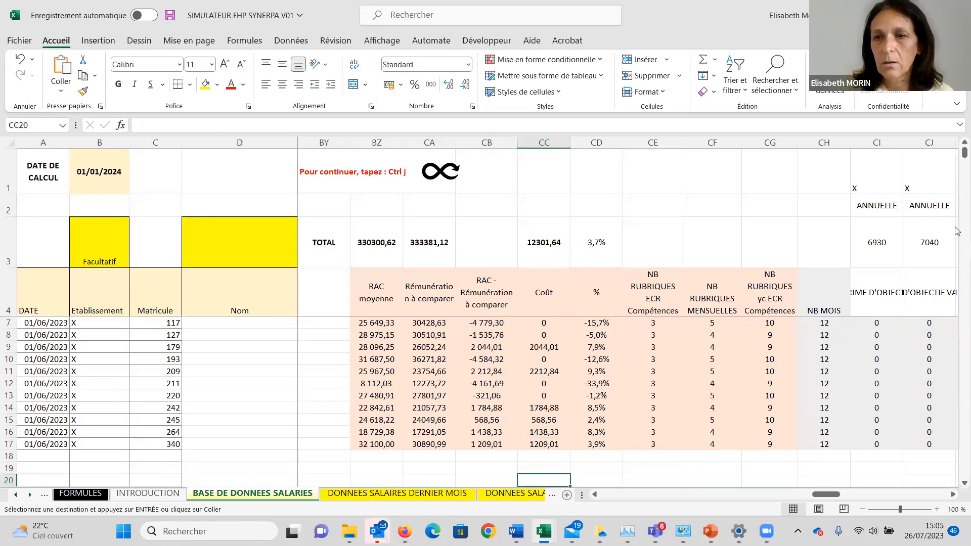
{"action": "left_click", "coordinate": [823, 368]}
{"action": "key", "text": "Up"}
{"action": "key", "text": "Up"}
{"action": "key", "text": "Up"}
{"action": "key", "text": "Up"}
{"action": "key", "text": "Up"}
{"action": "key", "text": "Up"}
{"action": "key", "text": "Up"}
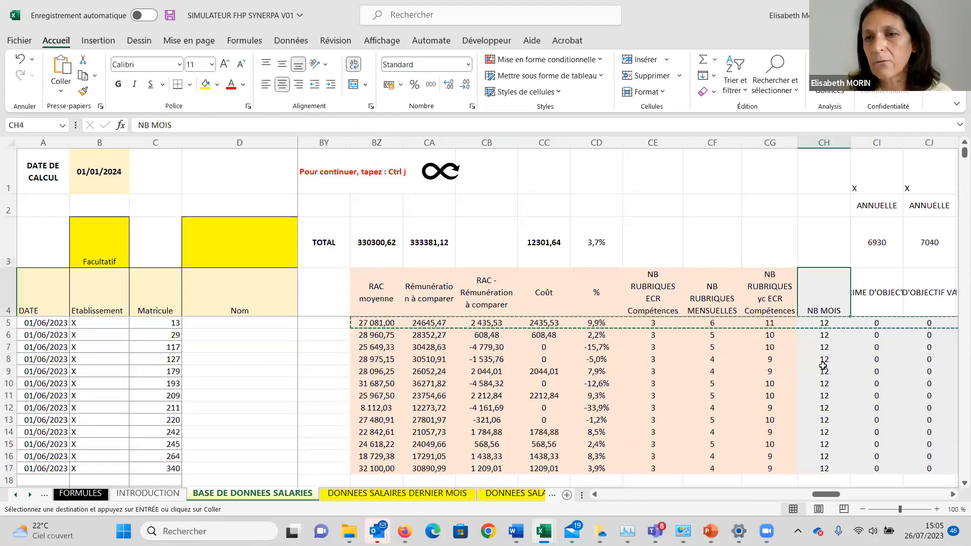
{"action": "key", "text": "Right"}
{"action": "key", "text": "Right"}
{"action": "key", "text": "Right"}
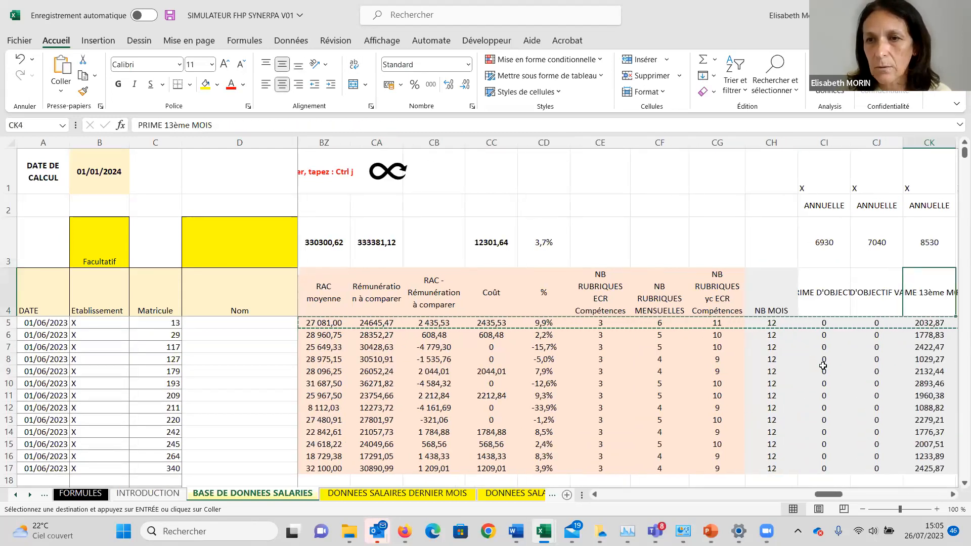
{"action": "key", "text": "Down"}
{"action": "key", "text": "Down"}
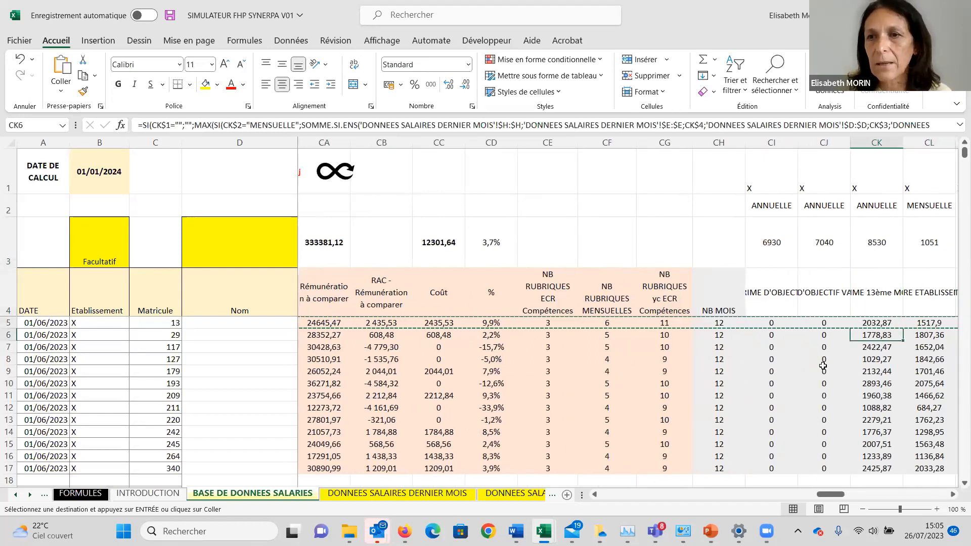
{"action": "key", "text": "Right"}
{"action": "key", "text": "Right"}
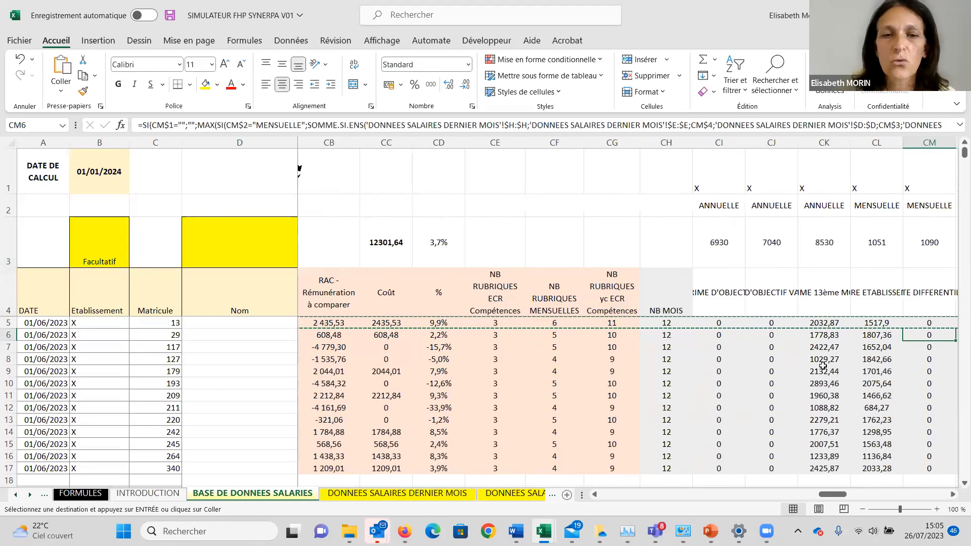
{"action": "key", "text": "Left"}
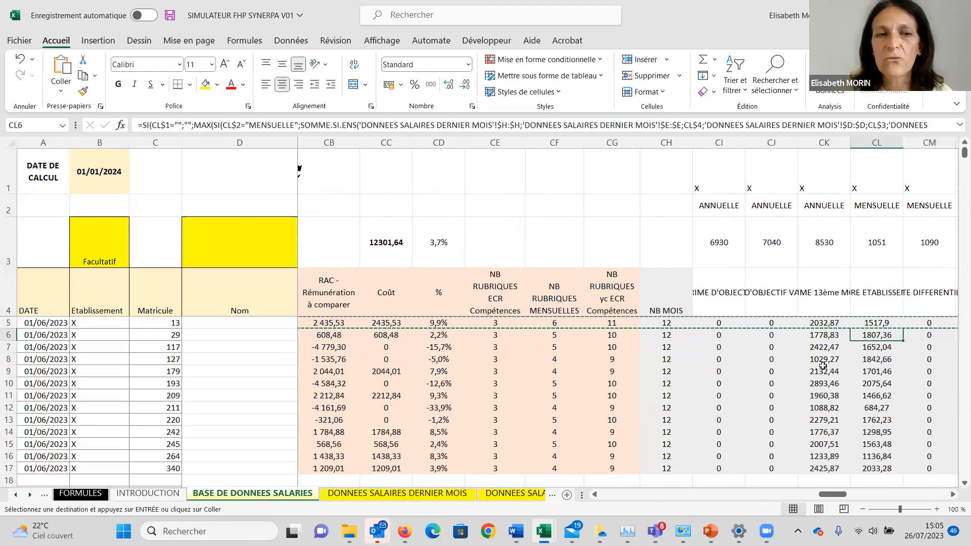
Review the comparison columns for the first employee, from RAC moyenne across to the NB RUBRIQUES counts.
{"action": "key", "text": "Left"}
{"action": "key", "text": "Left"}
{"action": "key", "text": "Left"}
{"action": "key", "text": "Left"}
{"action": "key", "text": "Left"}
{"action": "key", "text": "Left"}
{"action": "key", "text": "Left"}
{"action": "key", "text": "Left"}
{"action": "key", "text": "Left"}
{"action": "key", "text": "Left"}
{"action": "key", "text": "Left"}
{"action": "key", "text": "Left"}
{"action": "key", "text": "Left"}
{"action": "key", "text": "Left"}
{"action": "key", "text": "Left"}
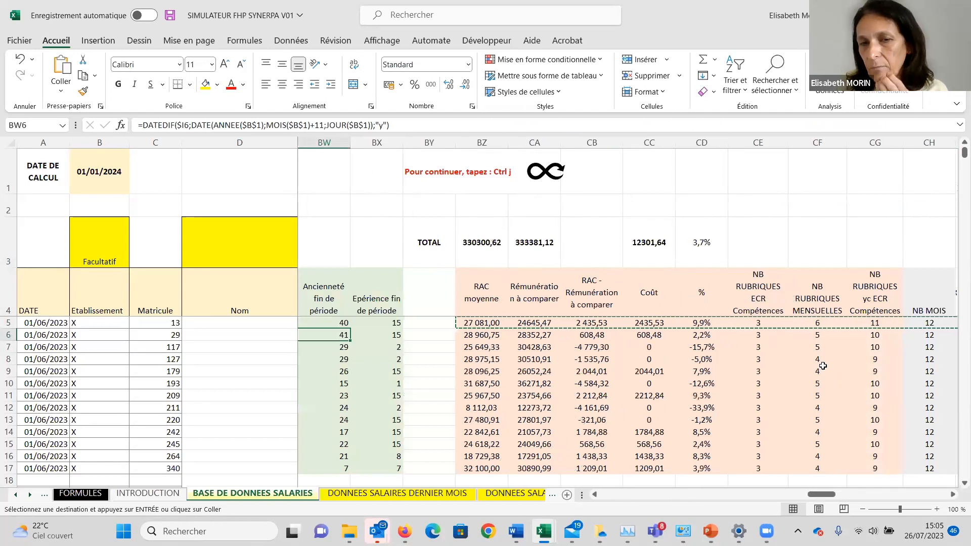
{"action": "key", "text": "Right"}
{"action": "key", "text": "Right"}
{"action": "key", "text": "Right"}
{"action": "key", "text": "Up"}
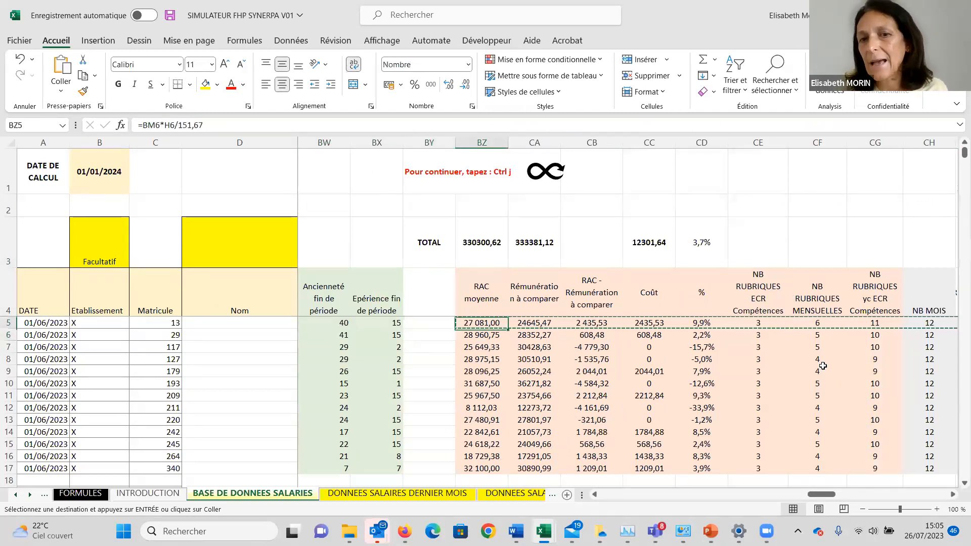
{"action": "key", "text": "Right"}
{"action": "key", "text": "Right"}
{"action": "key", "text": "Right"}
{"action": "key", "text": "Right"}
{"action": "key", "text": "Right"}
{"action": "key", "text": "Right"}
{"action": "key", "text": "Right"}
{"action": "key", "text": "Right"}
{"action": "key", "text": "Right"}
{"action": "key", "text": "Right"}
{"action": "key", "text": "Right"}
{"action": "key", "text": "Right"}
{"action": "key", "text": "Right"}
{"action": "key", "text": "Right"}
{"action": "key", "text": "Right"}
{"action": "key", "text": "Right"}
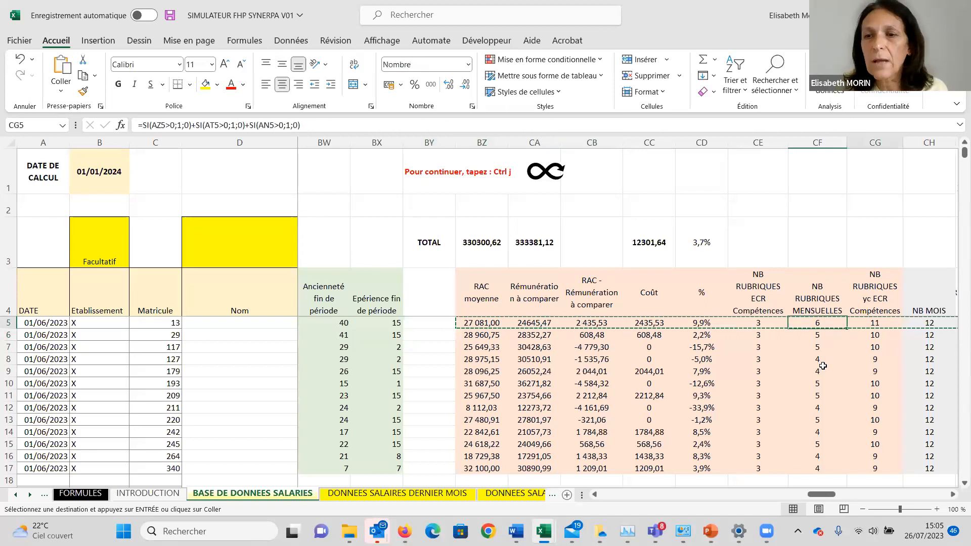
Examine the monthly pay item columns in the employee rows, from SALAIRE ETABLISSEMENT across to PRIME REFERENT URGENCE.
{"action": "key", "text": "Right"}
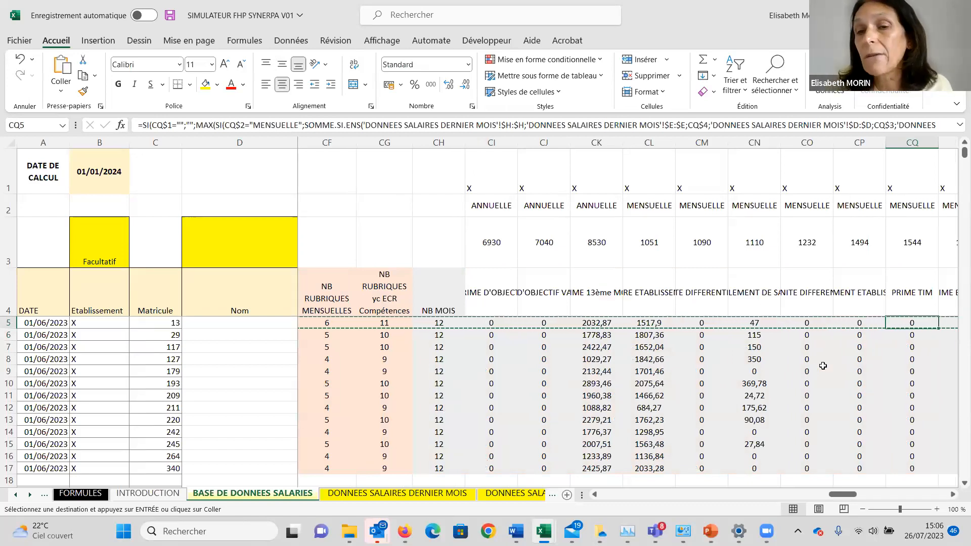
{"action": "key", "text": "Right"}
{"action": "key", "text": "Right"}
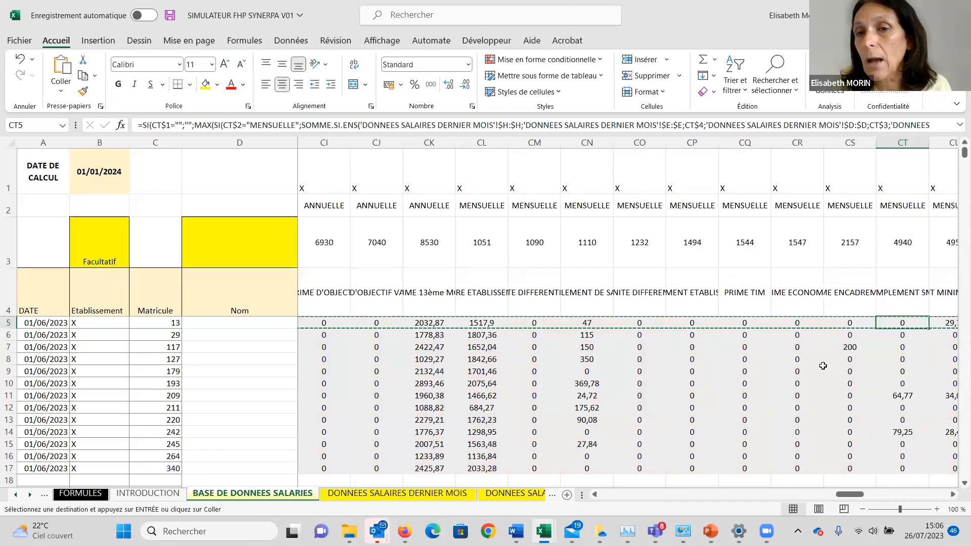
{"action": "key", "text": "Left"}
{"action": "key", "text": "Up"}
{"action": "key", "text": "Up"}
{"action": "key", "text": "Up"}
{"action": "key", "text": "Down"}
{"action": "key", "text": "Down"}
{"action": "key", "text": "Down"}
{"action": "key", "text": "Down"}
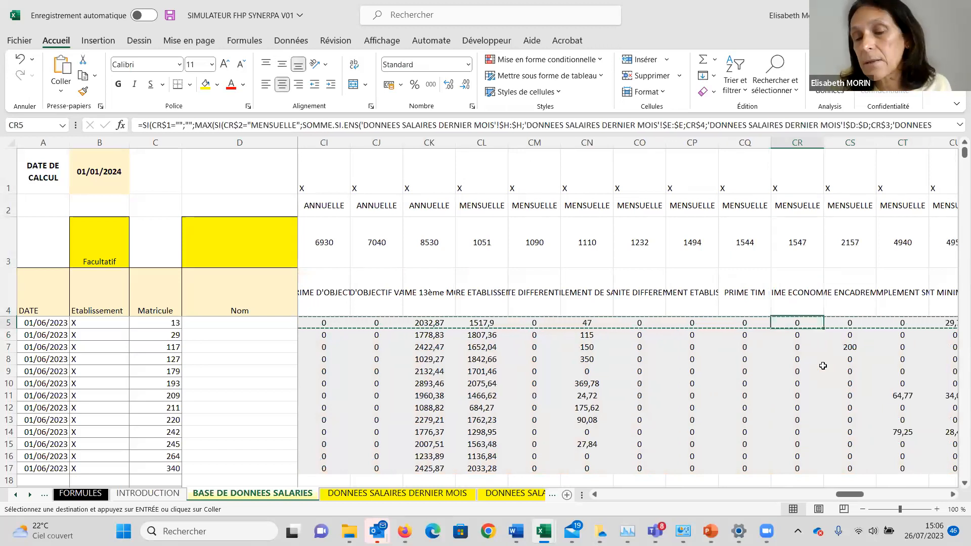
{"action": "key", "text": "Right"}
{"action": "key", "text": "Right"}
{"action": "key", "text": "Right"}
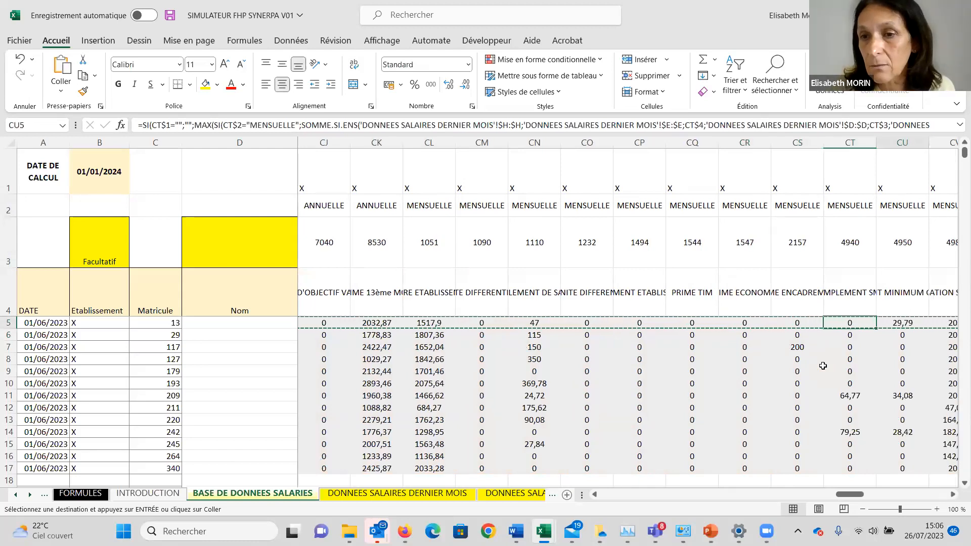
{"action": "key", "text": "Up"}
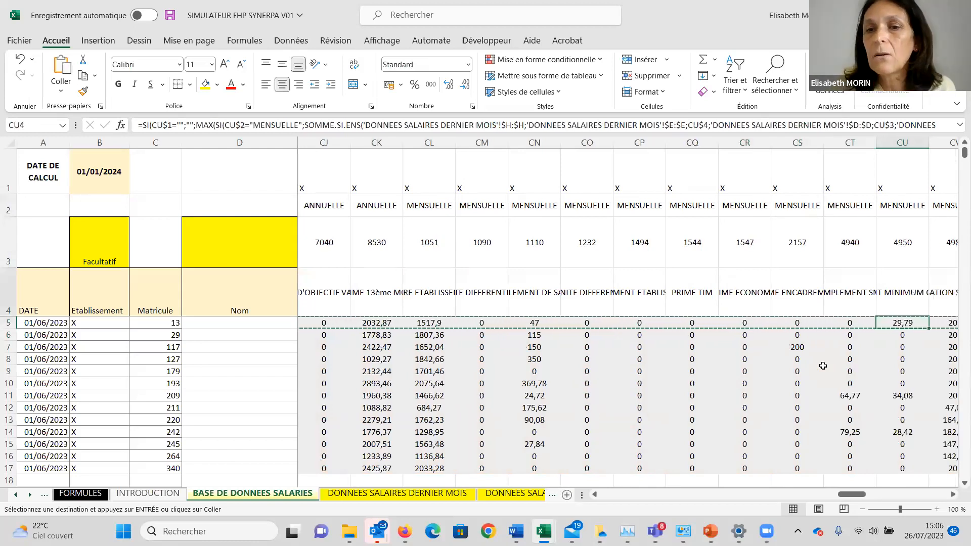
{"action": "key", "text": "Down"}
{"action": "key", "text": "Down"}
{"action": "key", "text": "Right"}
{"action": "key", "text": "Right"}
{"action": "key", "text": "Right"}
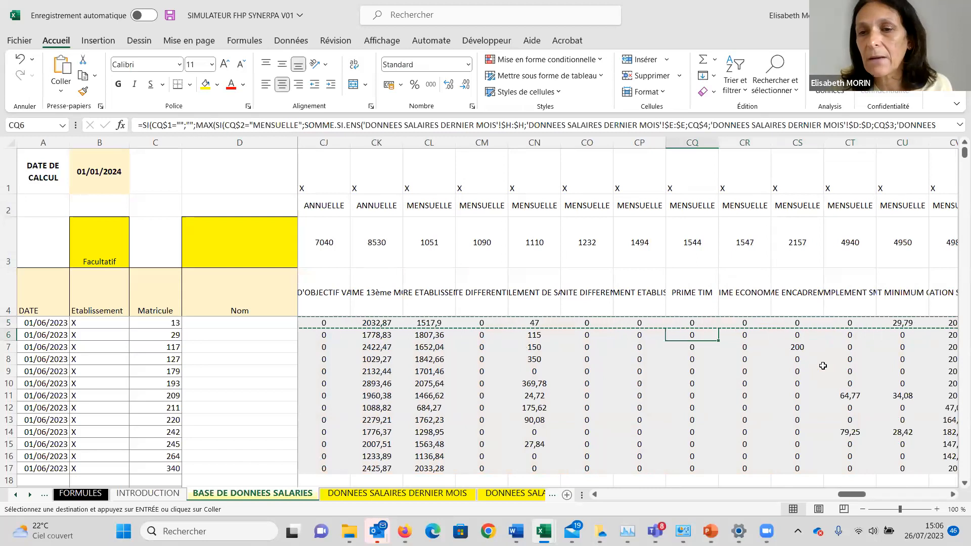
{"action": "key", "text": "Right"}
{"action": "key", "text": "Right"}
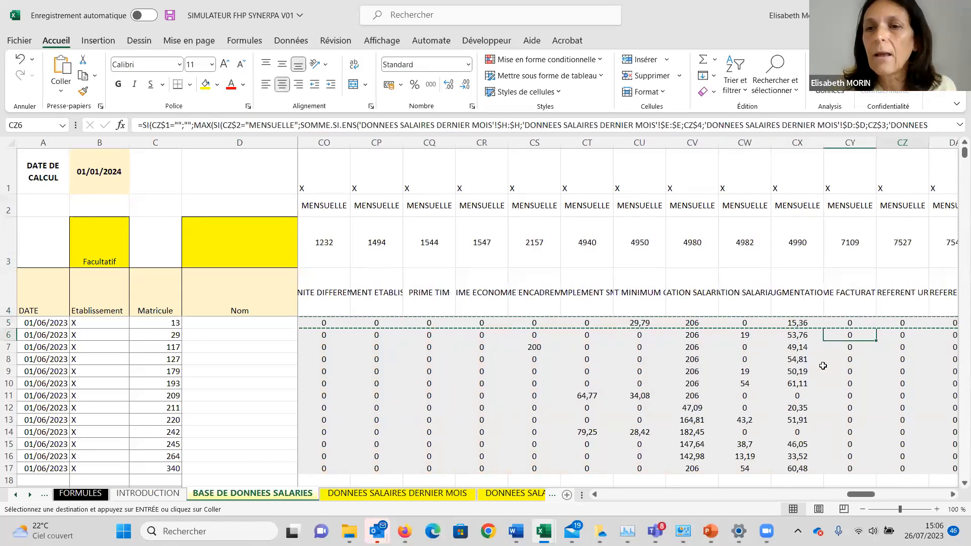
Review the first employee's row from the monthly pay items back to the Rémunération à comparer amount.
{"action": "key", "text": "Up"}
{"action": "key", "text": "Left"}
{"action": "key", "text": "Left"}
{"action": "key", "text": "Left"}
{"action": "key", "text": "Left"}
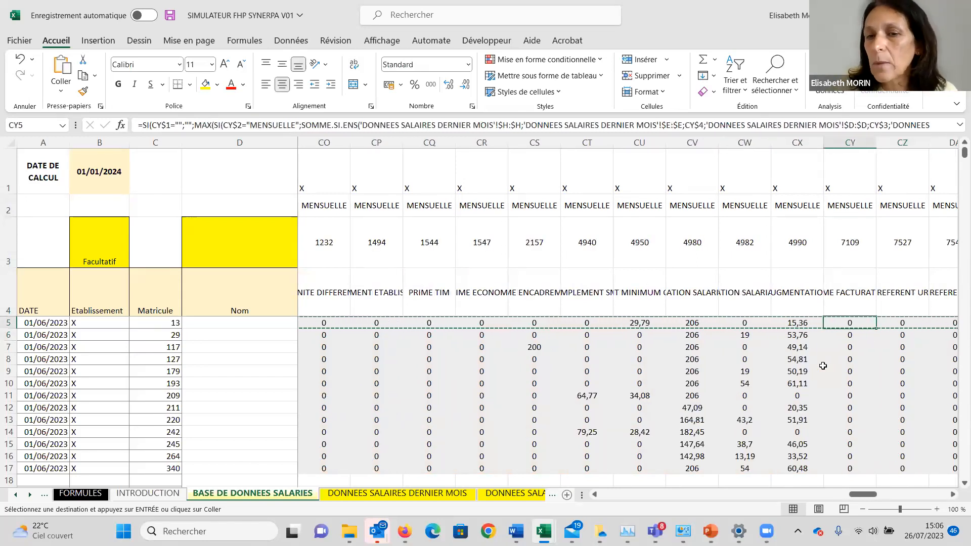
{"action": "key", "text": "Left"}
{"action": "key", "text": "Left"}
{"action": "key", "text": "Left"}
{"action": "key", "text": "Left"}
{"action": "key", "text": "Left"}
{"action": "key", "text": "Left"}
{"action": "key", "text": "Left"}
{"action": "key", "text": "Left"}
{"action": "key", "text": "Left"}
{"action": "key", "text": "Left"}
{"action": "key", "text": "Left"}
{"action": "key", "text": "Left"}
{"action": "key", "text": "Left"}
{"action": "key", "text": "Left"}
{"action": "key", "text": "Left"}
{"action": "key", "text": "Left"}
{"action": "key", "text": "Left"}
{"action": "key", "text": "Left"}
{"action": "key", "text": "Left"}
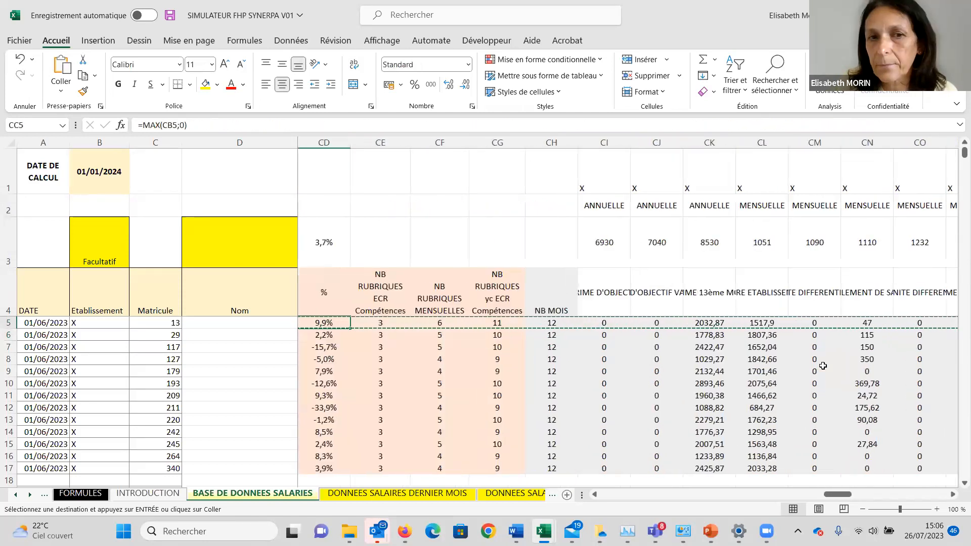
{"action": "key", "text": "Left"}
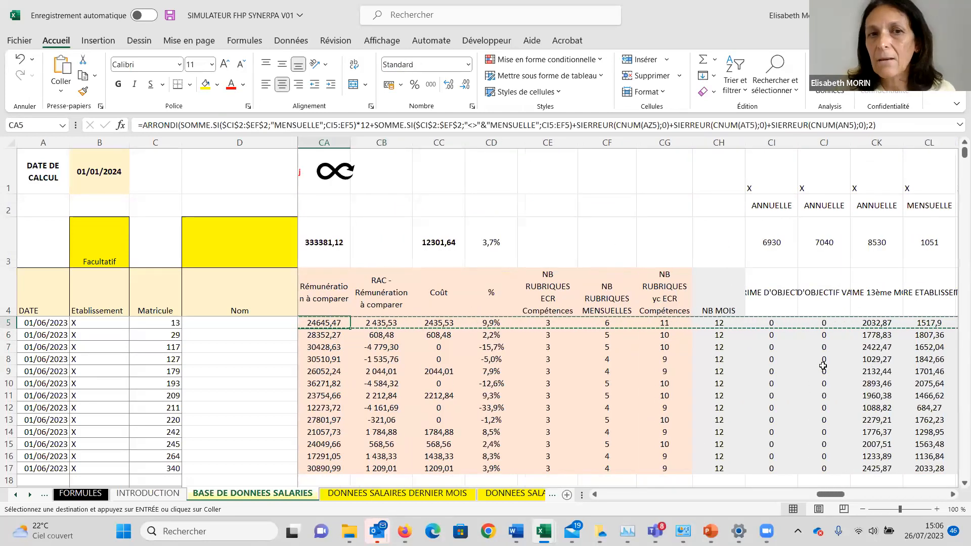
Clear the X above PRIME 13ème MOIS (8530) to exclude it from the comparison, and check the total Coût and %.
{"action": "left_click", "coordinate": [861, 178]}
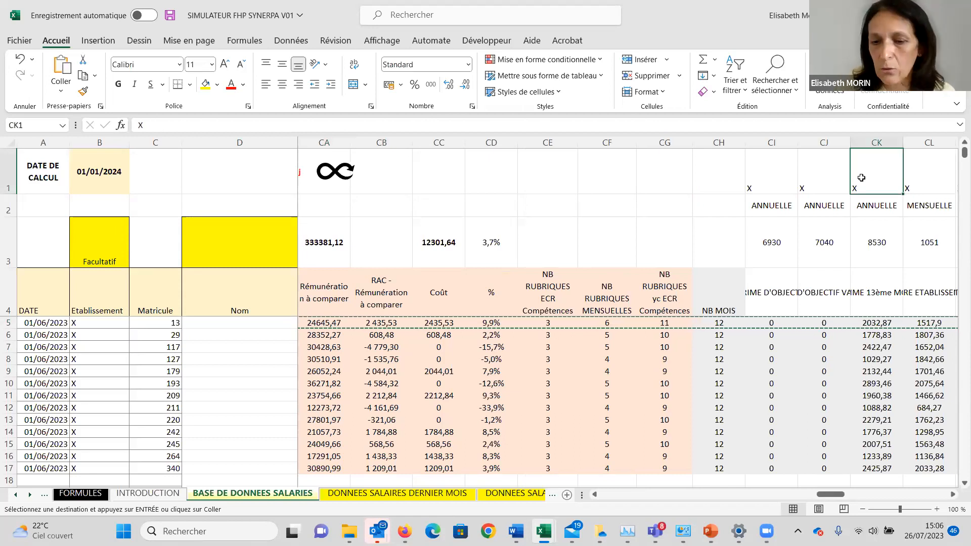
{"action": "key", "text": "Delete"}
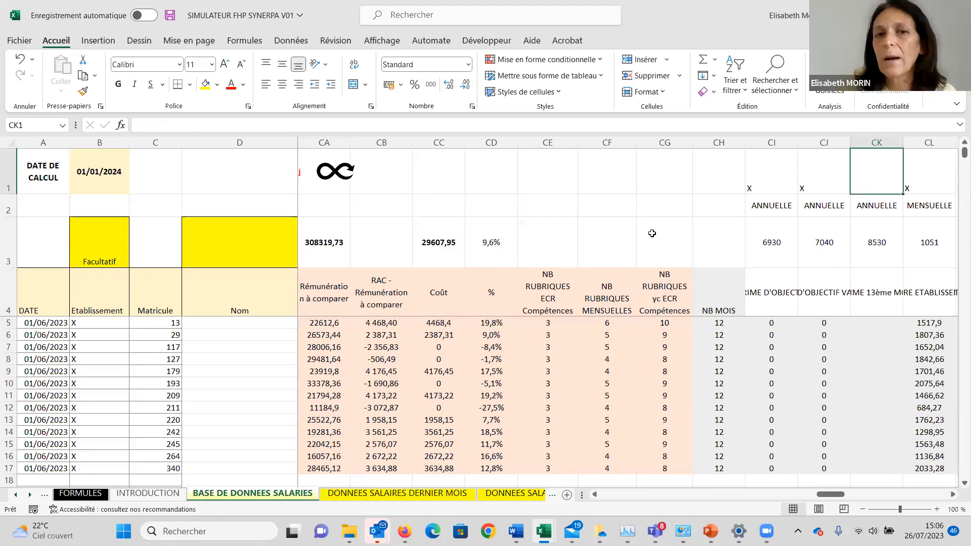
{"action": "left_click", "coordinate": [437, 249]}
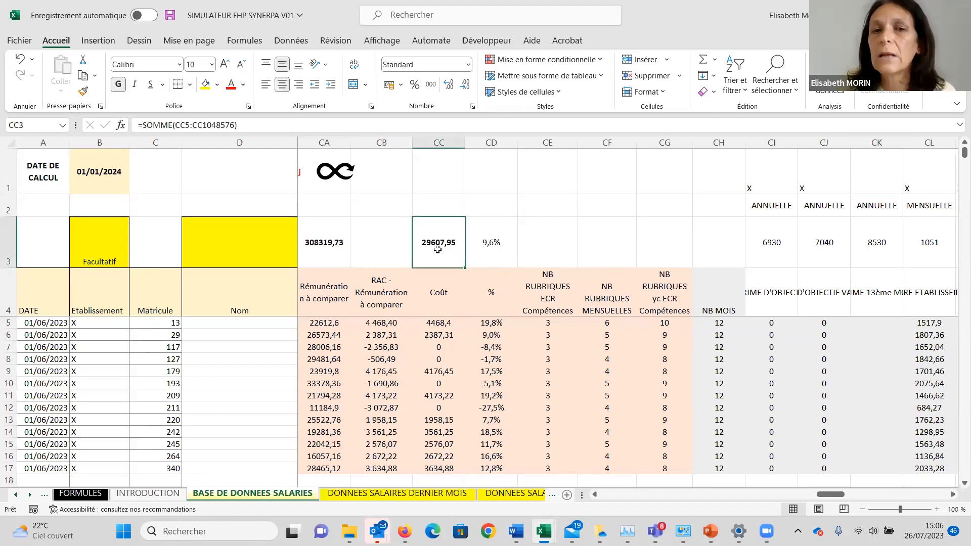
{"action": "key", "text": "Right"}
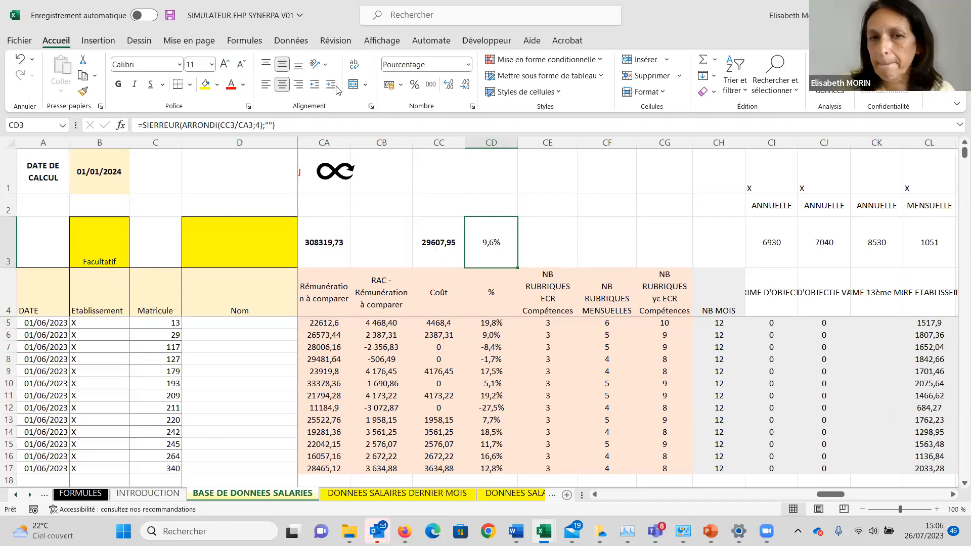
Put the X back above PRIME 13ème MOIS (8530) to include it in the comparison again.
{"action": "left_click", "coordinate": [866, 166]}
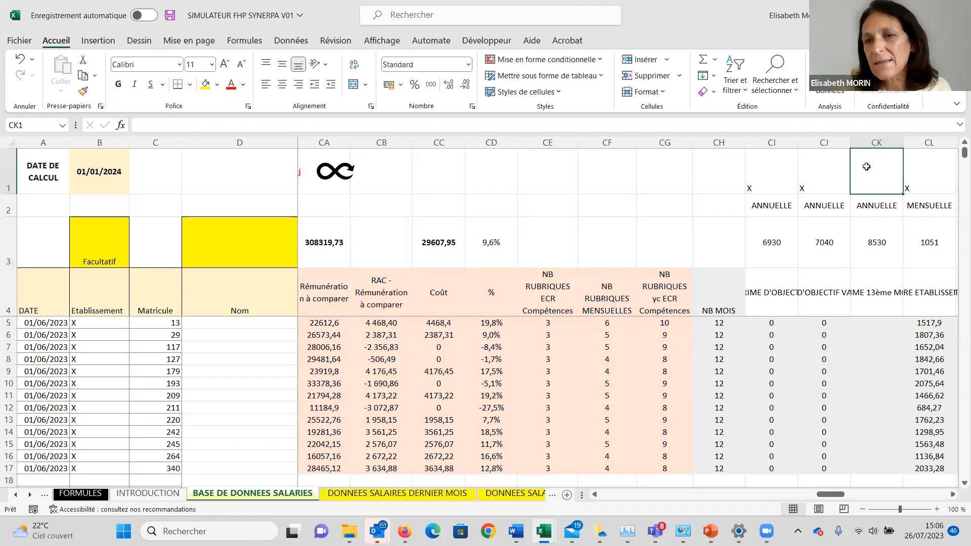
{"action": "type", "text": "X"}
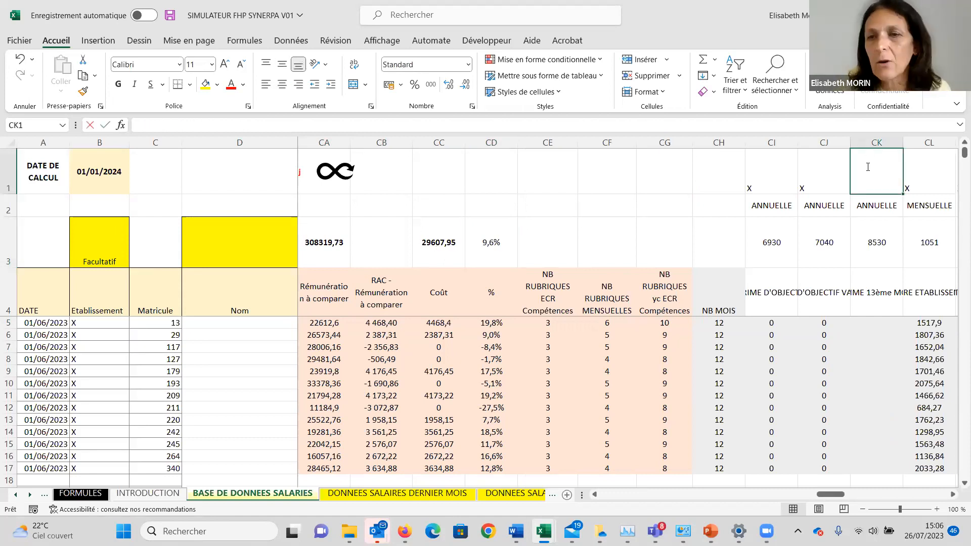
{"action": "key", "text": "Return"}
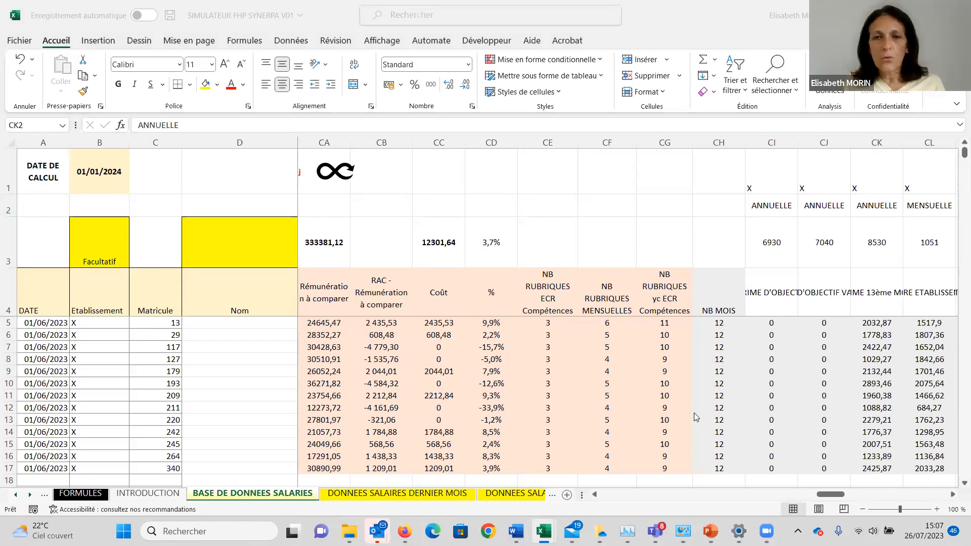
Review the TOTAL row of the comparison columns, back to RAC moyenne.
{"action": "left_click", "coordinate": [645, 249]}
{"action": "key", "text": "Left"}
{"action": "key", "text": "Left"}
{"action": "key", "text": "Left"}
{"action": "key", "text": "Left"}
{"action": "key", "text": "Left"}
{"action": "key", "text": "Left"}
{"action": "key", "text": "Left"}
{"action": "key", "text": "Left"}
{"action": "key", "text": "Left"}
{"action": "key", "text": "Left"}
{"action": "key", "text": "Left"}
{"action": "key", "text": "Left"}
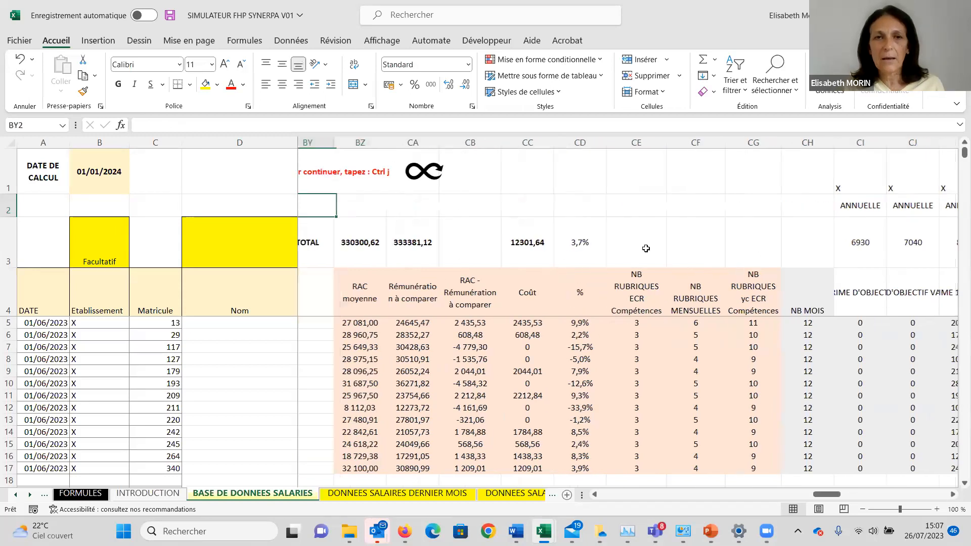
{"action": "key", "text": "Right"}
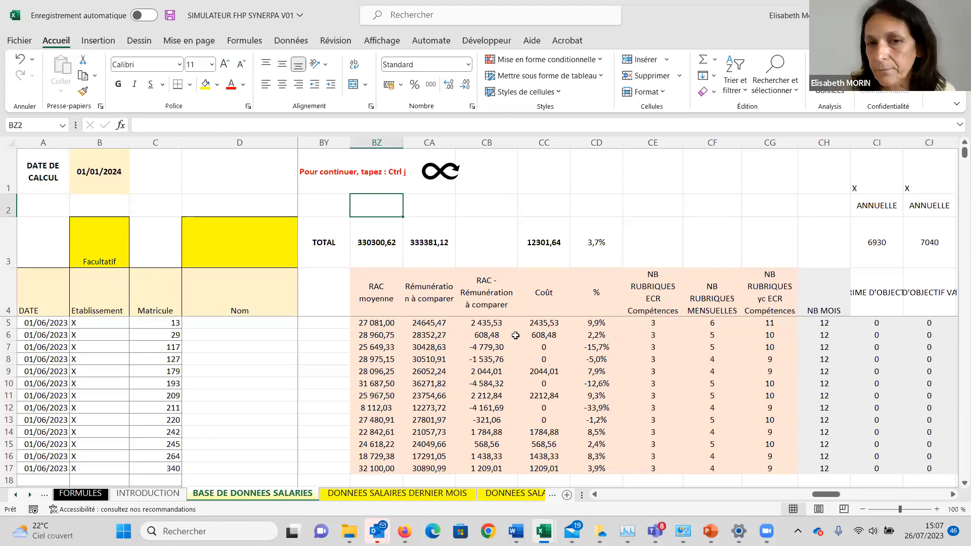
Generate the employee remuneration sheets with the simulator's "Editer les fiches rémunération" action.
{"action": "left_click", "coordinate": [389, 168]}
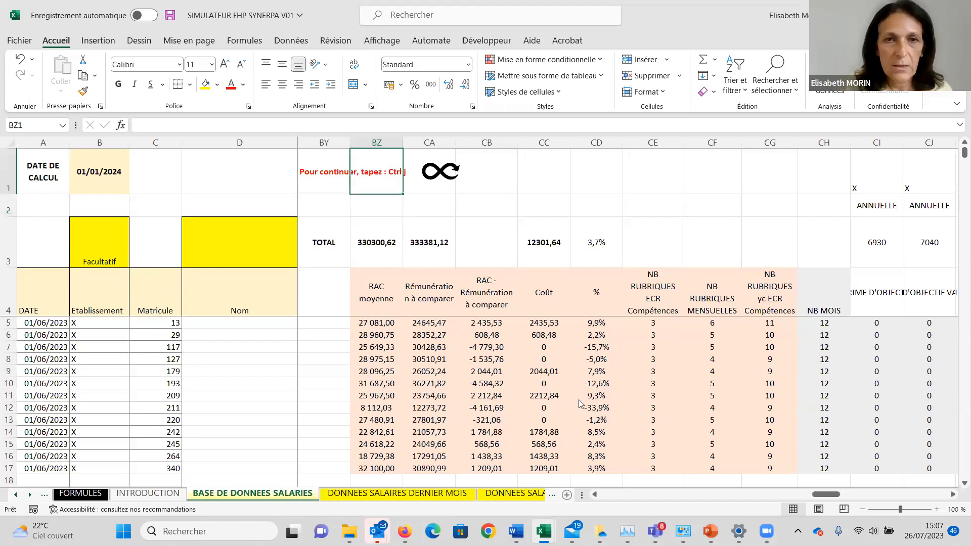
{"action": "key", "text": "ctrl+j"}
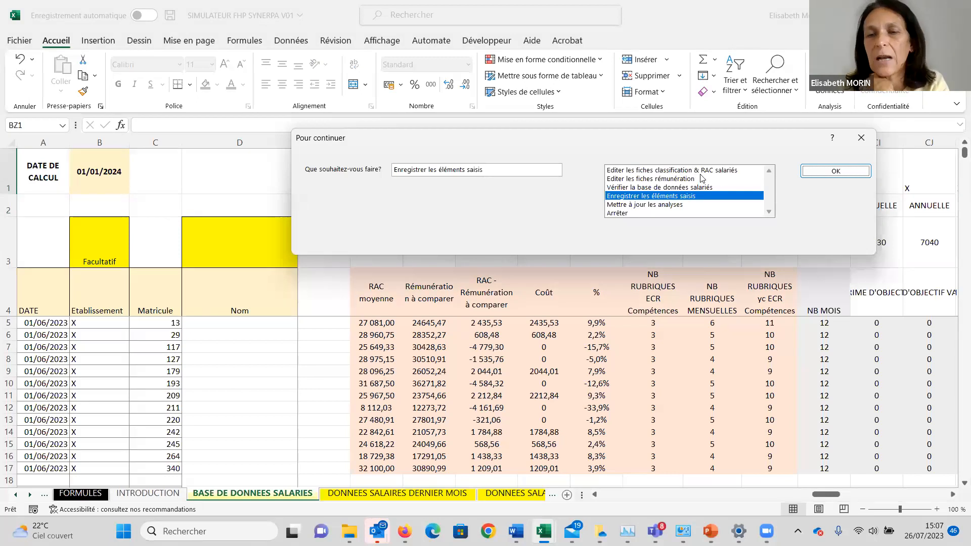
{"action": "left_click", "coordinate": [635, 180]}
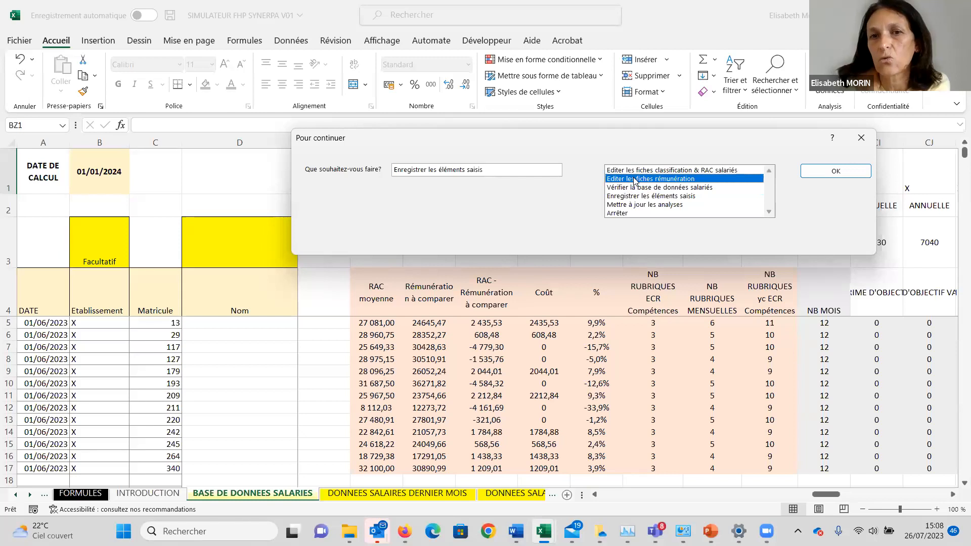
{"action": "left_click", "coordinate": [826, 171]}
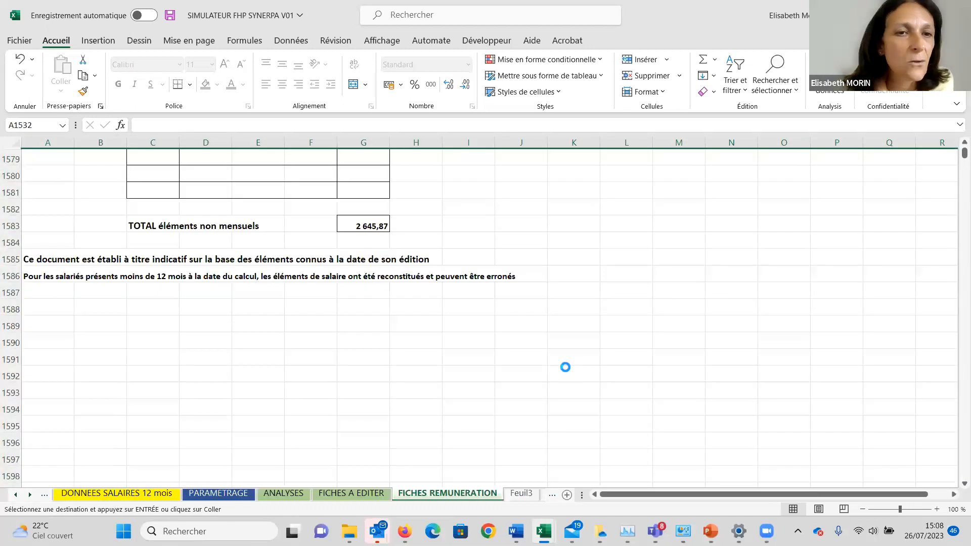
Examine the first employee's COMPARAISON A LA RAC sheet, covering monthly items, non-monthly items, annual total and RAC supplement.
{"action": "key", "text": "ctrl+Home"}
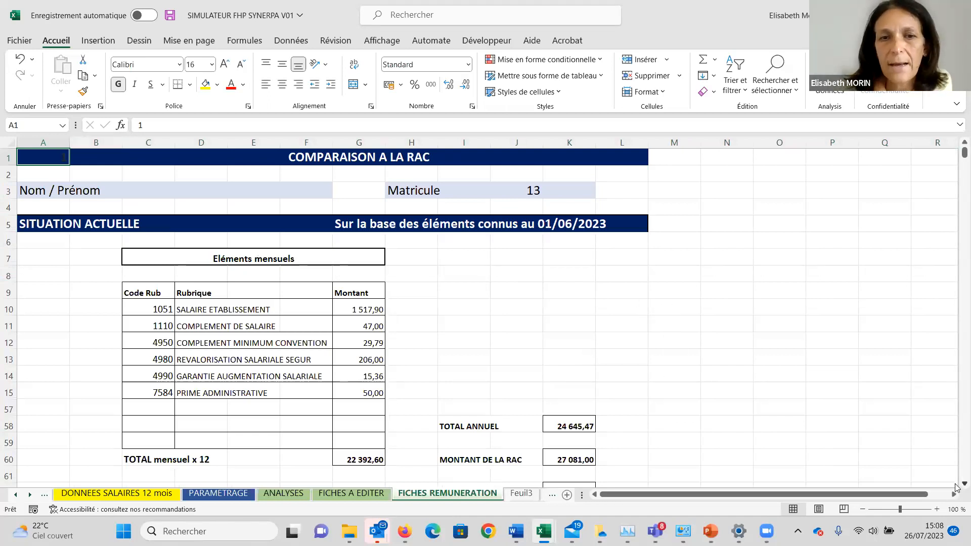
{"action": "scroll", "coordinate": [956, 488], "scroll_direction": "down", "scroll_amount": 1}
{"action": "scroll", "coordinate": [955, 487], "scroll_direction": "down", "scroll_amount": 1}
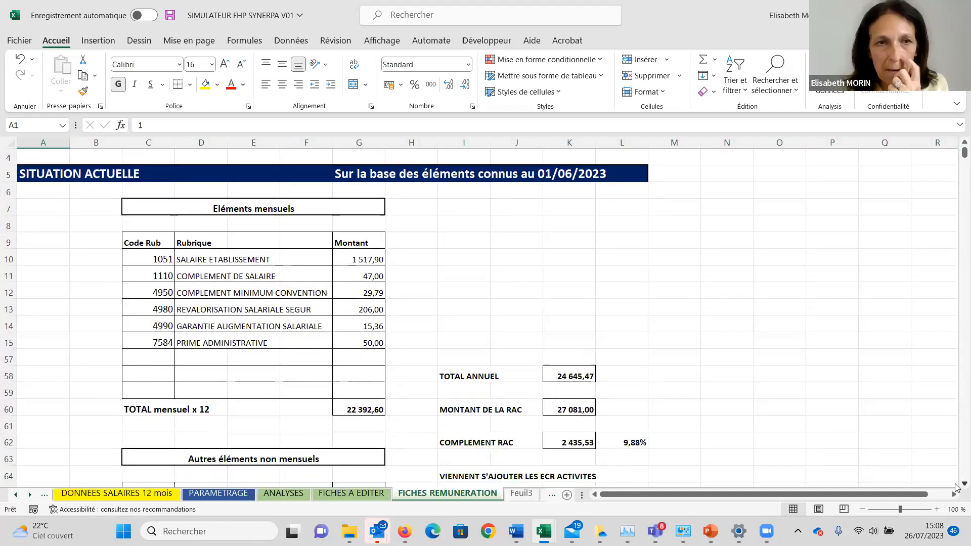
{"action": "scroll", "coordinate": [956, 487], "scroll_direction": "down", "scroll_amount": 1}
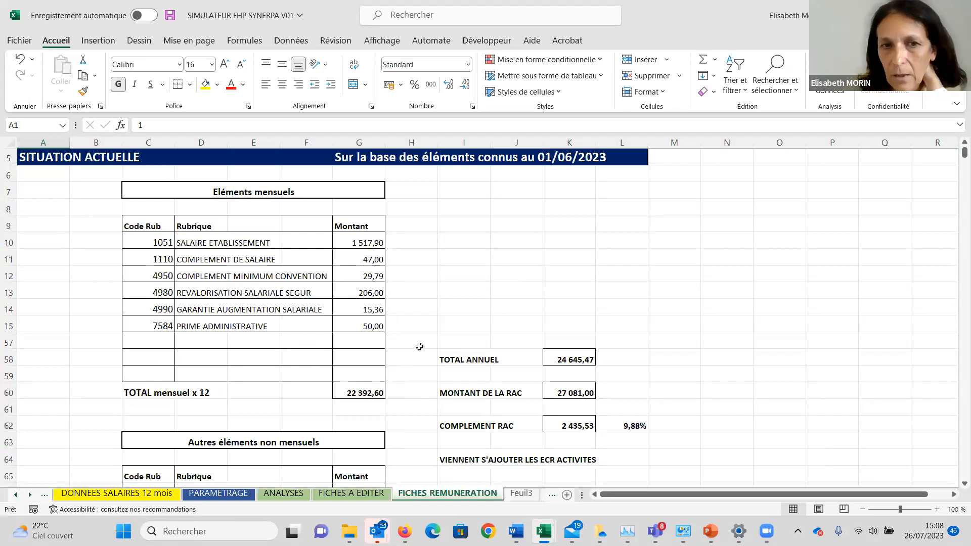
{"action": "key", "text": "Down"}
{"action": "key", "text": "Down"}
{"action": "key", "text": "Down"}
{"action": "key", "text": "Down"}
{"action": "key", "text": "Down"}
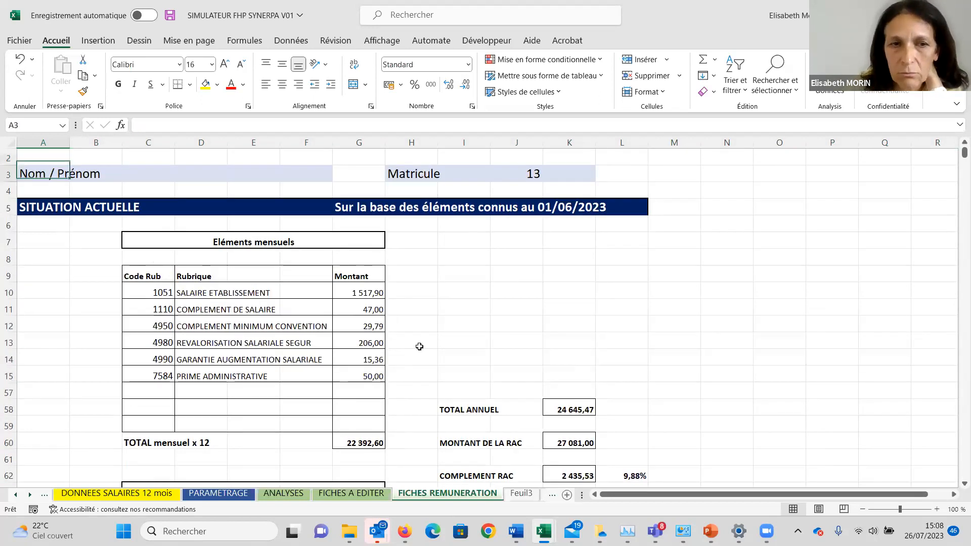
{"action": "key", "text": "Down"}
{"action": "key", "text": "Down"}
{"action": "key", "text": "Down"}
{"action": "key", "text": "Down"}
{"action": "key", "text": "Down"}
{"action": "key", "text": "Down"}
{"action": "key", "text": "Down"}
{"action": "key", "text": "Down"}
{"action": "key", "text": "Down"}
{"action": "key", "text": "Down"}
{"action": "key", "text": "Down"}
{"action": "key", "text": "Down"}
{"action": "key", "text": "Down"}
{"action": "key", "text": "Down"}
{"action": "key", "text": "Down"}
{"action": "key", "text": "Down"}
{"action": "key", "text": "Down"}
{"action": "key", "text": "Down"}
{"action": "key", "text": "Down"}
{"action": "key", "text": "Down"}
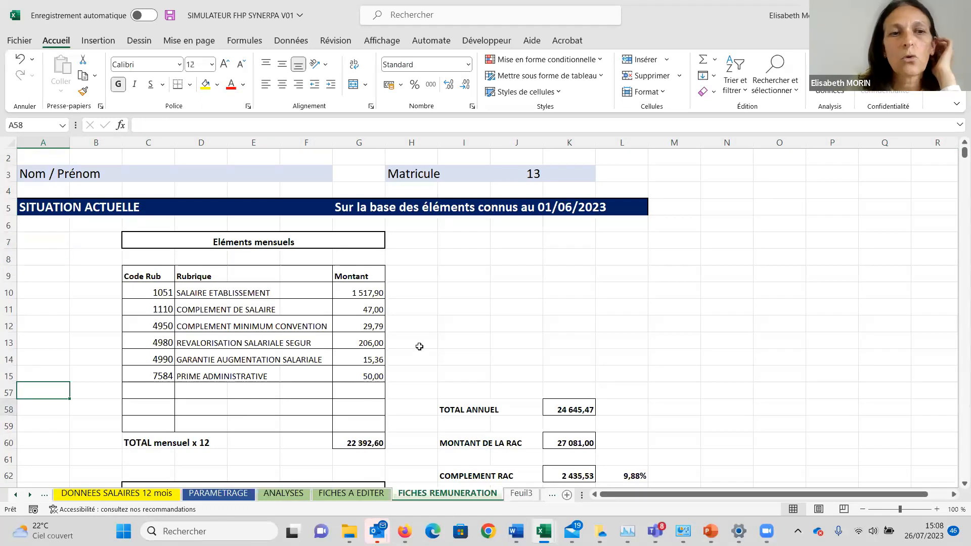
{"action": "key", "text": "Down"}
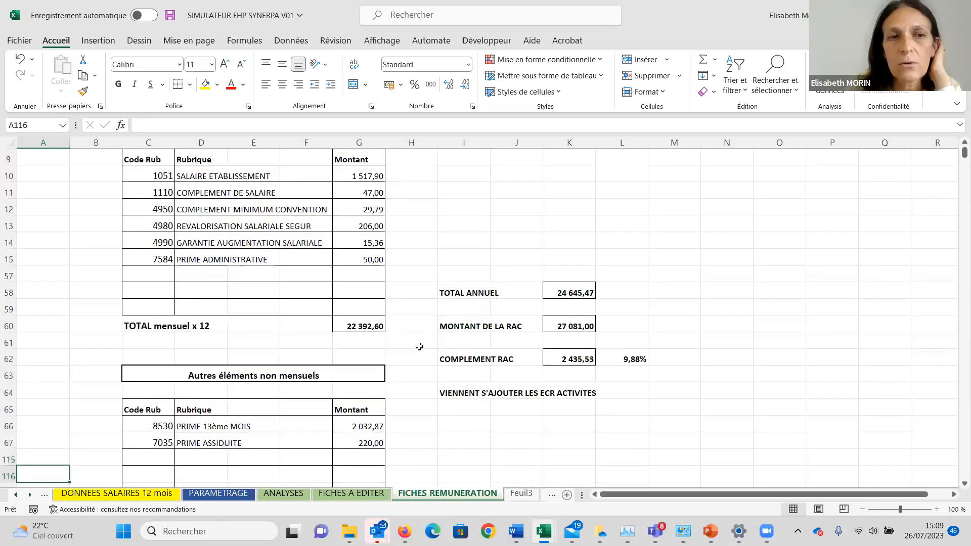
{"action": "key", "text": "Down"}
{"action": "key", "text": "Down"}
{"action": "key", "text": "Down"}
{"action": "key", "text": "Down"}
{"action": "key", "text": "Down"}
{"action": "key", "text": "Down"}
{"action": "key", "text": "Down"}
{"action": "key", "text": "Down"}
{"action": "key", "text": "Down"}
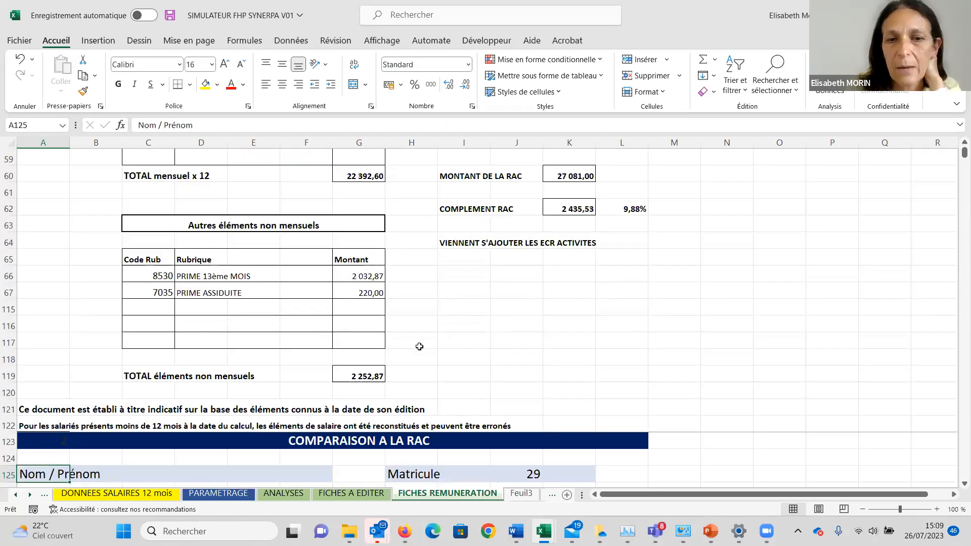
Examine the second employee's COMPARAISON A LA RAC sheet, from the monthly items to COMPLEMENT RAC and the note on ECR activités.
{"action": "key", "text": "Down"}
{"action": "key", "text": "Down"}
{"action": "key", "text": "Down"}
{"action": "key", "text": "Down"}
{"action": "key", "text": "Down"}
{"action": "key", "text": "Down"}
{"action": "key", "text": "Down"}
{"action": "key", "text": "Down"}
{"action": "key", "text": "Down"}
{"action": "key", "text": "Down"}
{"action": "key", "text": "Down"}
{"action": "key", "text": "Down"}
{"action": "key", "text": "Down"}
{"action": "key", "text": "Down"}
{"action": "key", "text": "Down"}
{"action": "key", "text": "Down"}
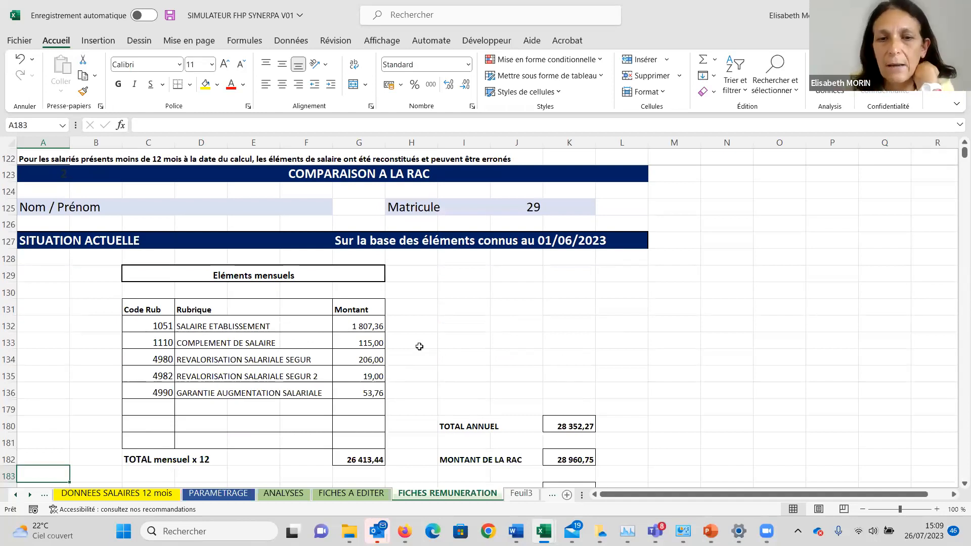
{"action": "key", "text": "Down"}
{"action": "key", "text": "Down"}
{"action": "key", "text": "Down"}
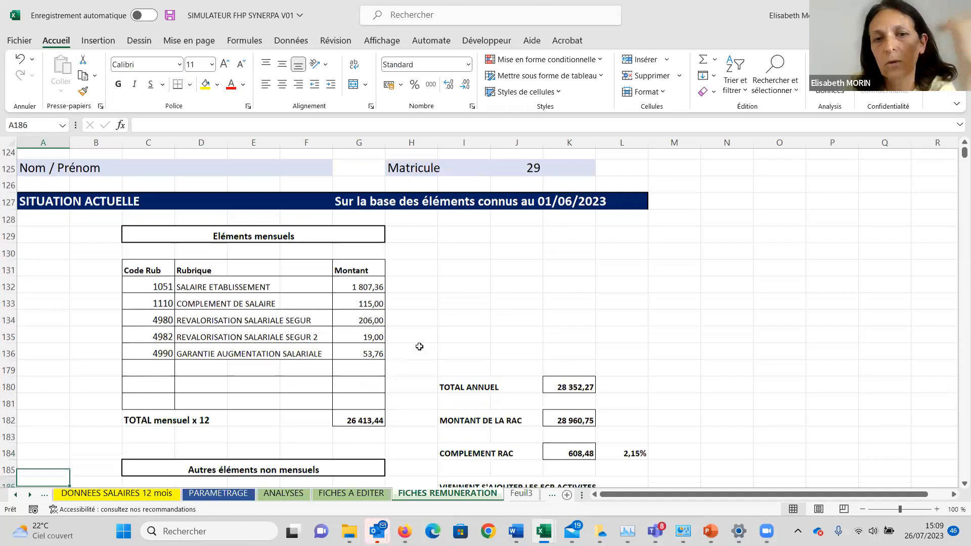
{"action": "key", "text": "Down"}
{"action": "key", "text": "Down"}
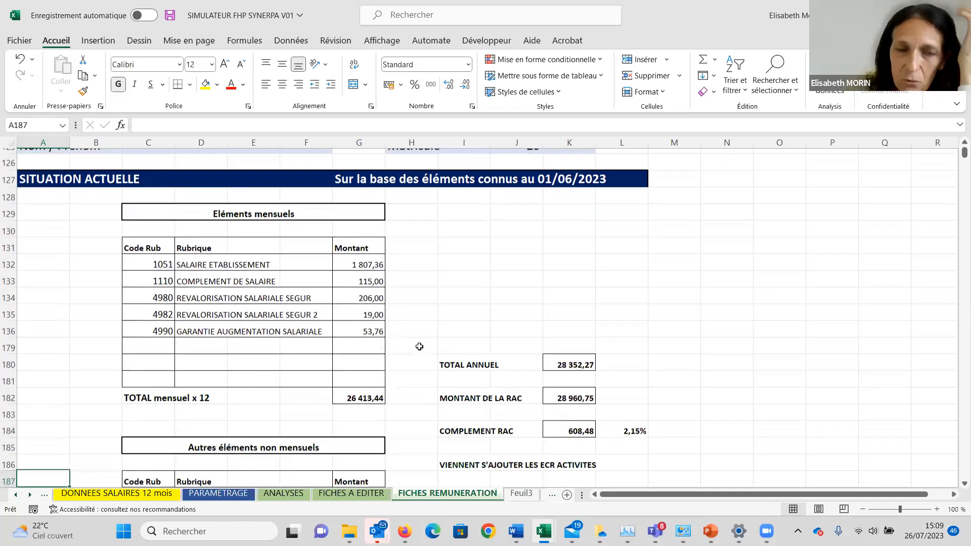
{"action": "key", "text": "Down"}
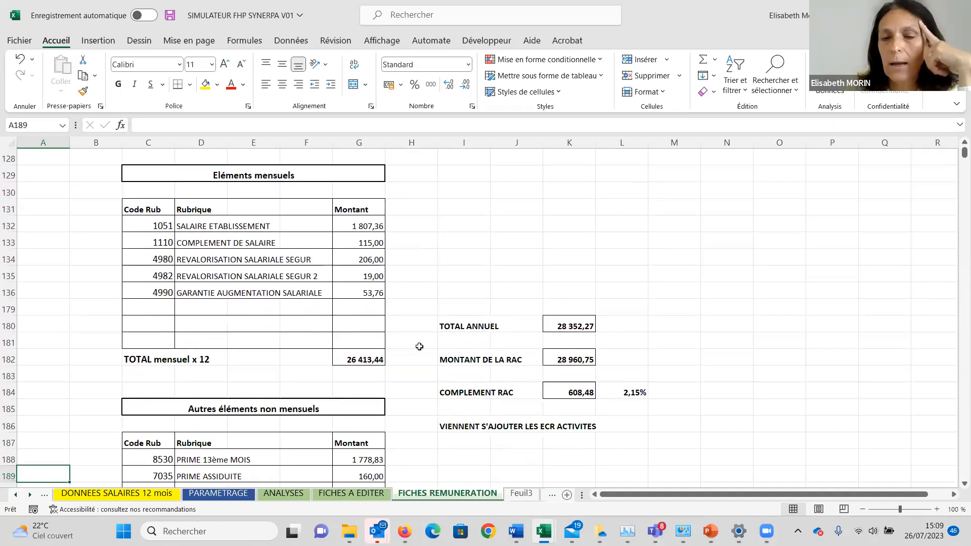
{"action": "key", "text": "Down"}
{"action": "key", "text": "Down"}
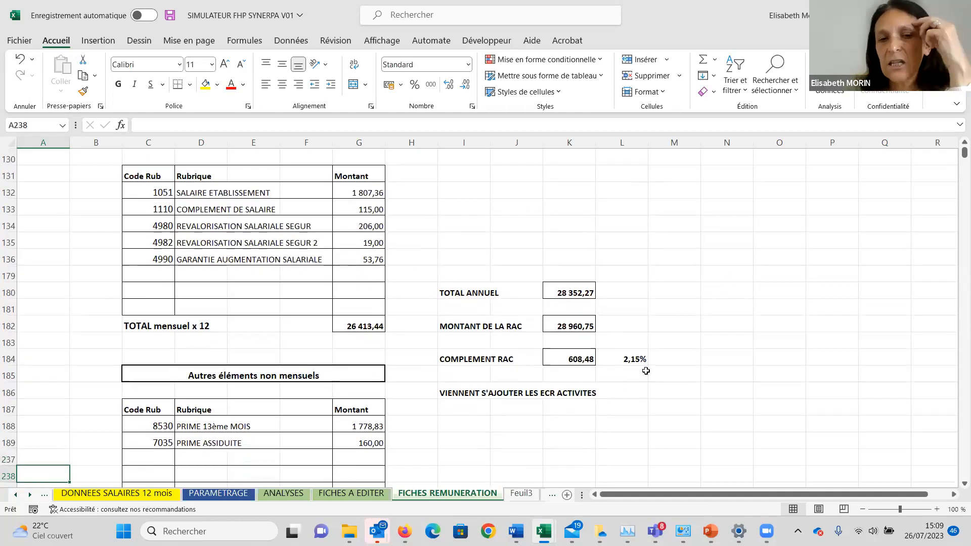
{"action": "left_click", "coordinate": [527, 410]}
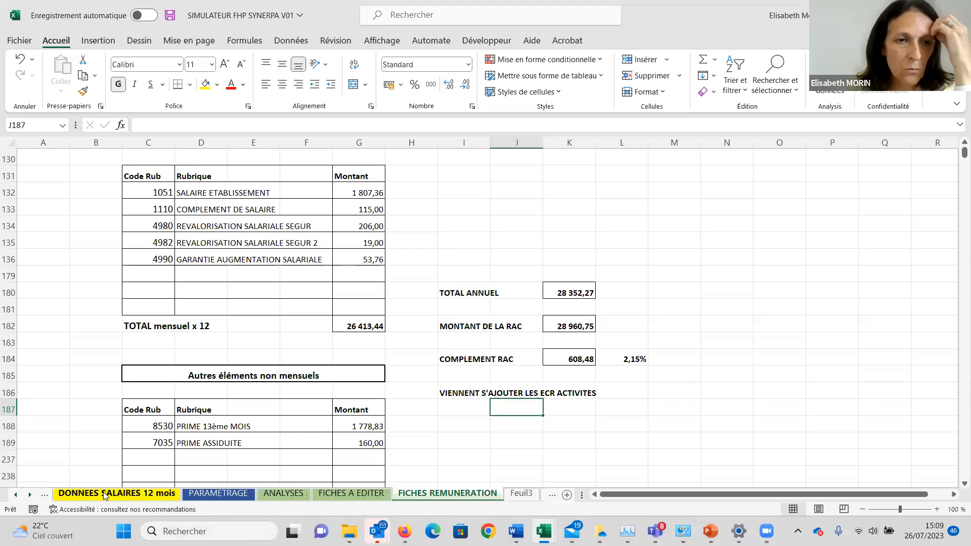
Return to the INTRODUCTION sheet with the simulator's operating procedure.
{"action": "left_click", "coordinate": [17, 494]}
{"action": "left_click", "coordinate": [16, 494]}
{"action": "left_click", "coordinate": [17, 495]}
{"action": "left_click", "coordinate": [17, 494]}
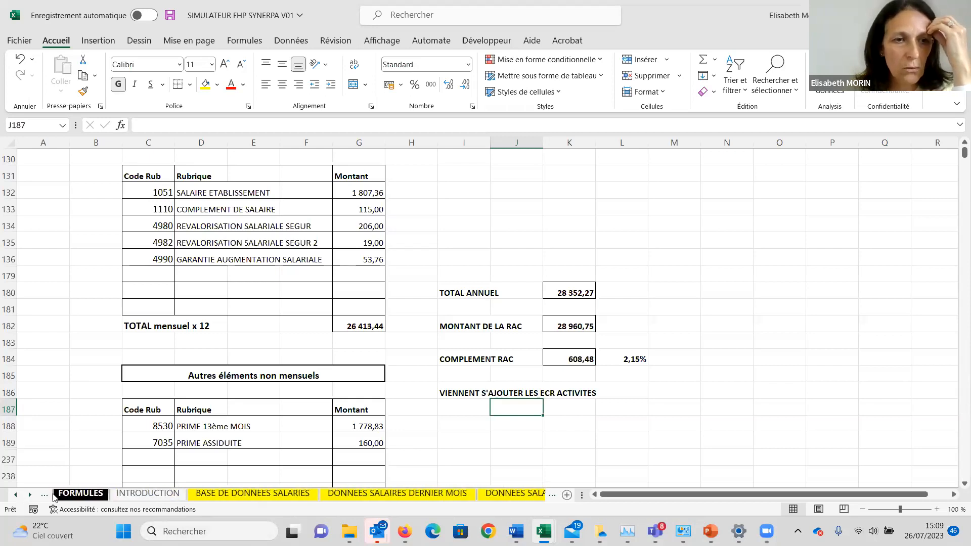
{"action": "left_click", "coordinate": [146, 494]}
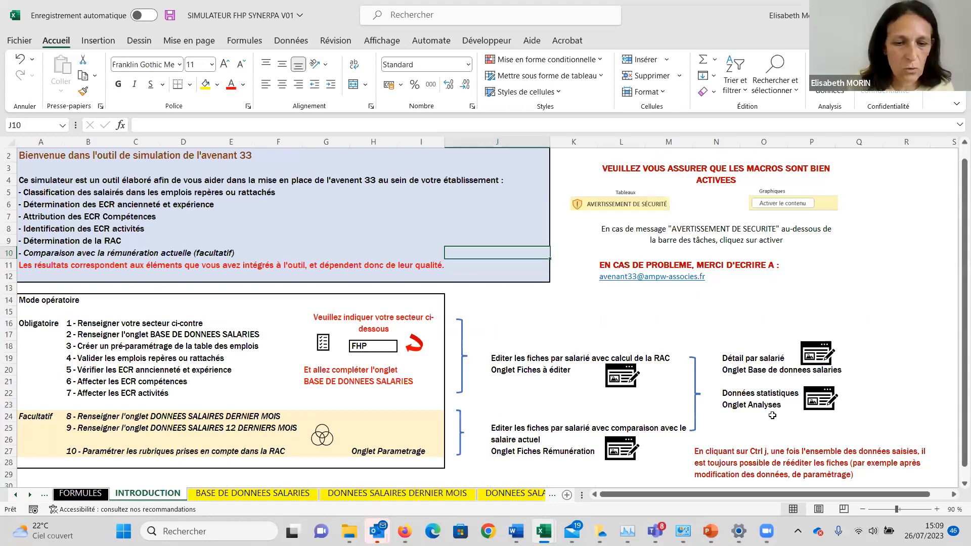
Refresh the statistics with the simulator's "Mettre à jour les analyses" action.
{"action": "key", "text": "ctrl+j"}
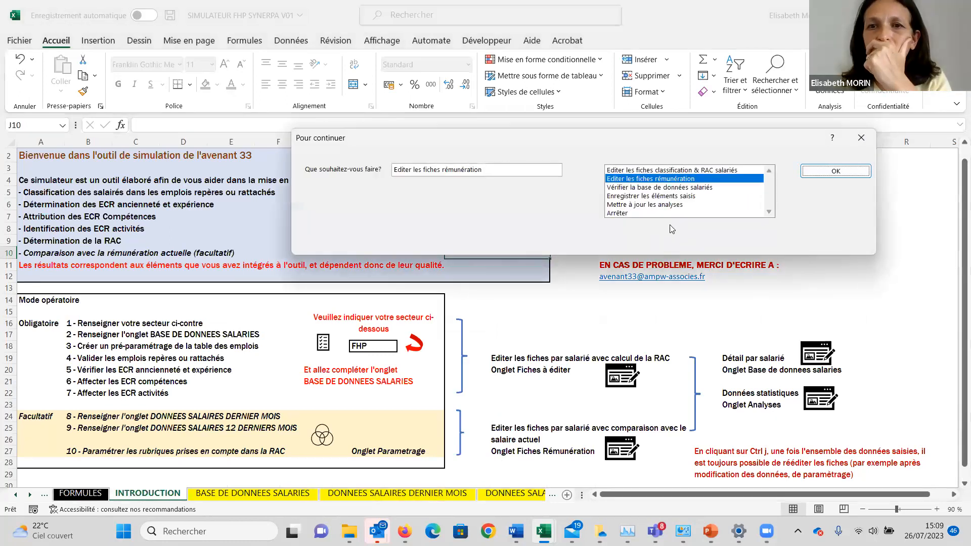
{"action": "left_click", "coordinate": [631, 205]}
{"action": "left_click", "coordinate": [834, 171]}
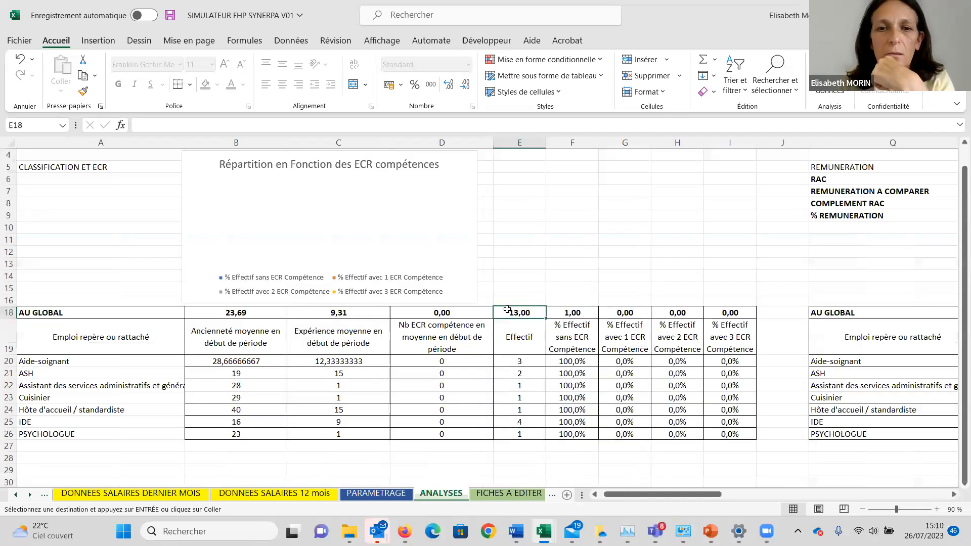
Examine the CLASSIFICATION ET ECR table in ANALYSES, focusing on average experience and number of ECR compétences per job.
{"action": "left_click", "coordinate": [468, 382]}
{"action": "key", "text": "Up"}
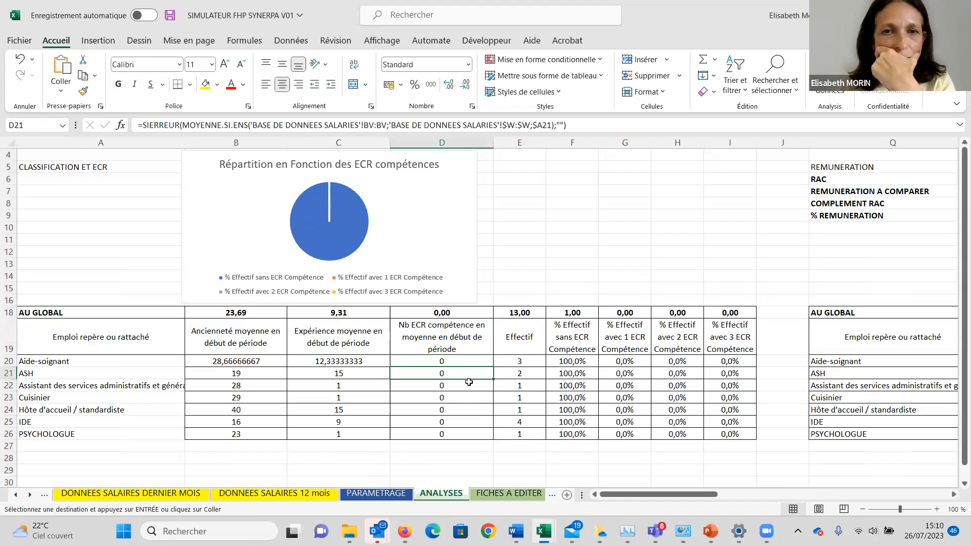
{"action": "key", "text": "Left"}
{"action": "key", "text": "Up"}
{"action": "key", "text": "Right"}
{"action": "key", "text": "Up"}
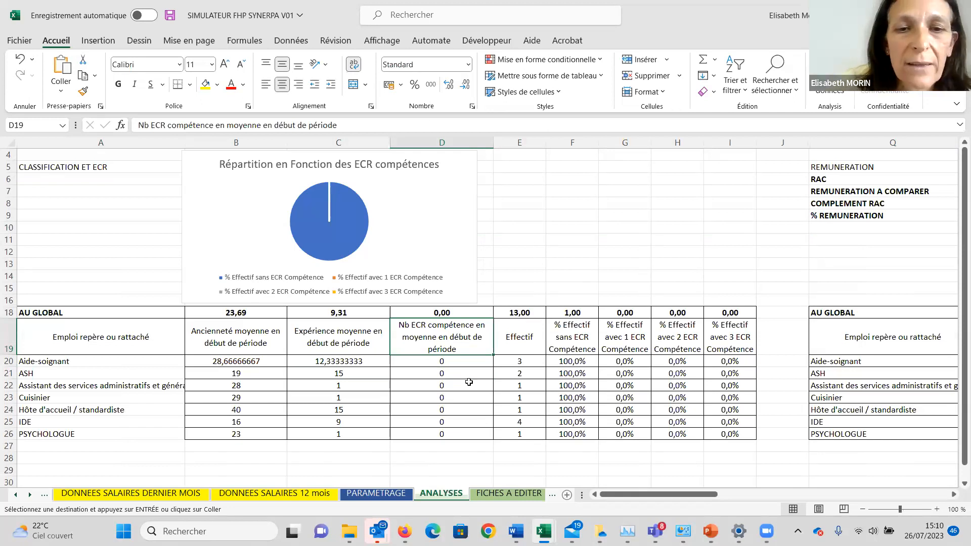
Compare the formulas for average seniority and average experience in the Aide-soignant row of the CLASSIFICATION ET ECR table.
{"action": "key", "text": "Left"}
{"action": "key", "text": "Left"}
{"action": "key", "text": "Down"}
{"action": "key", "text": "Right"}
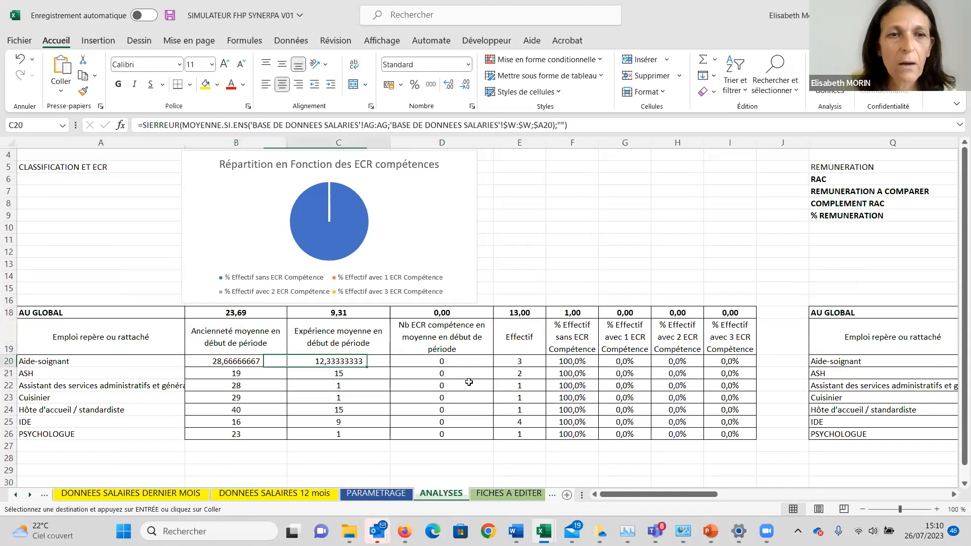
{"action": "key", "text": "Left"}
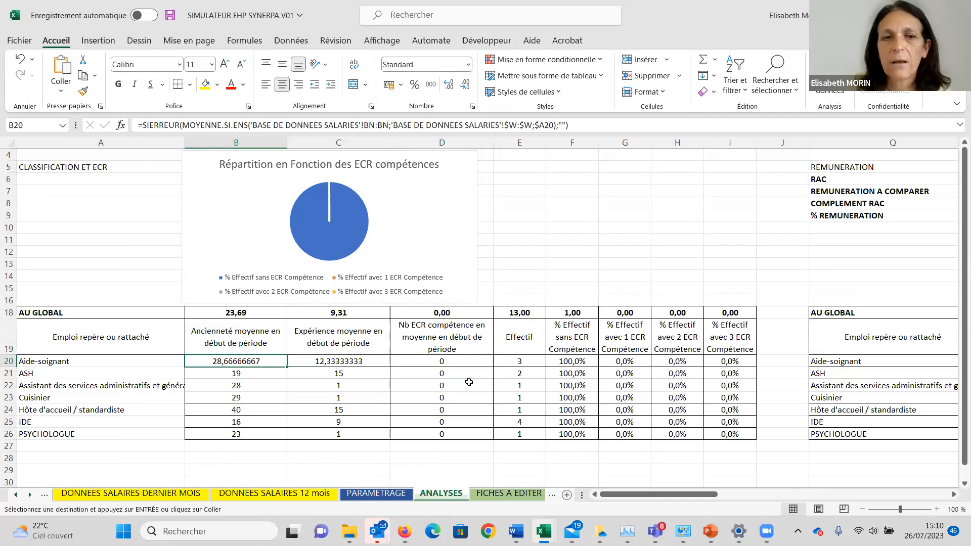
{"action": "key", "text": "Right"}
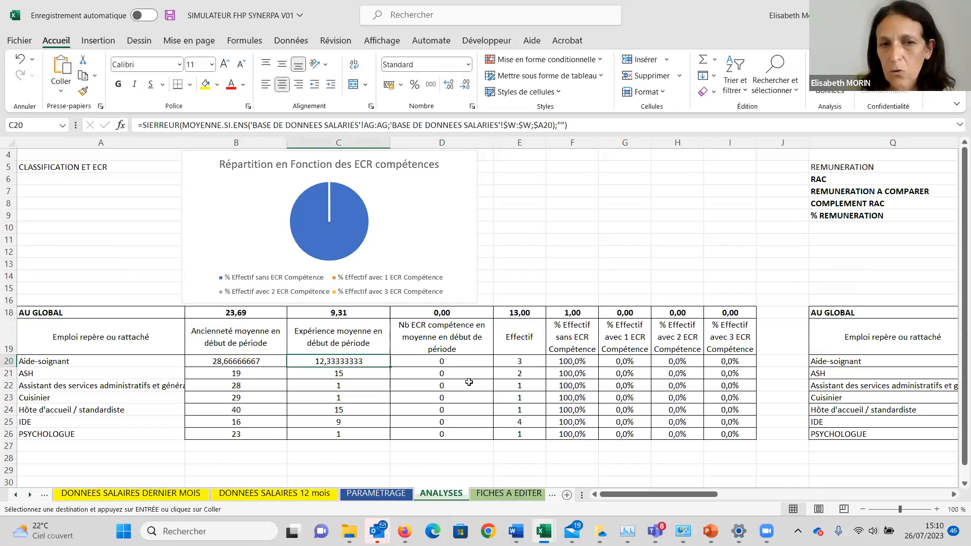
Examine the ECR compétence average, Effectif and ECR percentage columns per job in the CLASSIFICATION ET ECR table.
{"action": "key", "text": "Right"}
{"action": "key", "text": "Up"}
{"action": "key", "text": "Up"}
{"action": "key", "text": "Up"}
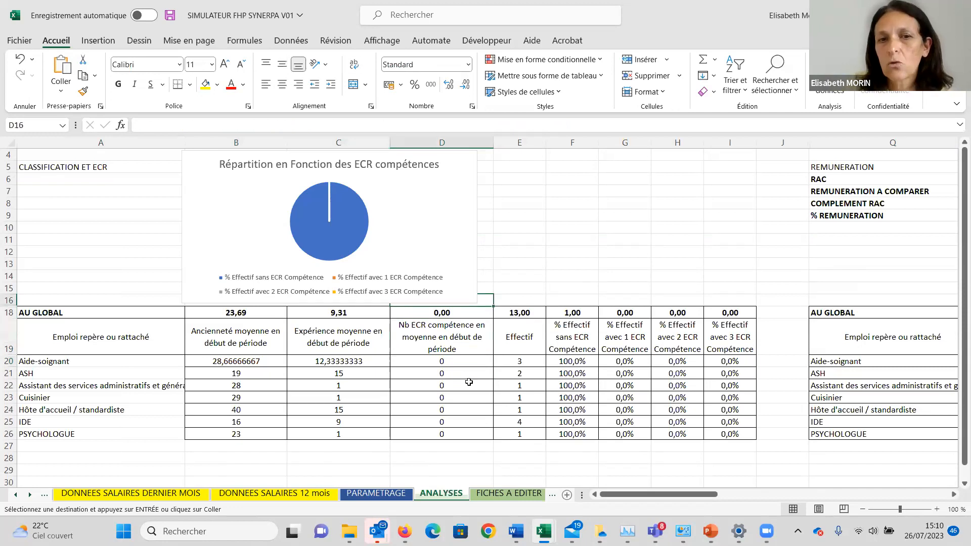
{"action": "key", "text": "Down"}
{"action": "key", "text": "Down"}
{"action": "key", "text": "Down"}
{"action": "key", "text": "Down"}
{"action": "key", "text": "Down"}
{"action": "key", "text": "Down"}
{"action": "key", "text": "Down"}
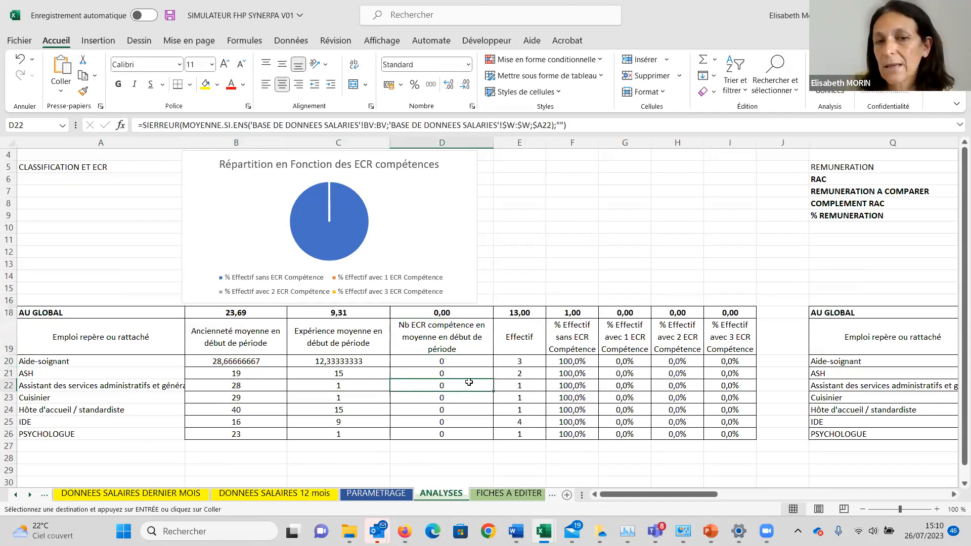
{"action": "key", "text": "Down"}
{"action": "key", "text": "Down"}
{"action": "key", "text": "Right"}
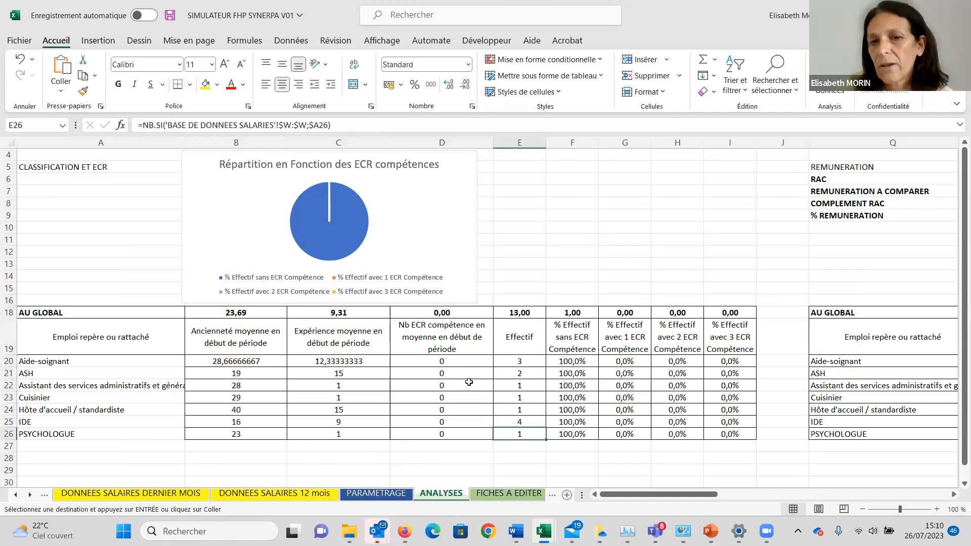
{"action": "key", "text": "Right"}
{"action": "key", "text": "Right"}
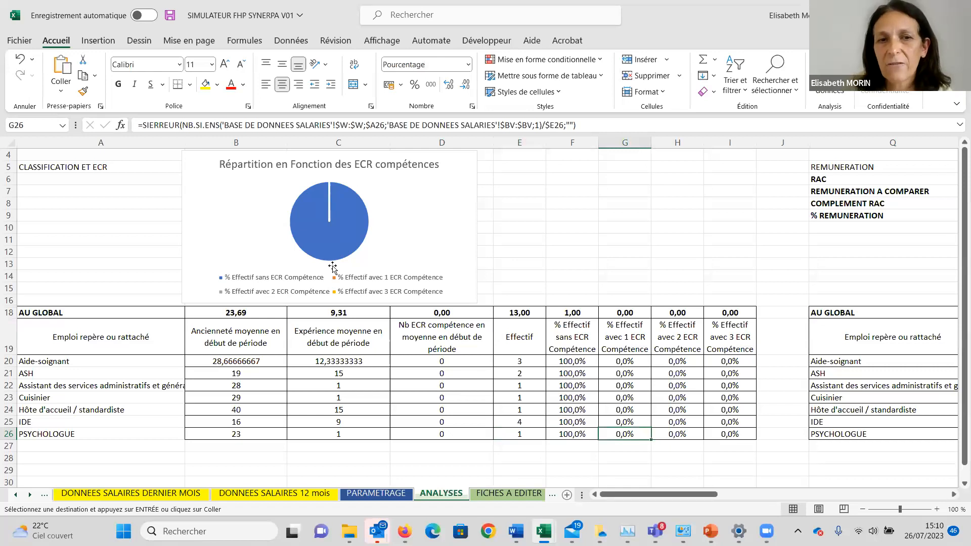
Examine the REMUNERATION analysis in ANALYSES, including impacted employees per job, the percentage brackets and the "% de l'effectif selon impact" chart.
{"action": "left_click", "coordinate": [953, 495]}
{"action": "left_click", "coordinate": [954, 495]}
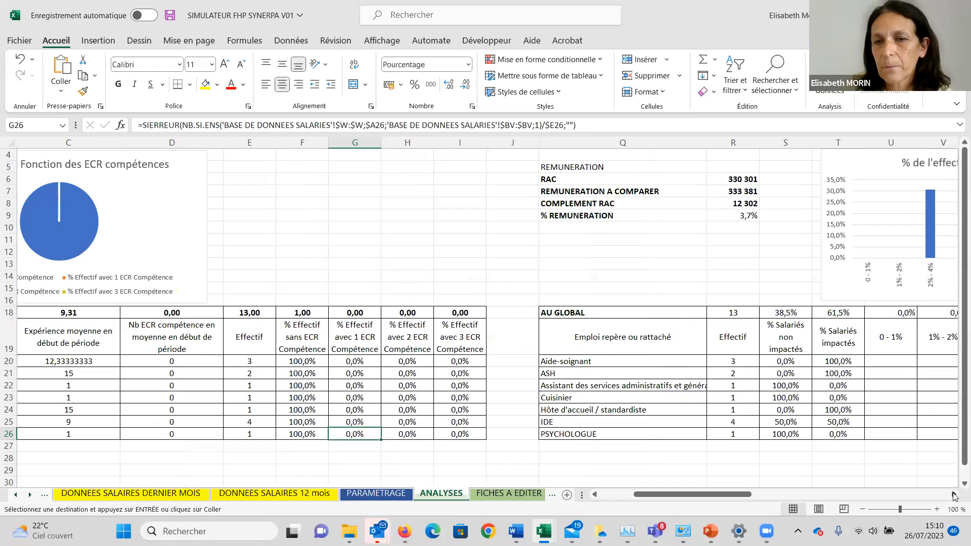
{"action": "left_click", "coordinate": [953, 496]}
{"action": "left_click", "coordinate": [954, 496]}
{"action": "left_click", "coordinate": [953, 495]}
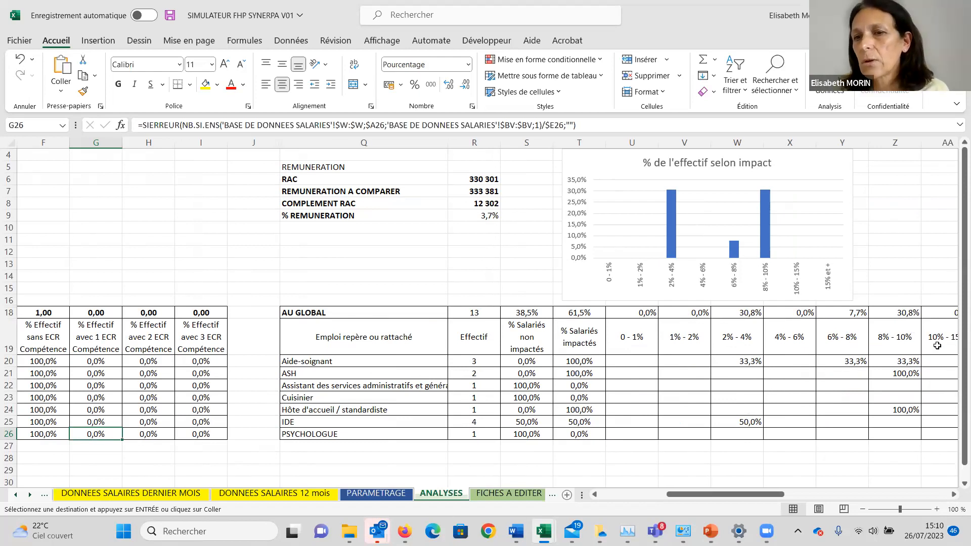
{"action": "left_click", "coordinate": [954, 495]}
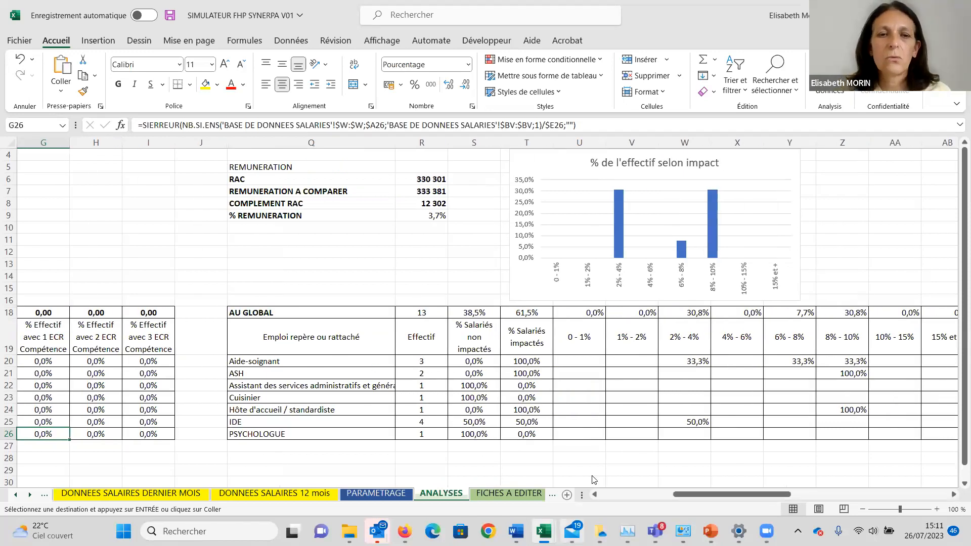
{"action": "mouse_move", "coordinate": [572, 531]}
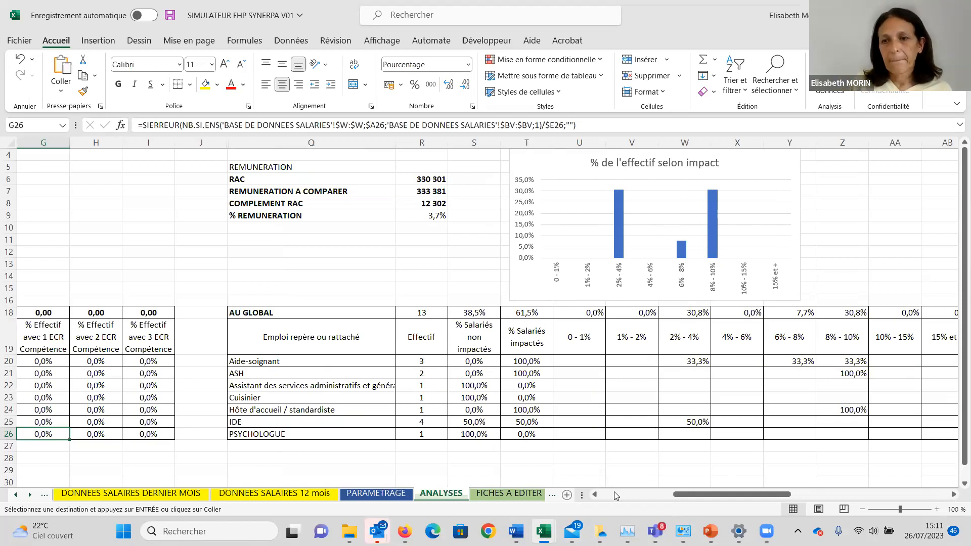
{"action": "left_click", "coordinate": [594, 454]}
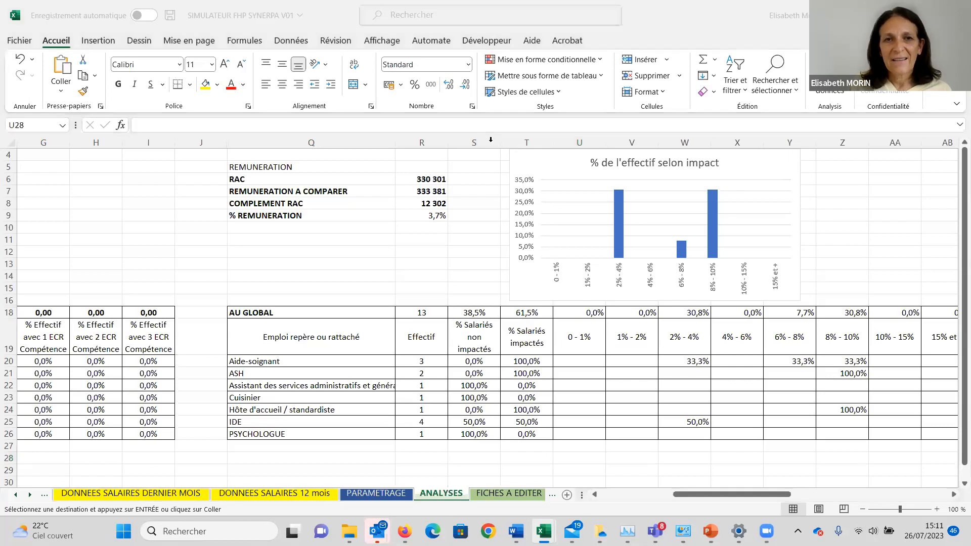
Return to the BASE DE DONNEES SALARIES sheet.
{"action": "left_click", "coordinate": [207, 245]}
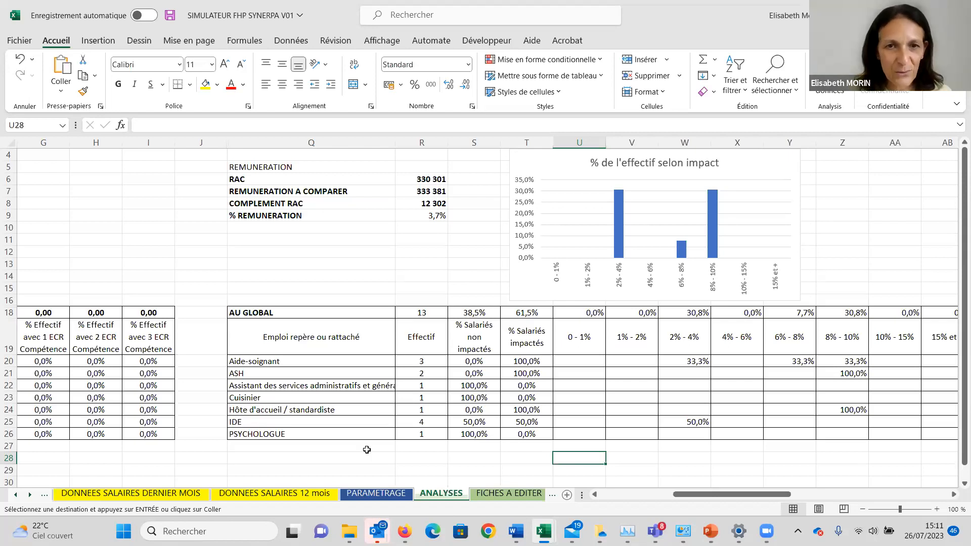
{"action": "key", "text": "Left"}
{"action": "key", "text": "Left"}
{"action": "key", "text": "Left"}
{"action": "key", "text": "Left"}
{"action": "key", "text": "Left"}
{"action": "key", "text": "Left"}
{"action": "key", "text": "Left"}
{"action": "key", "text": "Left"}
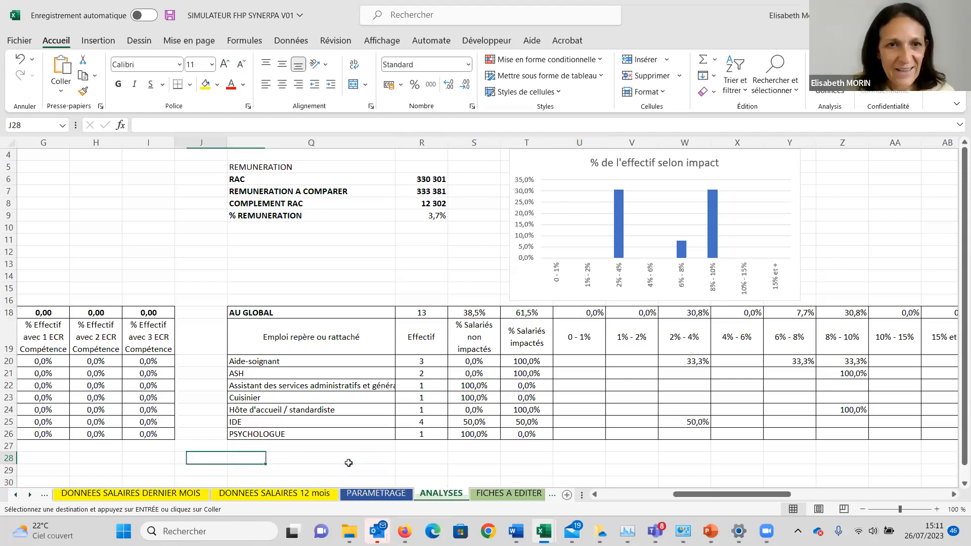
{"action": "key", "text": "Left"}
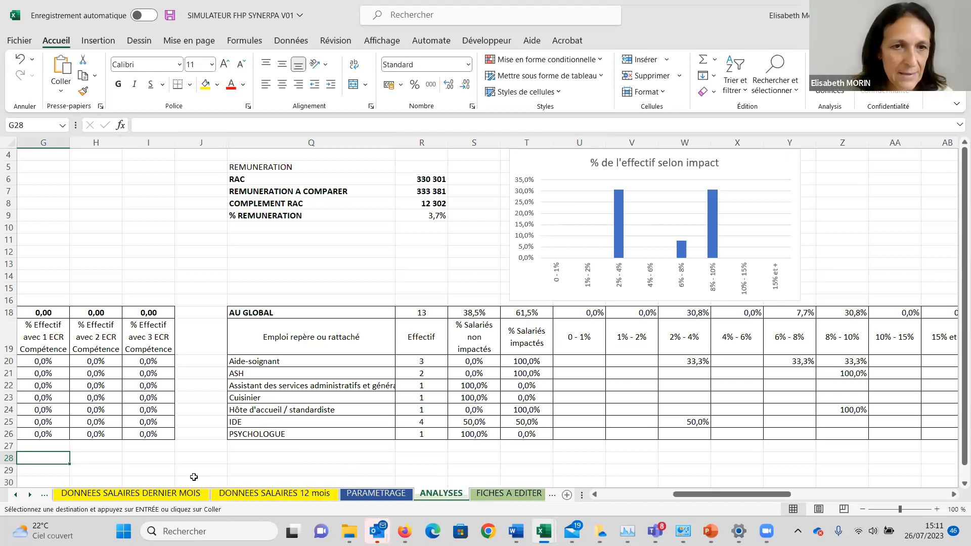
{"action": "left_click", "coordinate": [16, 494]}
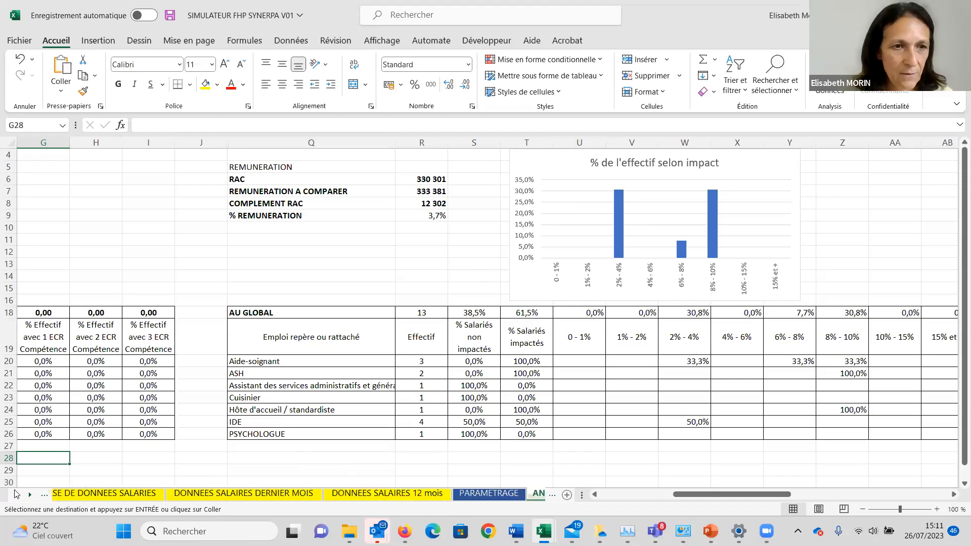
{"action": "left_click", "coordinate": [100, 494]}
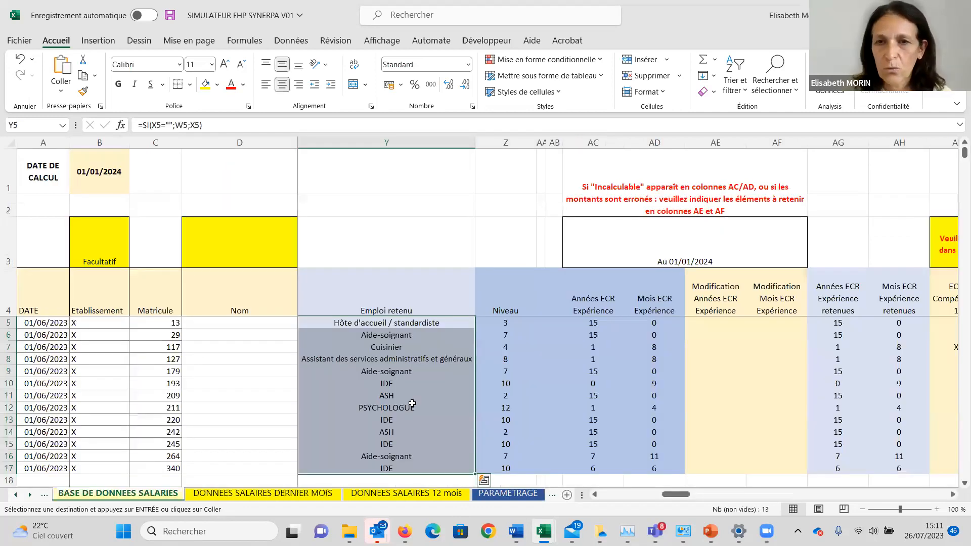
Review BASE DE DONNEES SALARIES from the ECR data through to the RAC moyenne, Rémunération à comparer and Coût columns with their totals.
{"action": "key", "text": "Right"}
{"action": "key", "text": "Right"}
{"action": "key", "text": "Right"}
{"action": "key", "text": "Right"}
{"action": "key", "text": "Right"}
{"action": "key", "text": "Right"}
{"action": "key", "text": "Right"}
{"action": "key", "text": "Right"}
{"action": "key", "text": "Right"}
{"action": "key", "text": "Right"}
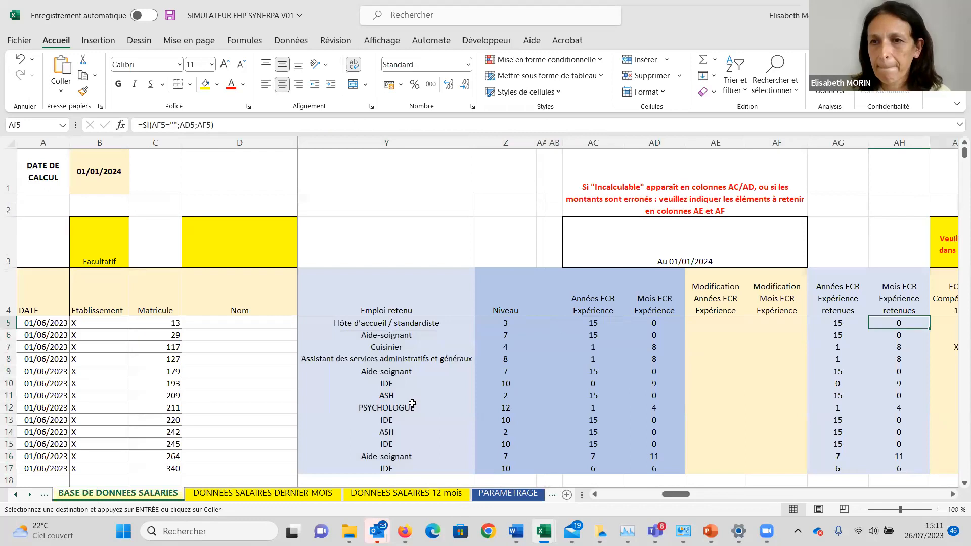
{"action": "key", "text": "Right"}
{"action": "key", "text": "Right"}
{"action": "key", "text": "Right"}
{"action": "key", "text": "Right"}
{"action": "key", "text": "Right"}
{"action": "key", "text": "Right"}
{"action": "key", "text": "Right"}
{"action": "key", "text": "Right"}
{"action": "key", "text": "Right"}
{"action": "key", "text": "Right"}
{"action": "key", "text": "Right"}
{"action": "key", "text": "Right"}
{"action": "key", "text": "Right"}
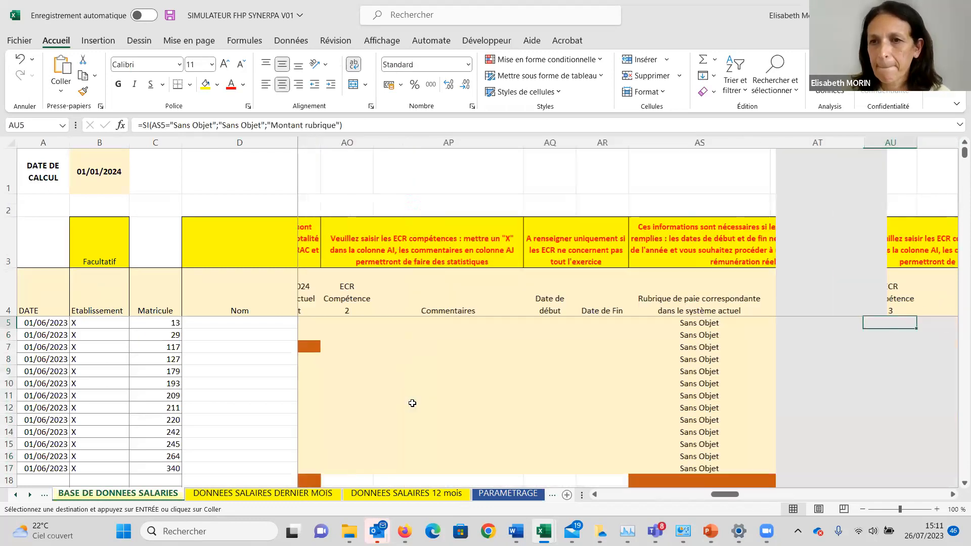
{"action": "key", "text": "Right"}
{"action": "key", "text": "Right"}
{"action": "key", "text": "Right"}
{"action": "key", "text": "Right"}
{"action": "key", "text": "Right"}
{"action": "key", "text": "Right"}
{"action": "key", "text": "Right"}
{"action": "key", "text": "Right"}
{"action": "key", "text": "Right"}
{"action": "key", "text": "Right"}
{"action": "key", "text": "Right"}
{"action": "key", "text": "Right"}
{"action": "key", "text": "Right"}
{"action": "key", "text": "Right"}
{"action": "key", "text": "Right"}
{"action": "key", "text": "Right"}
{"action": "key", "text": "Right"}
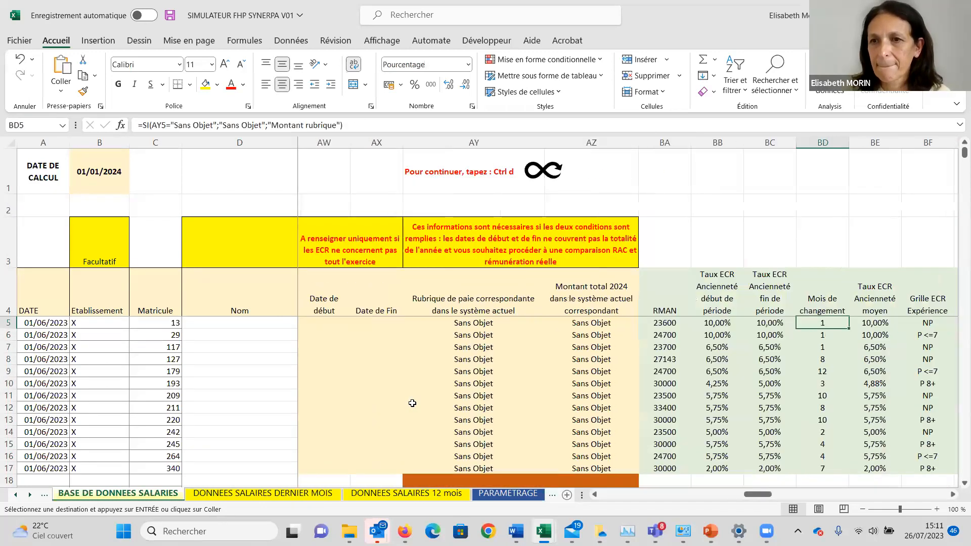
{"action": "key", "text": "Right"}
{"action": "key", "text": "Right"}
{"action": "key", "text": "Right"}
{"action": "key", "text": "Right"}
{"action": "key", "text": "Right"}
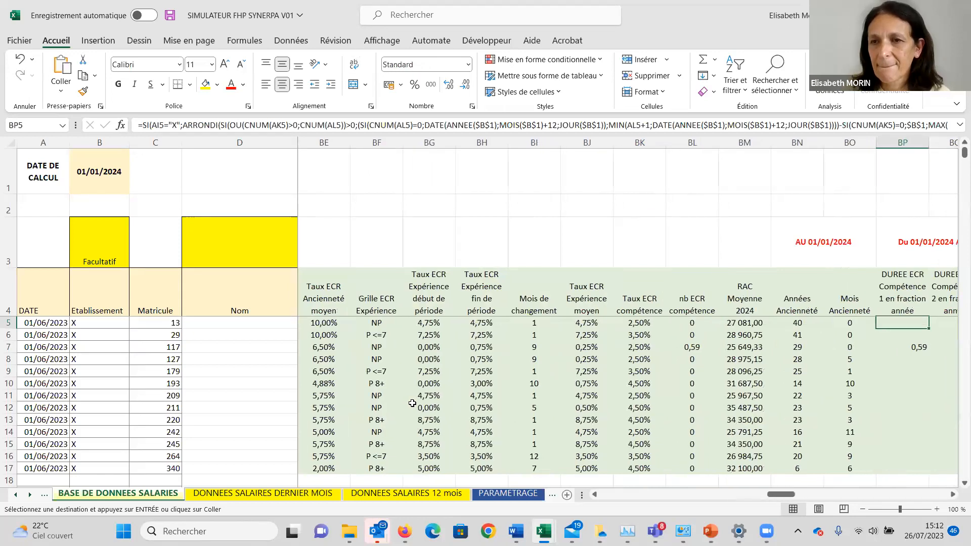
{"action": "key", "text": "Right"}
{"action": "key", "text": "Right"}
{"action": "key", "text": "Right"}
{"action": "key", "text": "Right"}
{"action": "key", "text": "Right"}
{"action": "key", "text": "Right"}
{"action": "key", "text": "Right"}
{"action": "key", "text": "Right"}
{"action": "key", "text": "Right"}
{"action": "key", "text": "Right"}
{"action": "key", "text": "Right"}
{"action": "key", "text": "Right"}
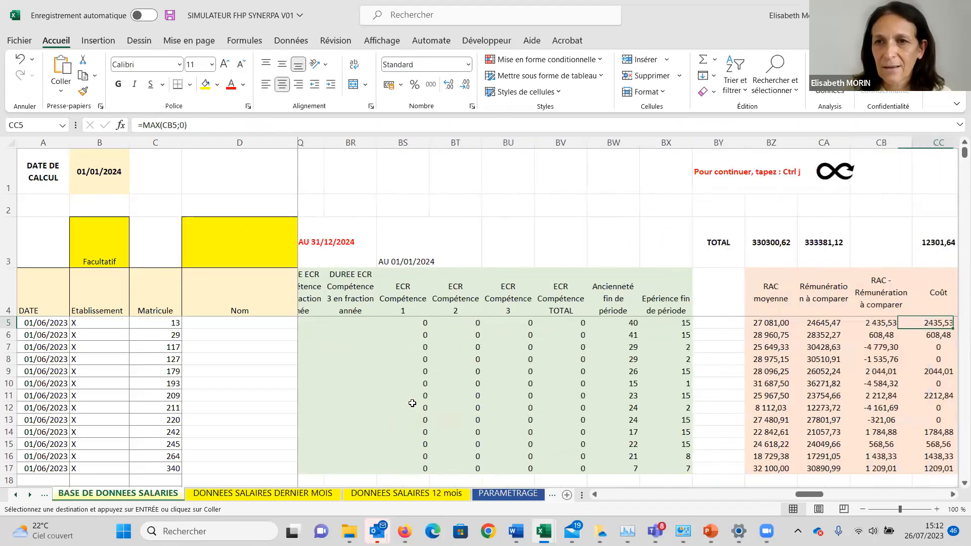
{"action": "left_click", "coordinate": [785, 229]}
{"action": "key", "text": "Right"}
{"action": "key", "text": "Right"}
{"action": "key", "text": "Right"}
{"action": "key", "text": "Right"}
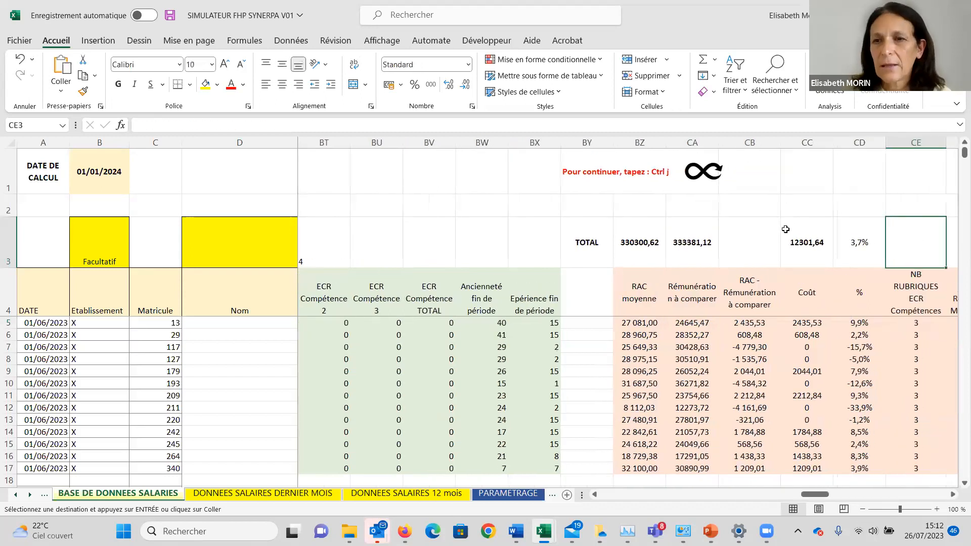
{"action": "key", "text": "Left"}
{"action": "key", "text": "Down"}
{"action": "key", "text": "Down"}
{"action": "key", "text": "Left"}
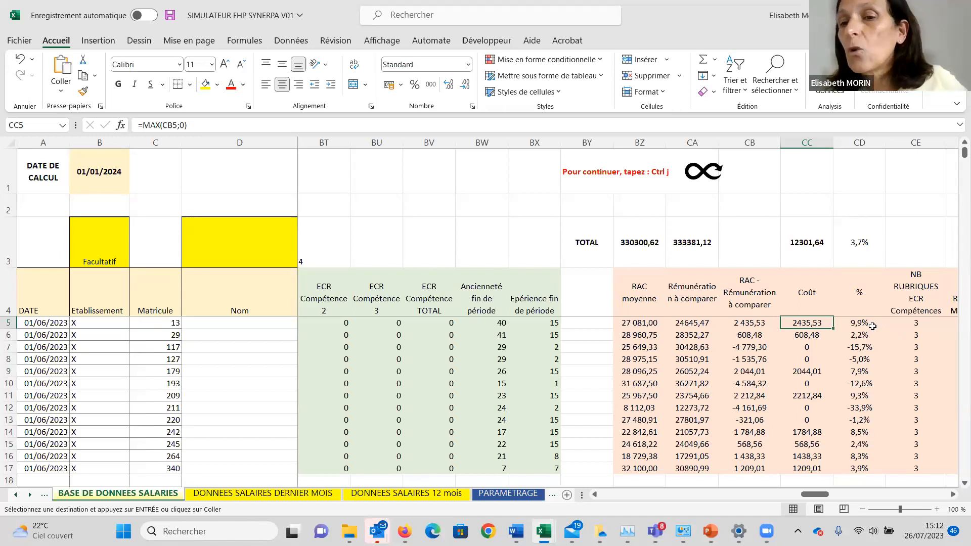
Examine how Coût and % relate to the RAC minus Rémunération à comparer difference for the first three employees.
{"action": "left_click", "coordinate": [872, 326]}
{"action": "key", "text": "Left"}
{"action": "key", "text": "Down"}
{"action": "key", "text": "Right"}
{"action": "key", "text": "Down"}
{"action": "key", "text": "Down"}
{"action": "key", "text": "Up"}
{"action": "key", "text": "Left"}
{"action": "key", "text": "Left"}
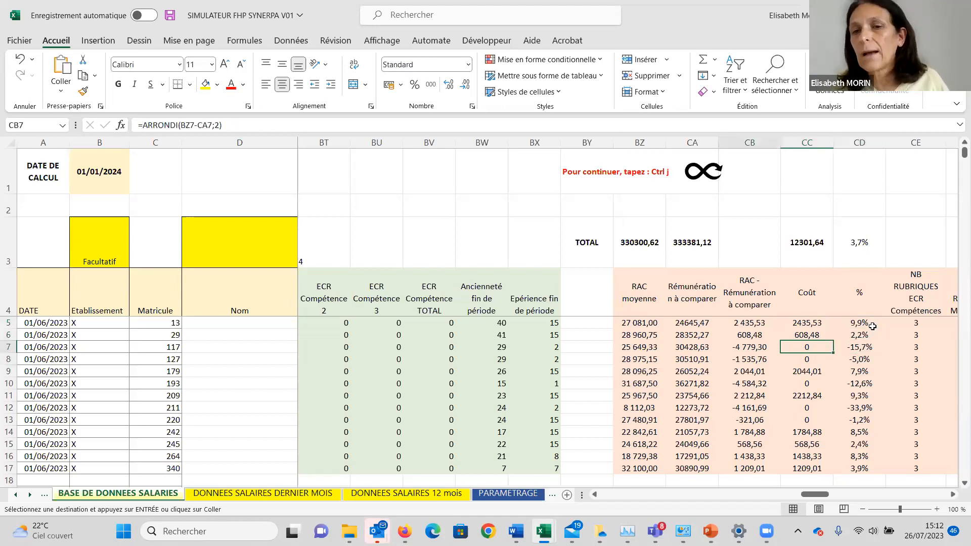
{"action": "key", "text": "Left"}
{"action": "key", "text": "Right"}
{"action": "key", "text": "Right"}
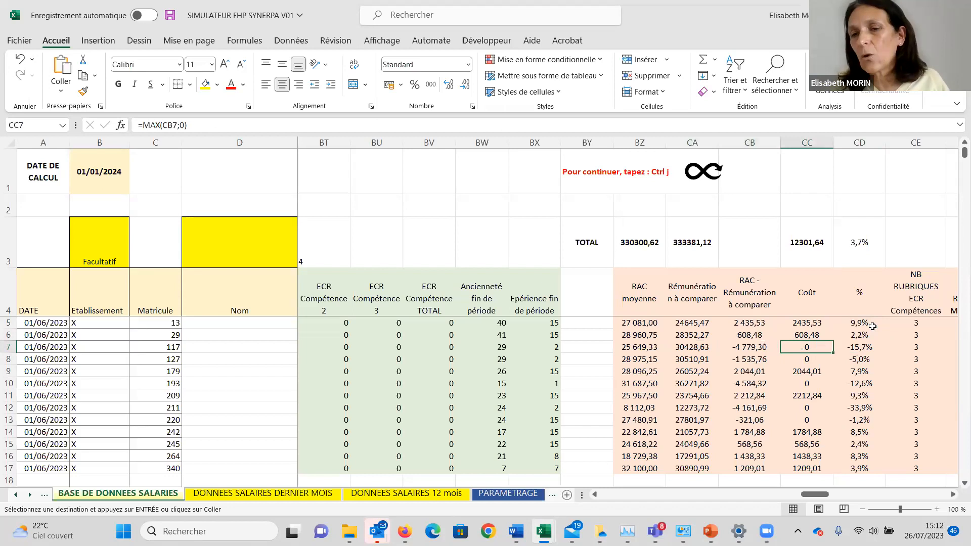
{"action": "key", "text": "Right"}
{"action": "key", "text": "Up"}
{"action": "key", "text": "Up"}
{"action": "key", "text": "Up"}
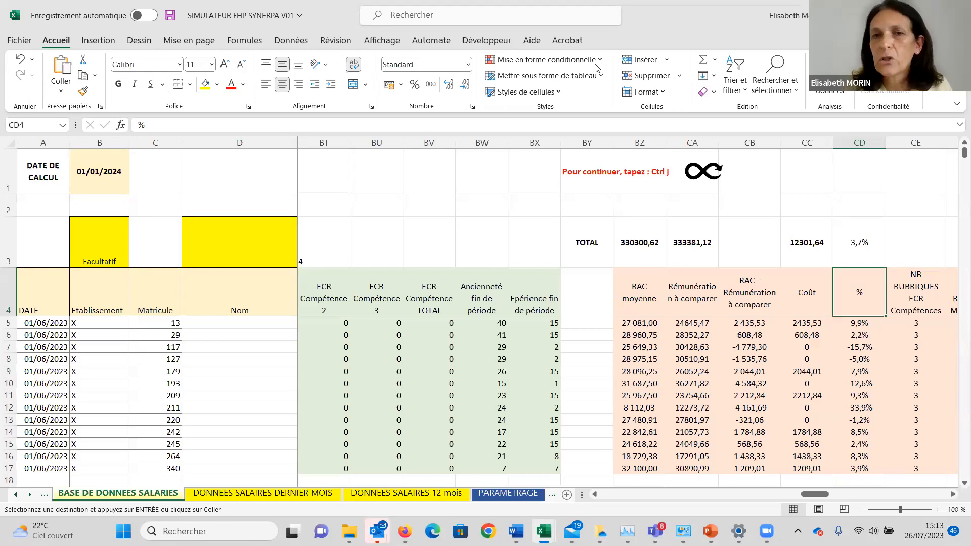
Examine the NB RUBRIQUES, NB MOIS and compared pay item columns, and the Rémunération à comparer formula in row 7.
{"action": "key", "text": "Right"}
{"action": "key", "text": "Right"}
{"action": "key", "text": "Right"}
{"action": "key", "text": "Right"}
{"action": "key", "text": "Right"}
{"action": "key", "text": "Right"}
{"action": "key", "text": "Right"}
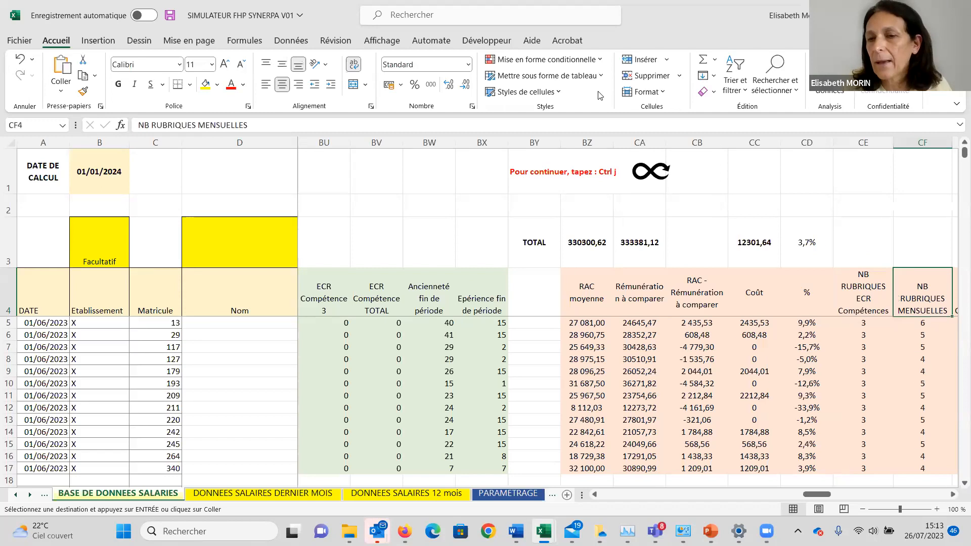
{"action": "key", "text": "Right"}
{"action": "key", "text": "Down"}
{"action": "key", "text": "Down"}
{"action": "key", "text": "Down"}
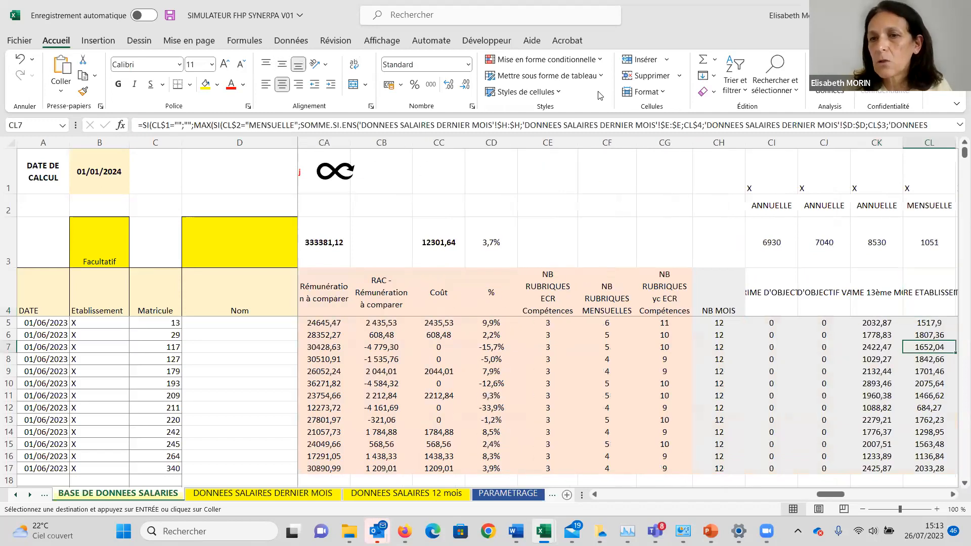
{"action": "key", "text": "Left"}
{"action": "key", "text": "Left"}
{"action": "key", "text": "Left"}
{"action": "key", "text": "Left"}
{"action": "key", "text": "Left"}
{"action": "key", "text": "Left"}
{"action": "key", "text": "Left"}
{"action": "key", "text": "Left"}
{"action": "key", "text": "Left"}
{"action": "key", "text": "Left"}
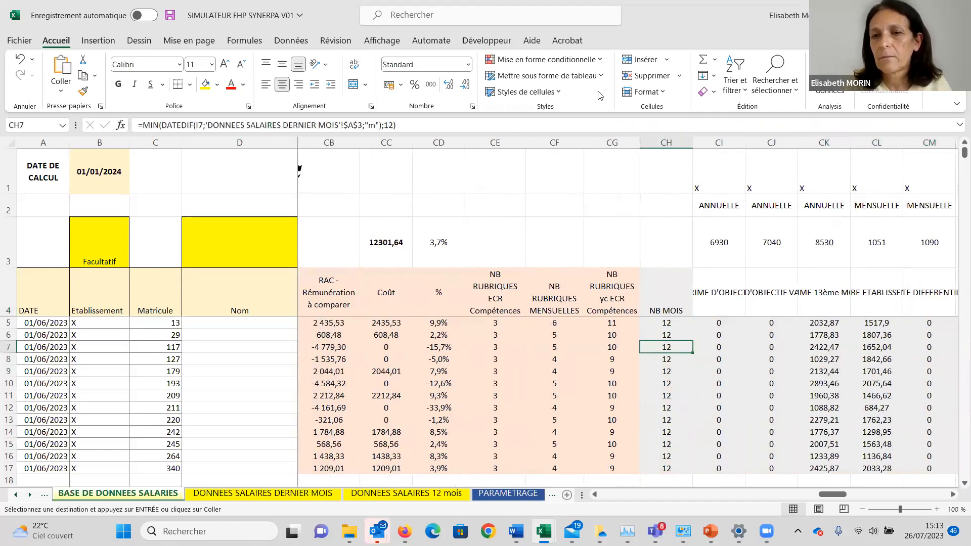
{"action": "key", "text": "Left"}
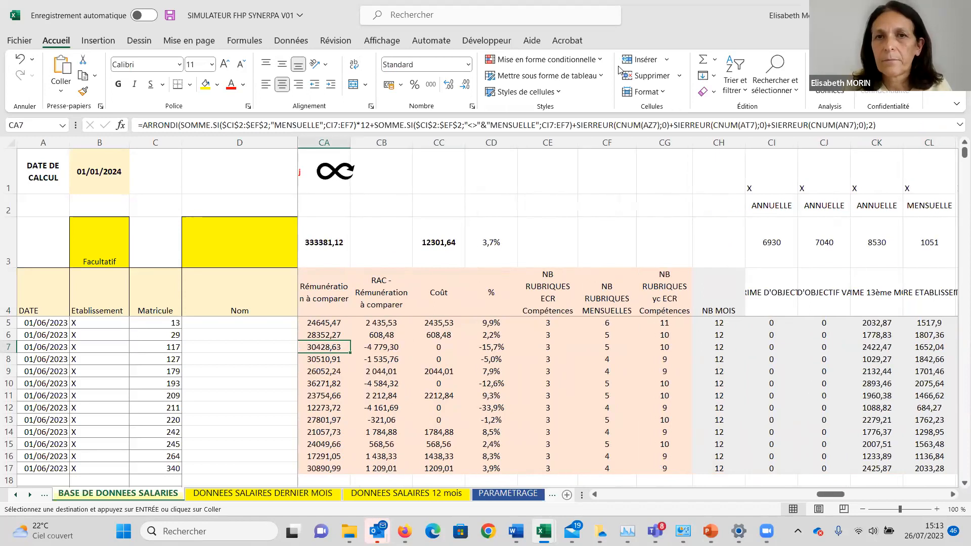
Go back to the employee identity columns Nom, Prénom and Sexe in BASE DE DONNEES SALARIES.
{"action": "key", "text": "alt+Tab"}
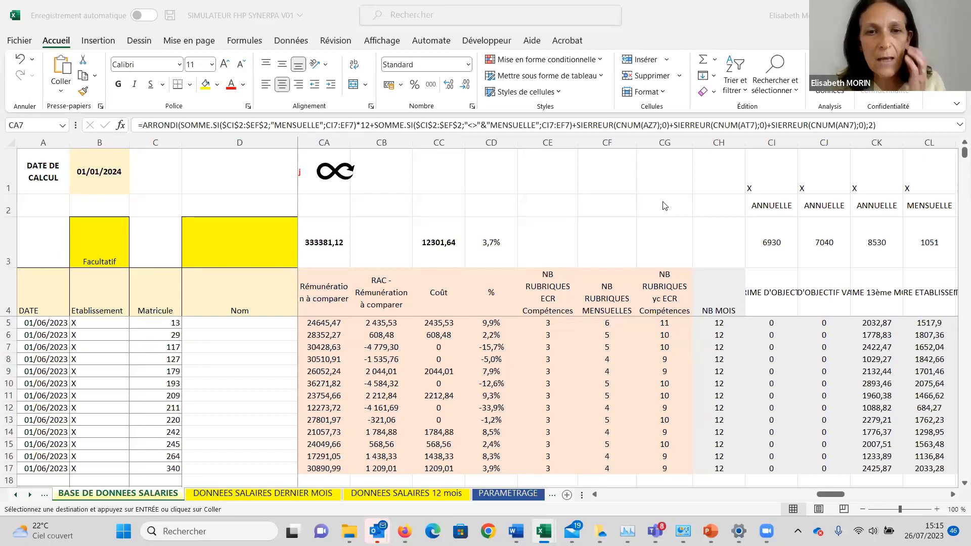
{"action": "left_click", "coordinate": [219, 329]}
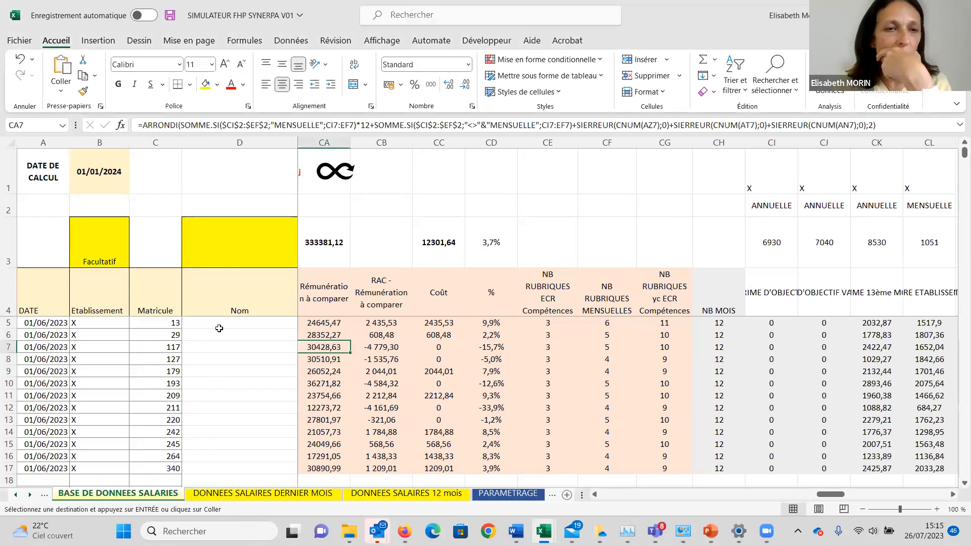
{"action": "left_click", "coordinate": [211, 307]}
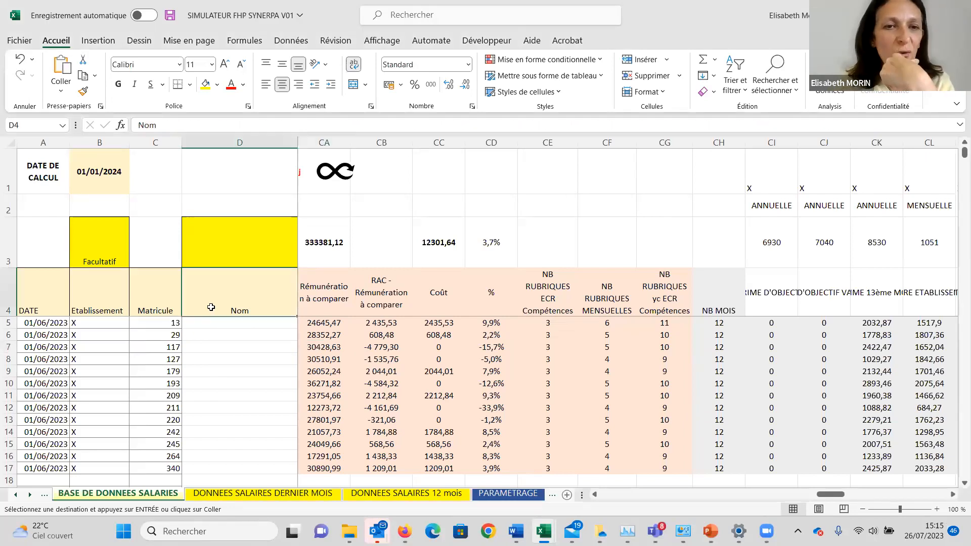
{"action": "key", "text": "Right"}
{"action": "key", "text": "Right"}
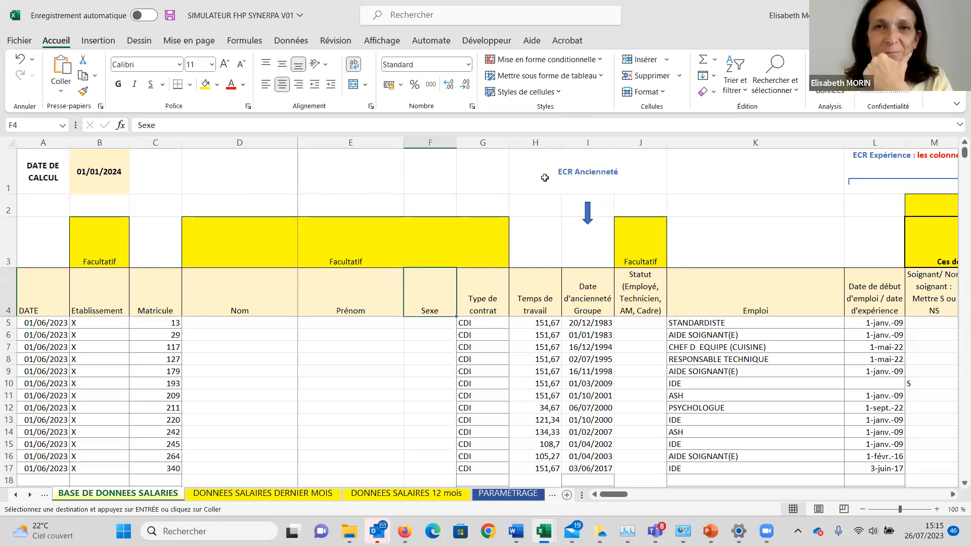
Show the ECR Expérience columns of BASE DE DONNEES SALARIES, from the experience start date to the coefficient and grid data.
{"action": "left_click", "coordinate": [555, 95]}
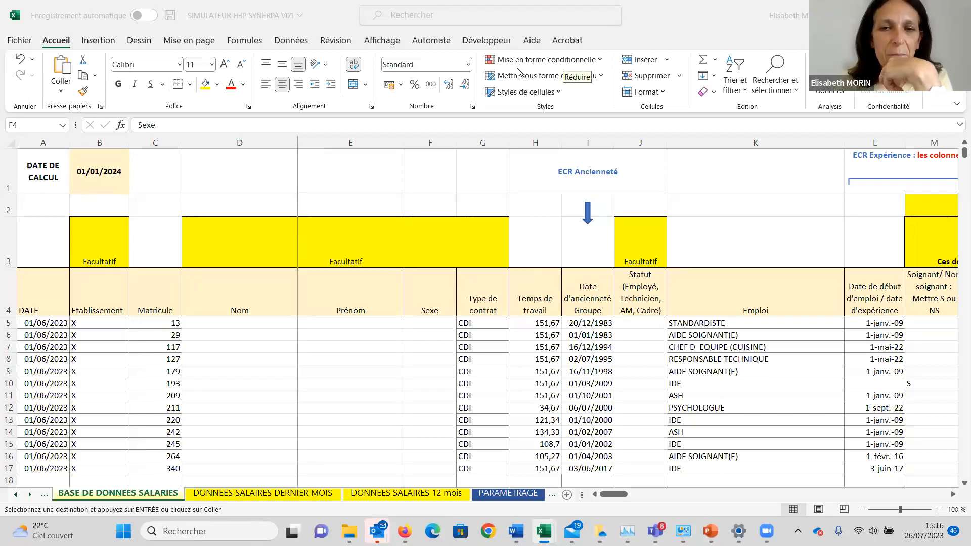
{"action": "left_click", "coordinate": [566, 67]}
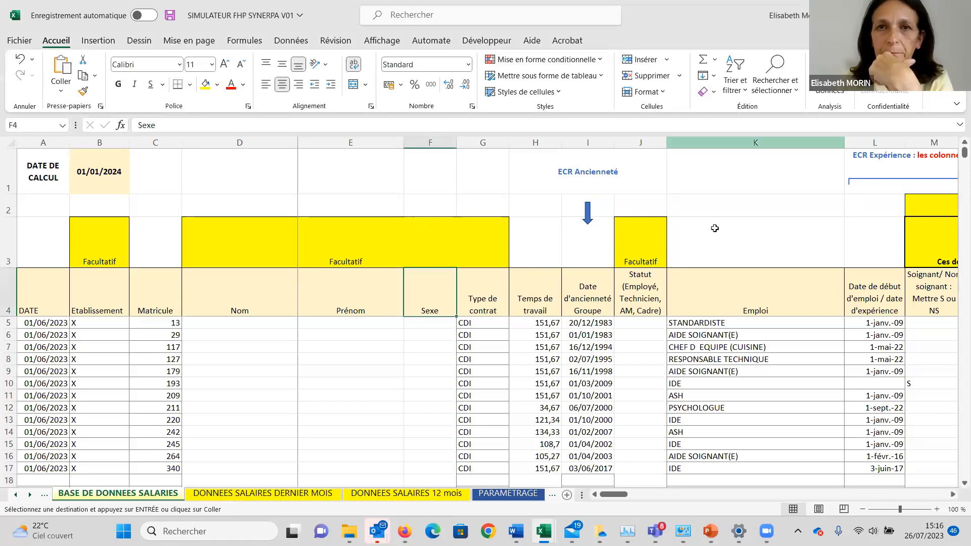
{"action": "left_click", "coordinate": [703, 260]}
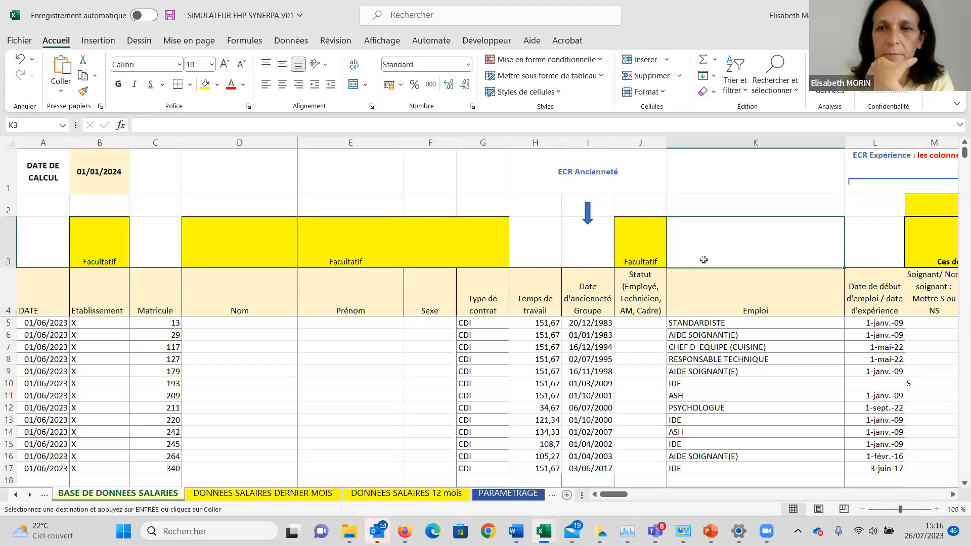
{"action": "key", "text": "Right"}
{"action": "key", "text": "Right"}
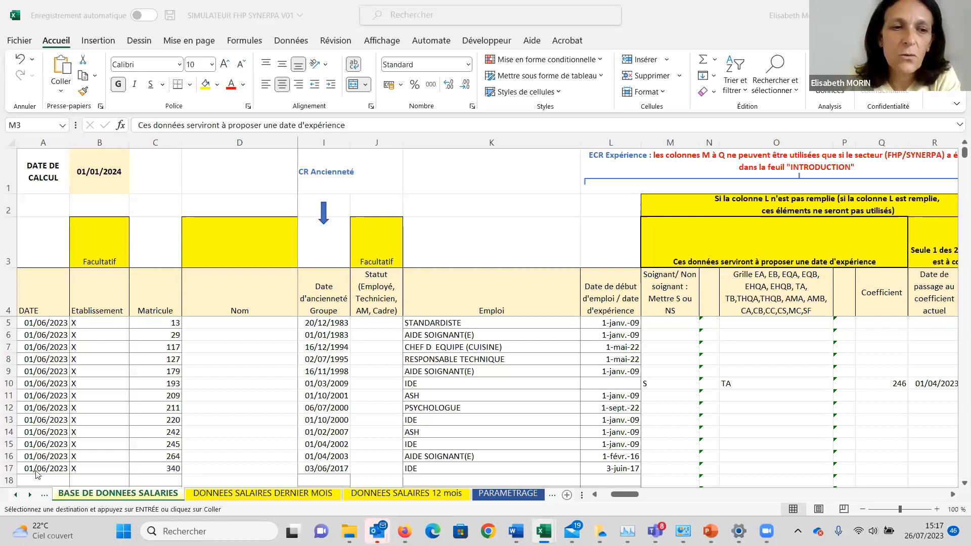
Return to the INTRODUCTION sheet to view the simulator's operating steps.
{"action": "left_click", "coordinate": [18, 492]}
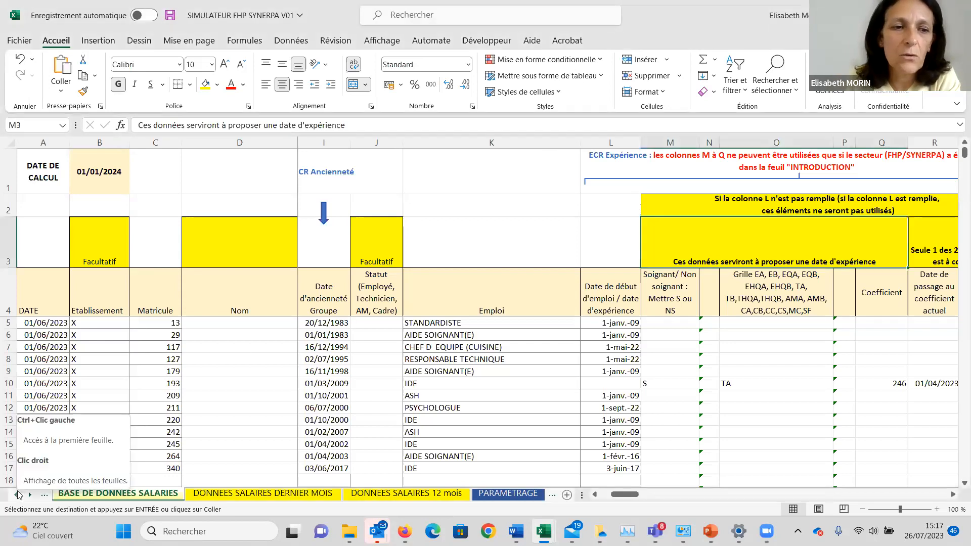
{"action": "left_click", "coordinate": [17, 492]}
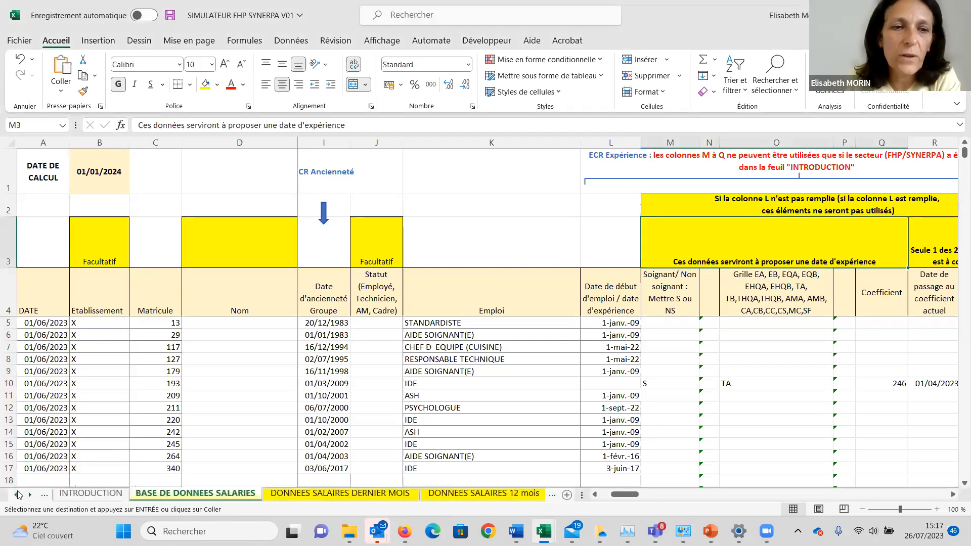
{"action": "left_click", "coordinate": [81, 493]}
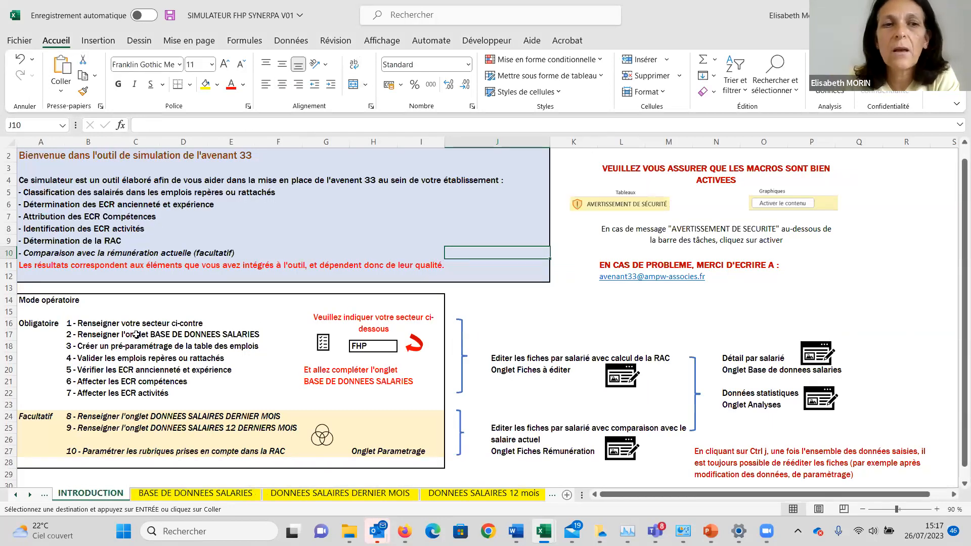